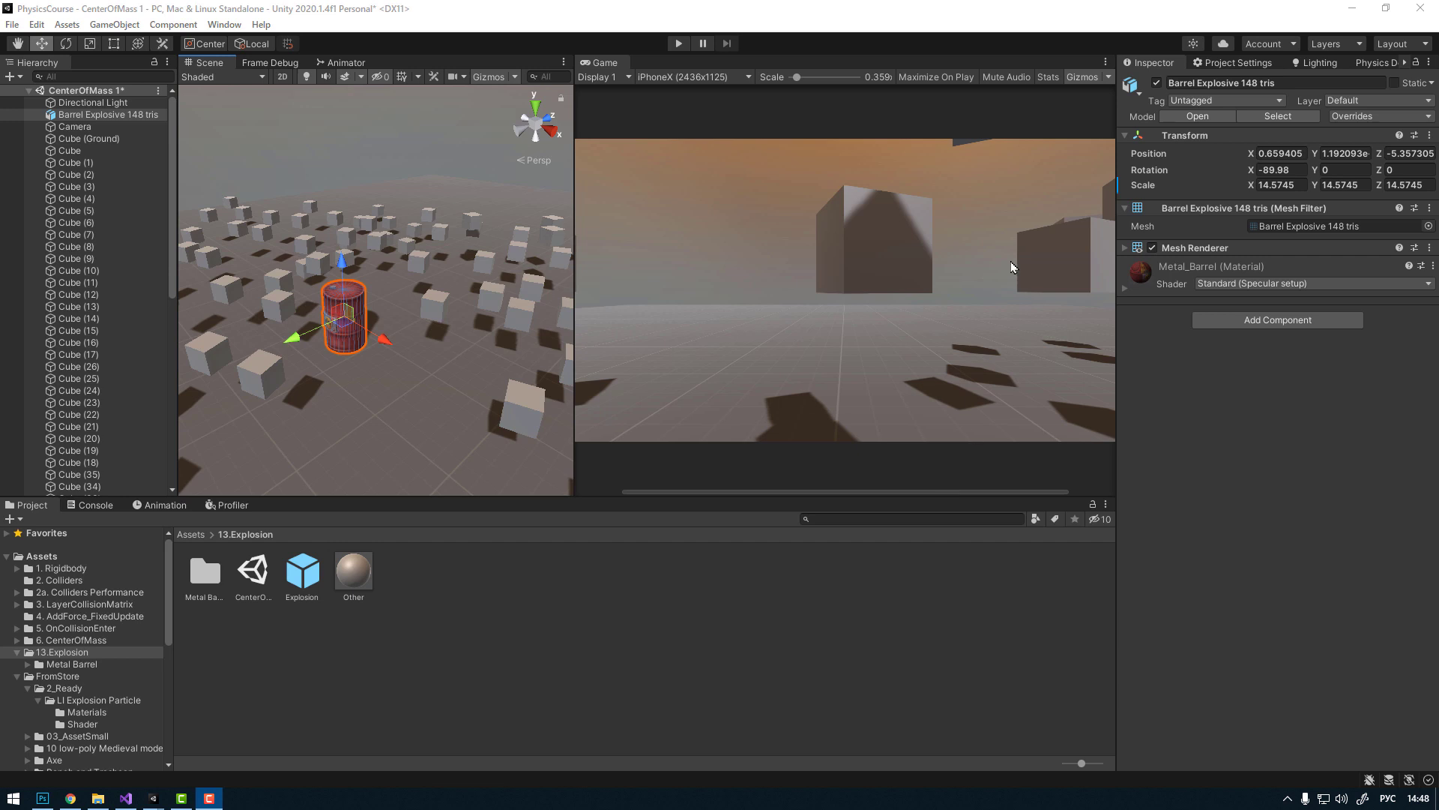
Step: Duplicate the barrel, move the copies around the scene, then delete both copies
alt+drag(369, 300, 376, 317)
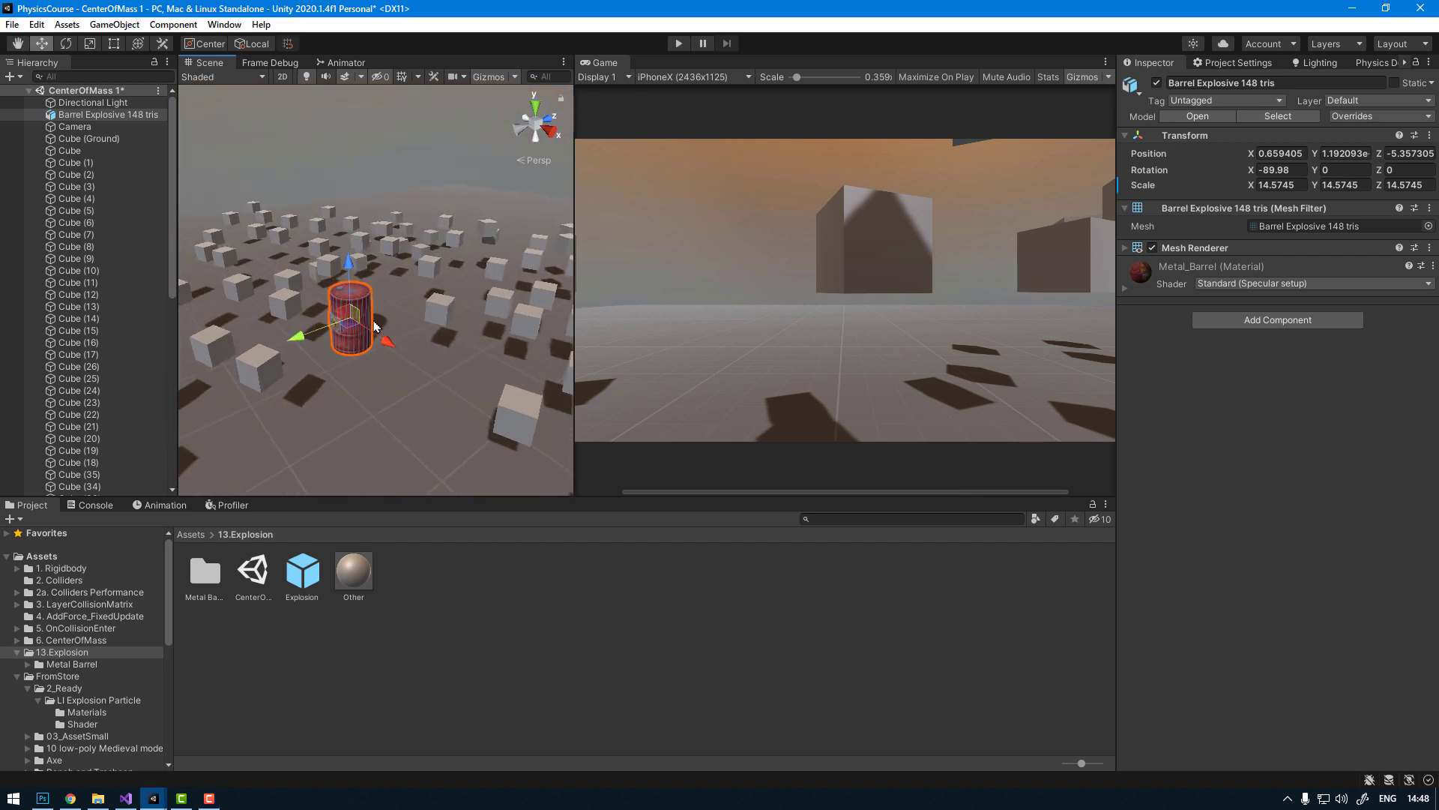
middle_drag(405, 293, 415, 304)
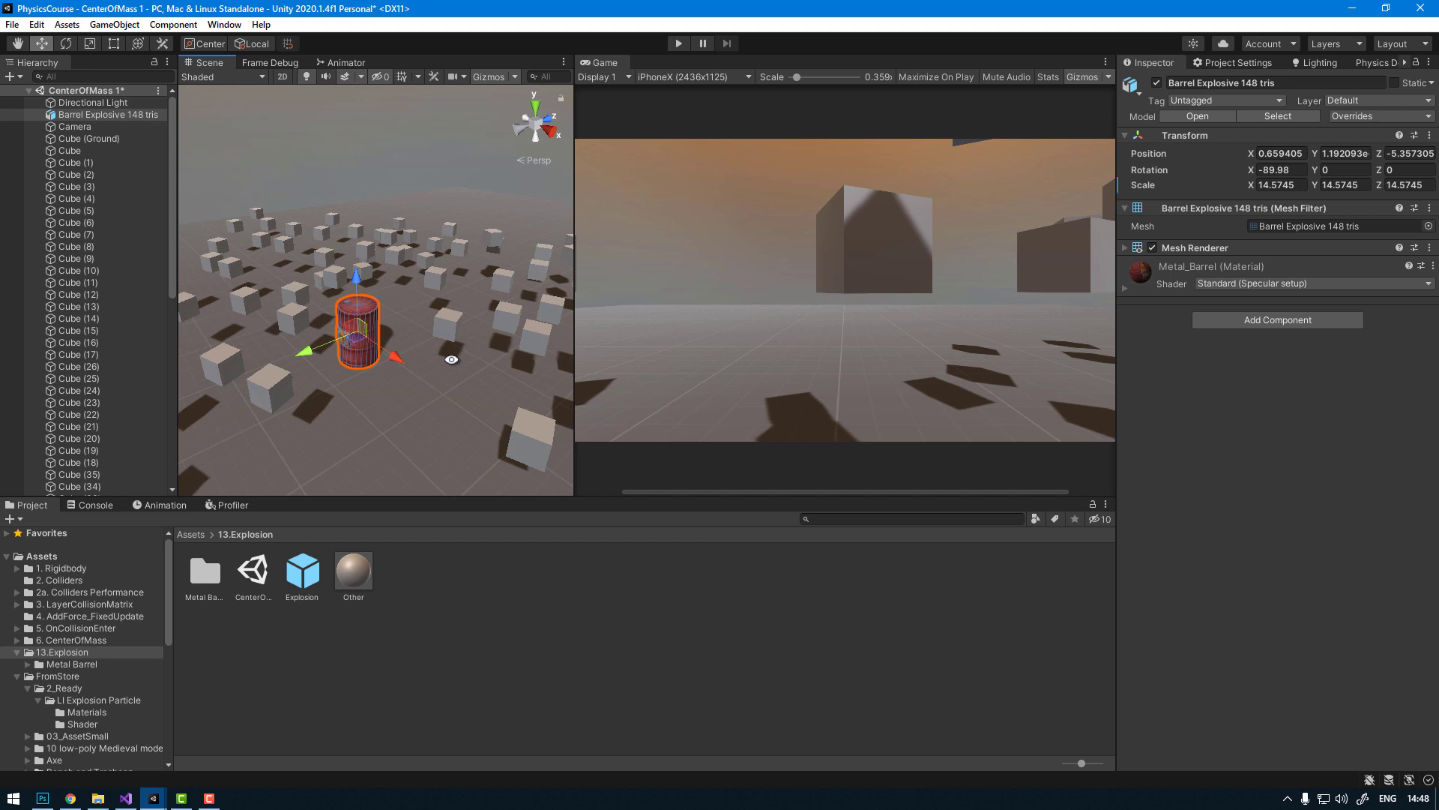
alt+drag(416, 357, 362, 369)
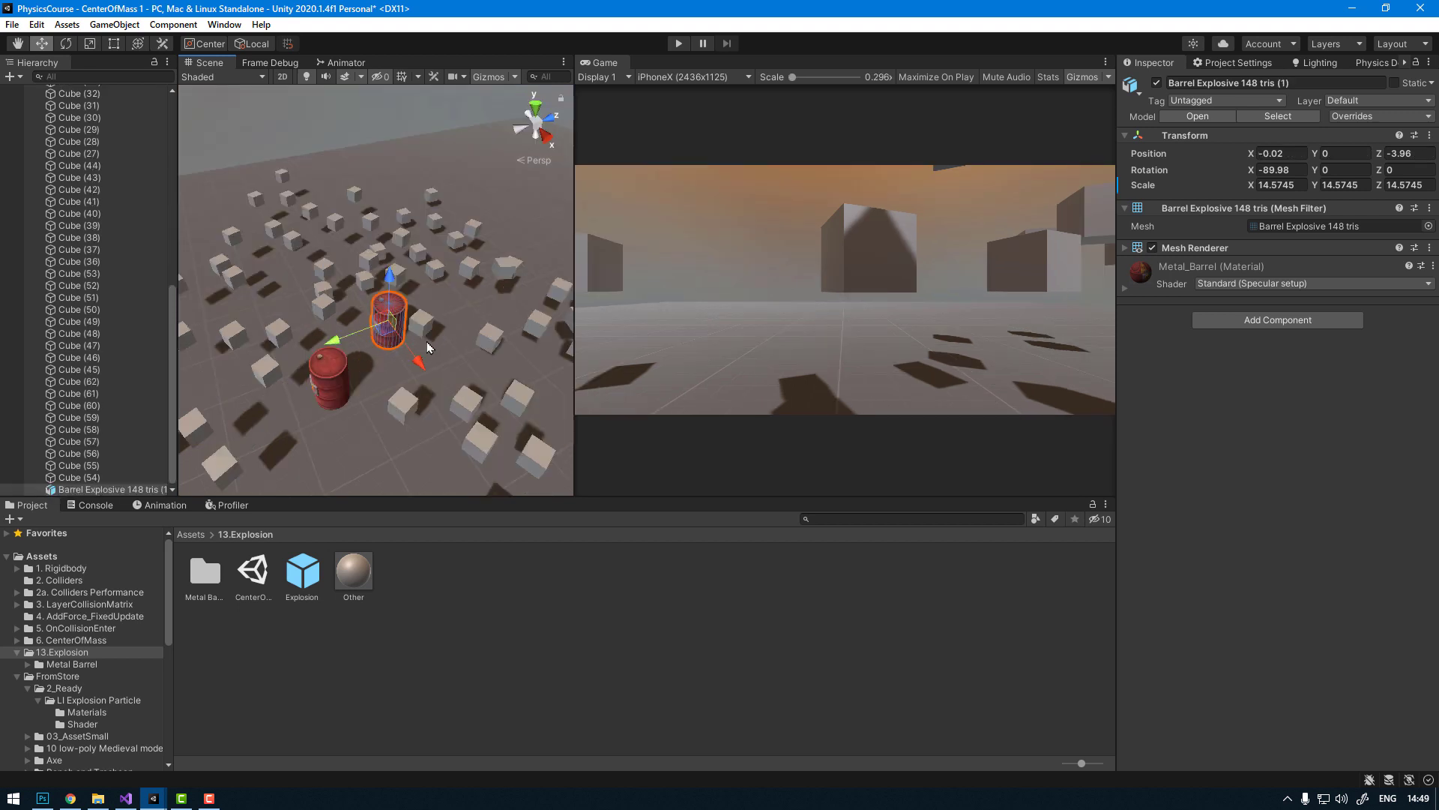
key(ctrl+d)
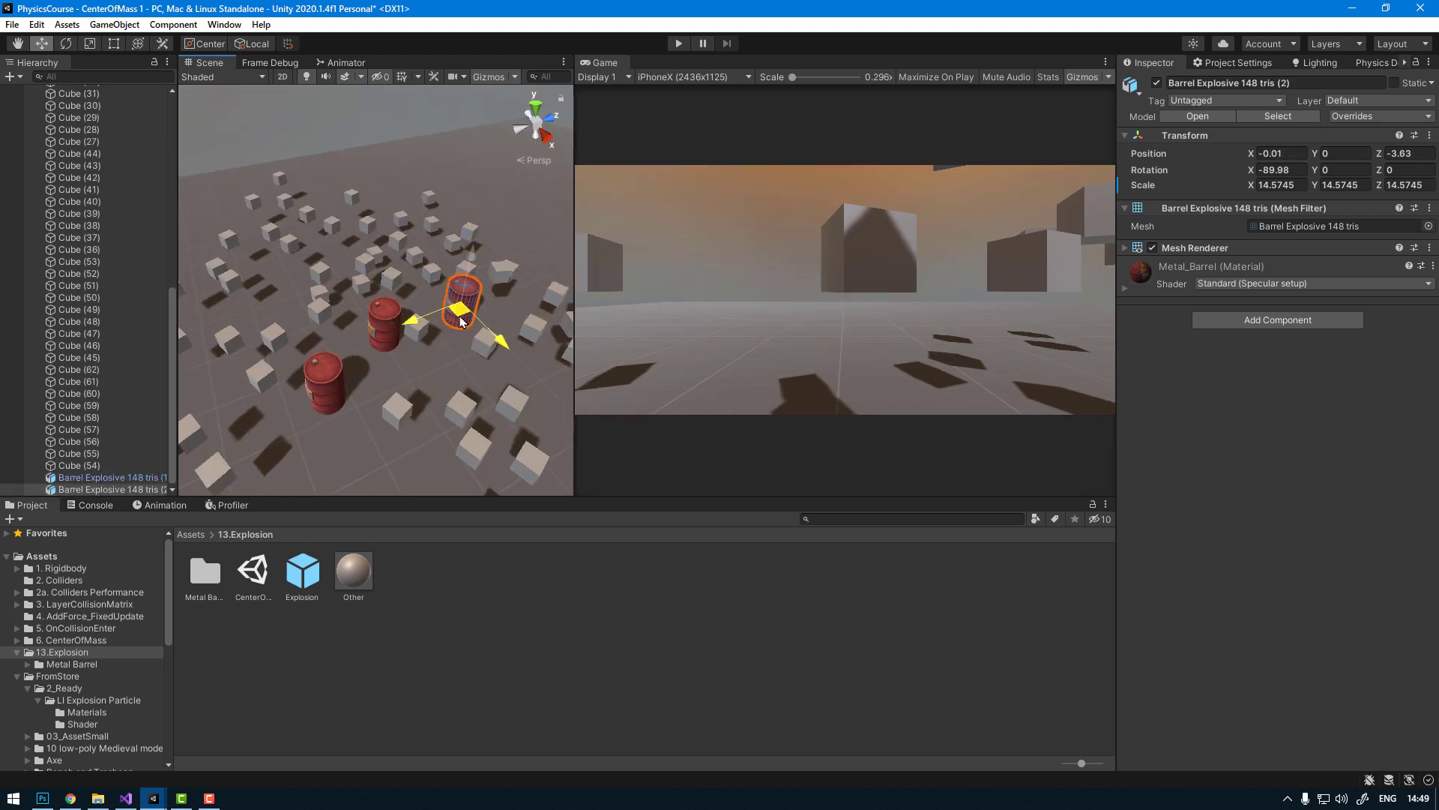
drag(386, 321, 480, 329)
mouse_move(446, 379)
alt+mouse_down()
mouse_move(414, 325)
mouse_move(377, 363)
alt+mouse_up()
alt+drag(462, 395, 403, 346)
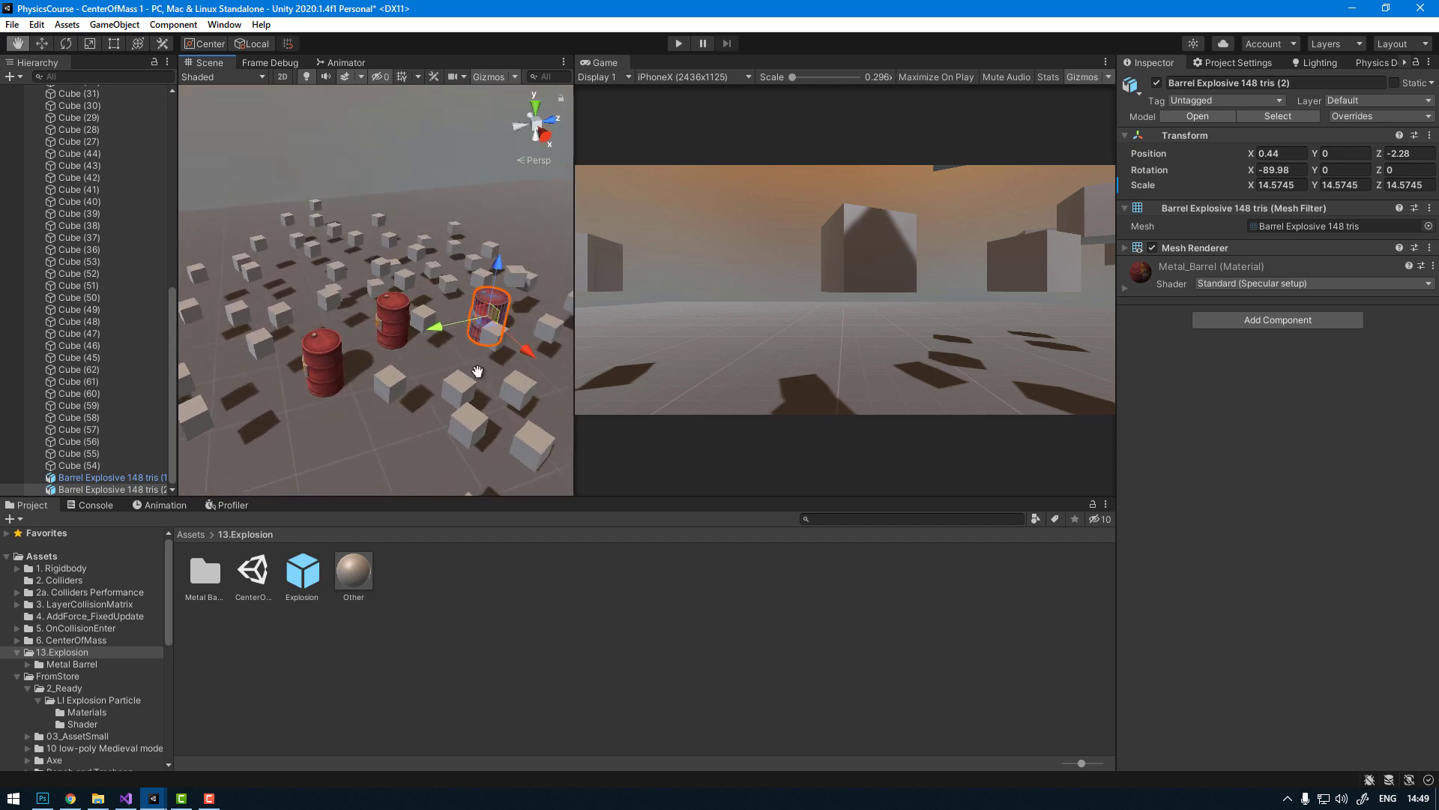
key(Delete)
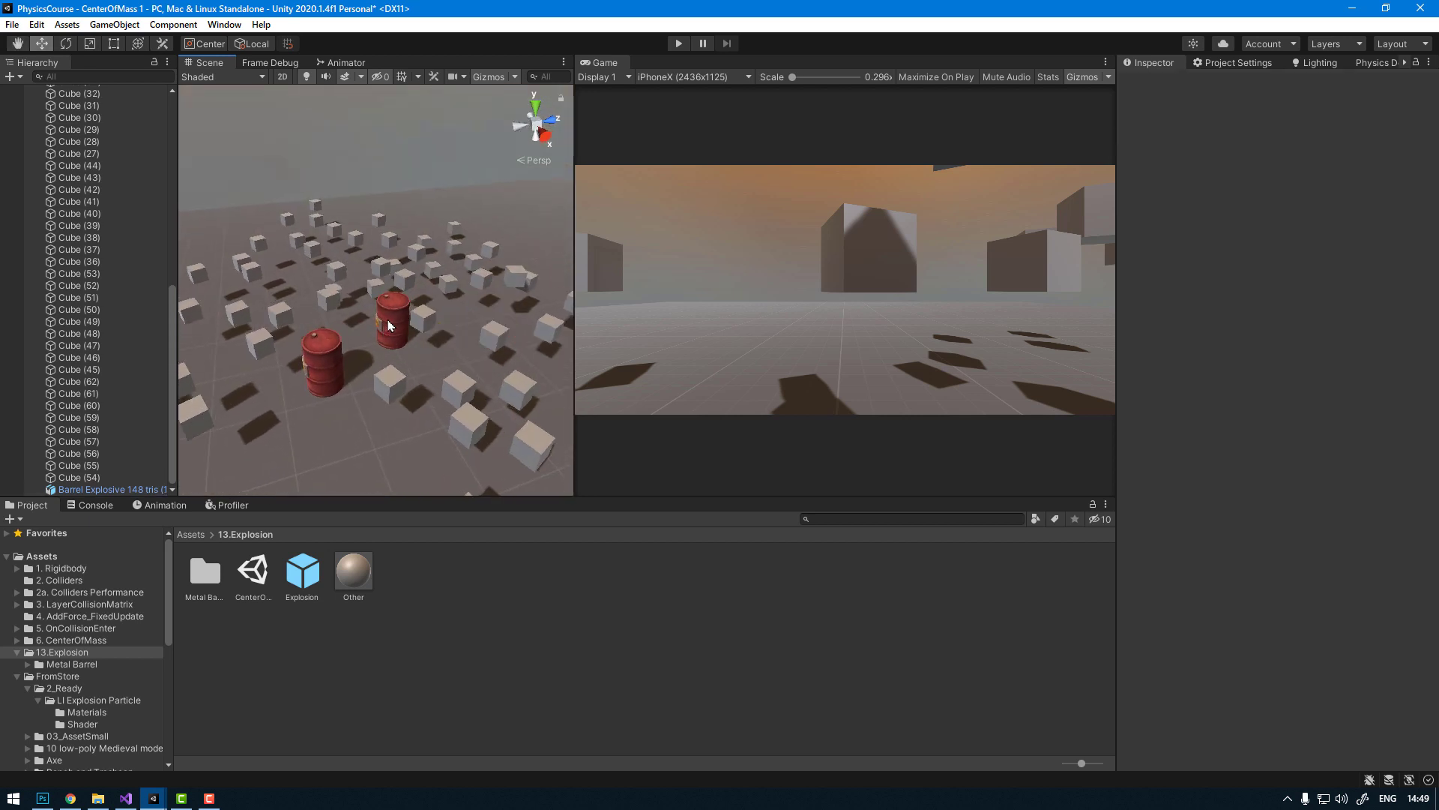
click(388, 325)
key(Delete)
alt+drag(297, 448, 440, 360)
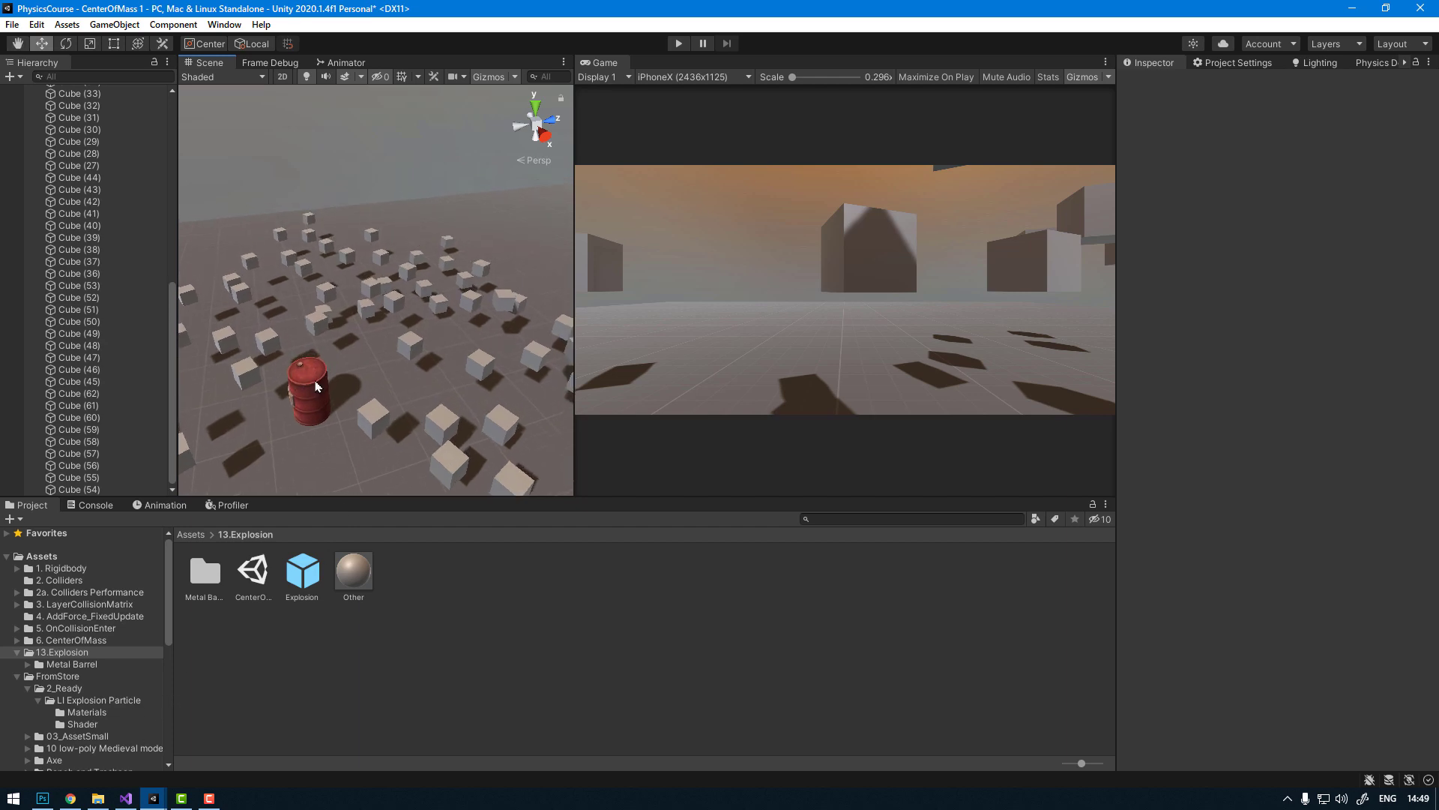
Step: After checking the AddExplosionForce docs, create an Explosion C# script in 13.Explosion and open it
click(70, 798)
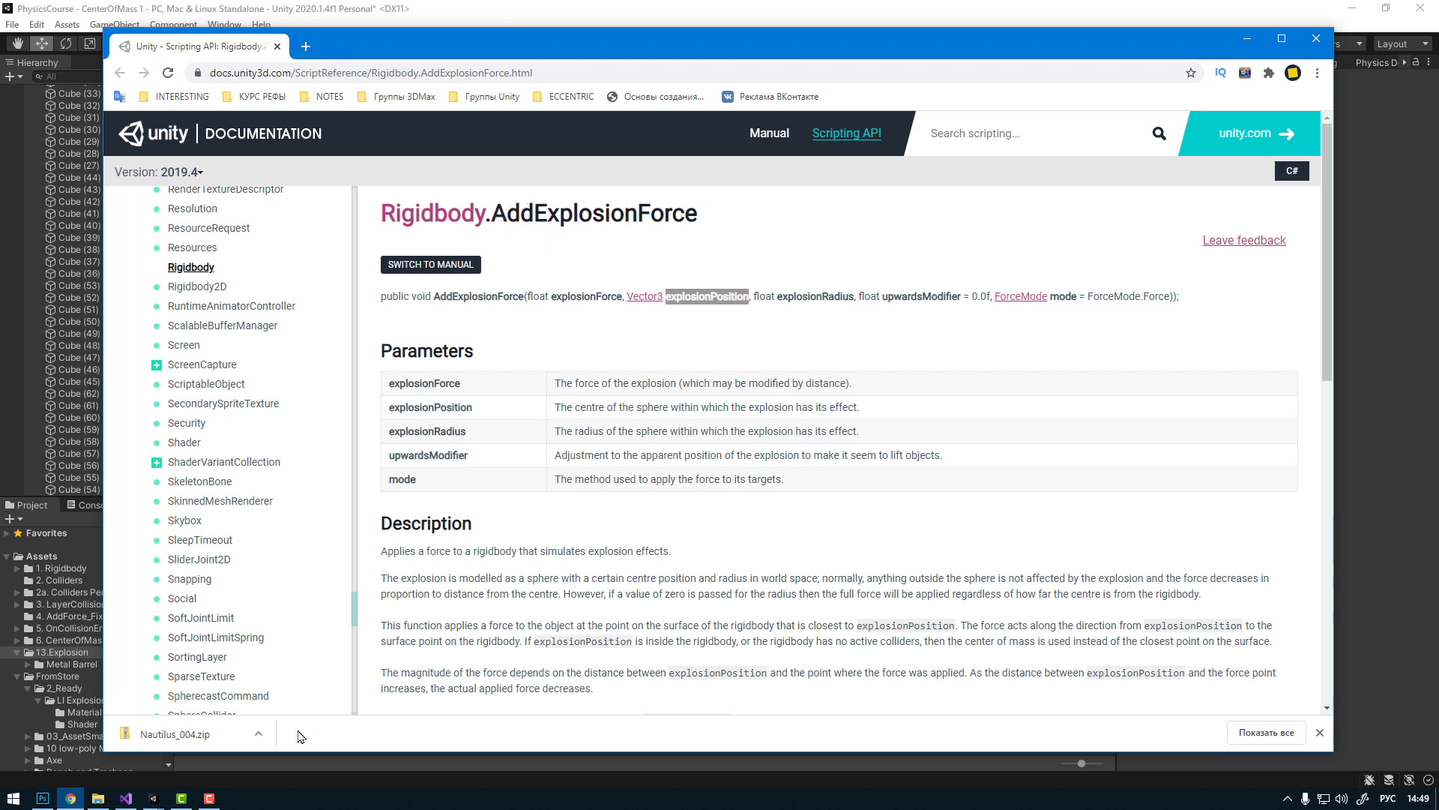
click(153, 798)
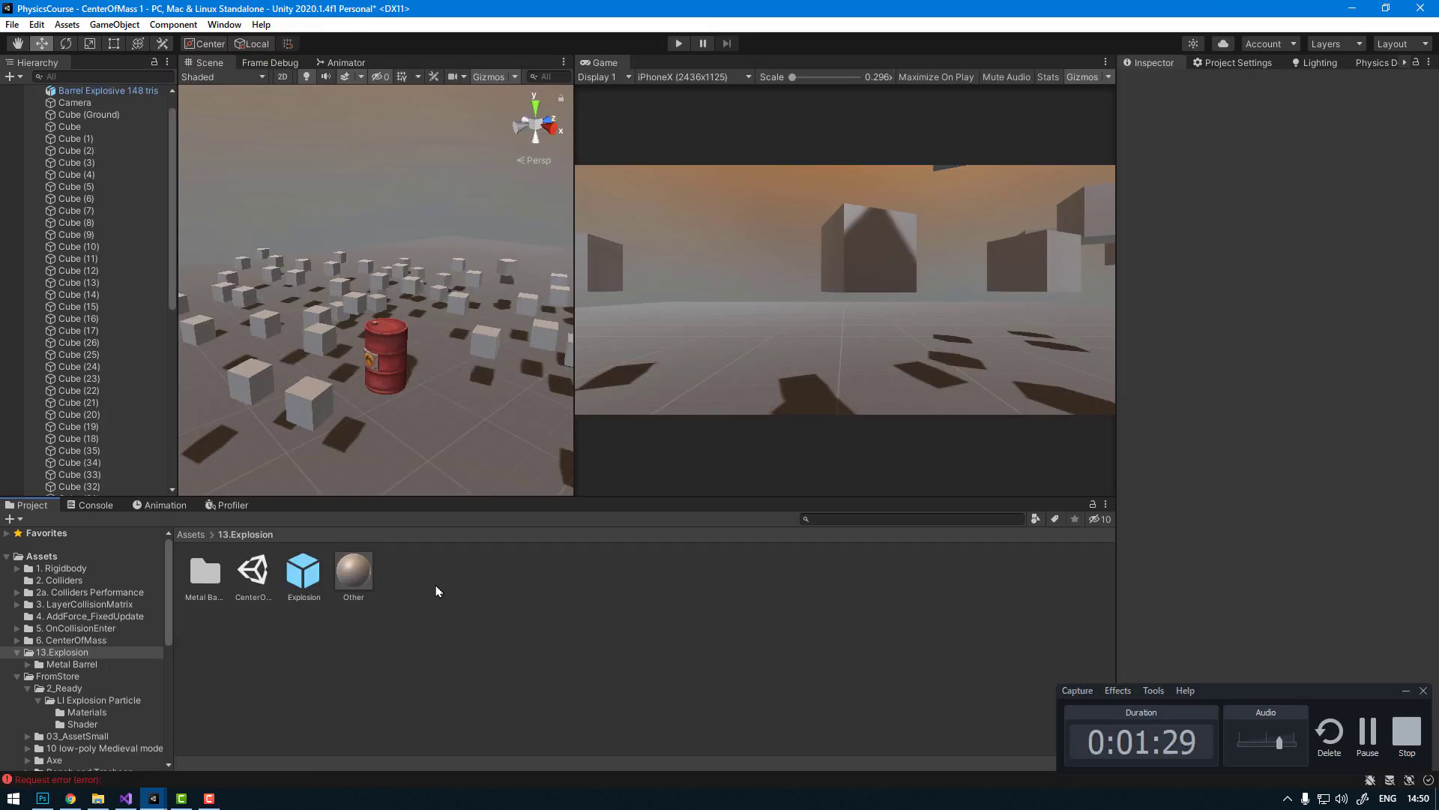
right_click(435, 587)
mouse_move(480, 191)
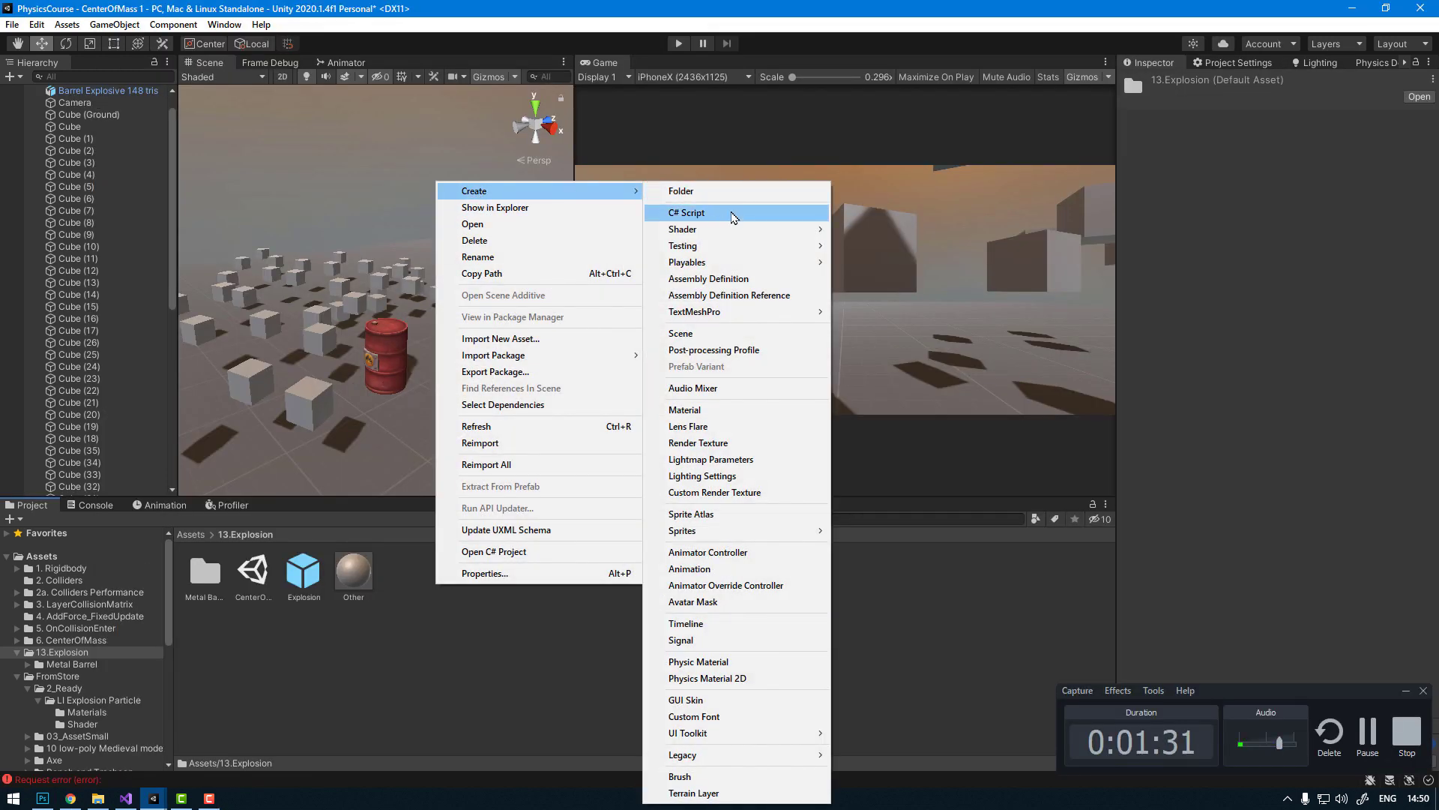
click(698, 214)
text(Explosion)
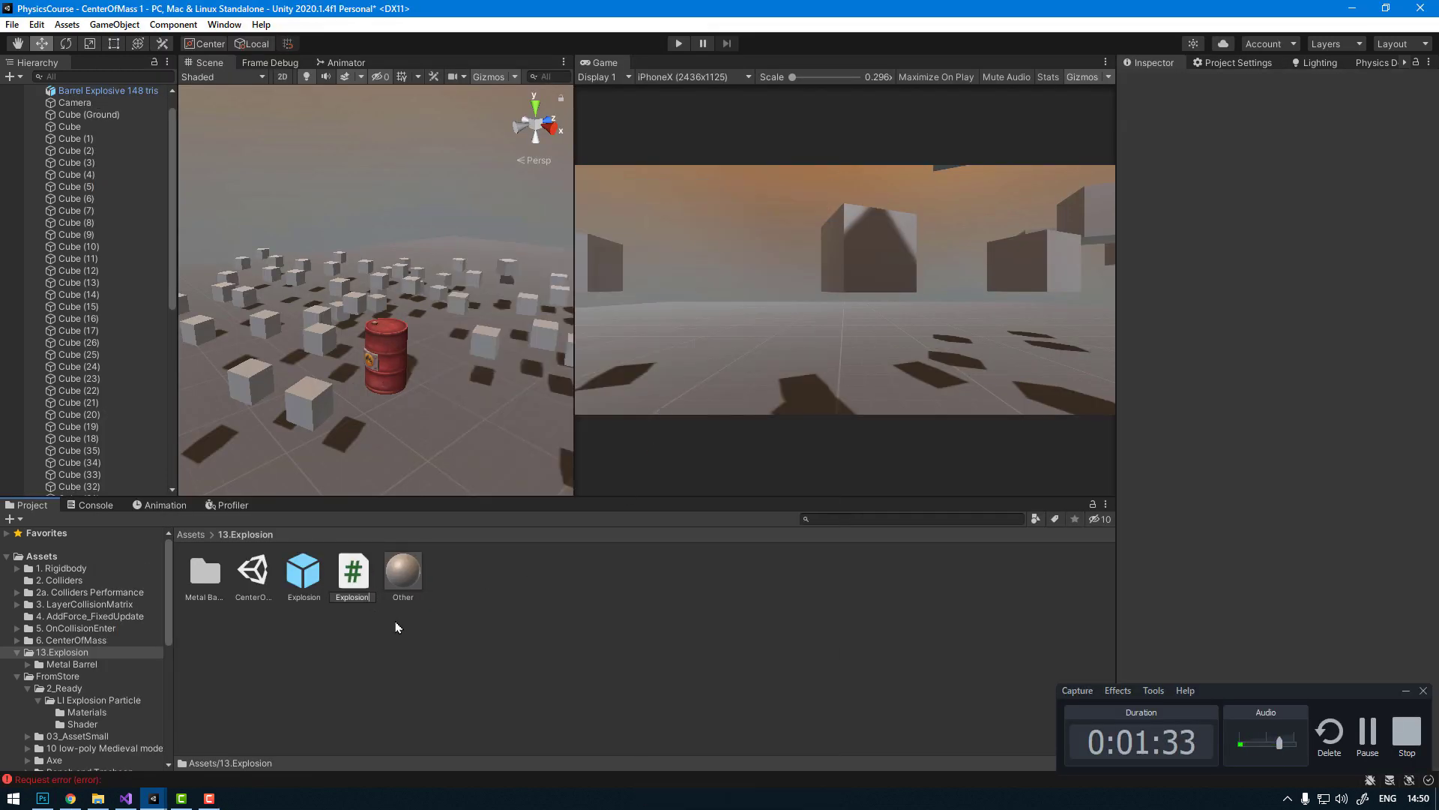
key(Return)
double_click(292, 579)
drag(109, 188, 110, 375)
Step: Delete the template Start and Update methods and tidy the empty class body
key(Delete)
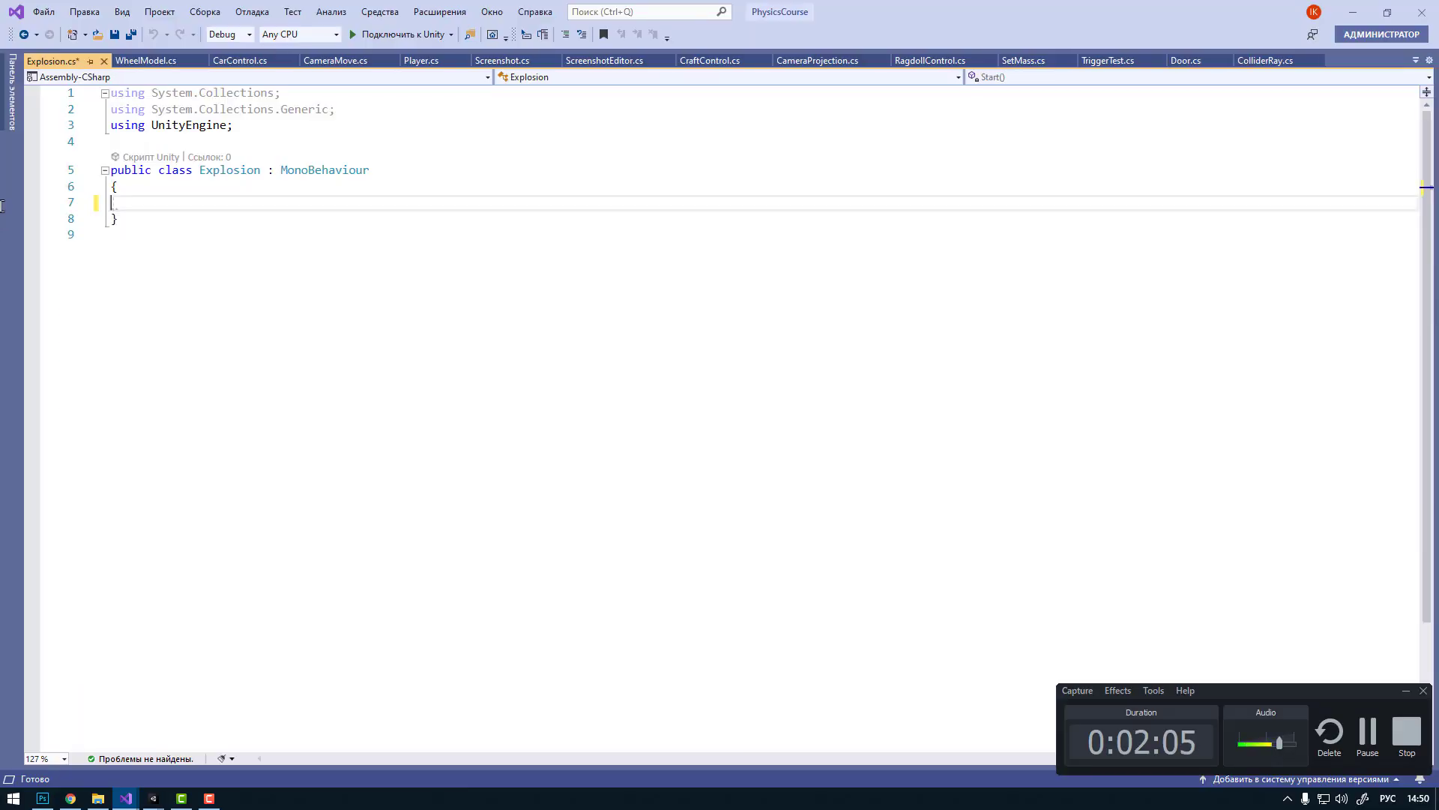
key(Up)
key(BackSpace)
key(End)
key(Return)
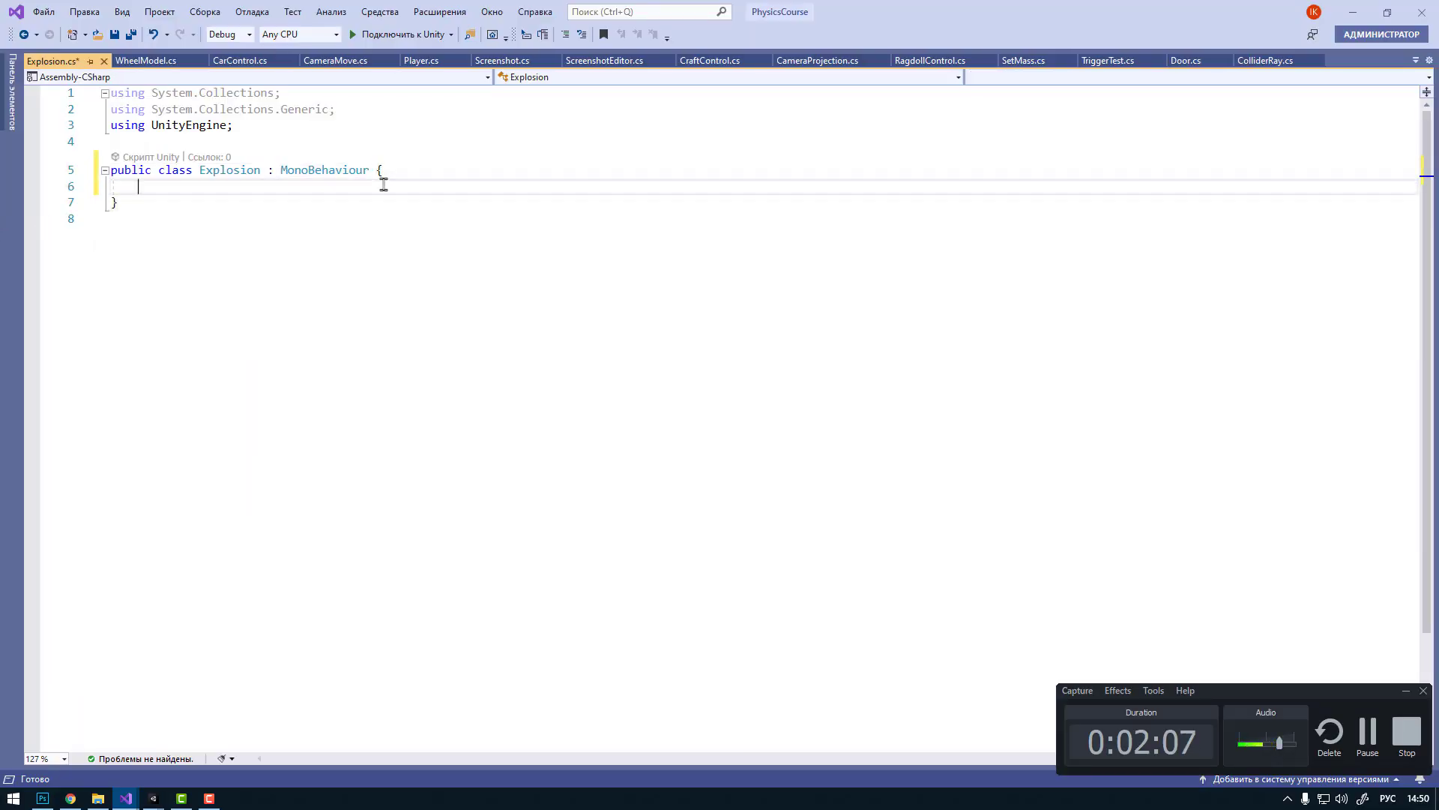
key(Return)
text(з)
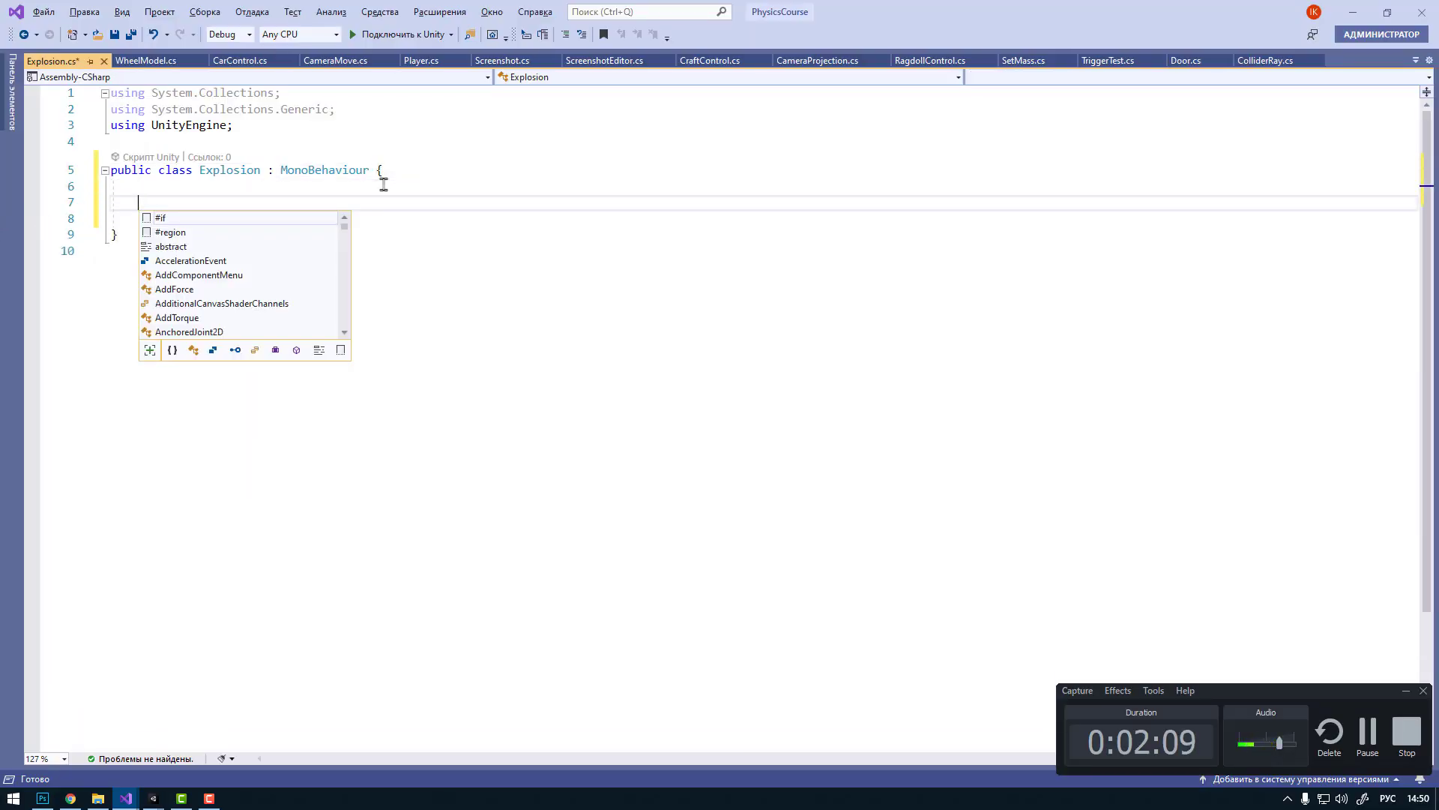
key(BackSpace)
key(alt+shift)
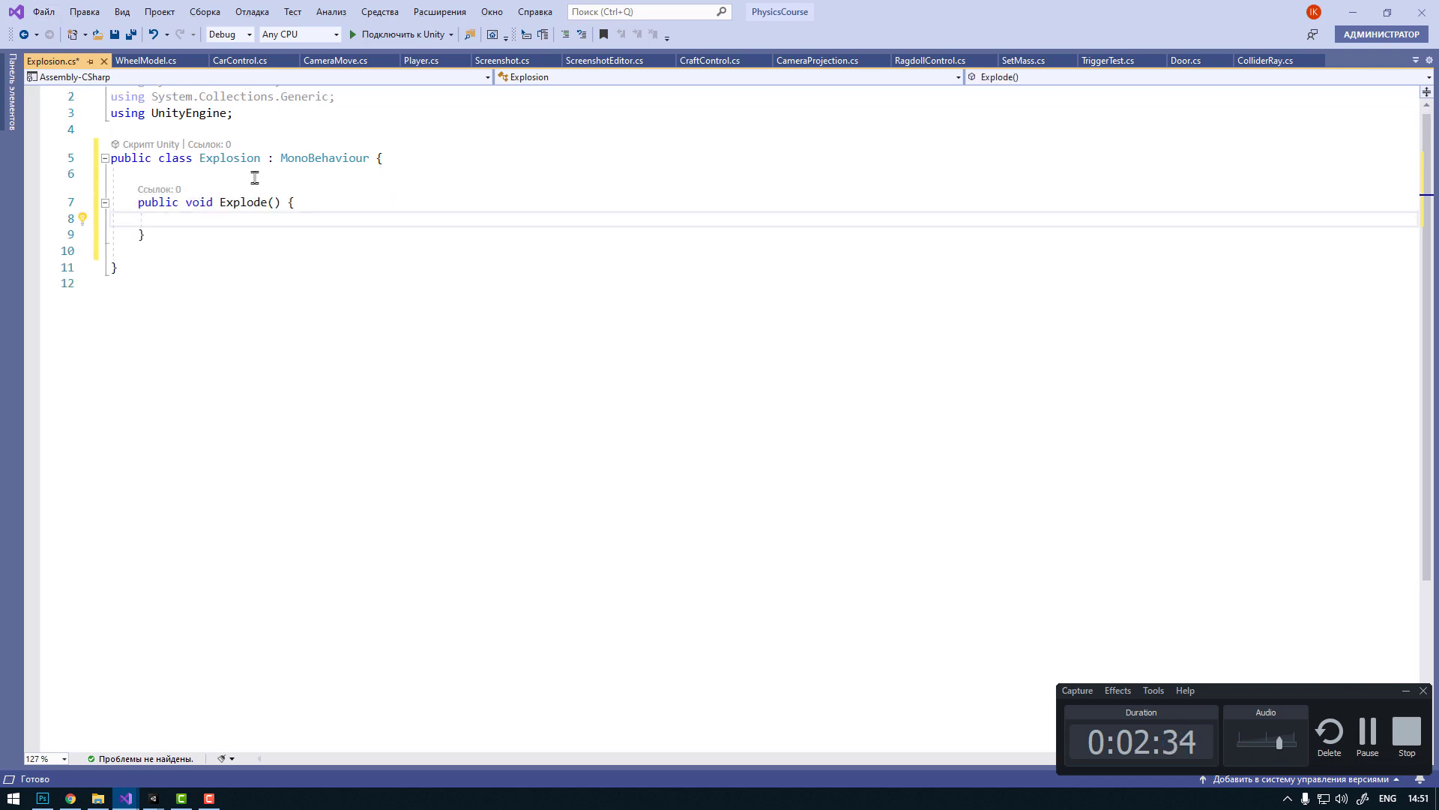
Step: Add public float Radius and public float Force fields above the Explode method
click(255, 177)
key(Return)
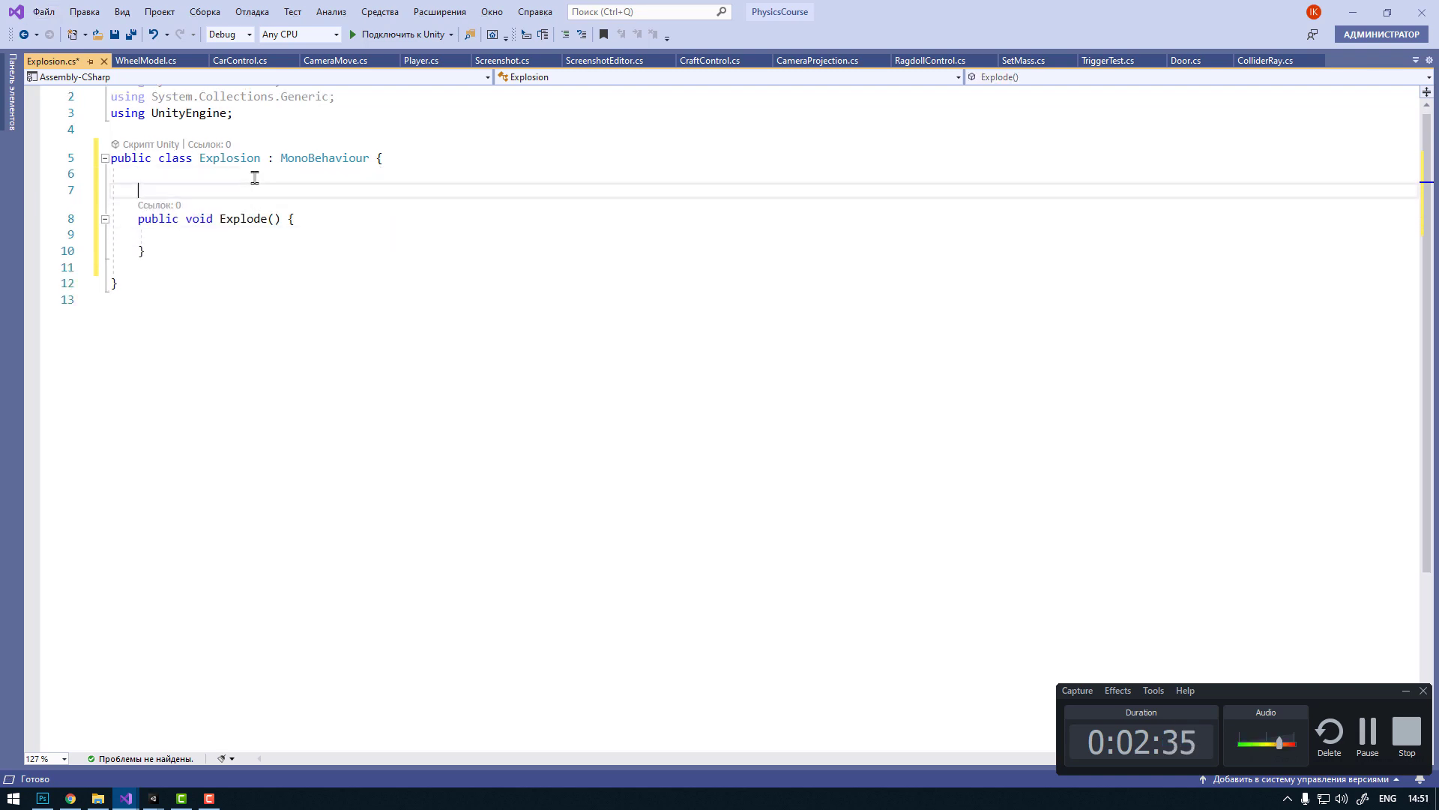
text(pu)
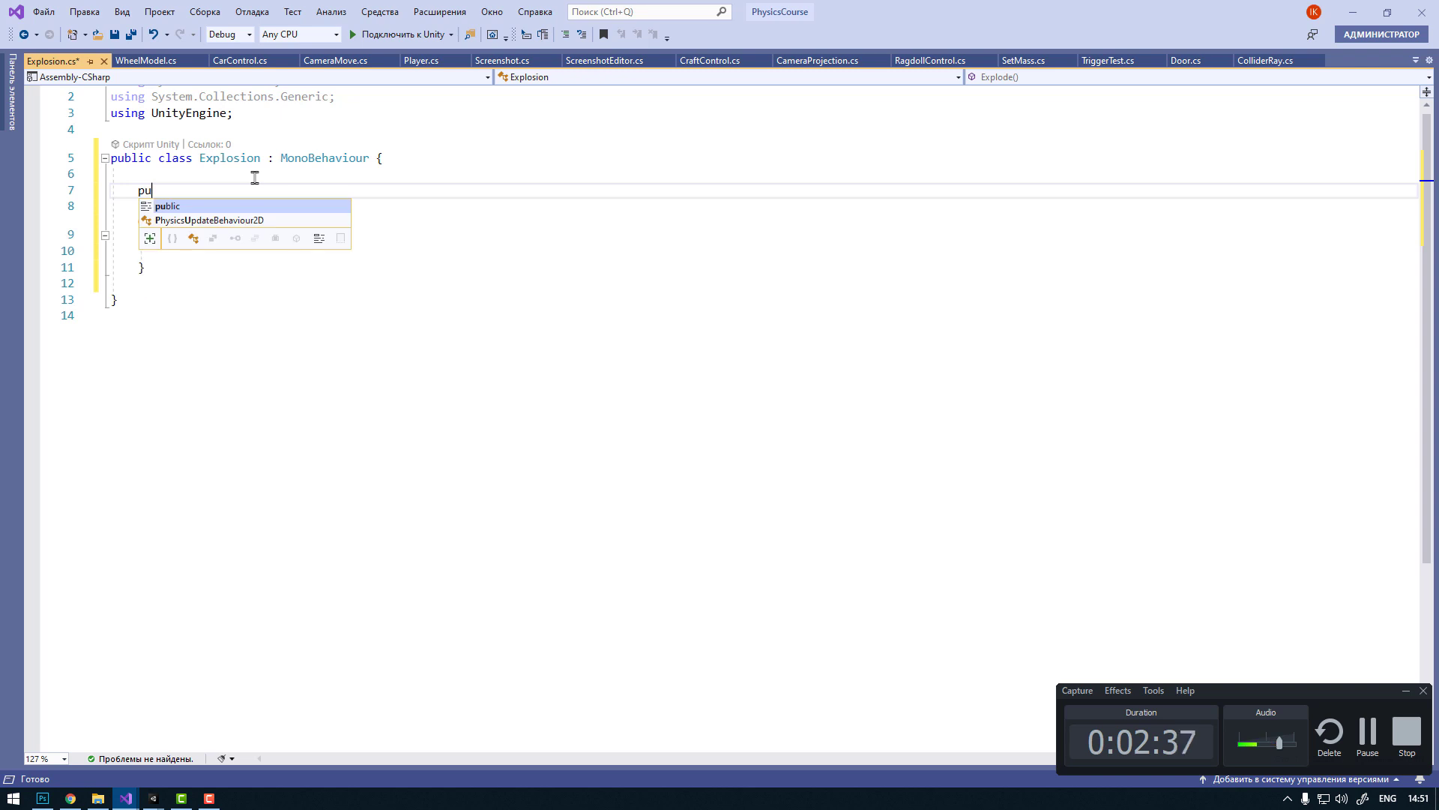
key(Tab)
text(flo)
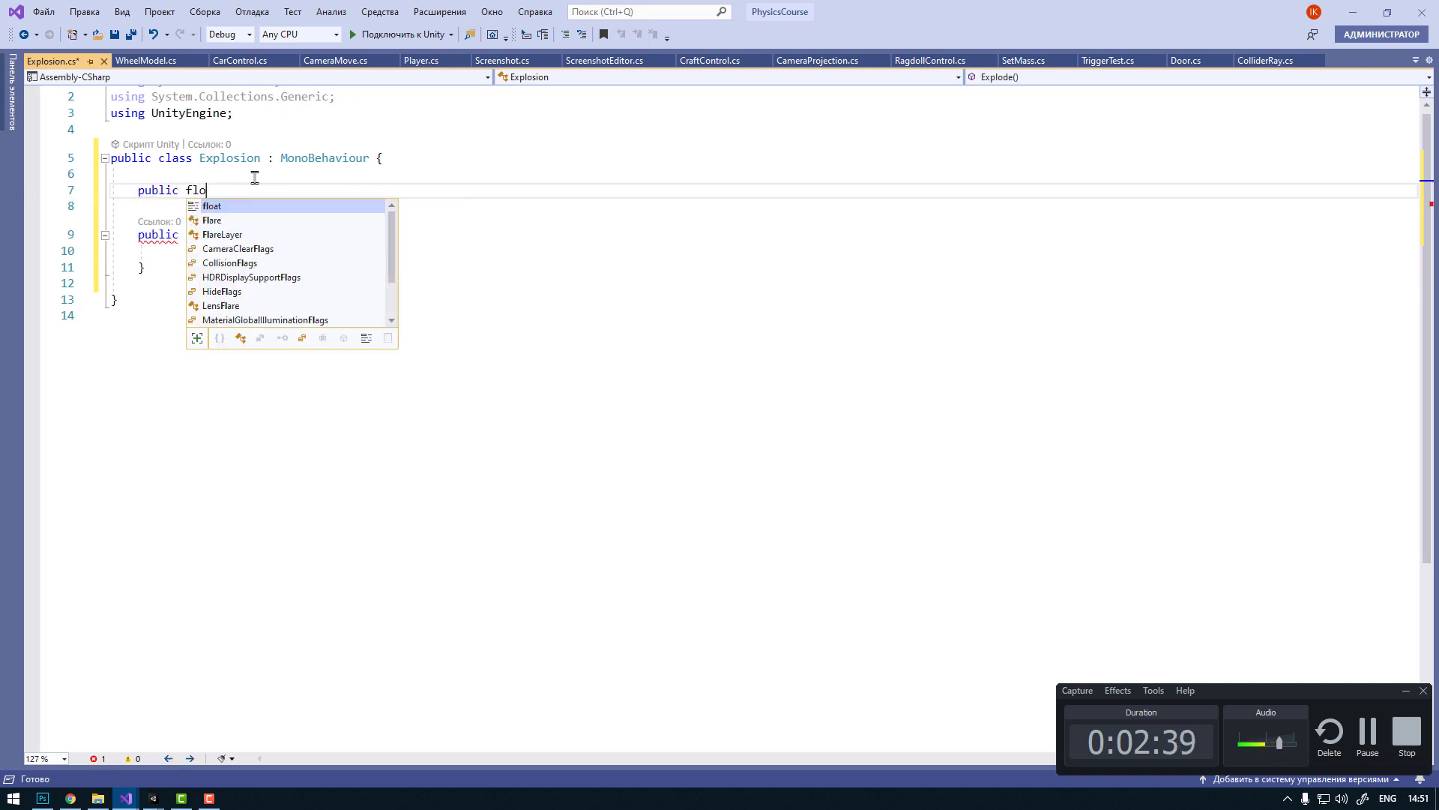
text(at Ra)
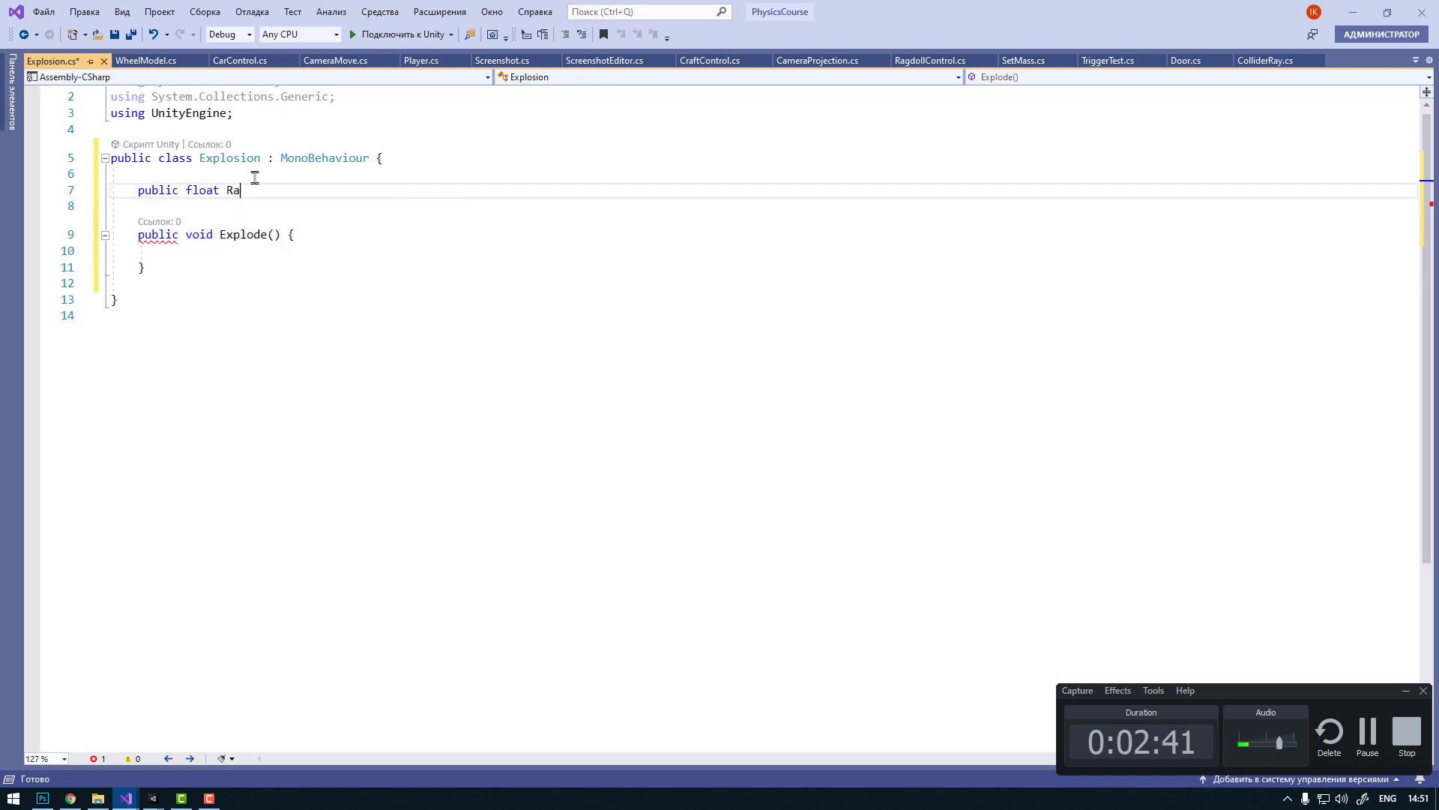
text(dius;)
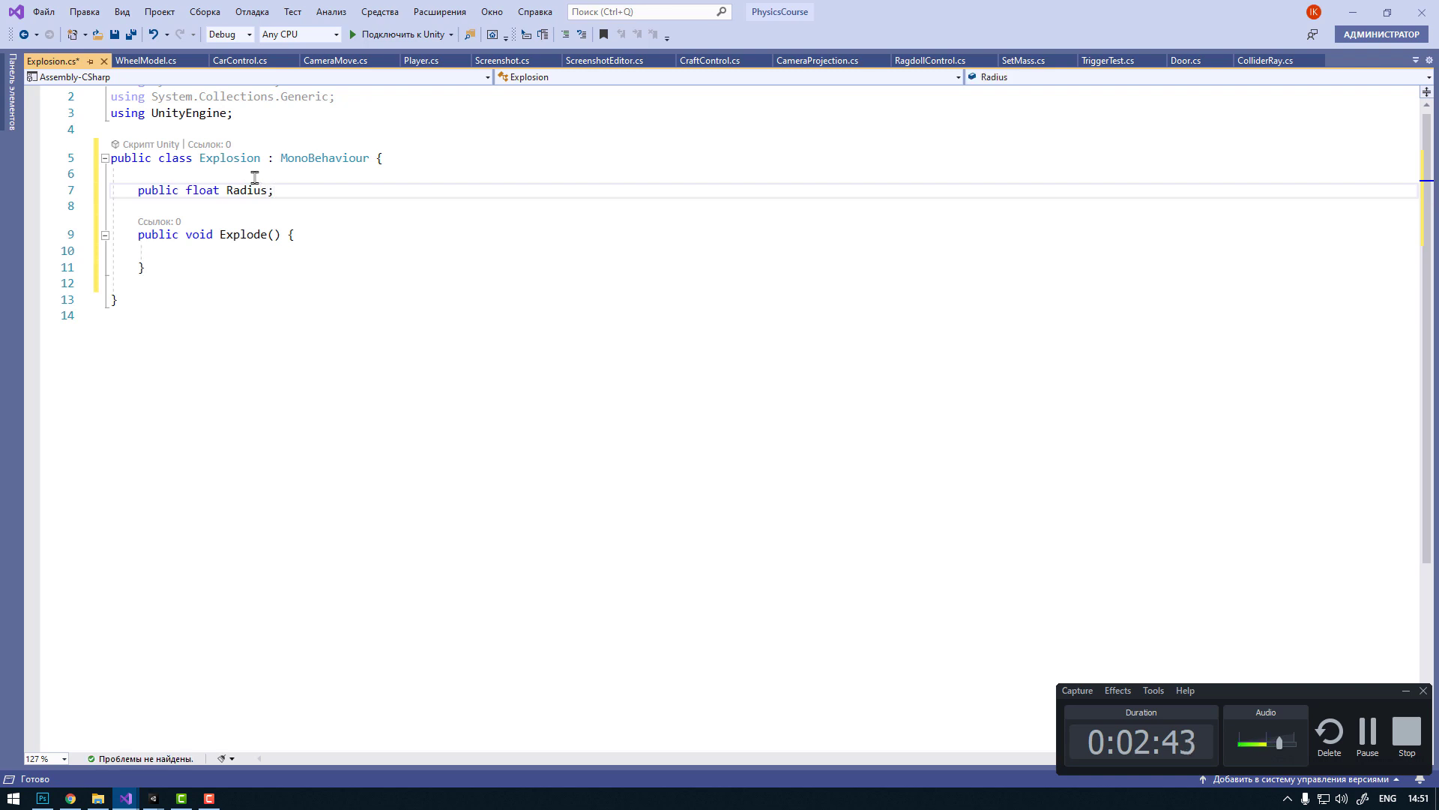
key(Return)
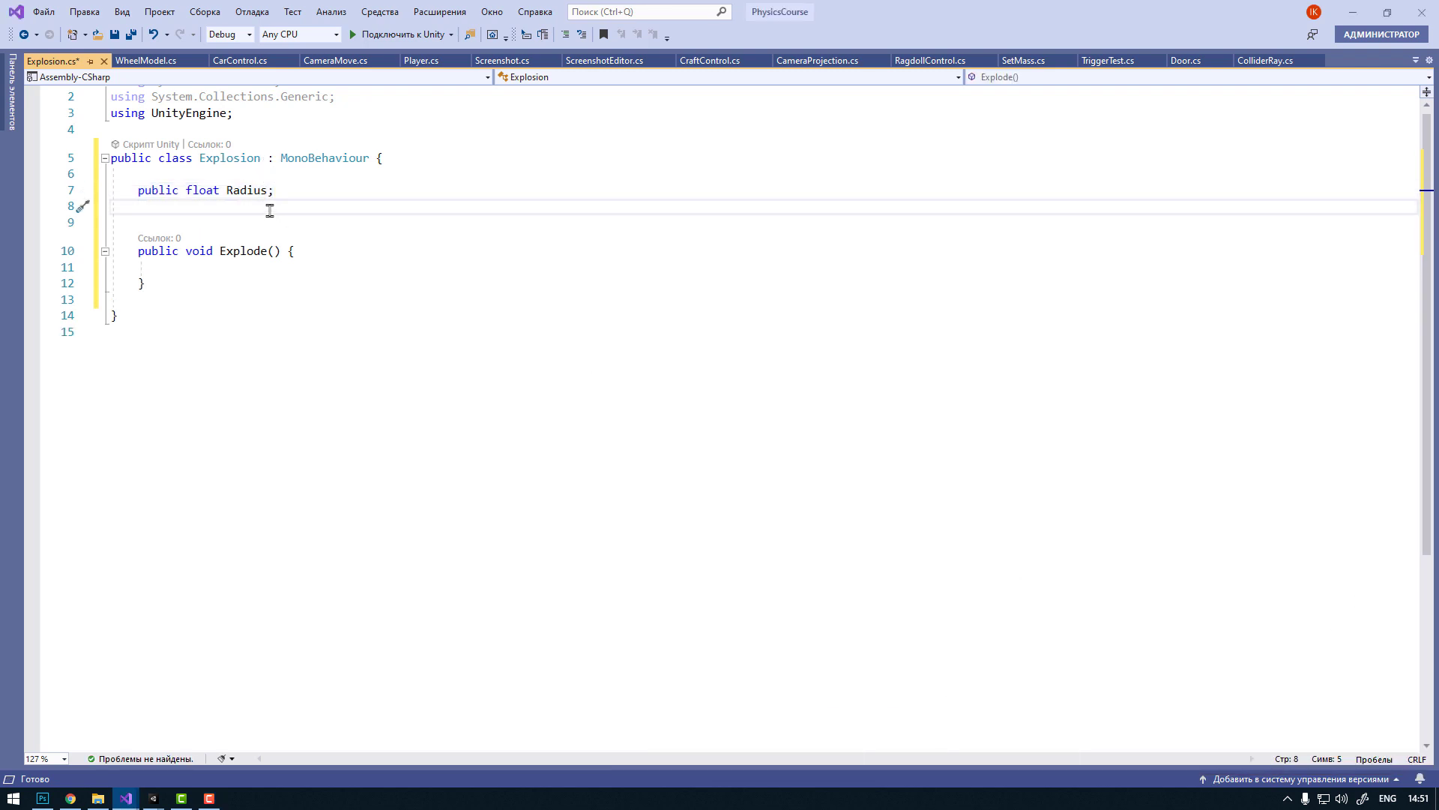
text(public )
text(float F)
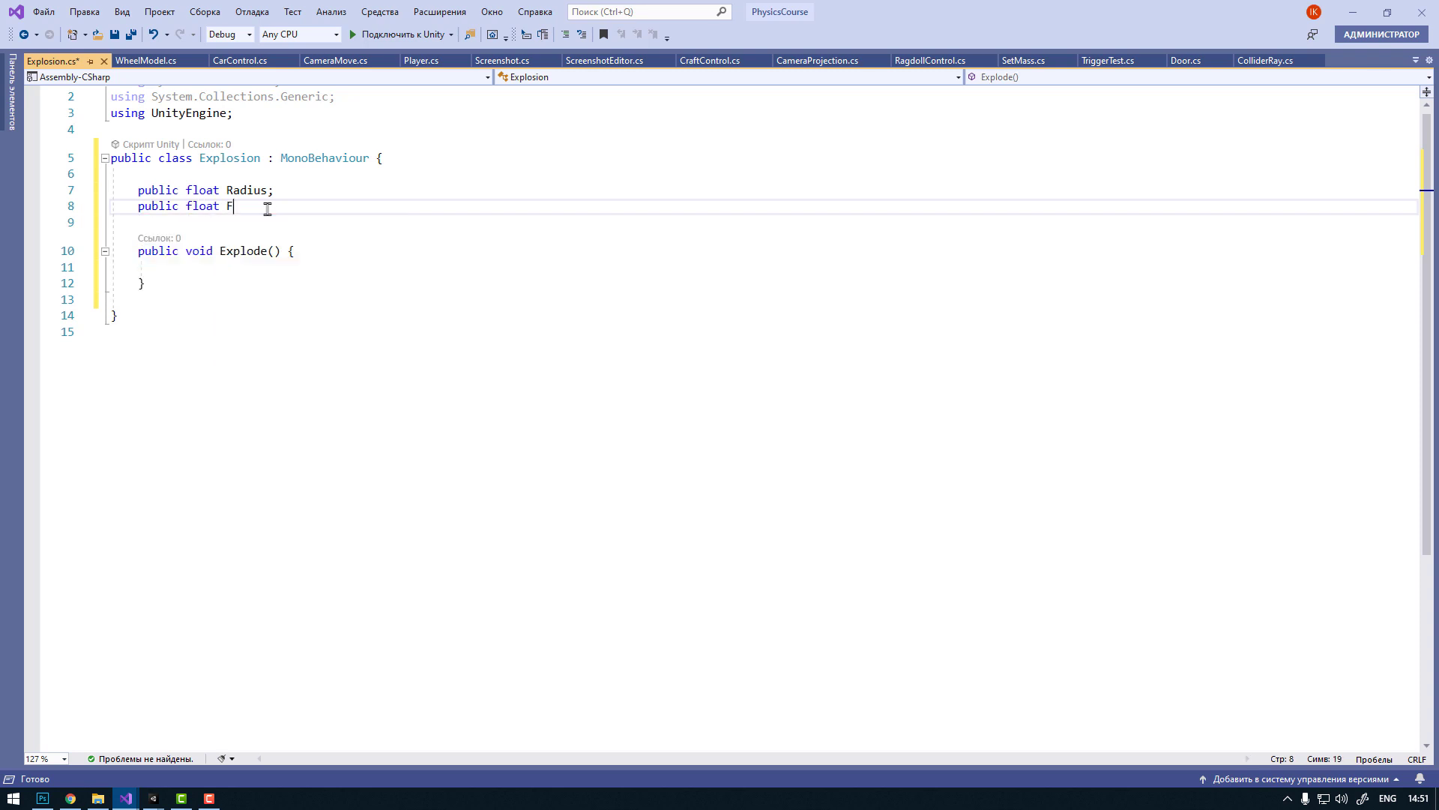
text(o)
text(rce;)
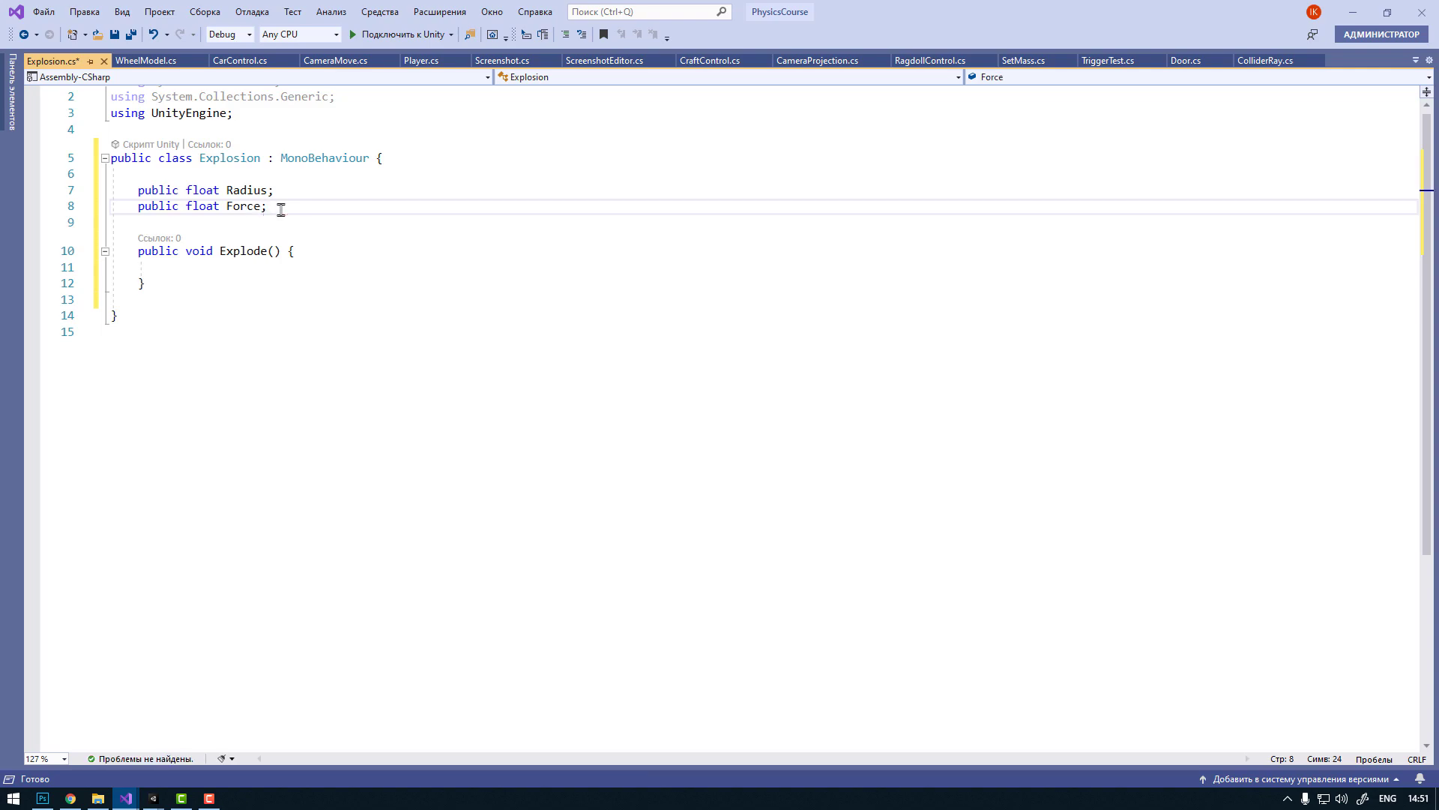
key(alt+Tab)
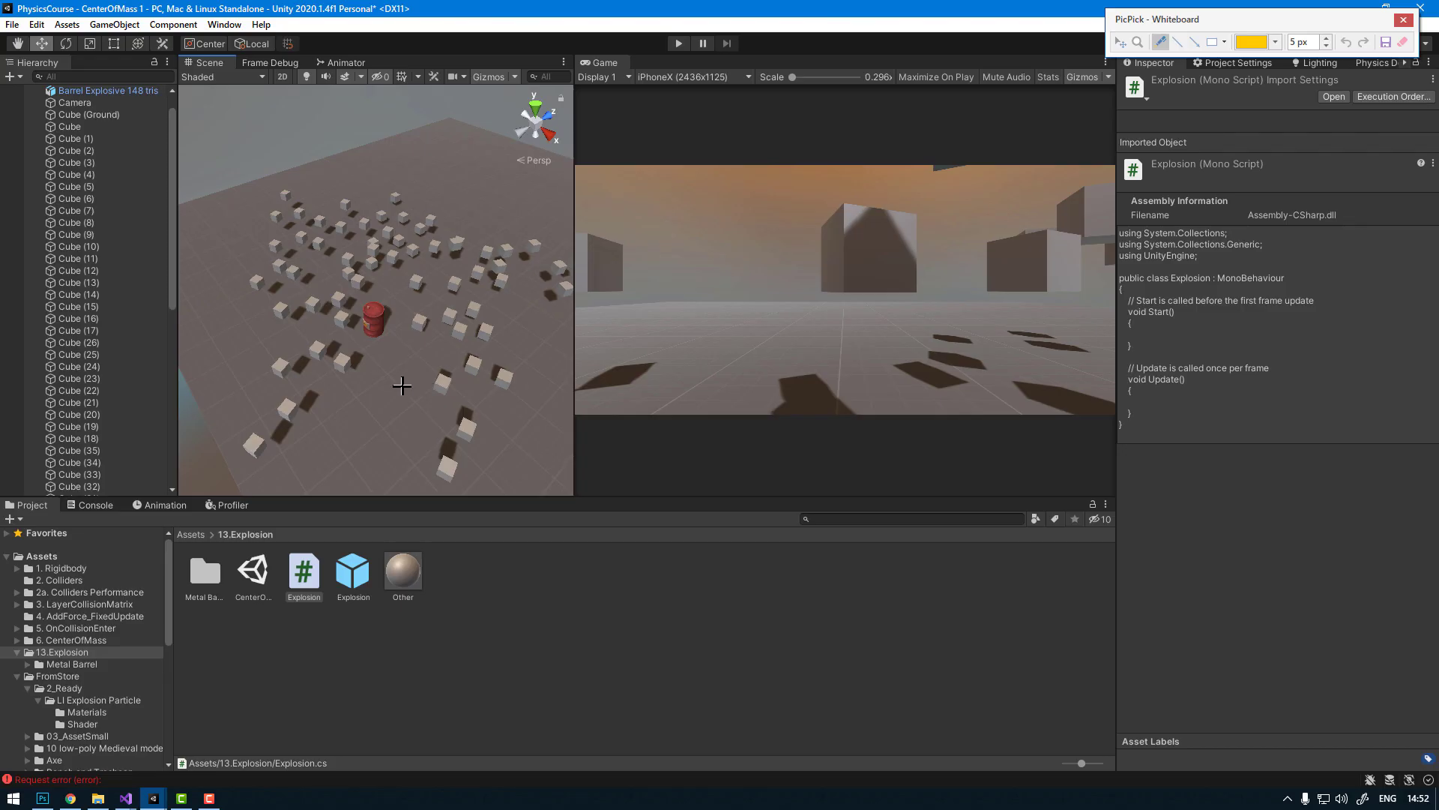
Step: Dismiss the screen annotation and return to Explosion.cs in Visual Studio
mouse_move(326, 388)
mouse_down()
mouse_move(453, 360)
mouse_move(290, 288)
mouse_move(334, 392)
mouse_up()
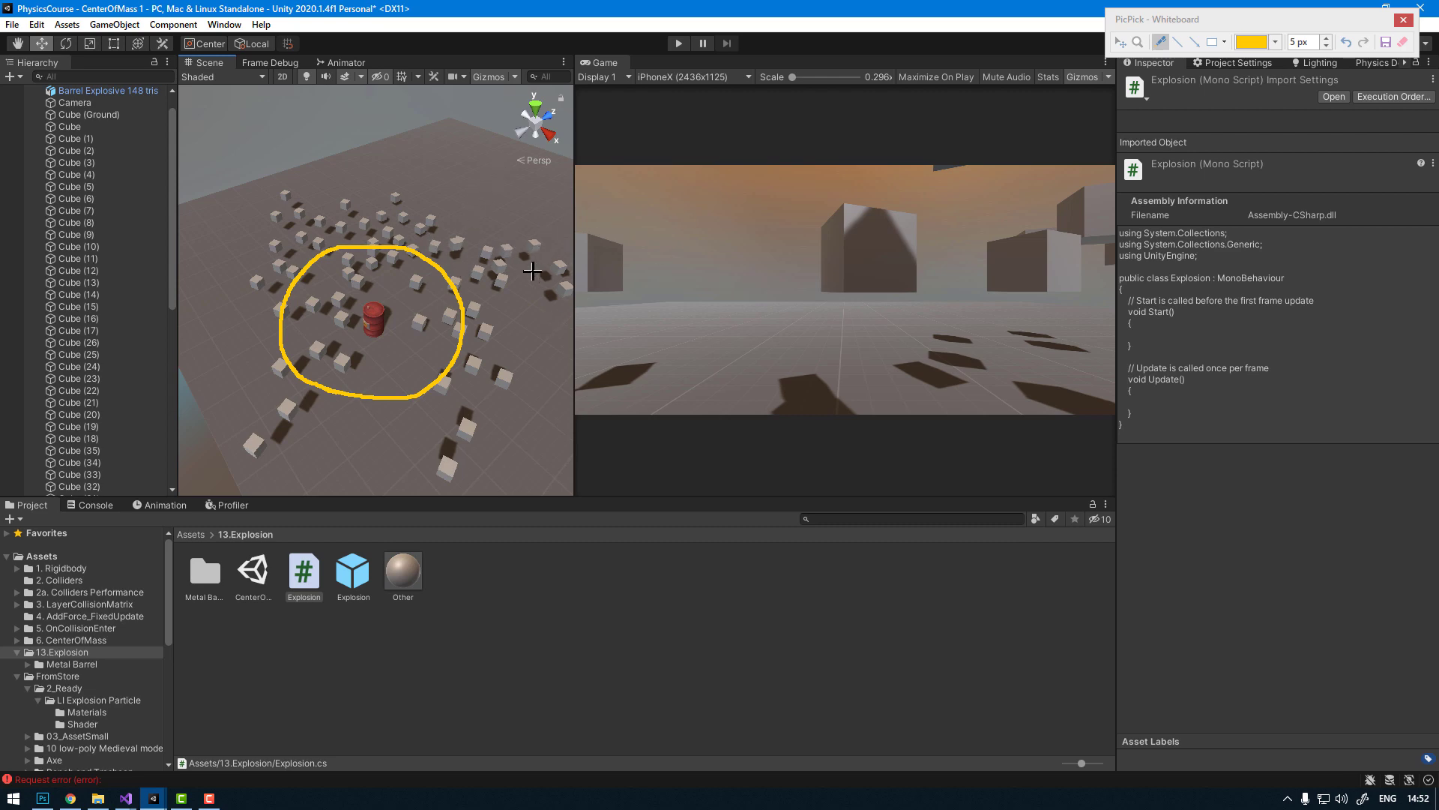
key(Escape)
key(alt+Tab)
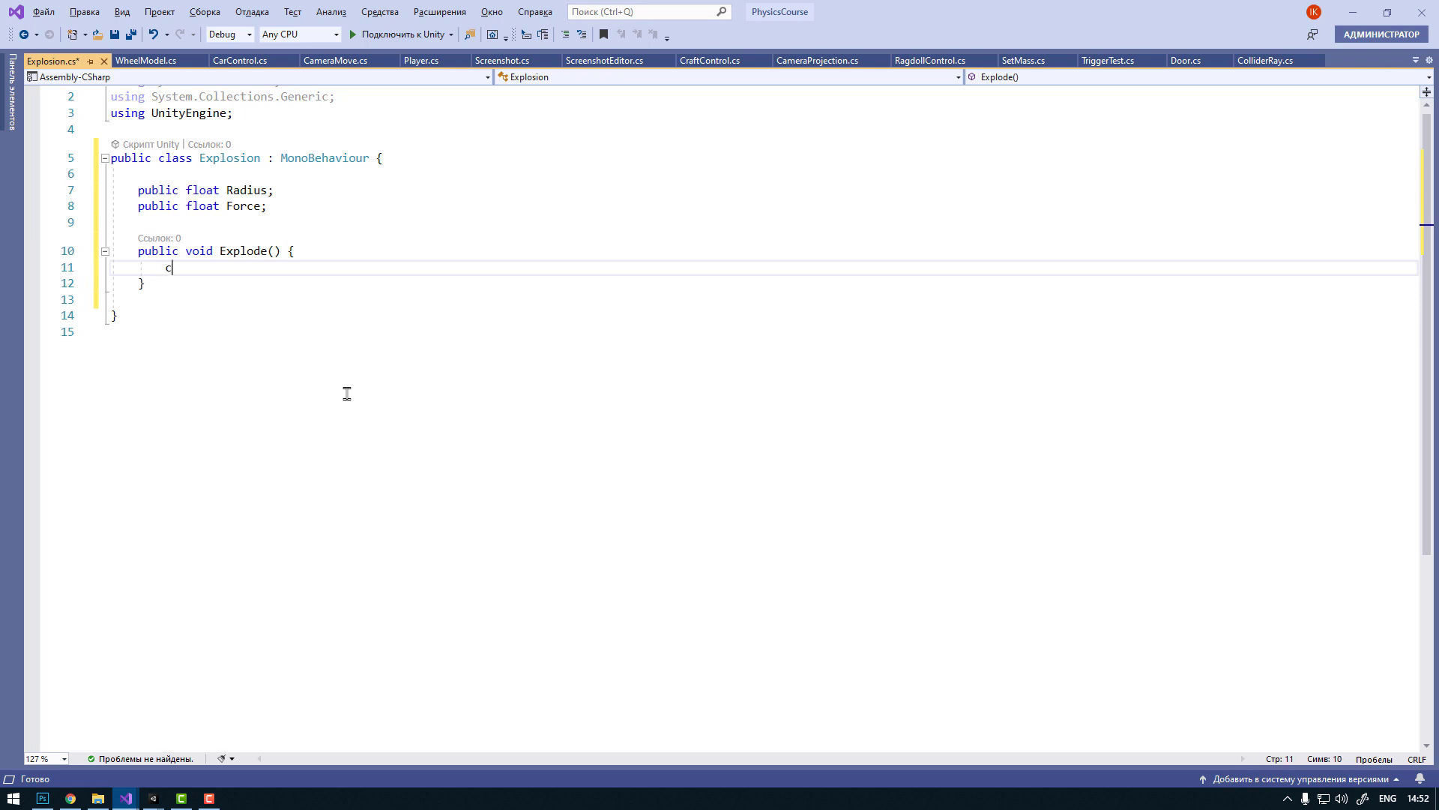
Step: Write Collider[] overlappedColliders = Physics.OverlapSphere(transform.position, Radius); inside Explode()
text(colli)
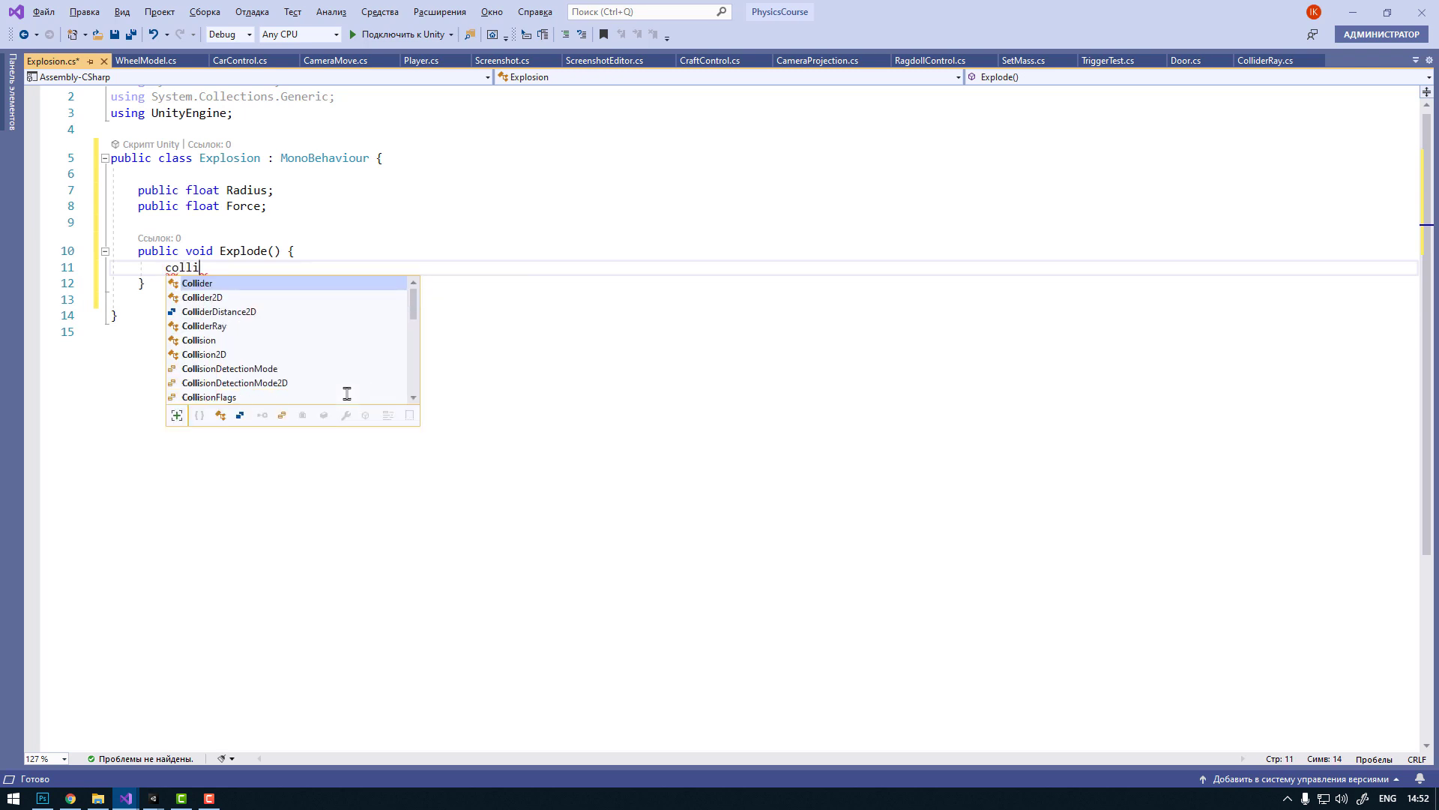
text([] ove)
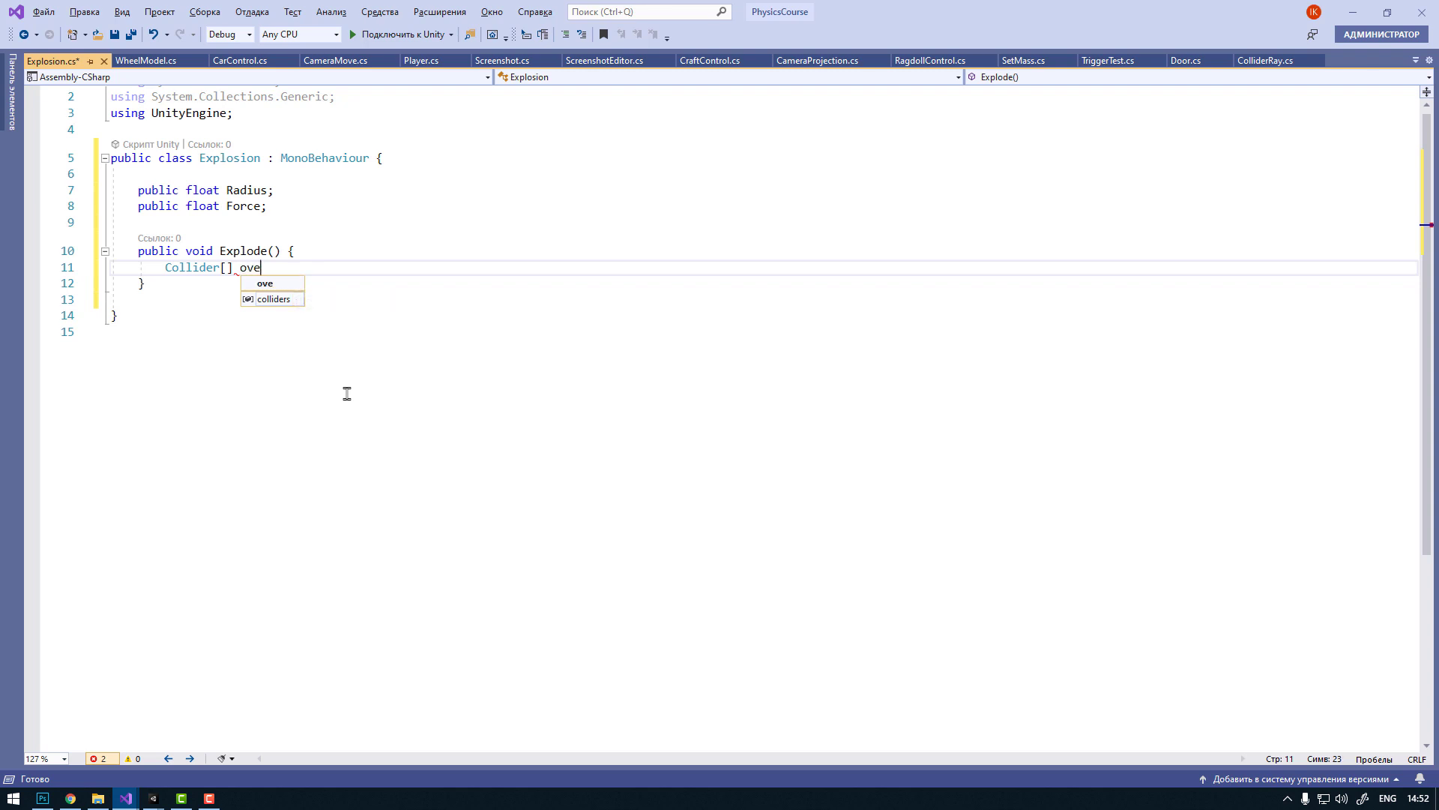
text(rlap)
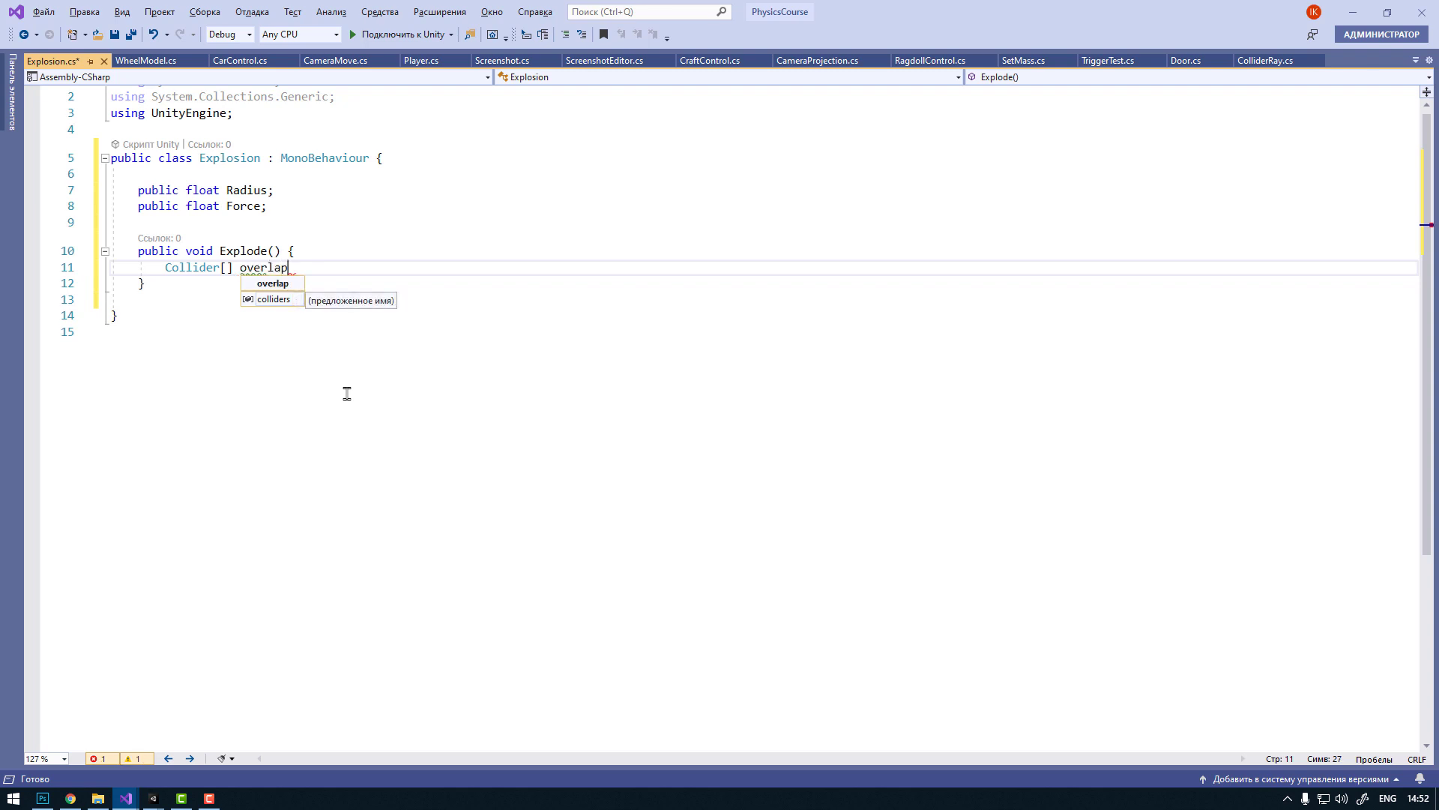
text(pedCollider)
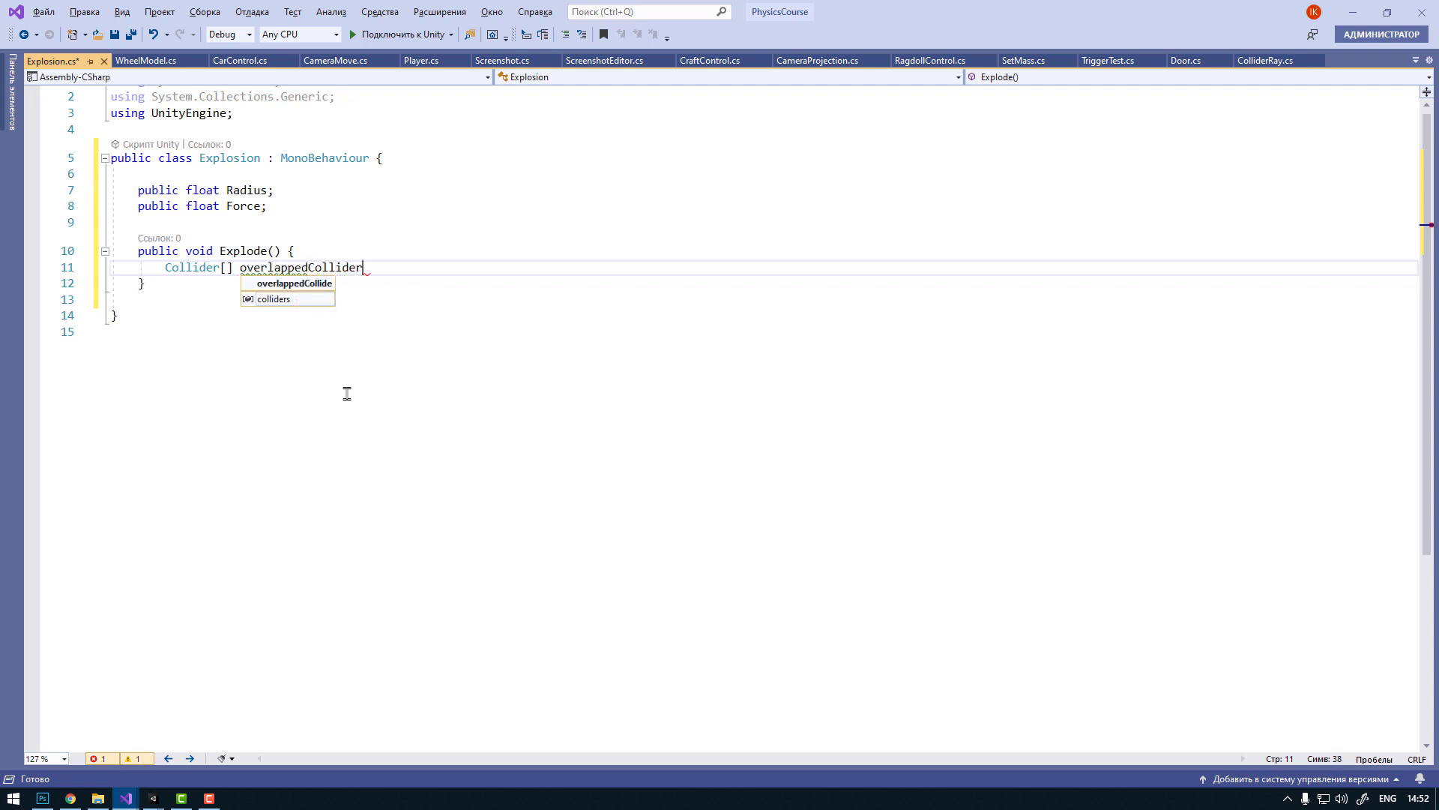
text(s = )
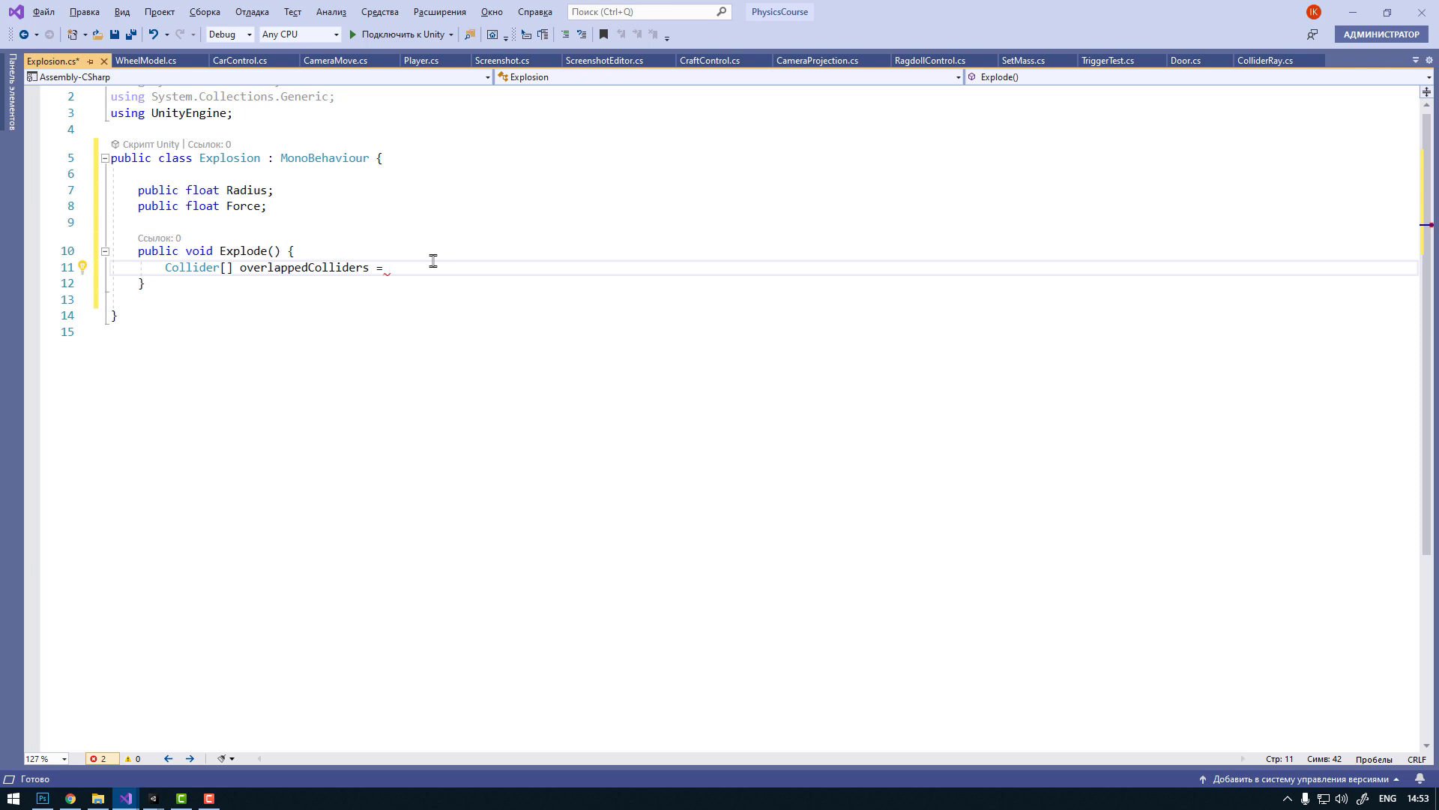
text(phy)
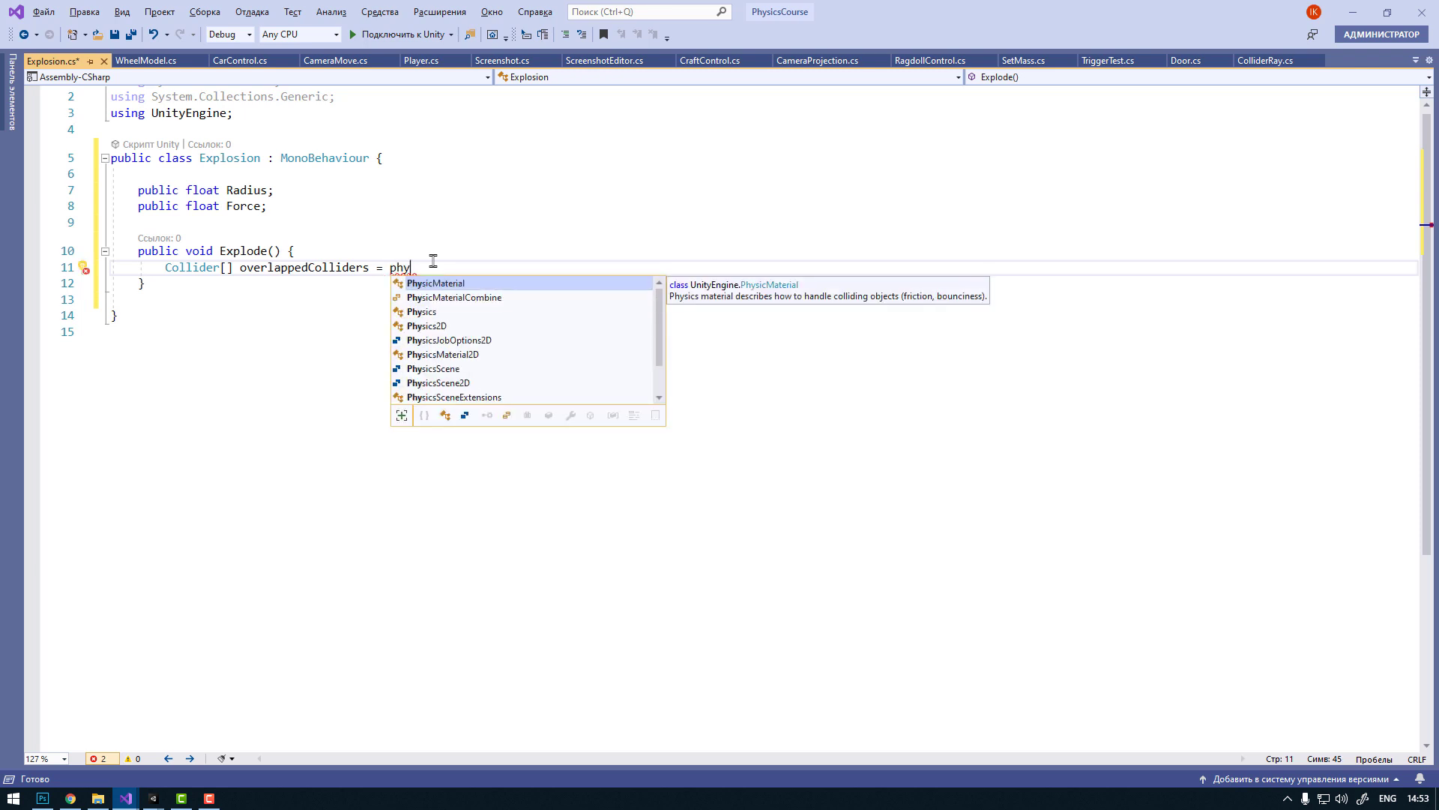
text(sics)
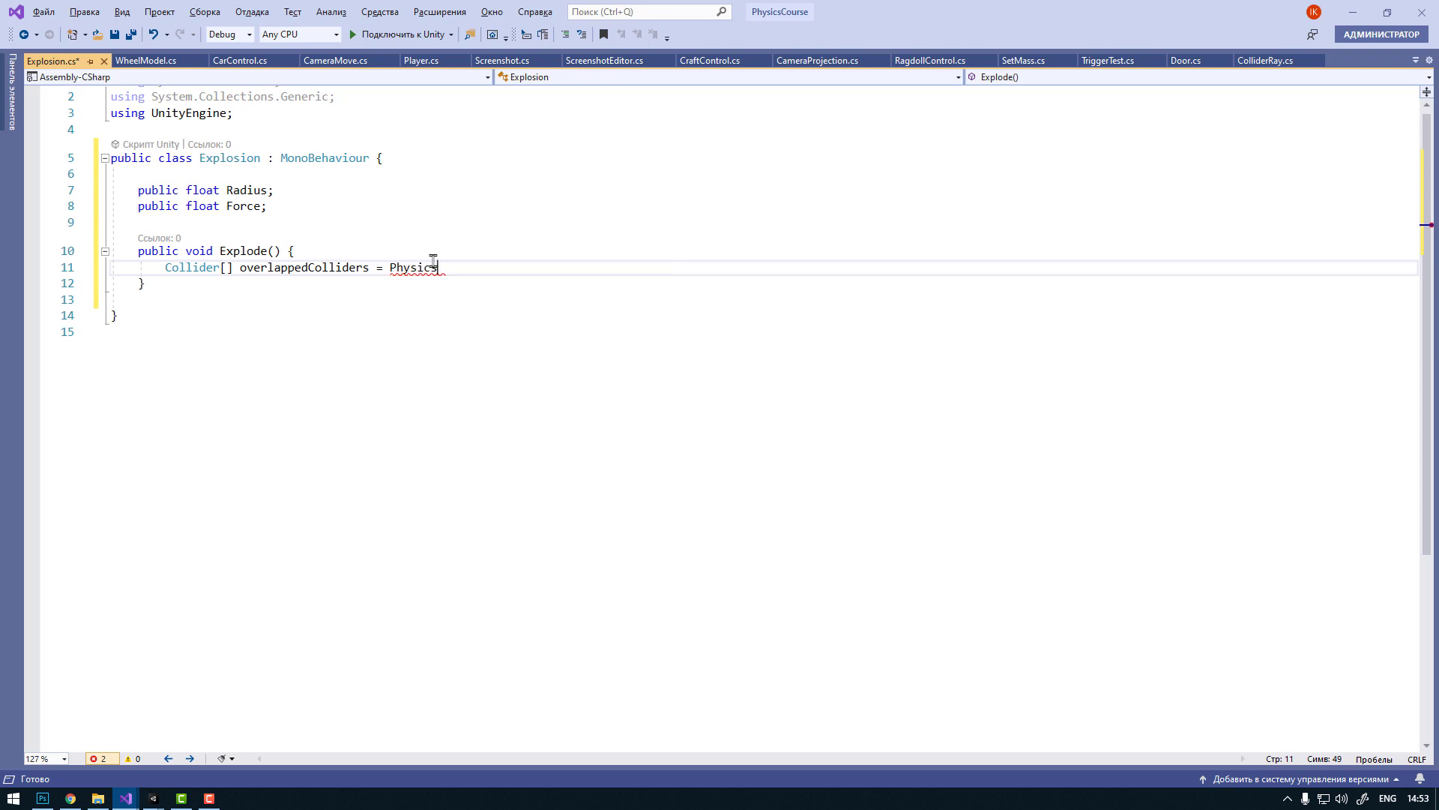
text(.o)
key(BackSpace)
key(Down)
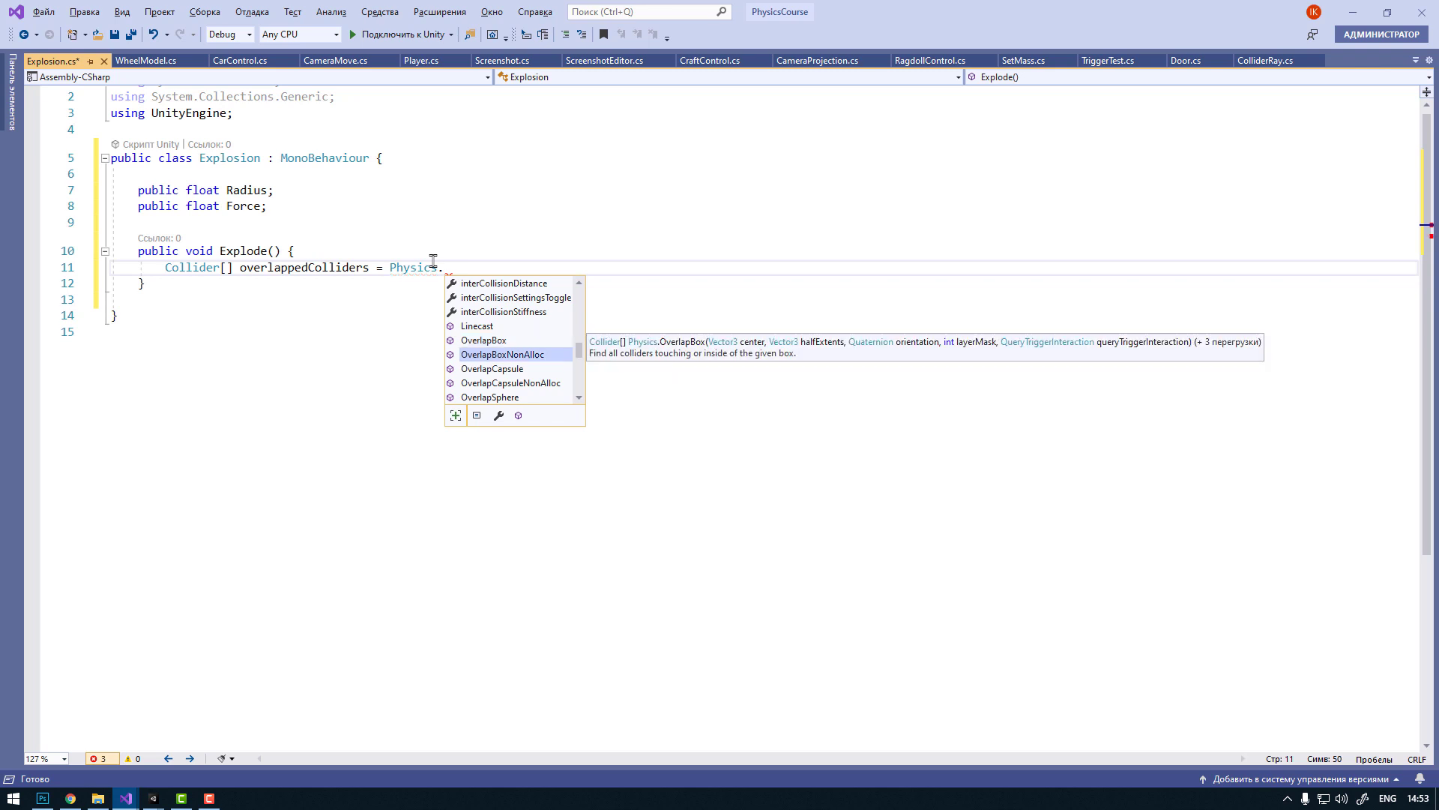
key(Down)
key(Down)
key(Down)
key(Down)
key(Up)
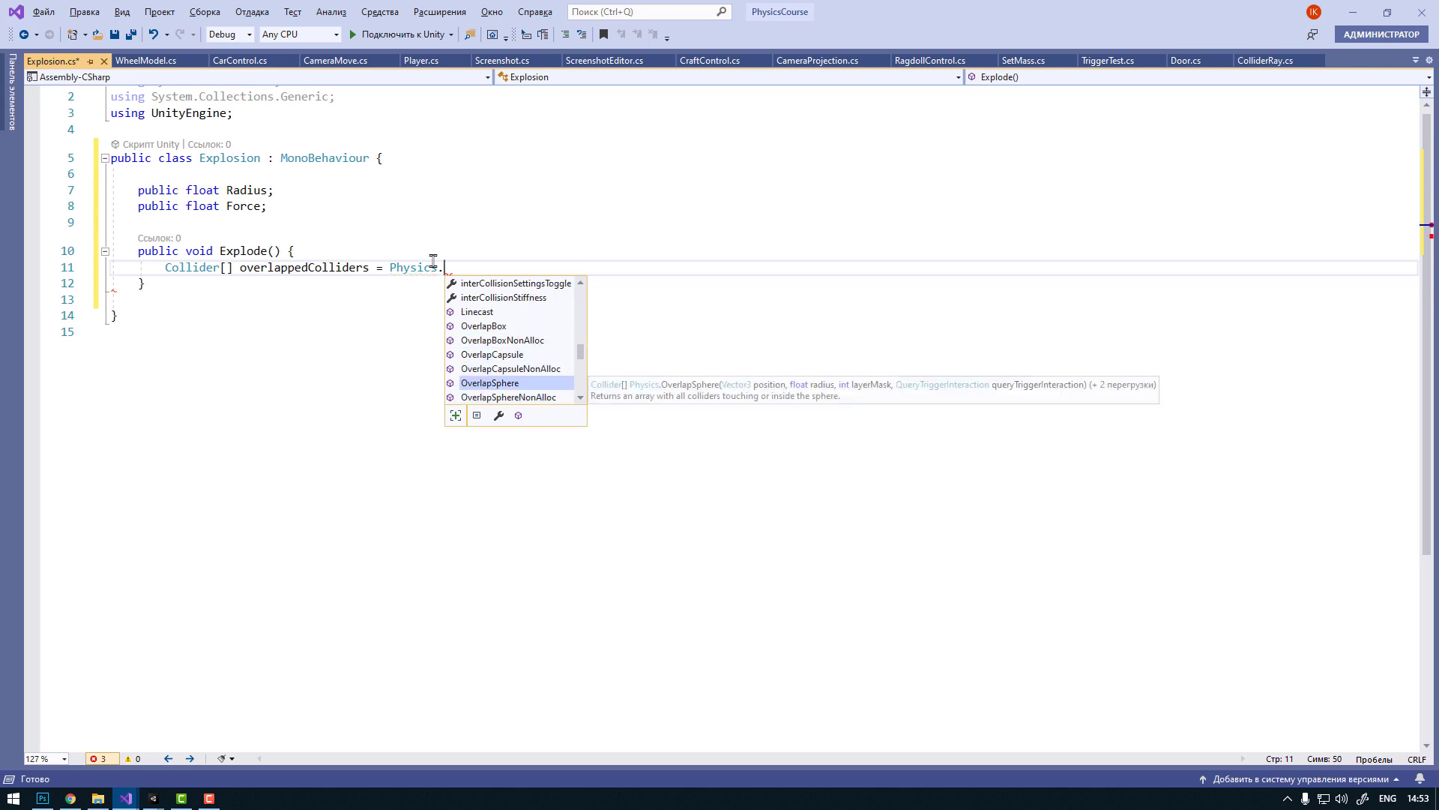
key(Tab)
text(())
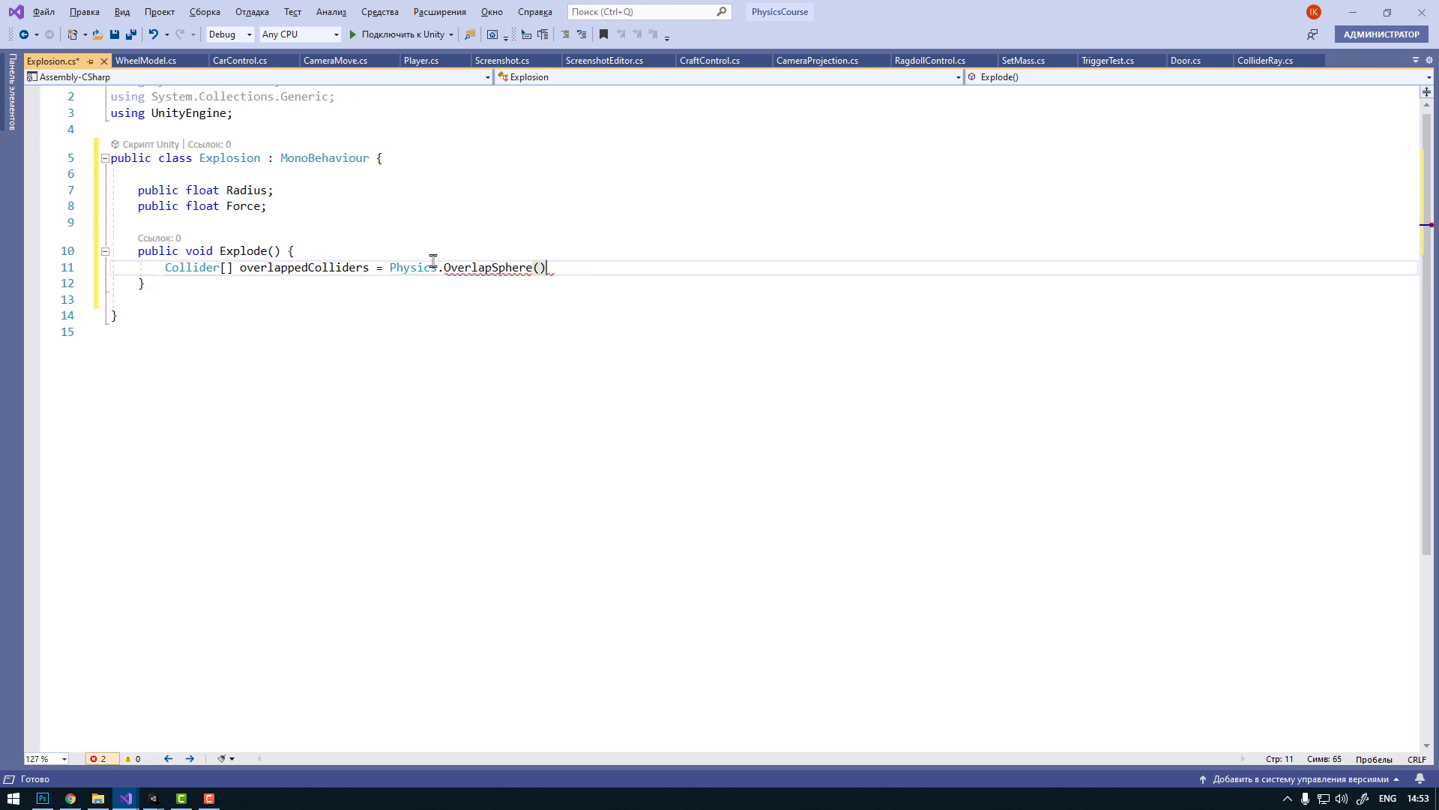
text(;)
key(Left)
key(Left)
double_click(259, 192)
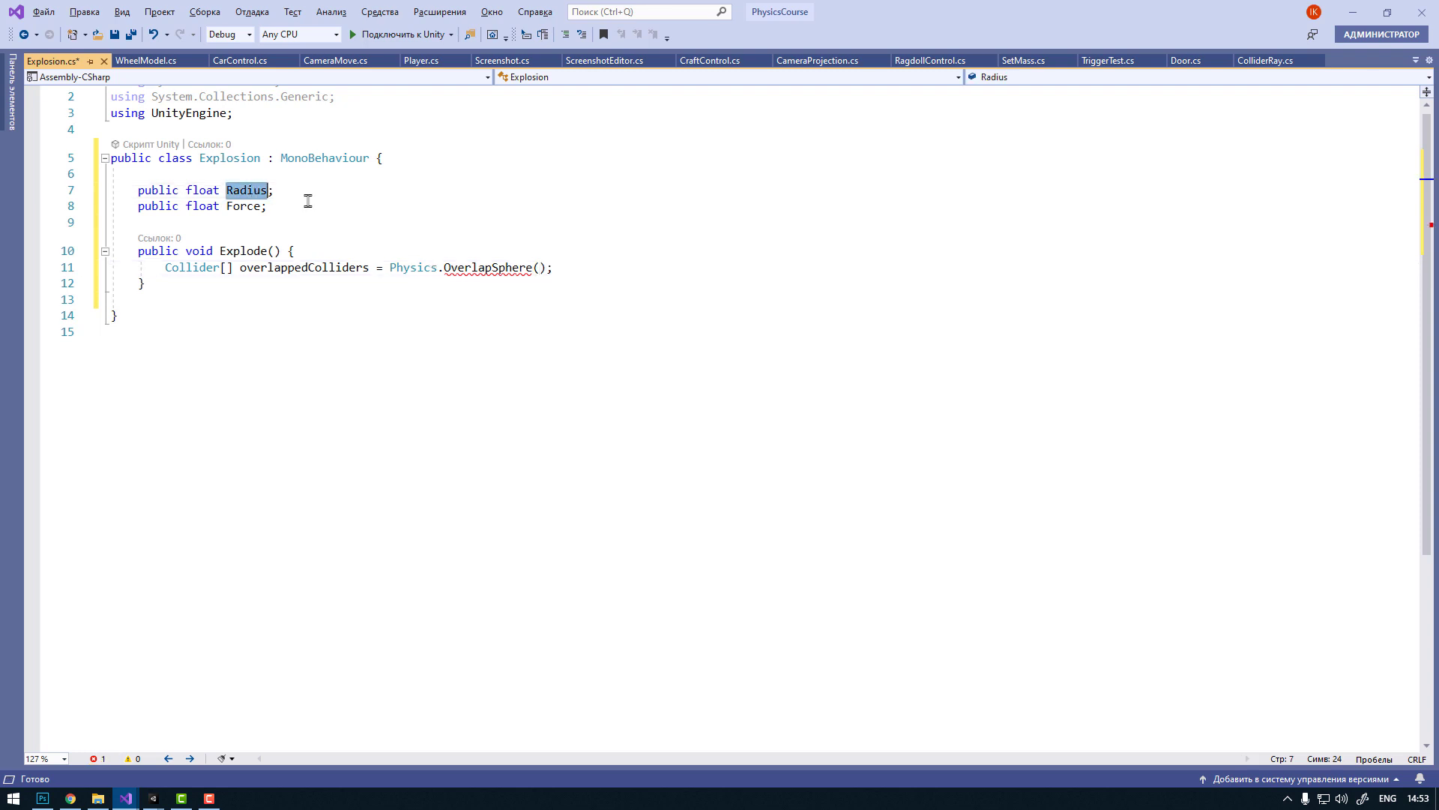
click(540, 267)
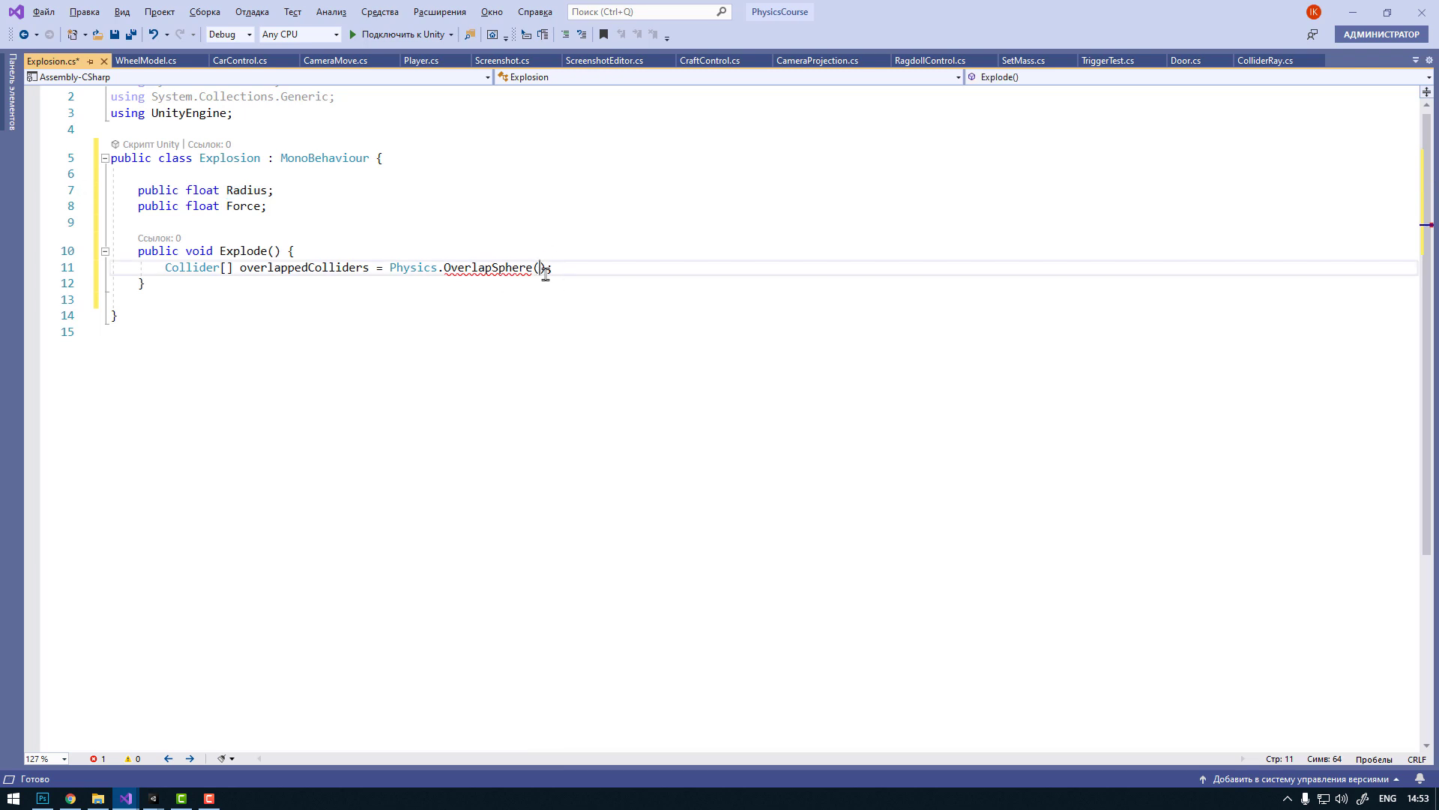
text(transform.position)
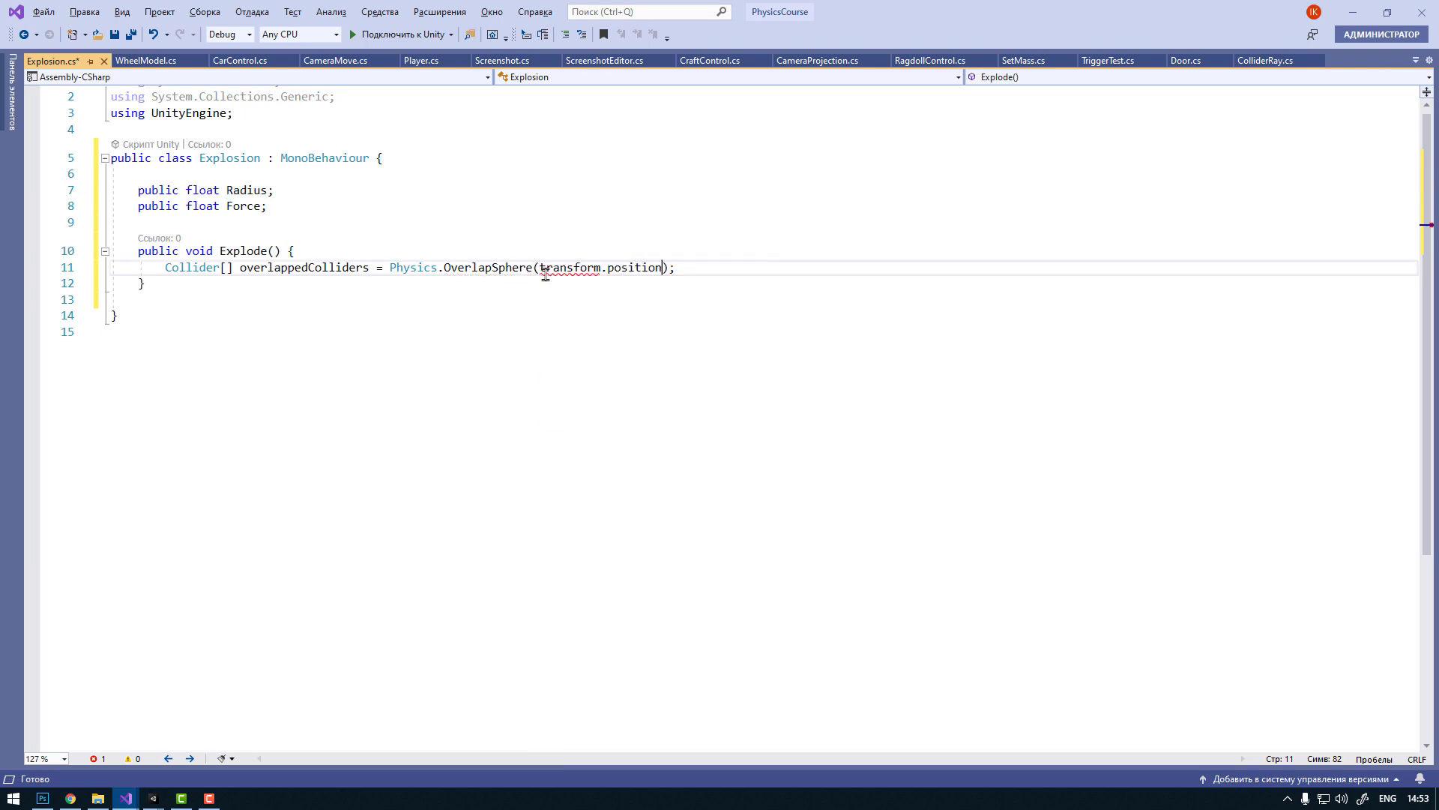
text(, Radius)
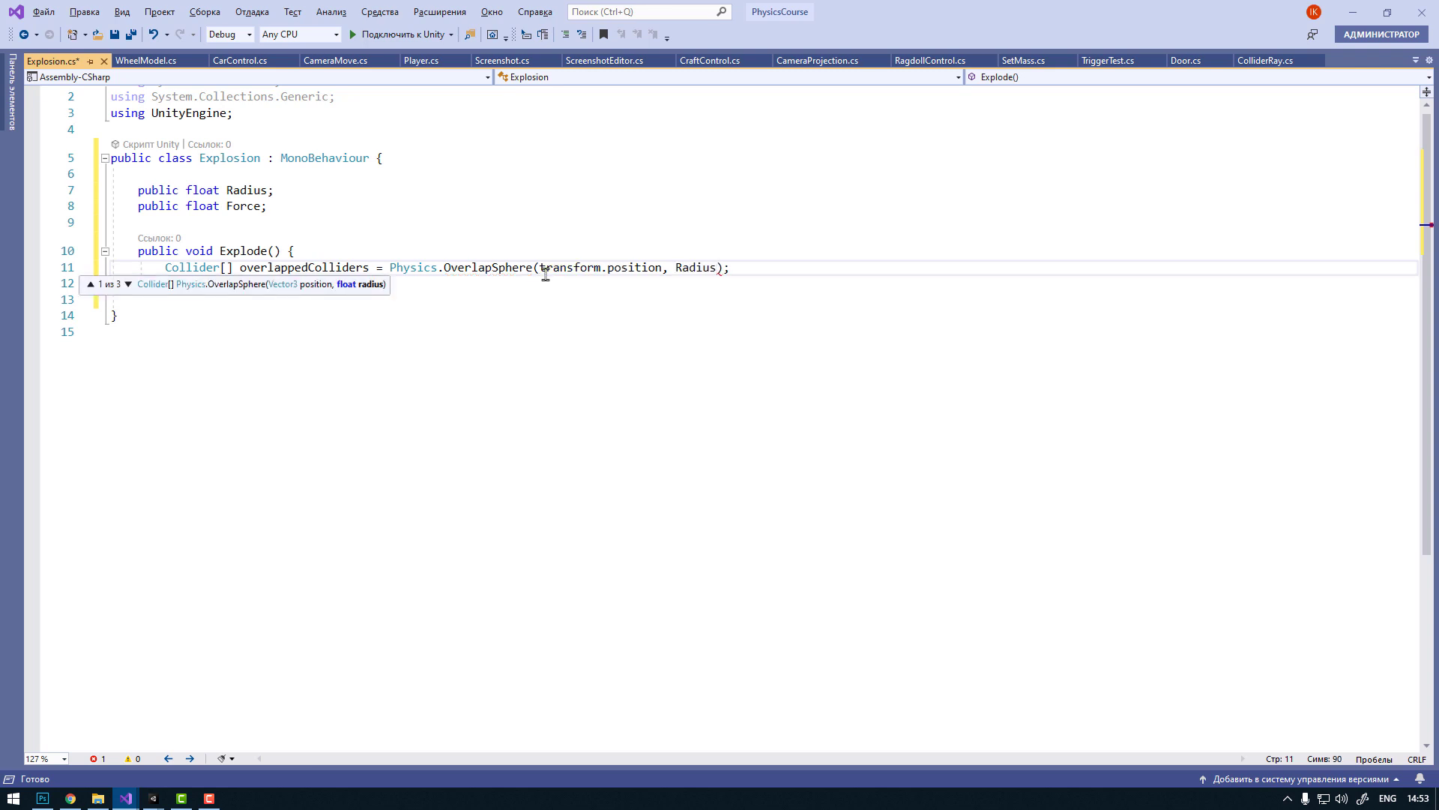
Step: Add blank lines around the OverlapSphere statement
key(End)
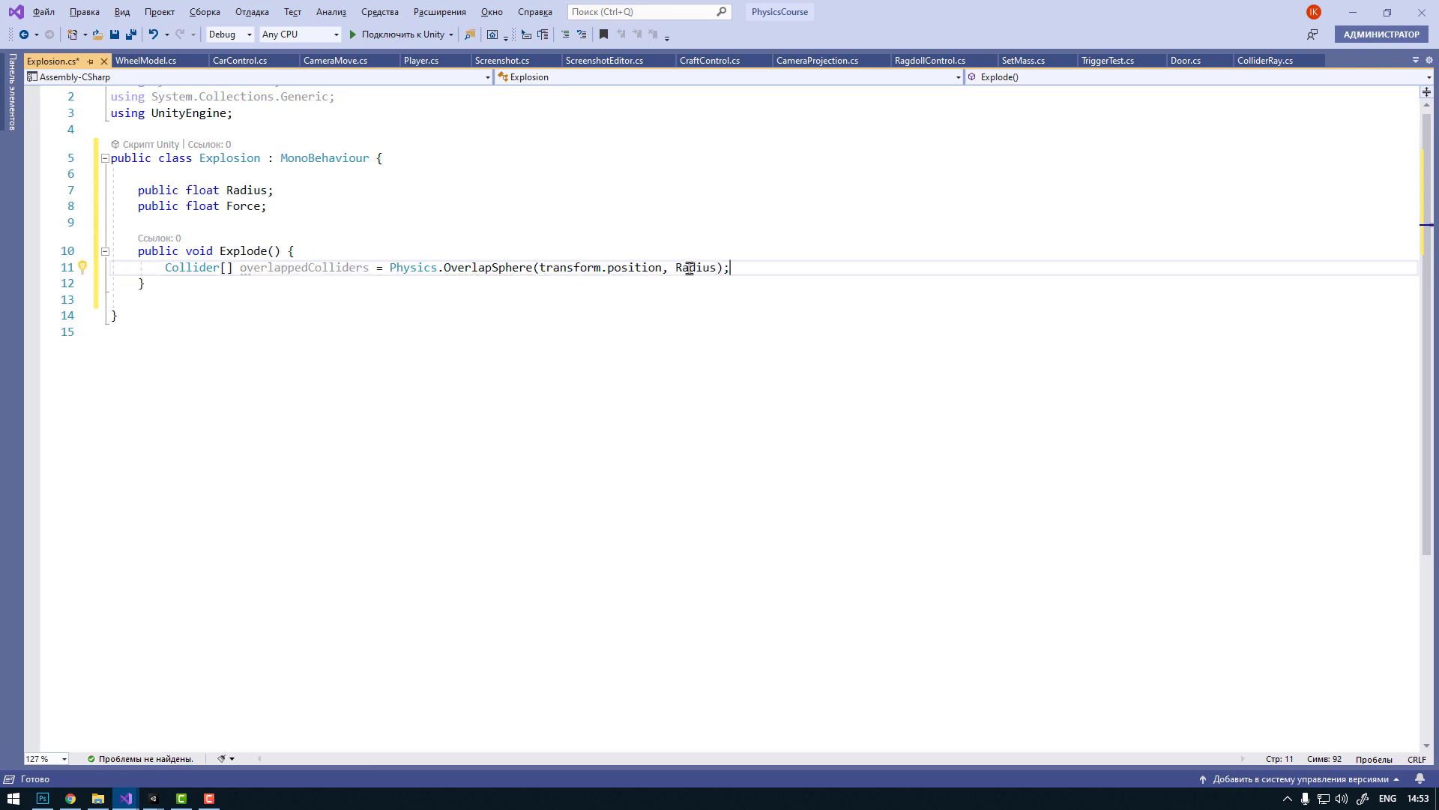
key(Return)
click(447, 255)
key(Return)
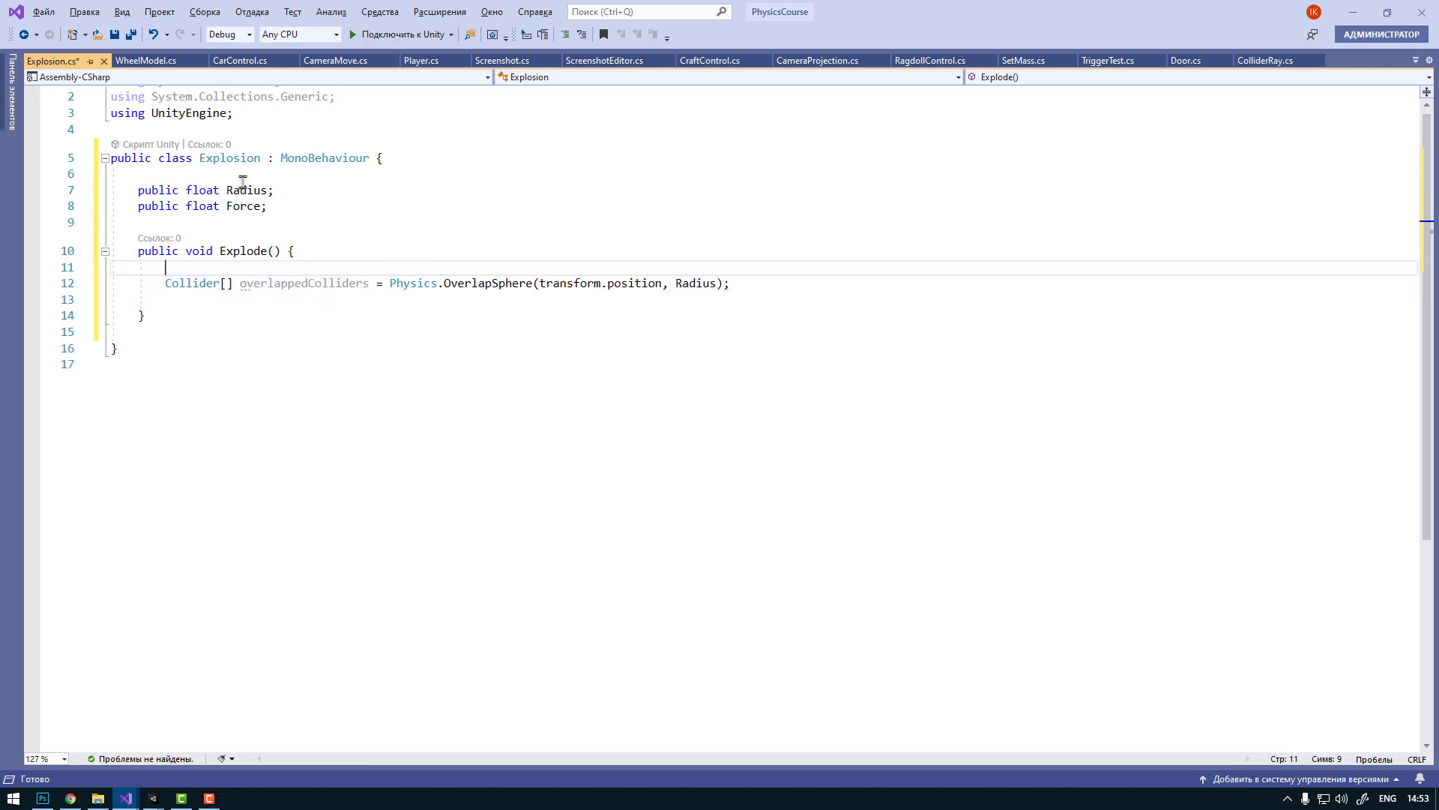
key(Down)
key(Down)
key(Return)
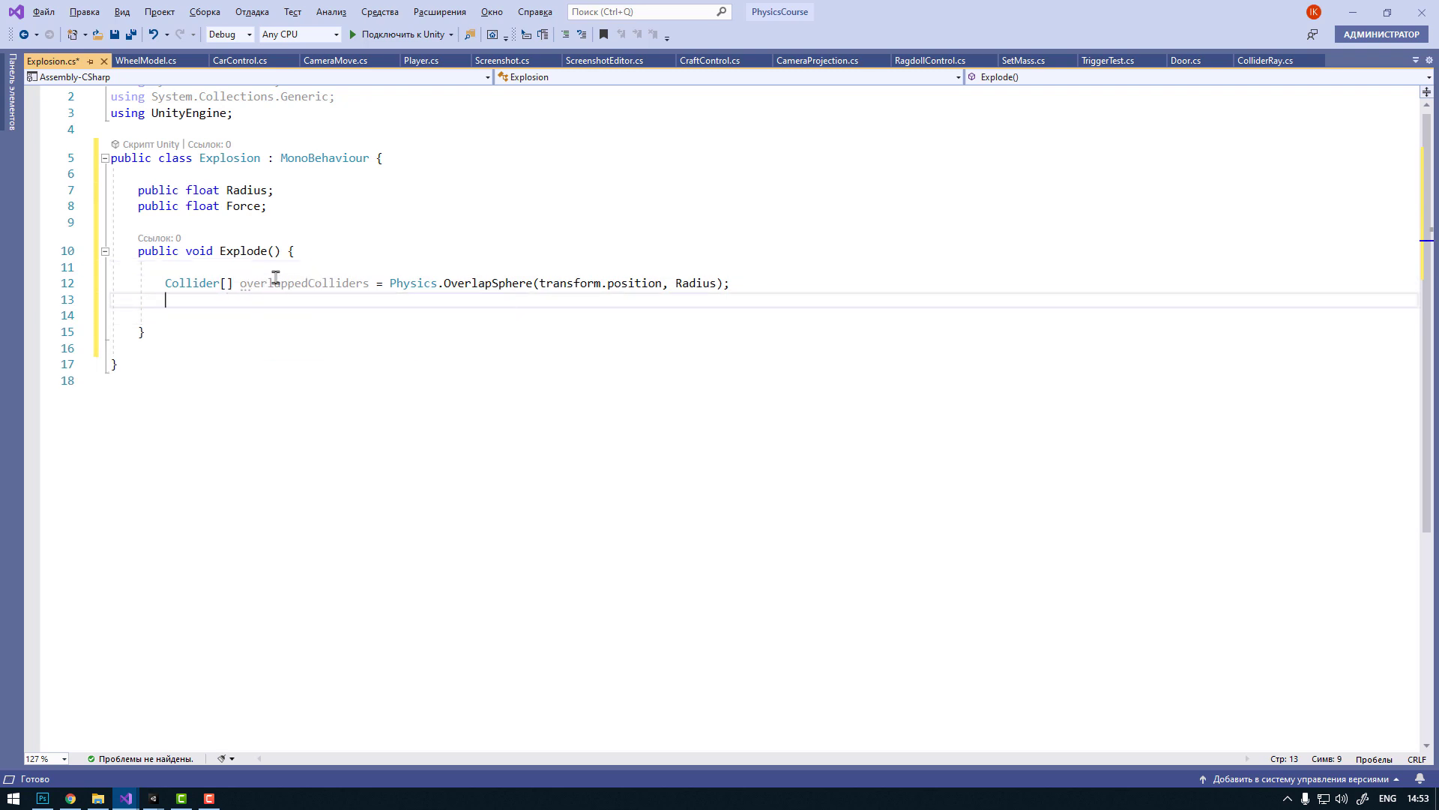
click(691, 285)
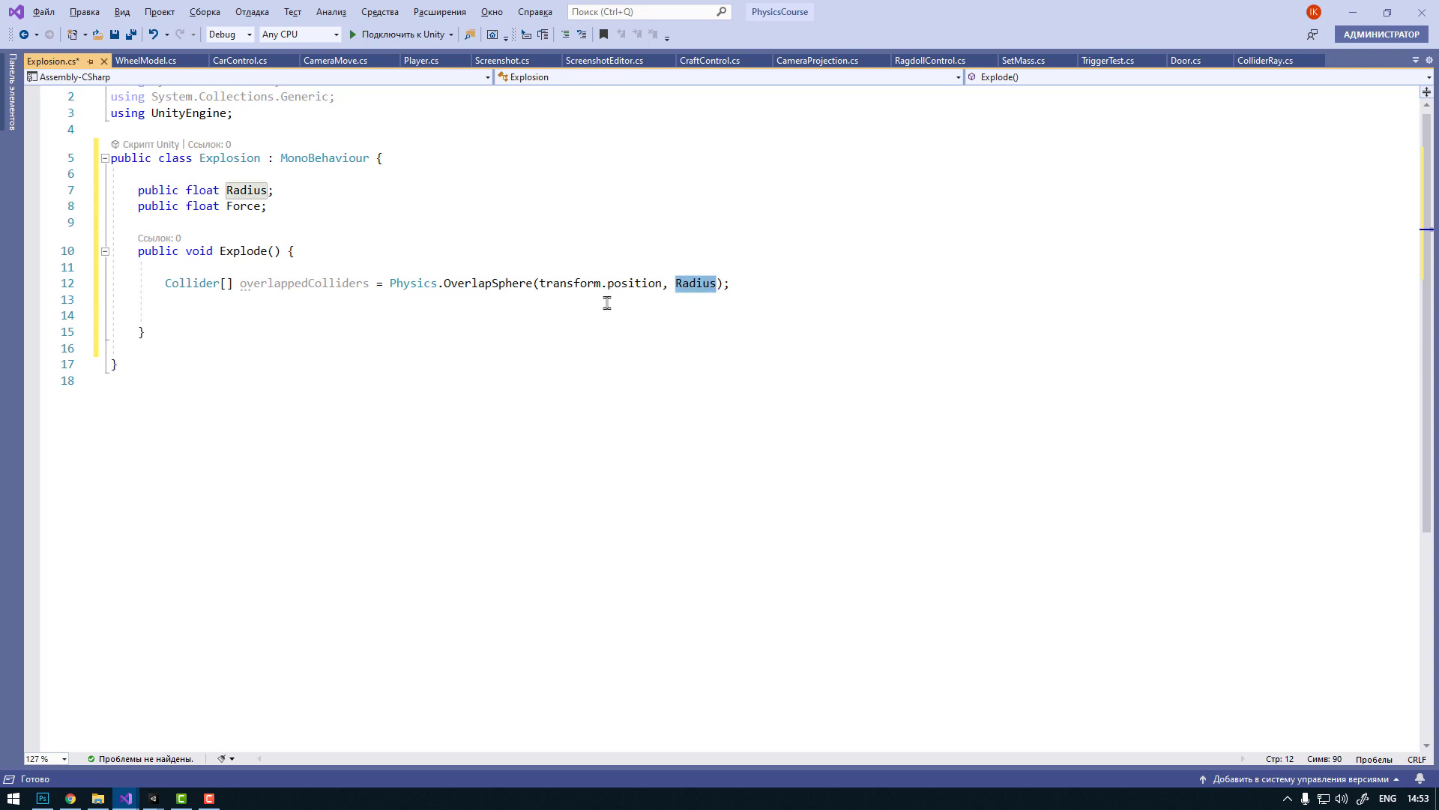
click(244, 300)
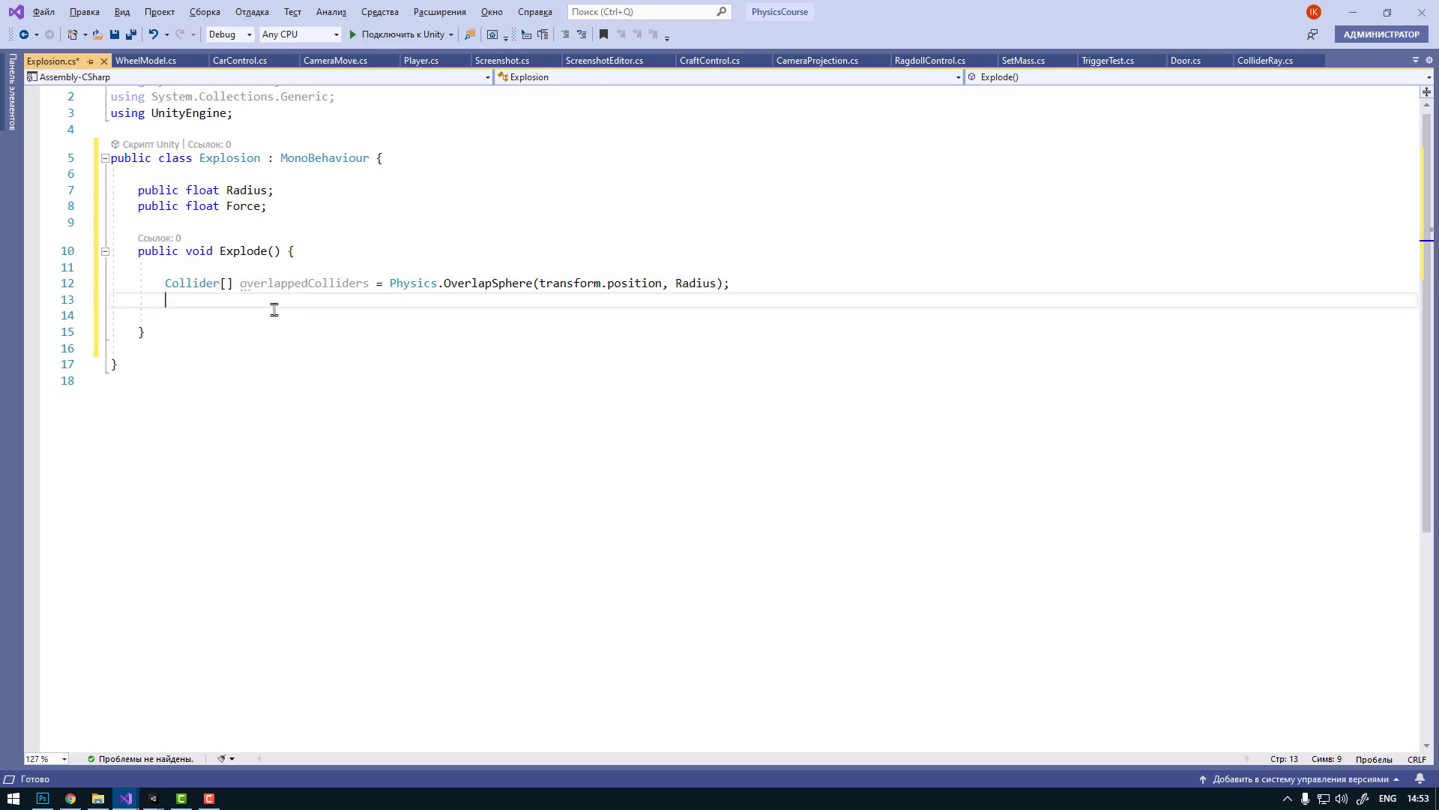
Step: Add a for loop over overlappedColliders from i = 0 to overlappedColliders.Length
double_click(264, 282)
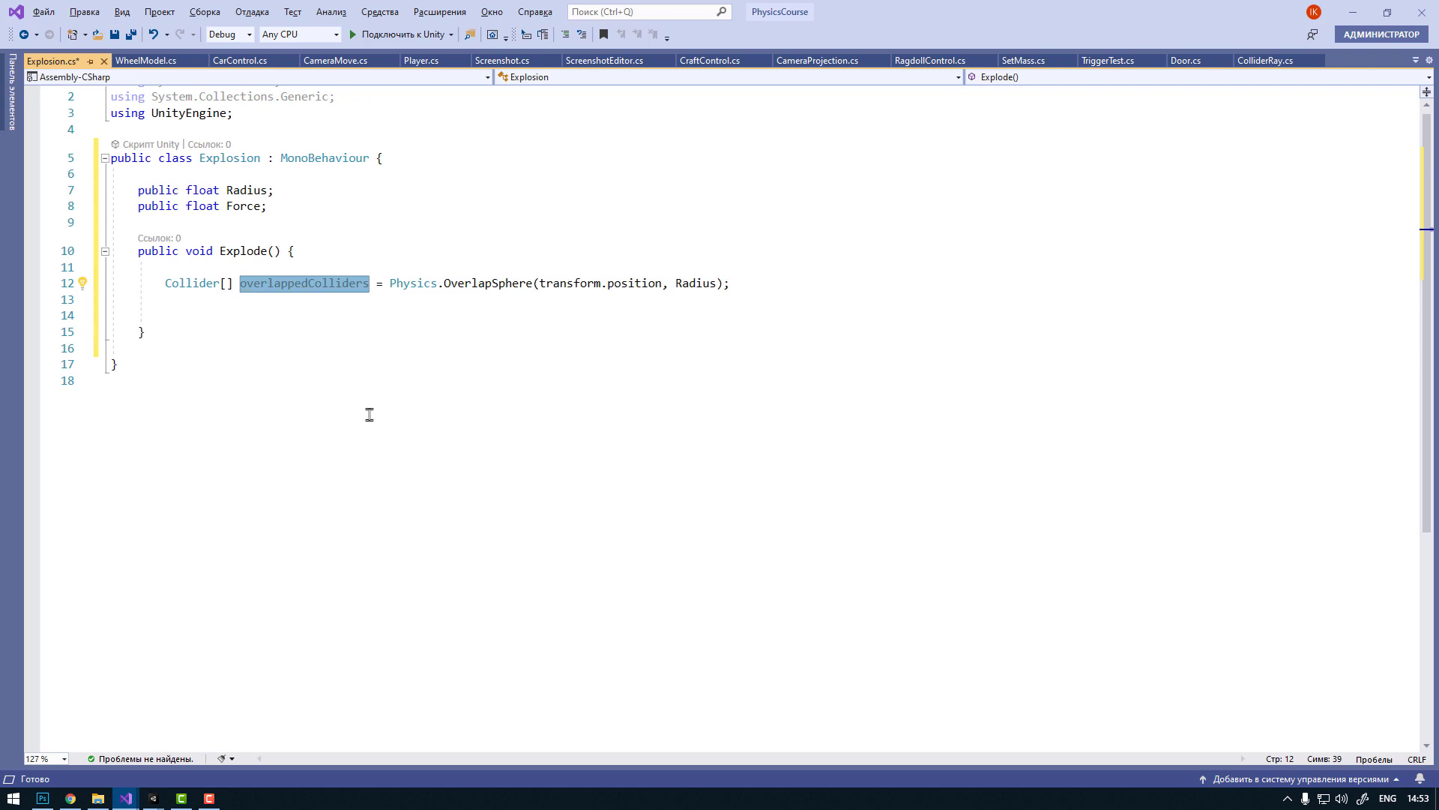
key(Down)
key(Down)
text(for (int i = 0; i < overlappedColliders.Length; i++) {  })
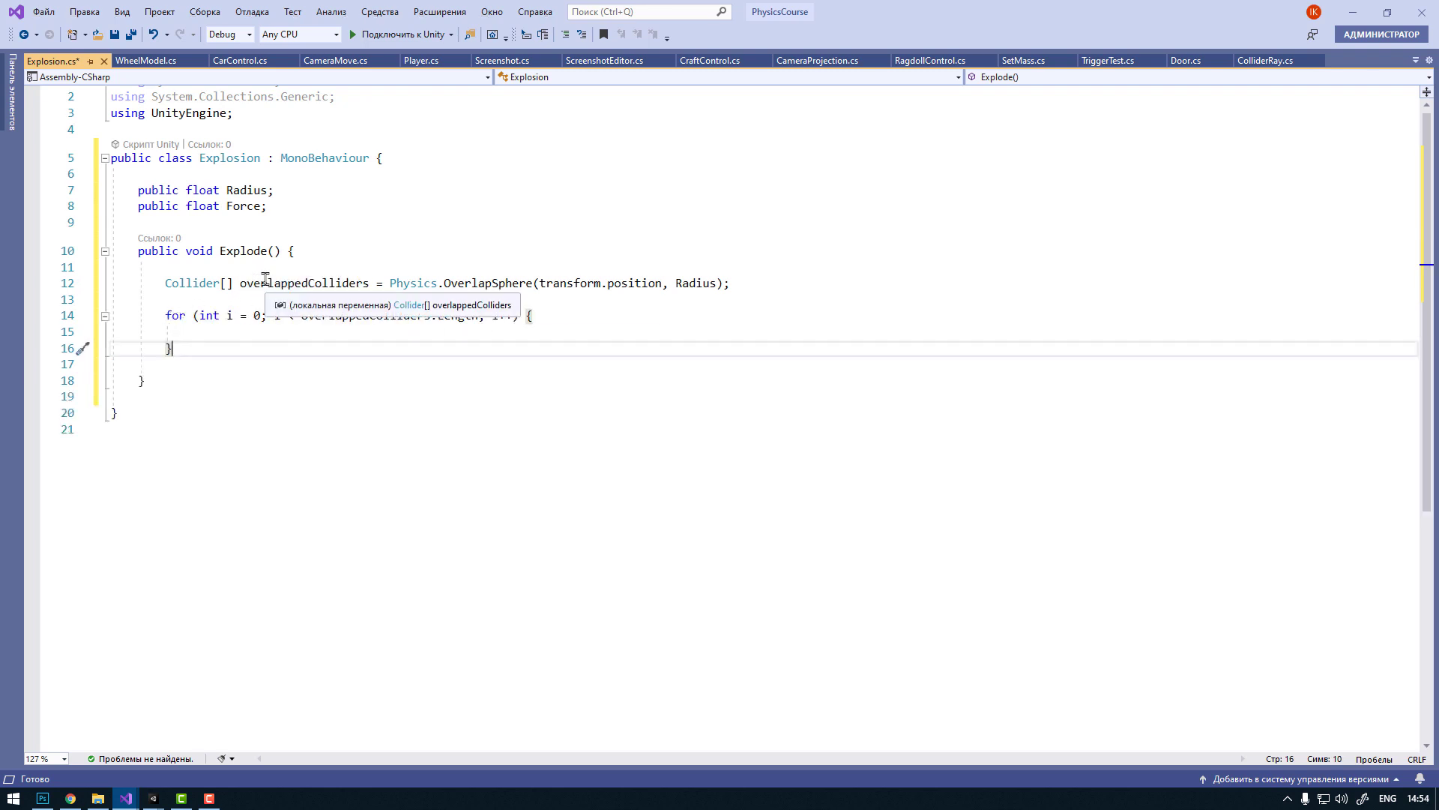
double_click(405, 316)
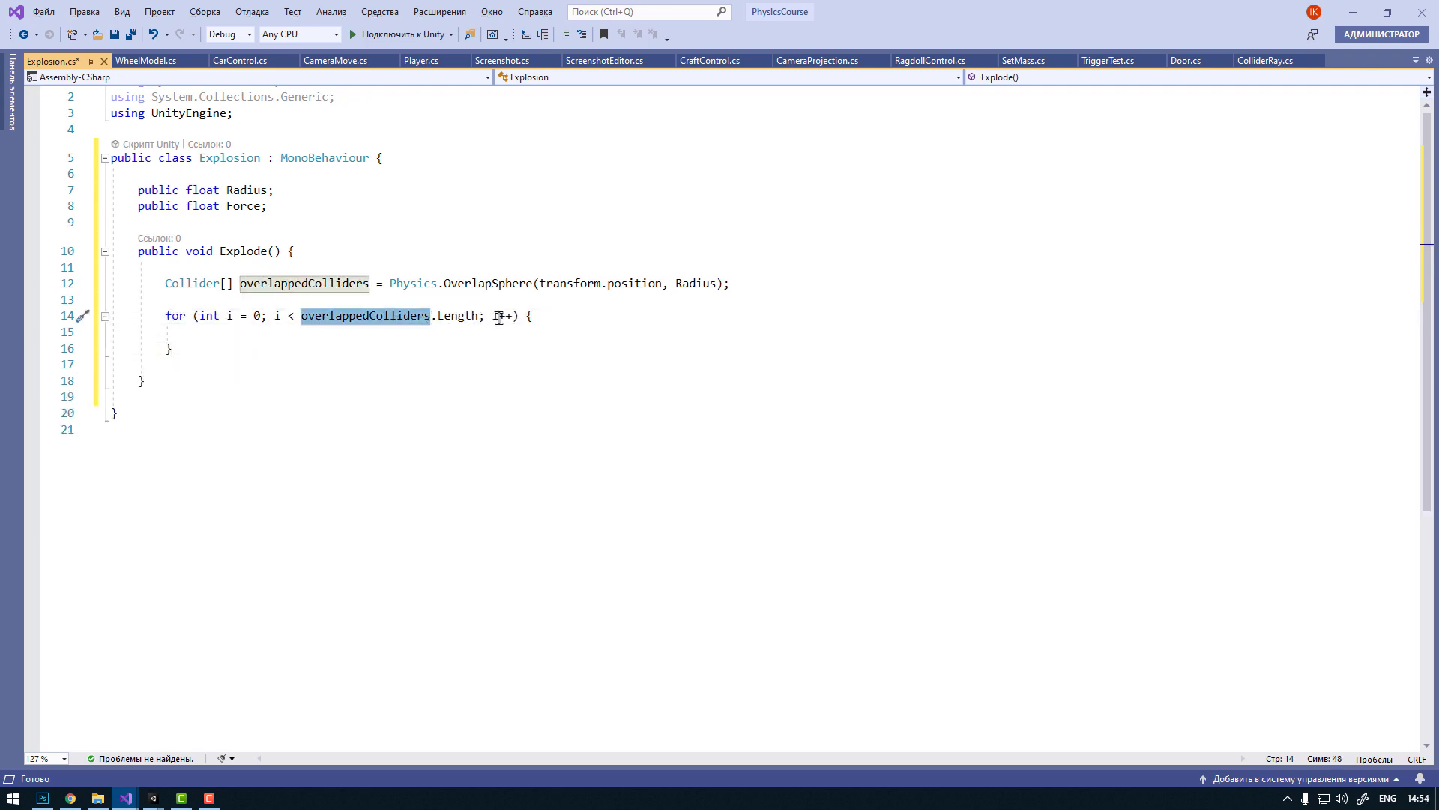
click(374, 343)
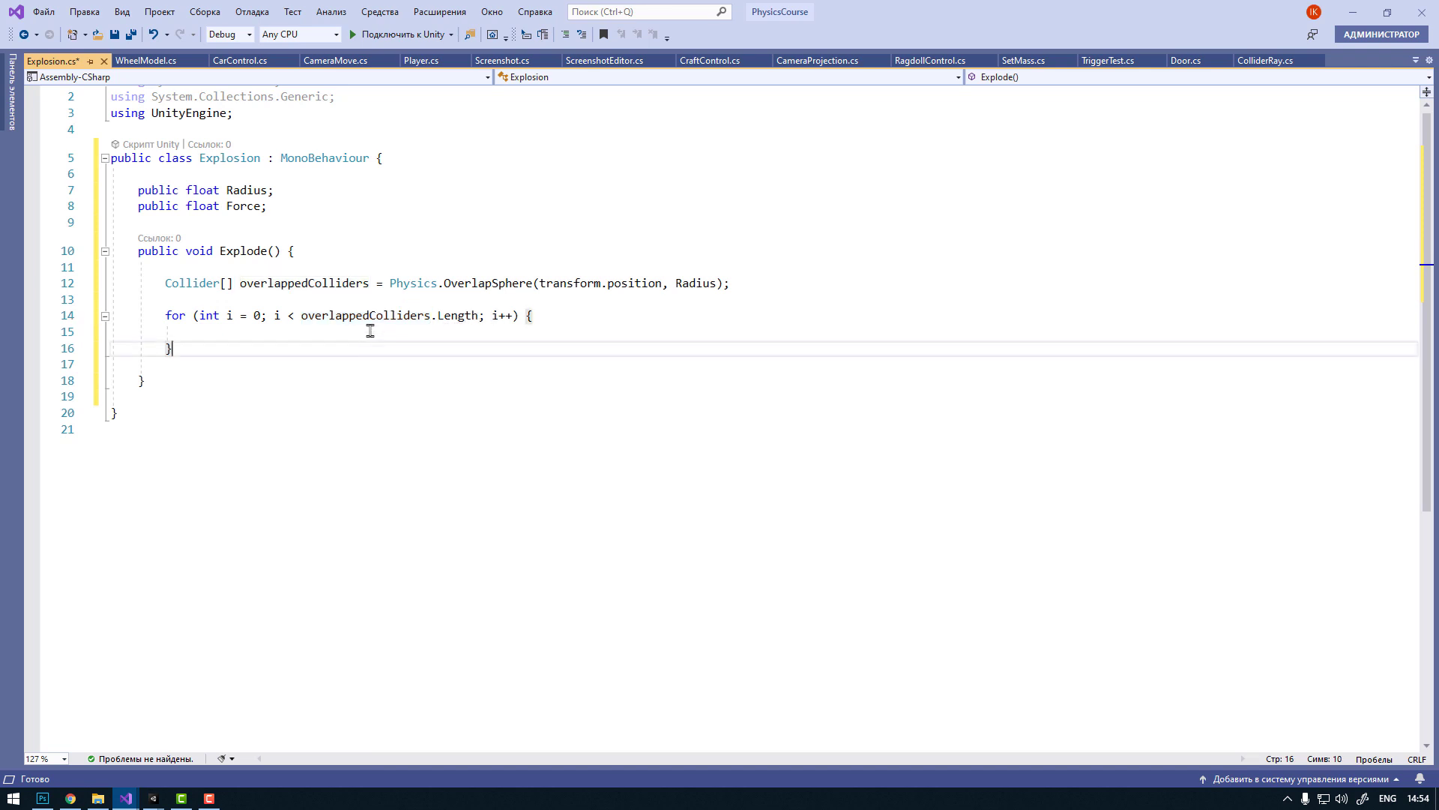
click(369, 333)
key(Return)
key(Return)
key(Up)
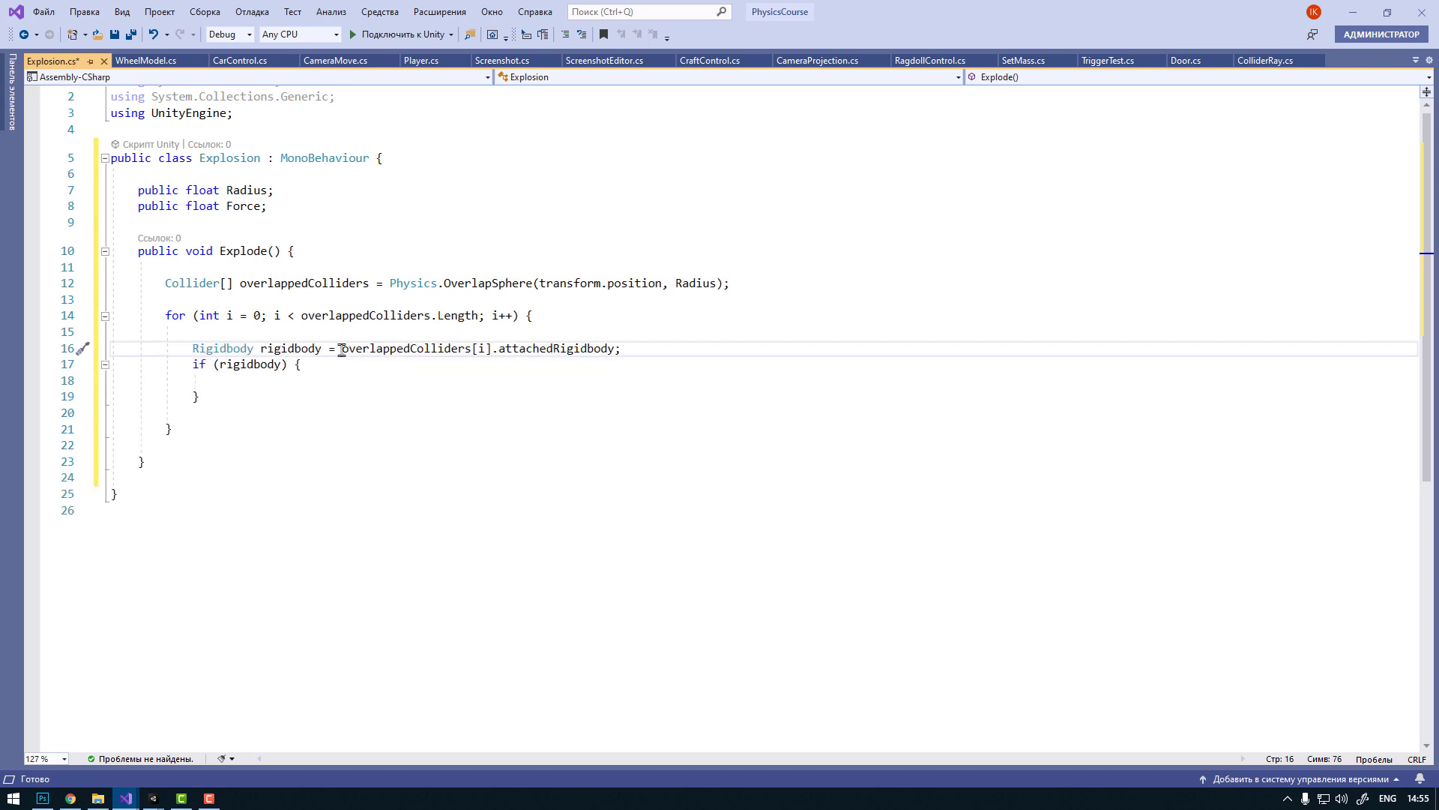
Step: Store each collider's attachedRigidbody in rigidbody and add an empty if (rigidbody) block
drag(343, 350, 490, 349)
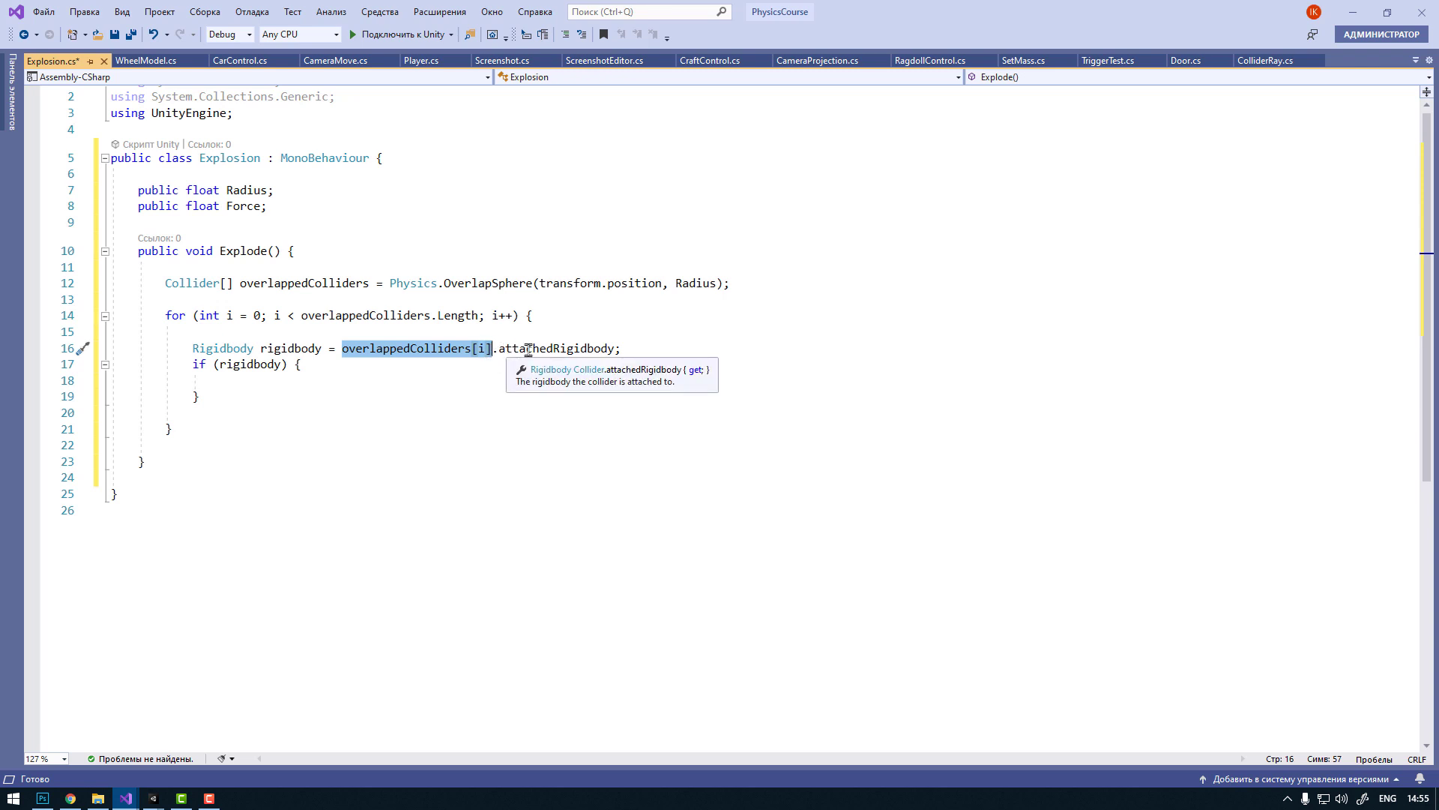
double_click(509, 347)
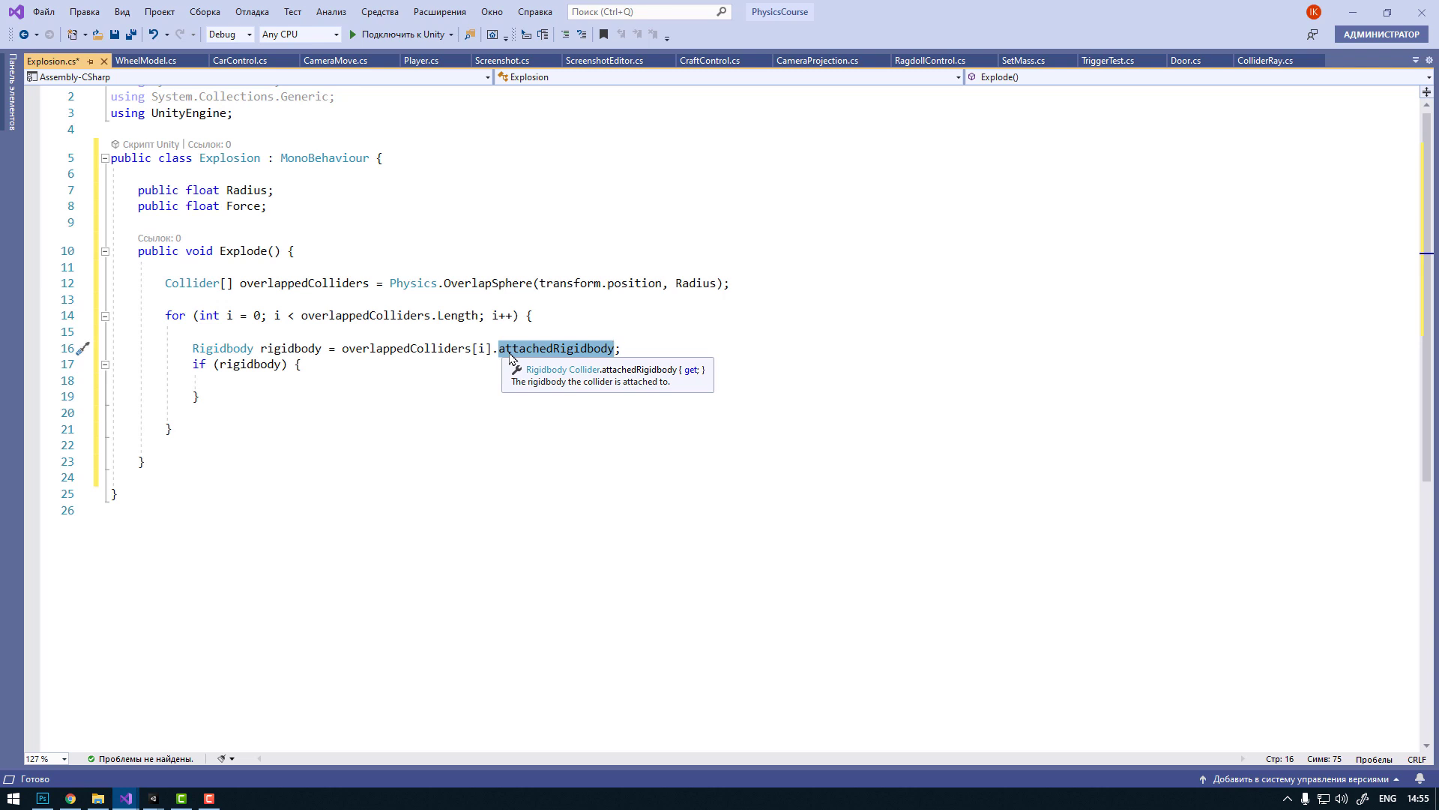
drag(342, 349, 613, 349)
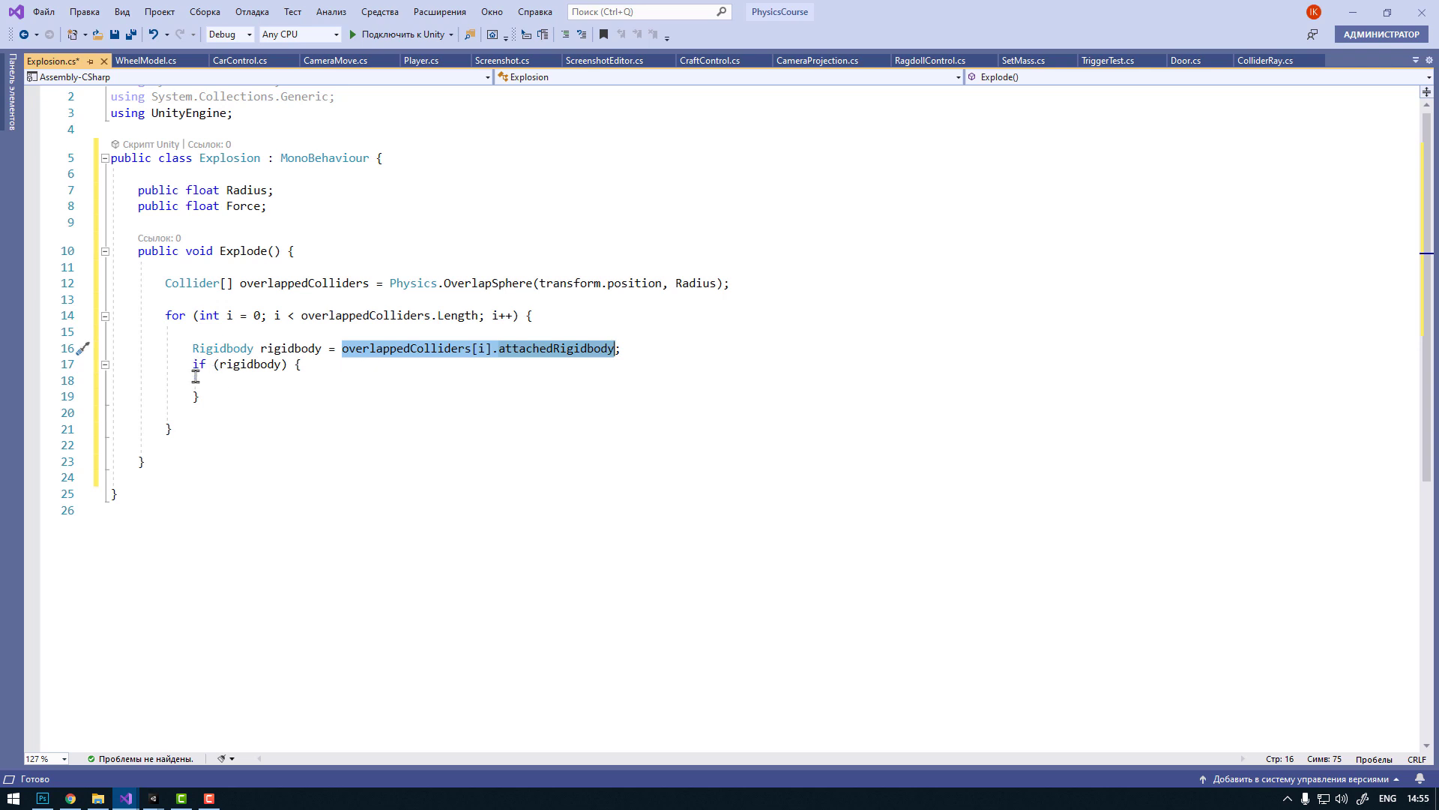
double_click(234, 365)
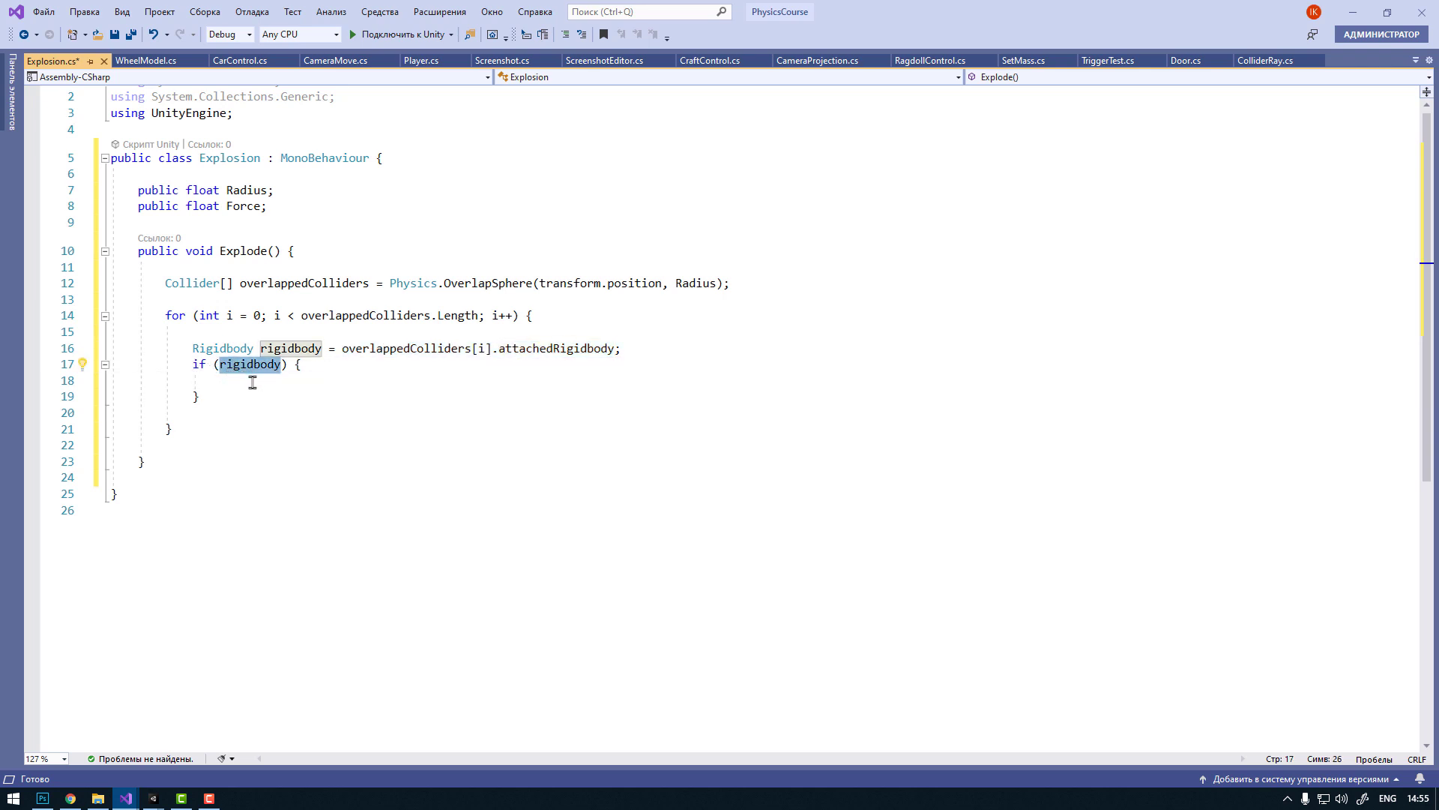
click(253, 383)
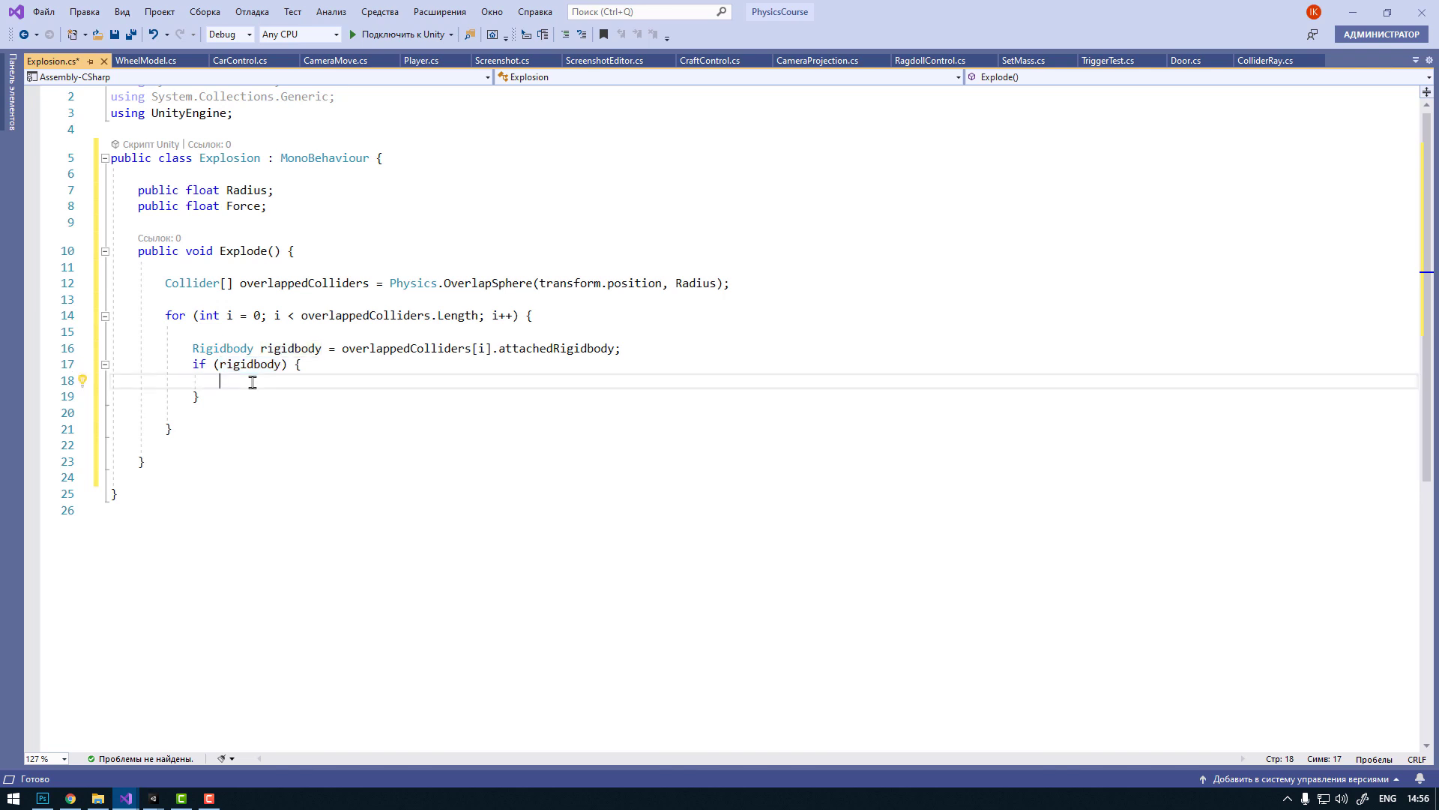
Step: Call rigidbody.AddExplosionForce(Force, transform.position, Radius) inside the if (rigidbody) block
key(Return)
key(Return)
key(Up)
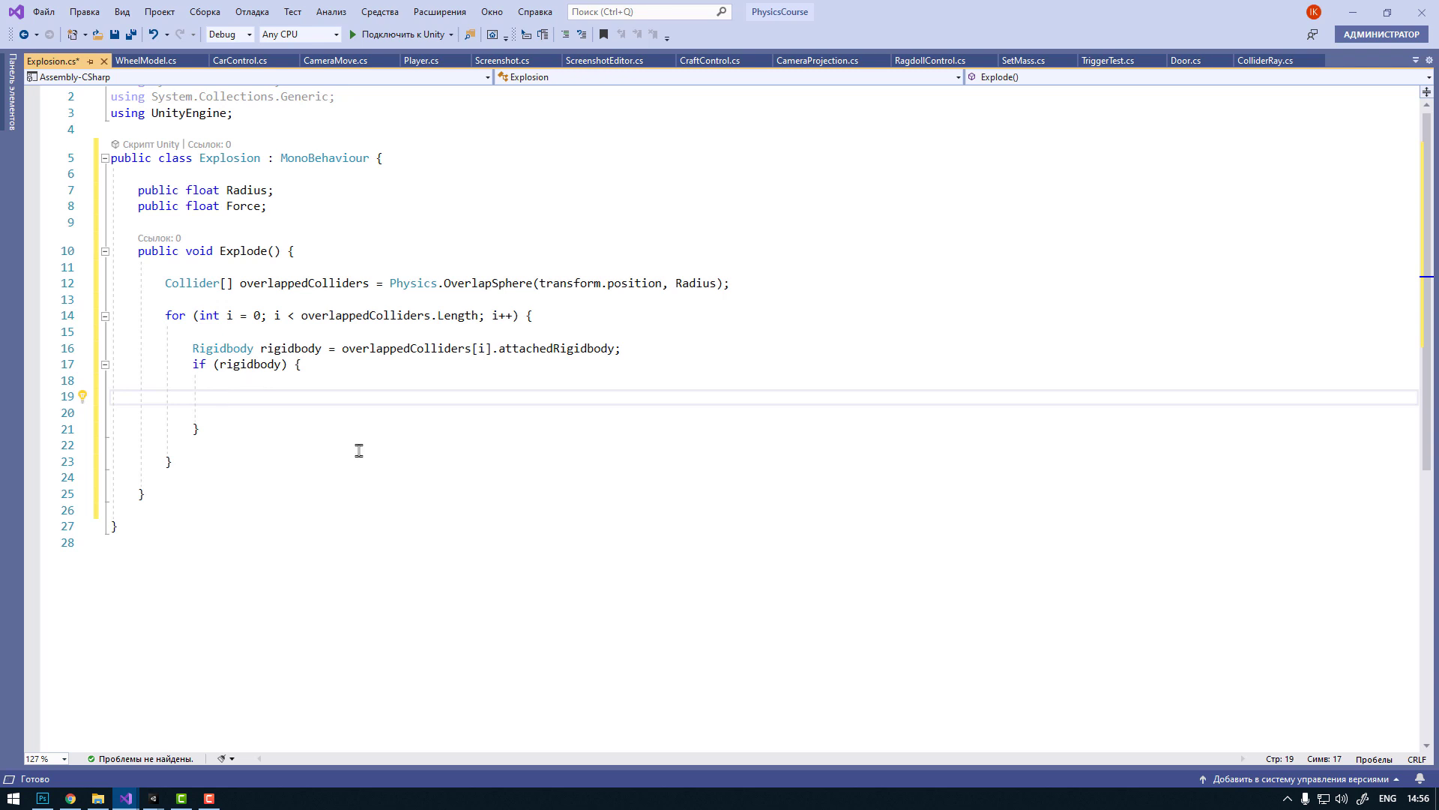
text(rigidbody.)
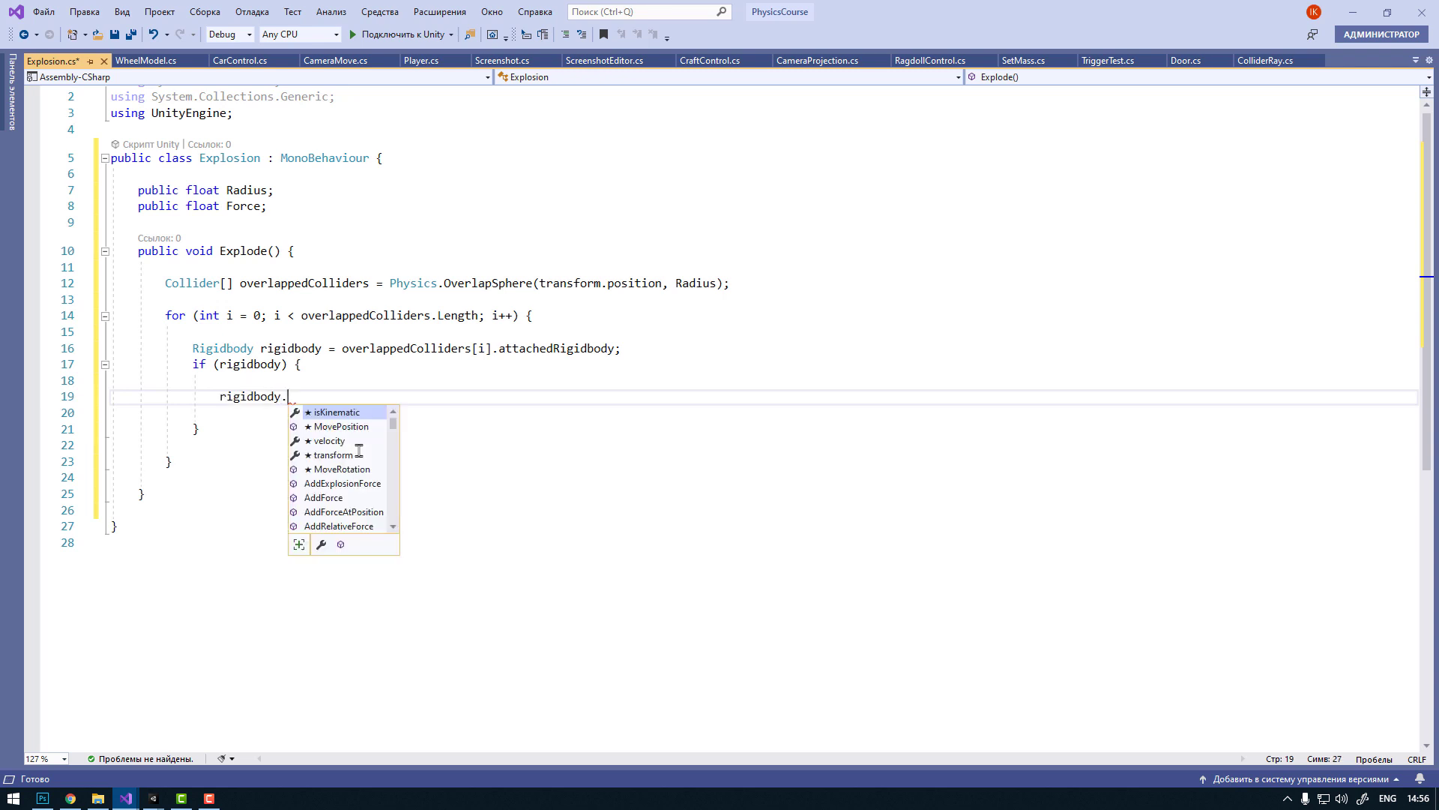
text(exe)
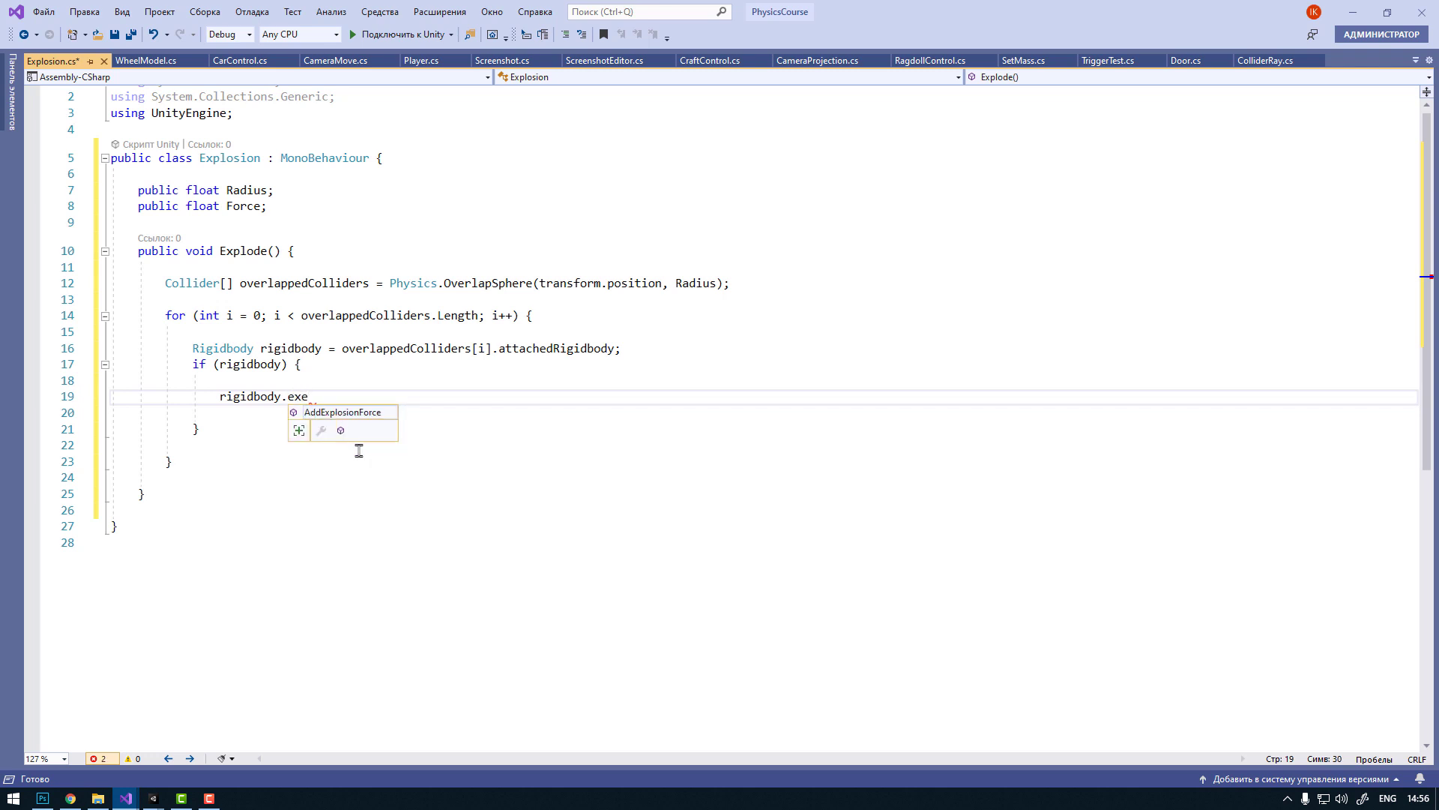
text(()
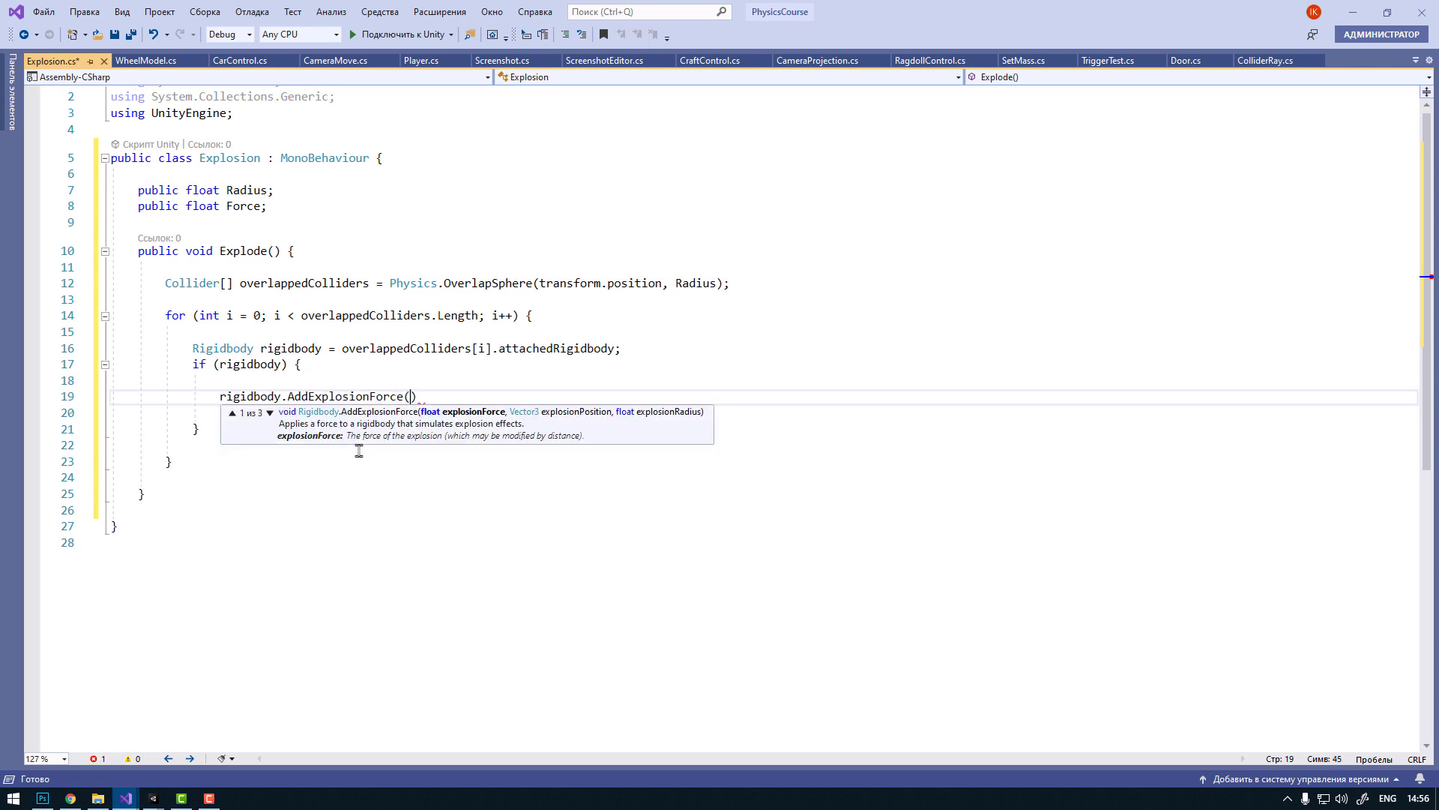
double_click(249, 205)
key(ctrl+c)
click(406, 397)
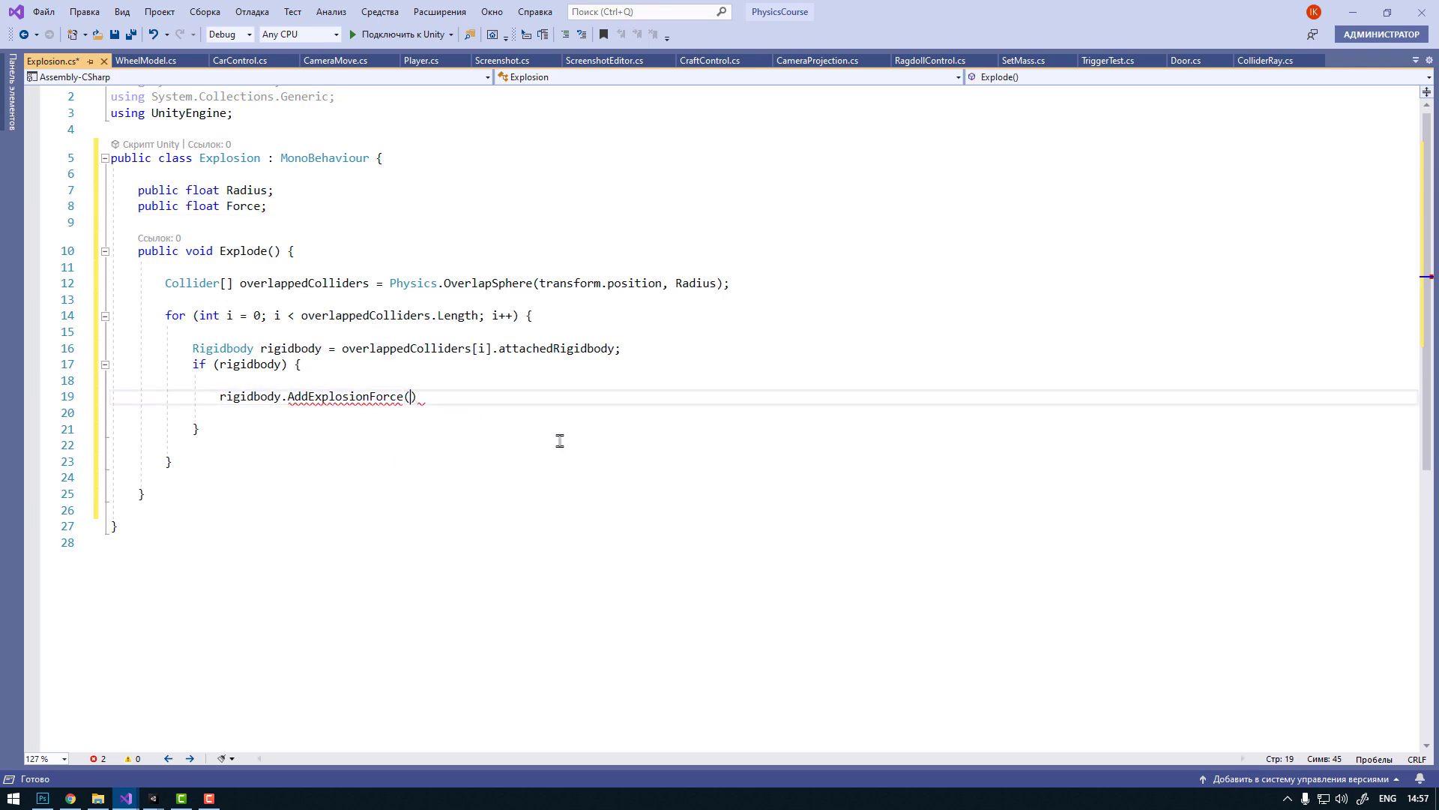
key(ctrl+v)
text(, )
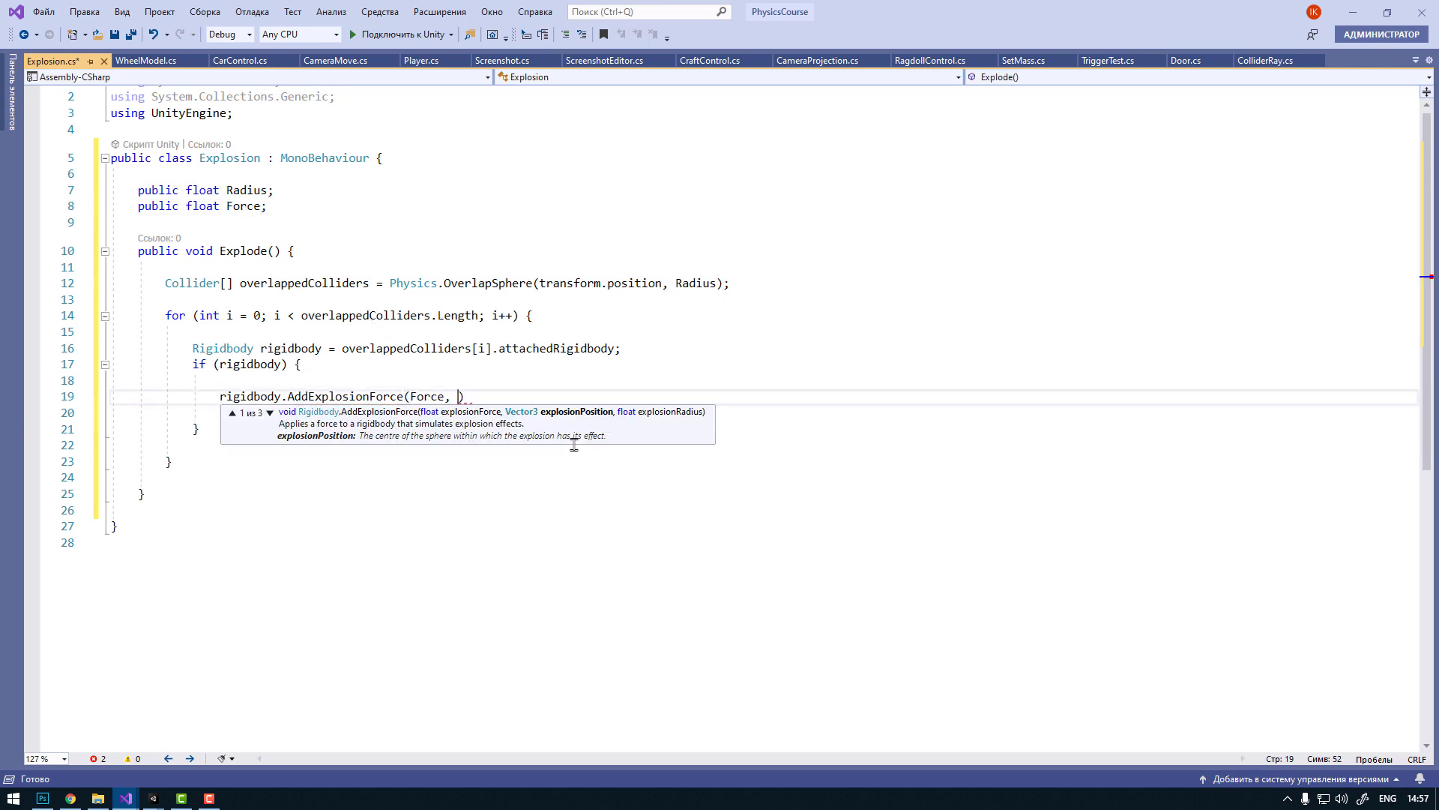
text(tr)
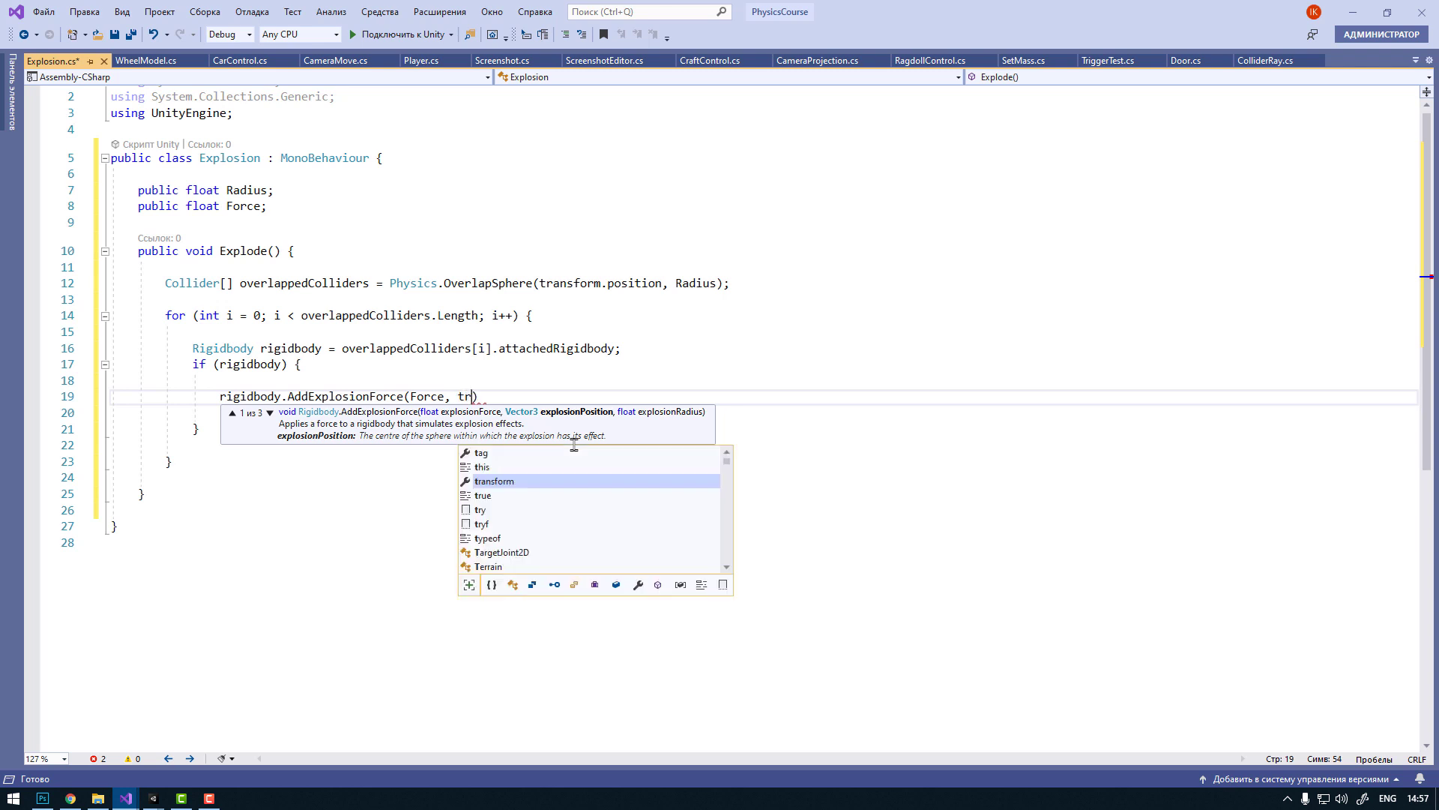
text(ansform.po)
key(Tab)
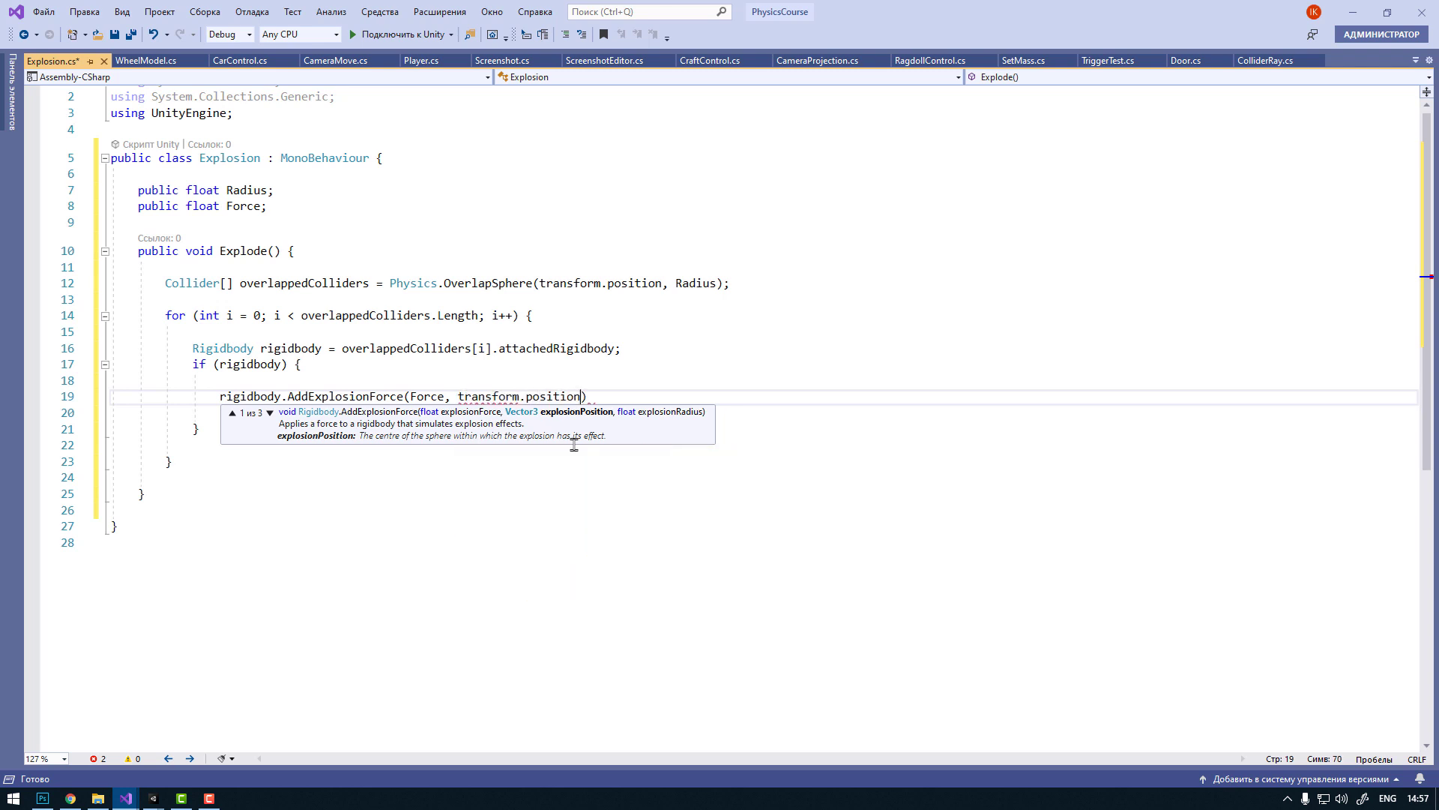
text(,)
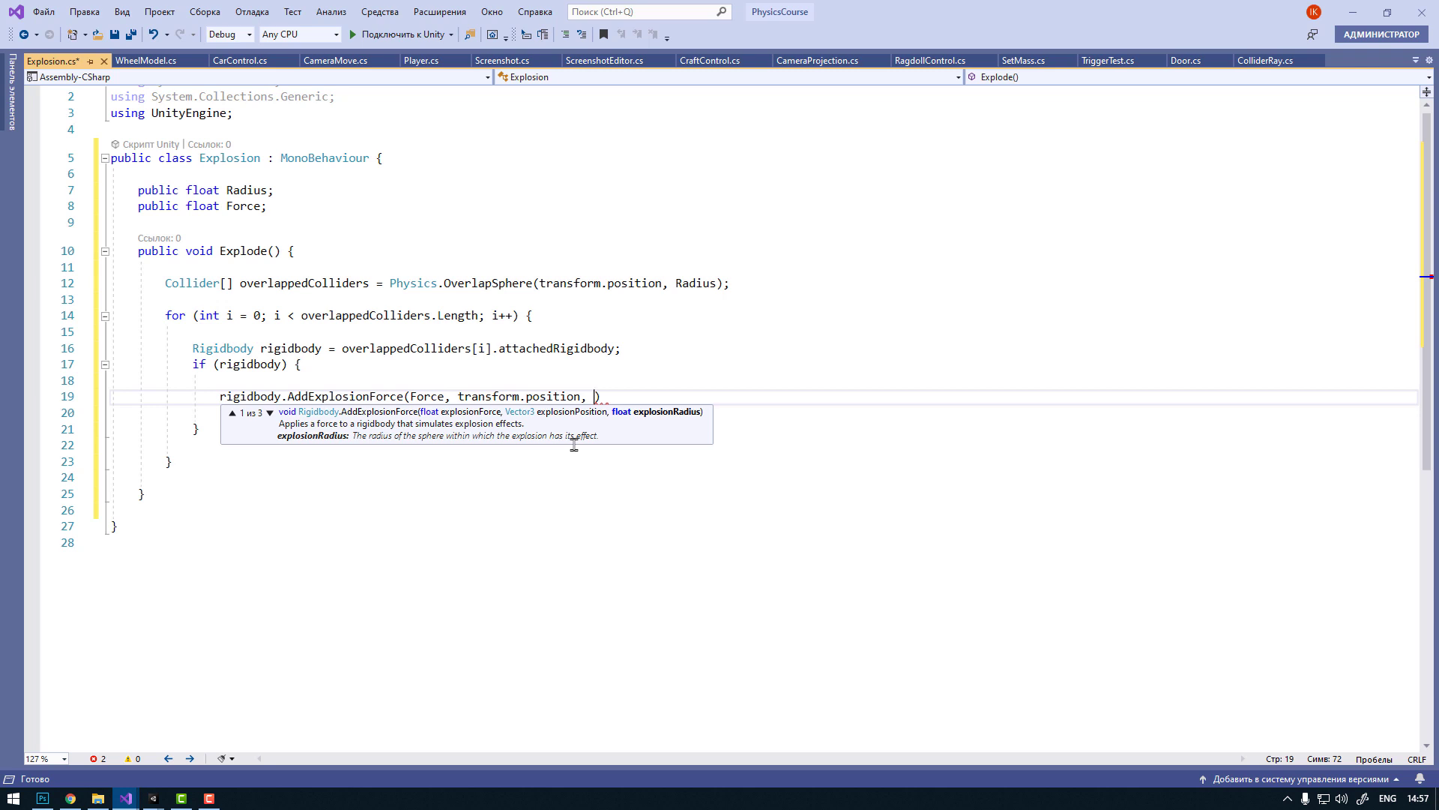
double_click(247, 190)
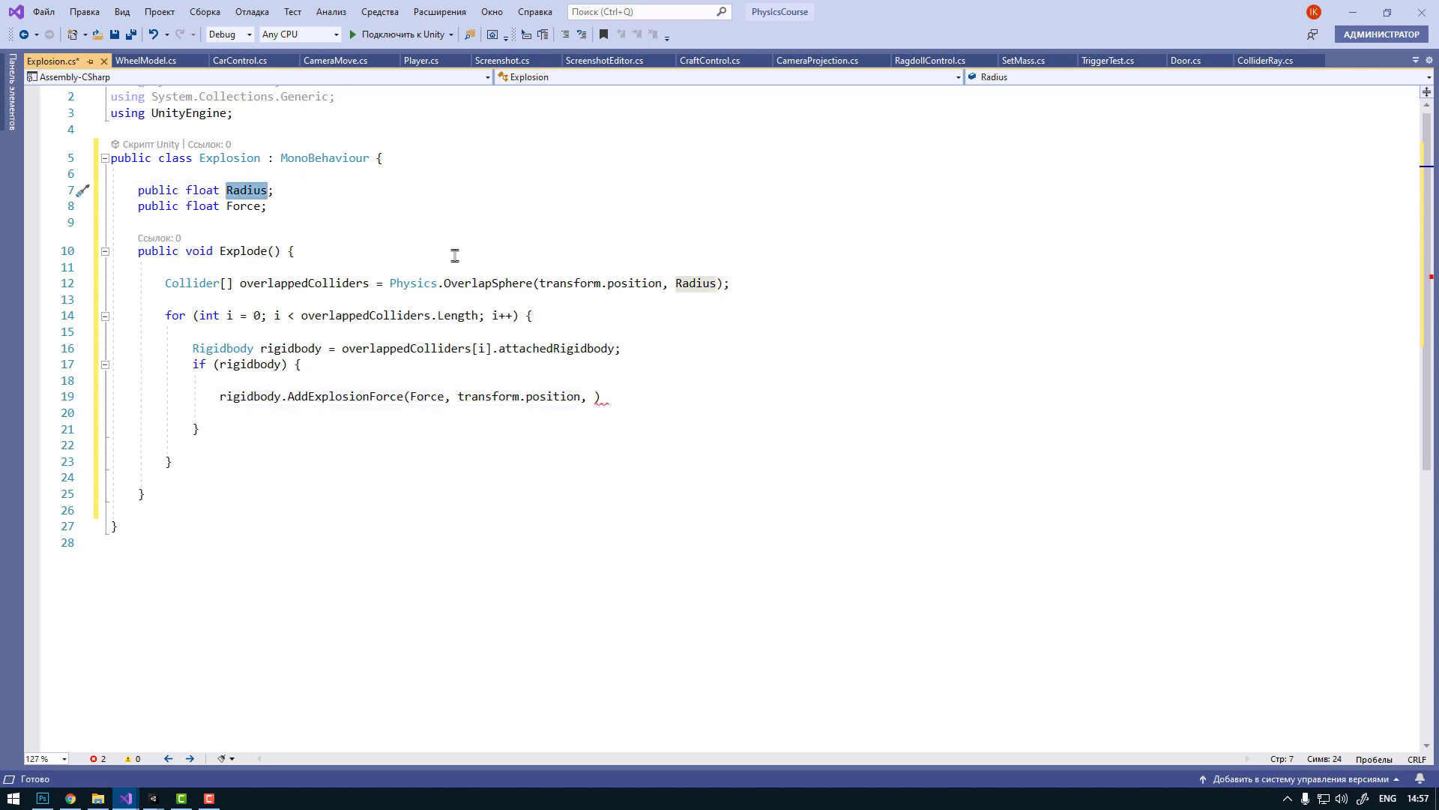
click(592, 397)
text(Radius))
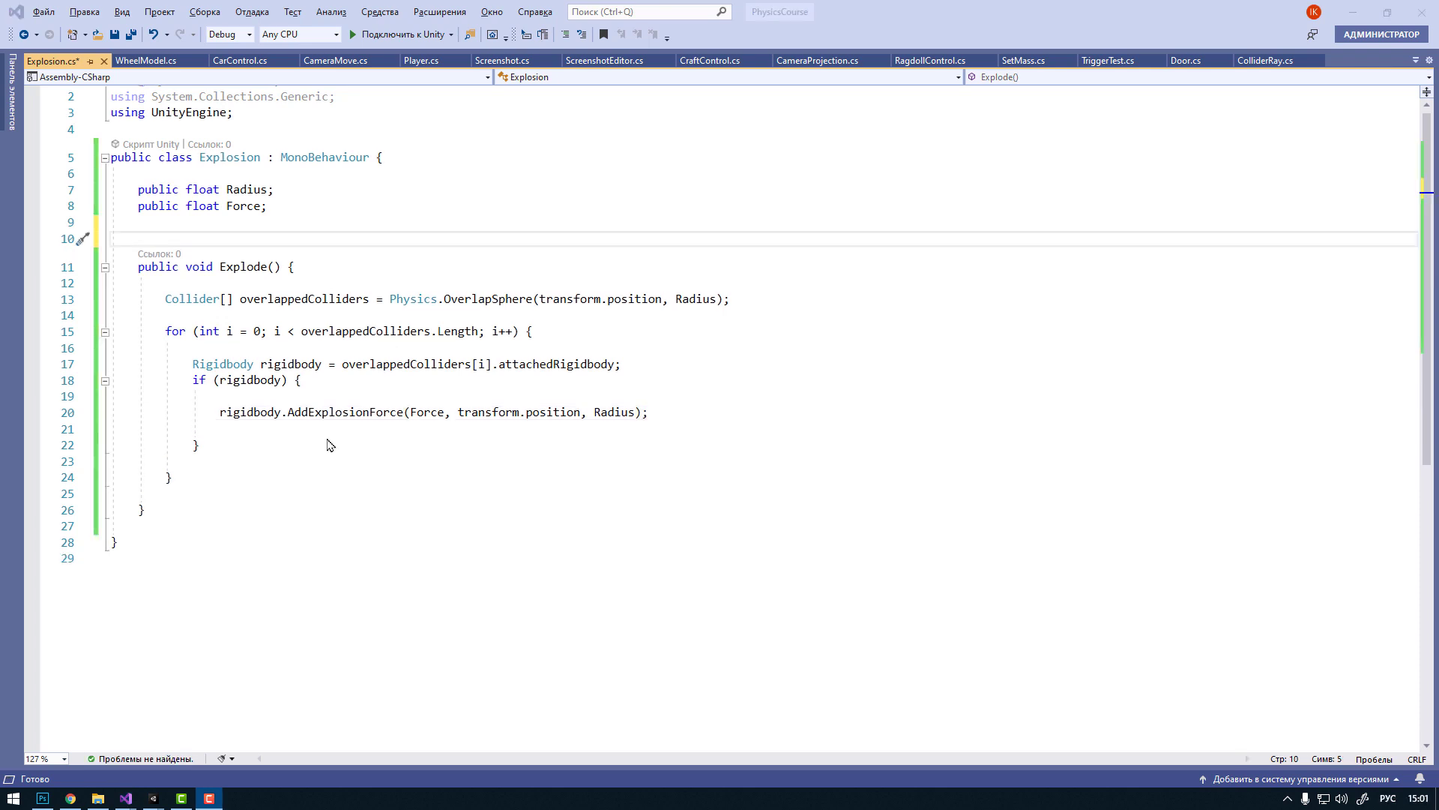
Step: Add an empty private void Start() method below the fields
double_click(224, 268)
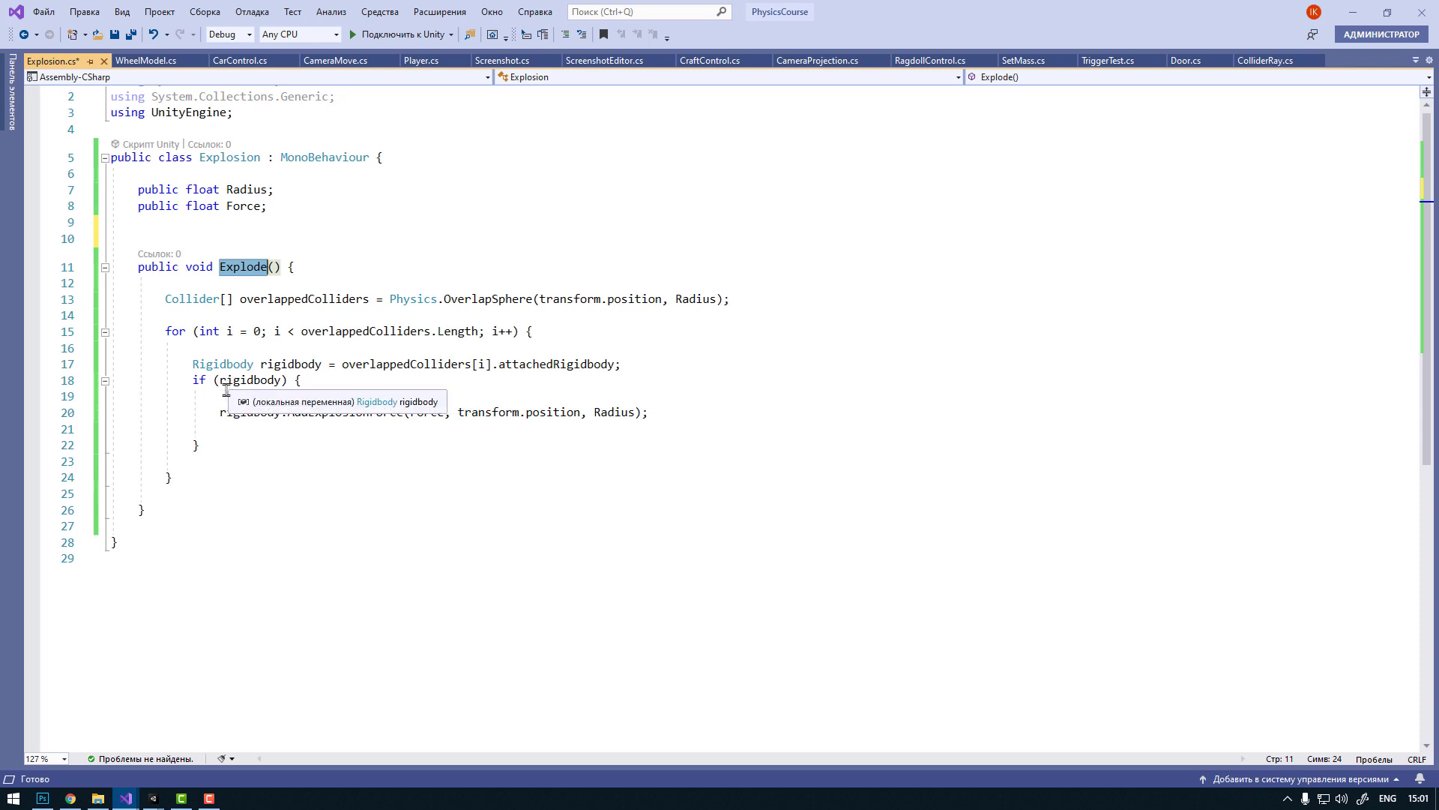
double_click(246, 189)
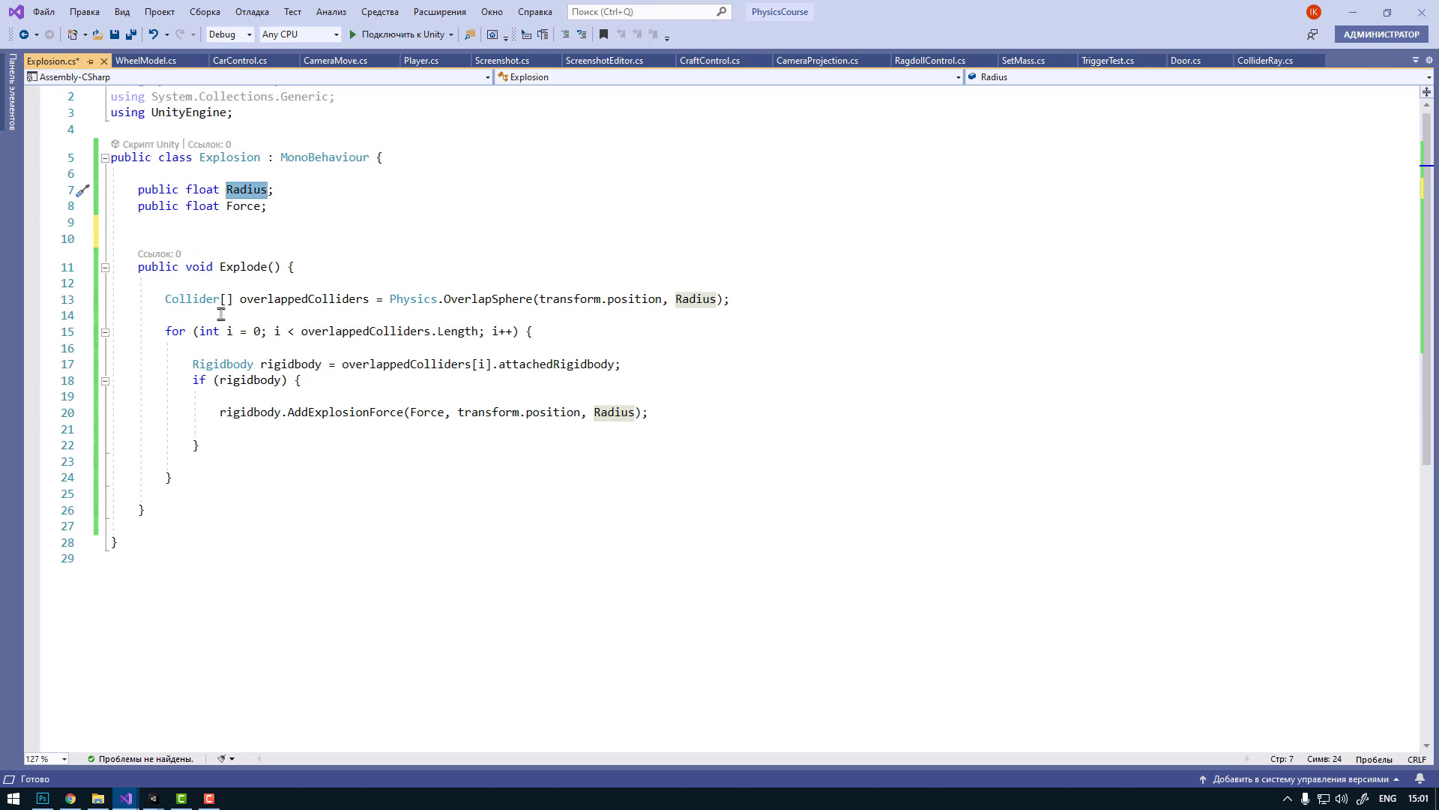
click(187, 237)
key(Return)
key(Return)
key(Up)
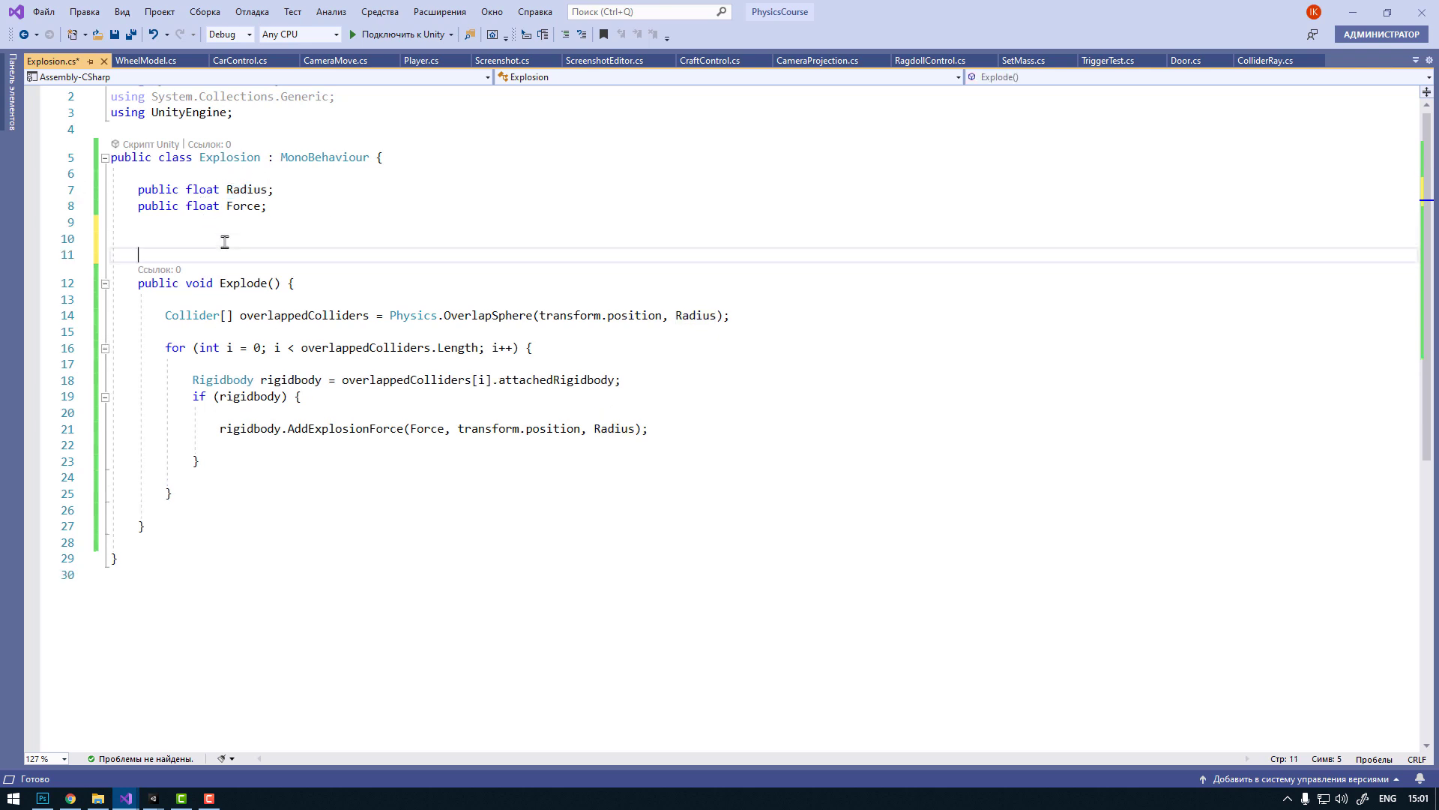
text(void Sy)
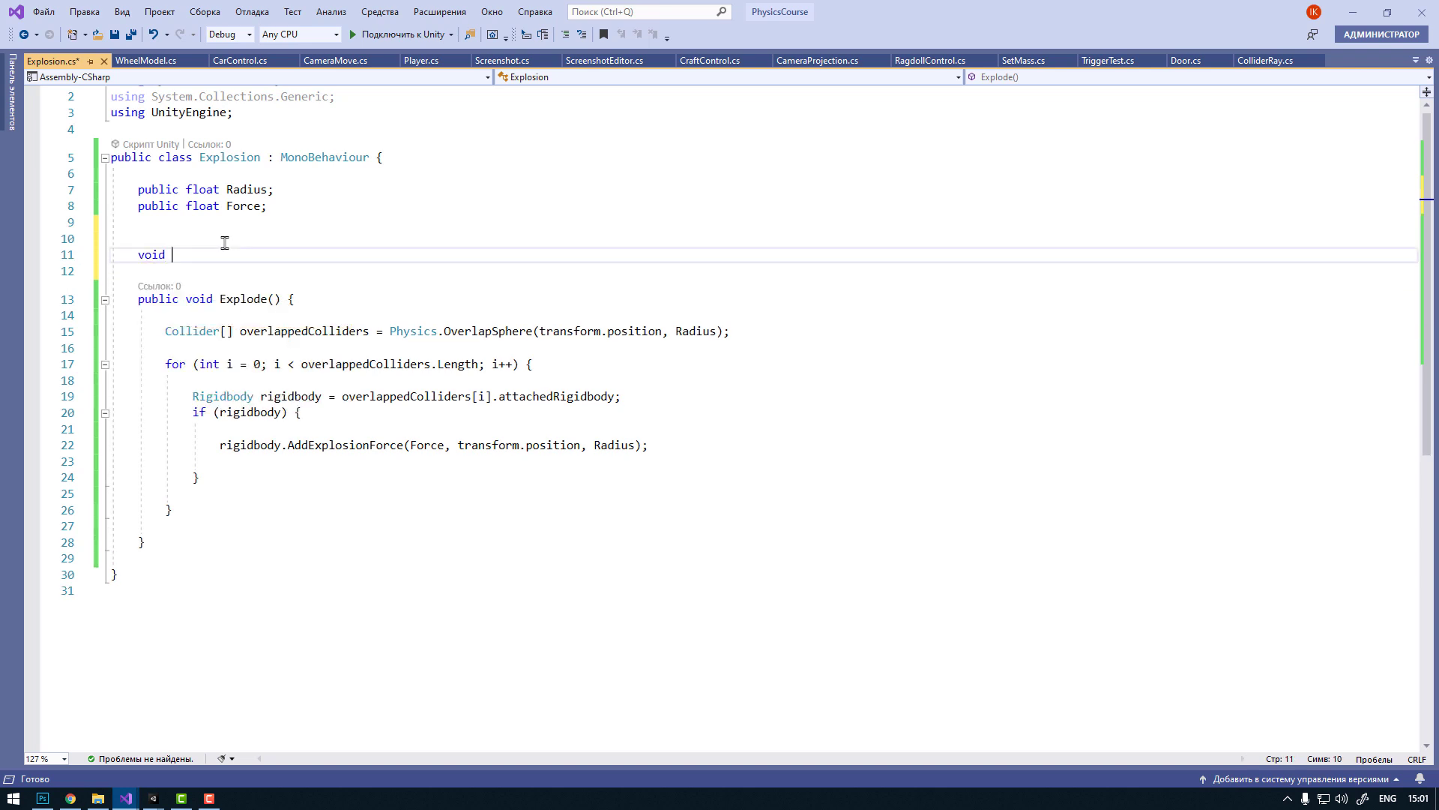
key(BackSpace)
text(ta)
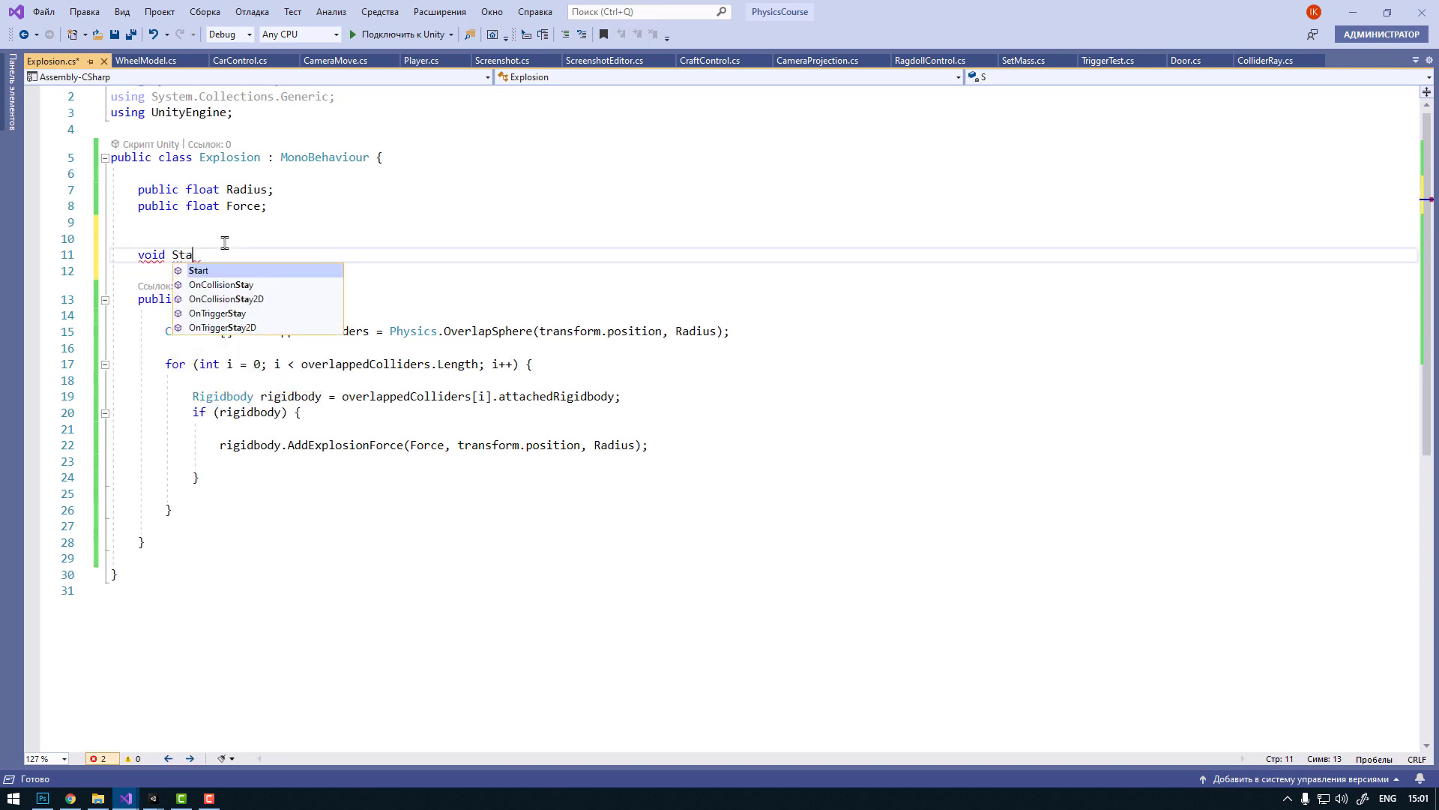
text(rt() {)
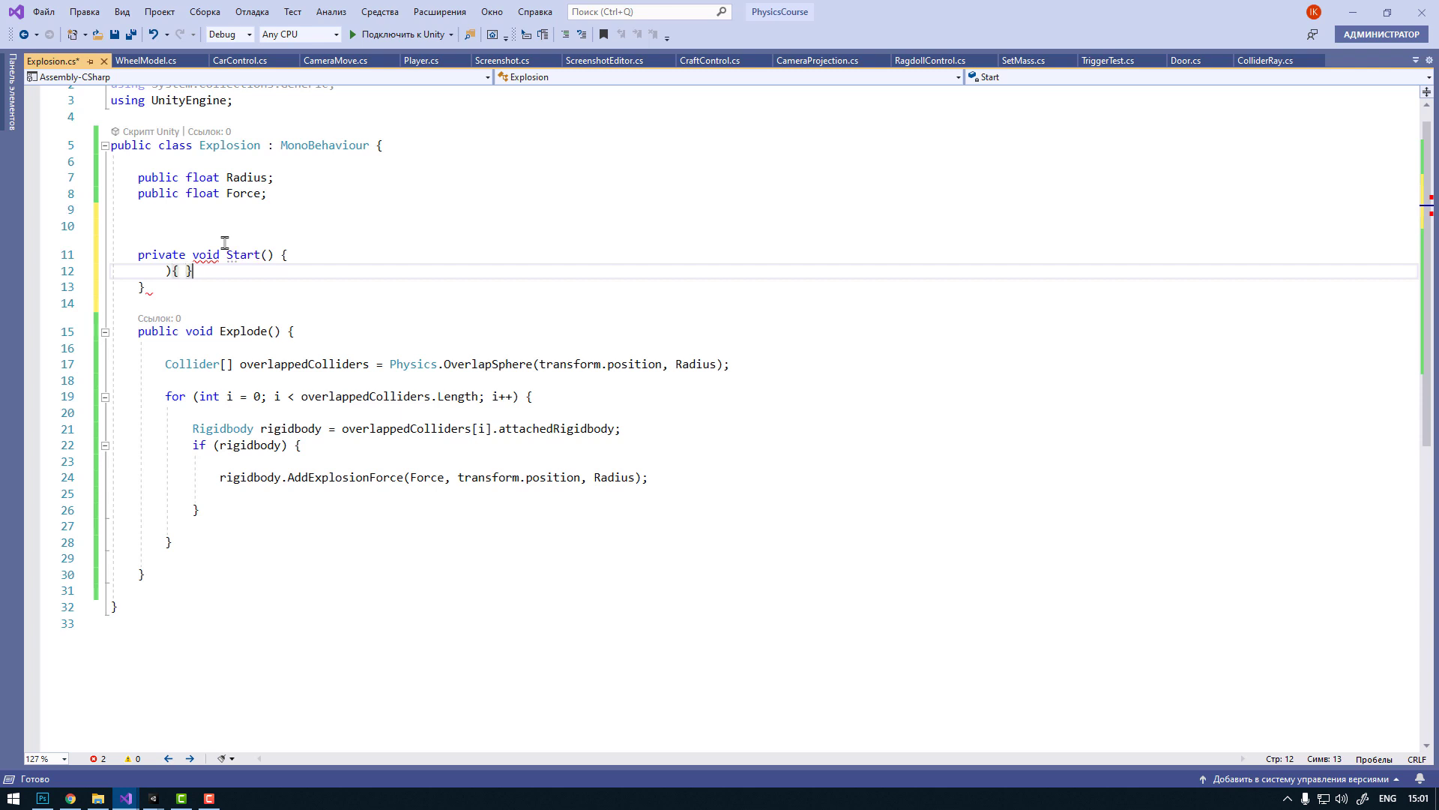
key(shift+Home)
key(BackSpace)
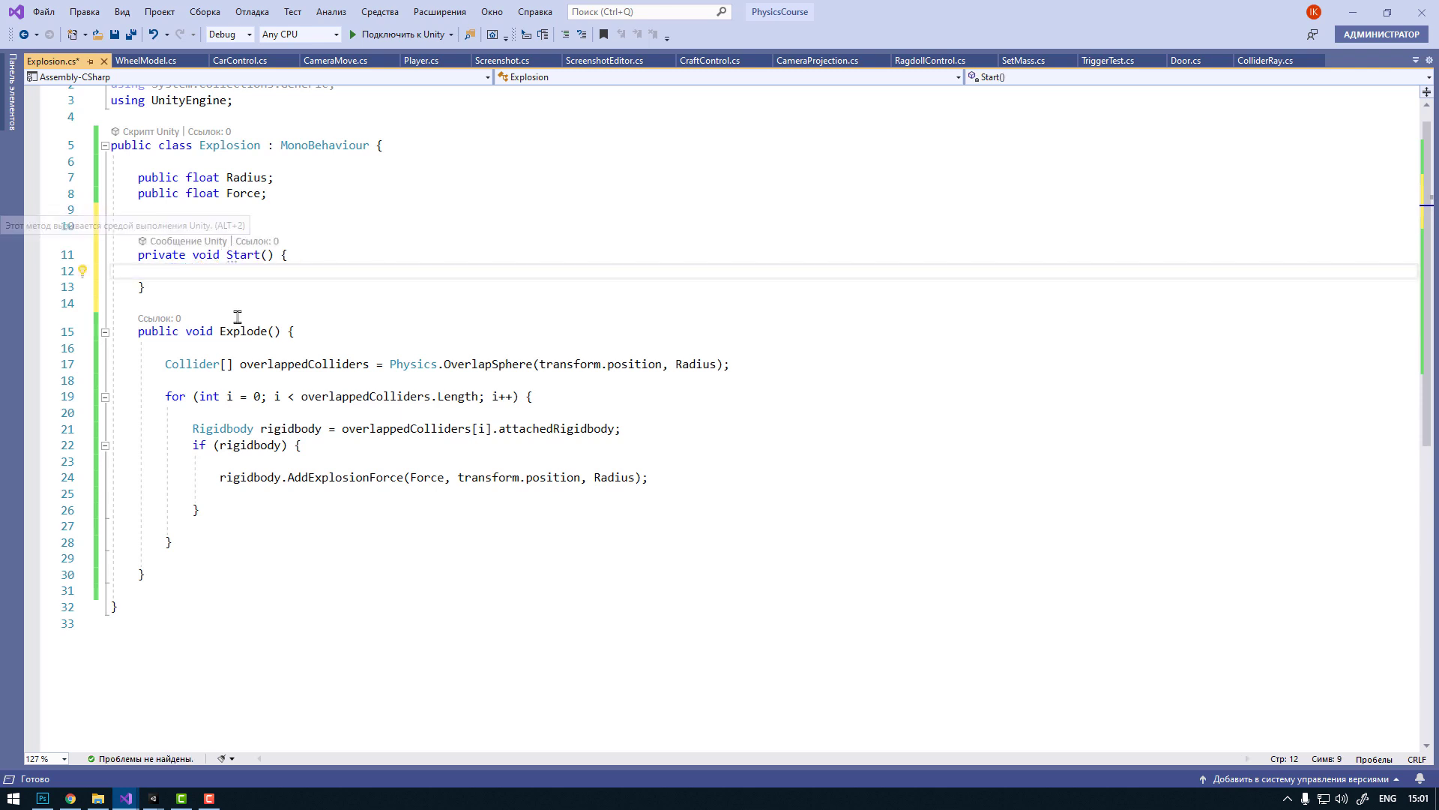
Step: Call Explode(); from Start(), save Explosion.cs and switch to Unity
double_click(244, 331)
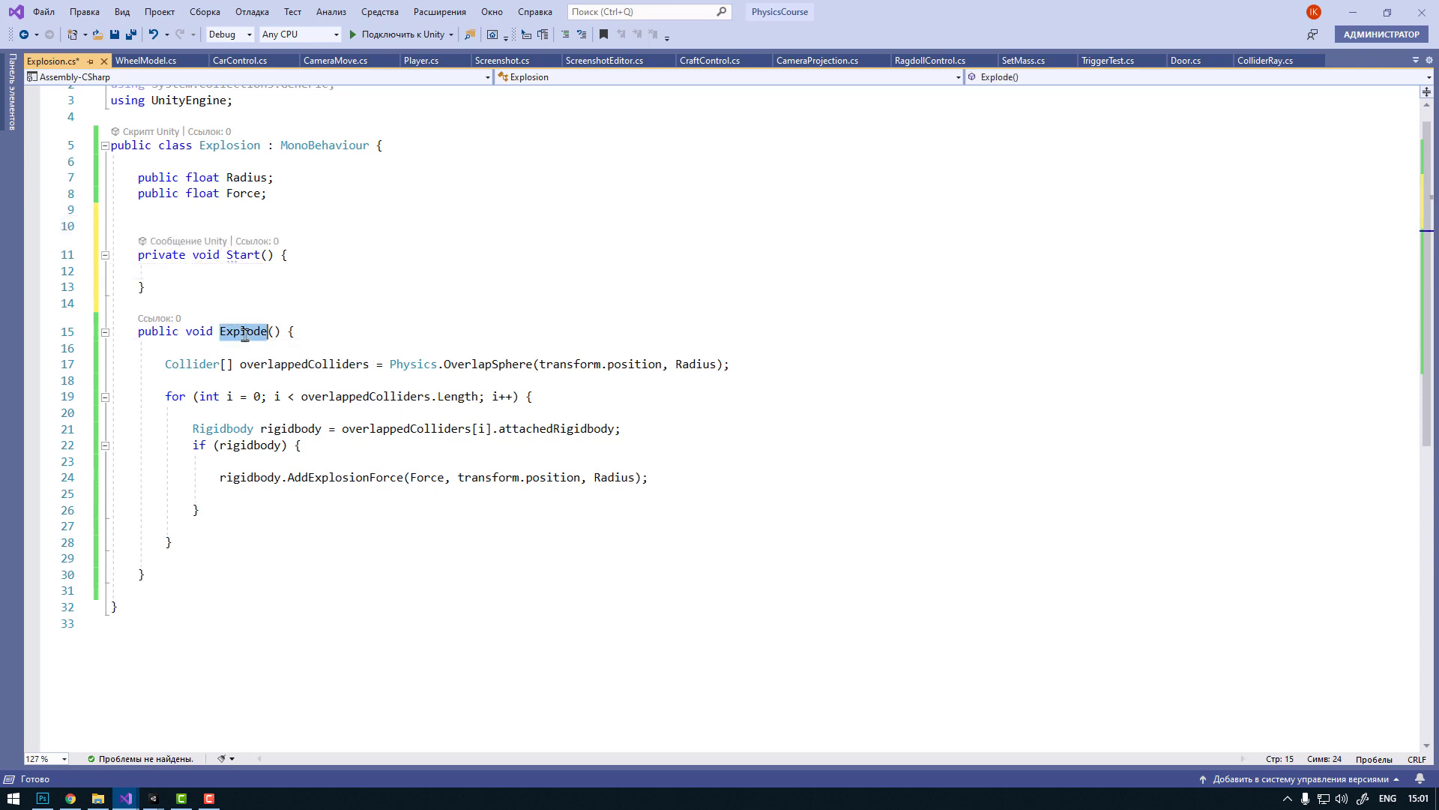
key(ctrl+c)
click(231, 275)
key(ctrl+v)
text(();)
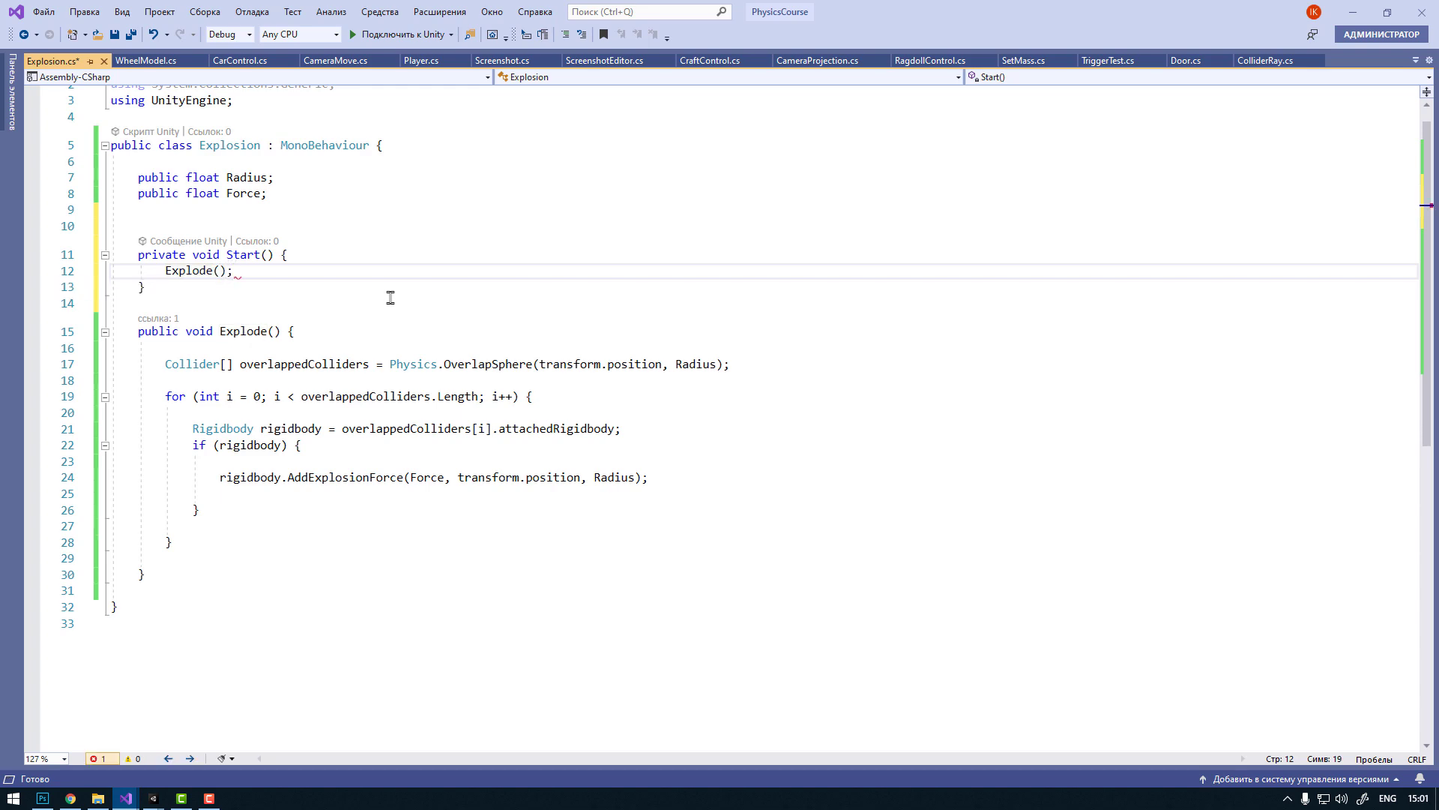
key(ctrl+s)
key(alt+Tab)
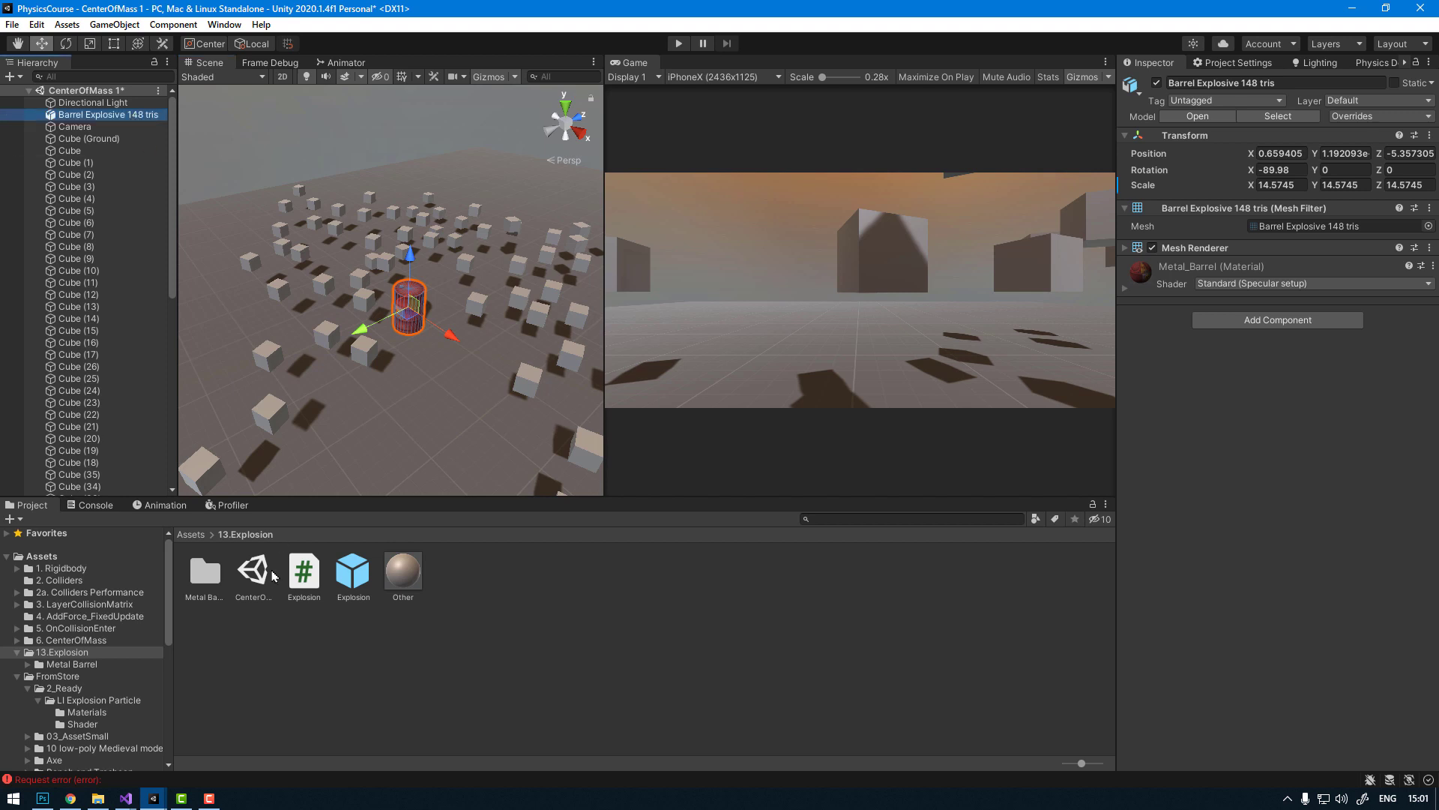
Step: Attach Explosion to the barrel with Radius 10 and Force 500, then test in Play mode
drag(303, 572, 1253, 453)
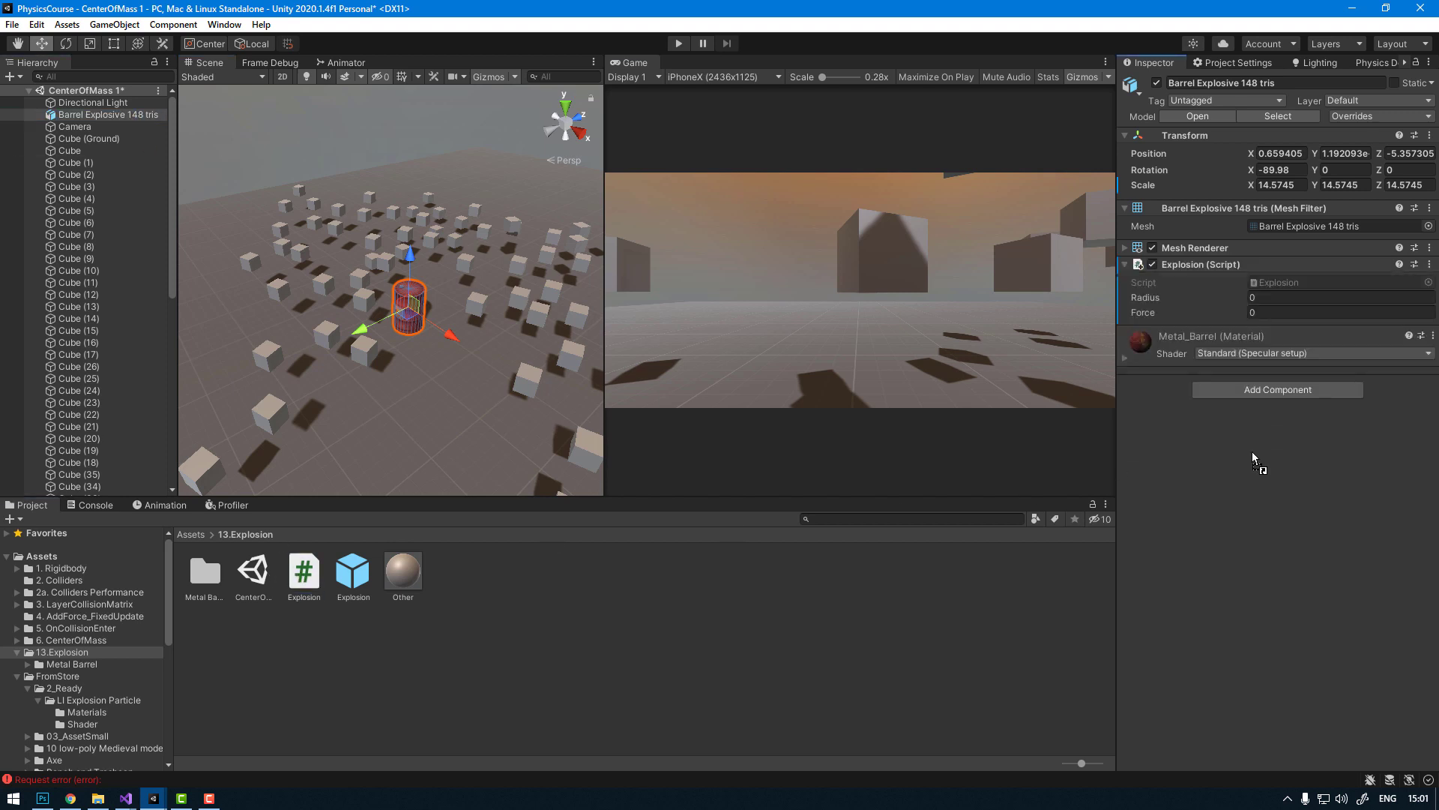
double_click(1281, 301)
text(5)
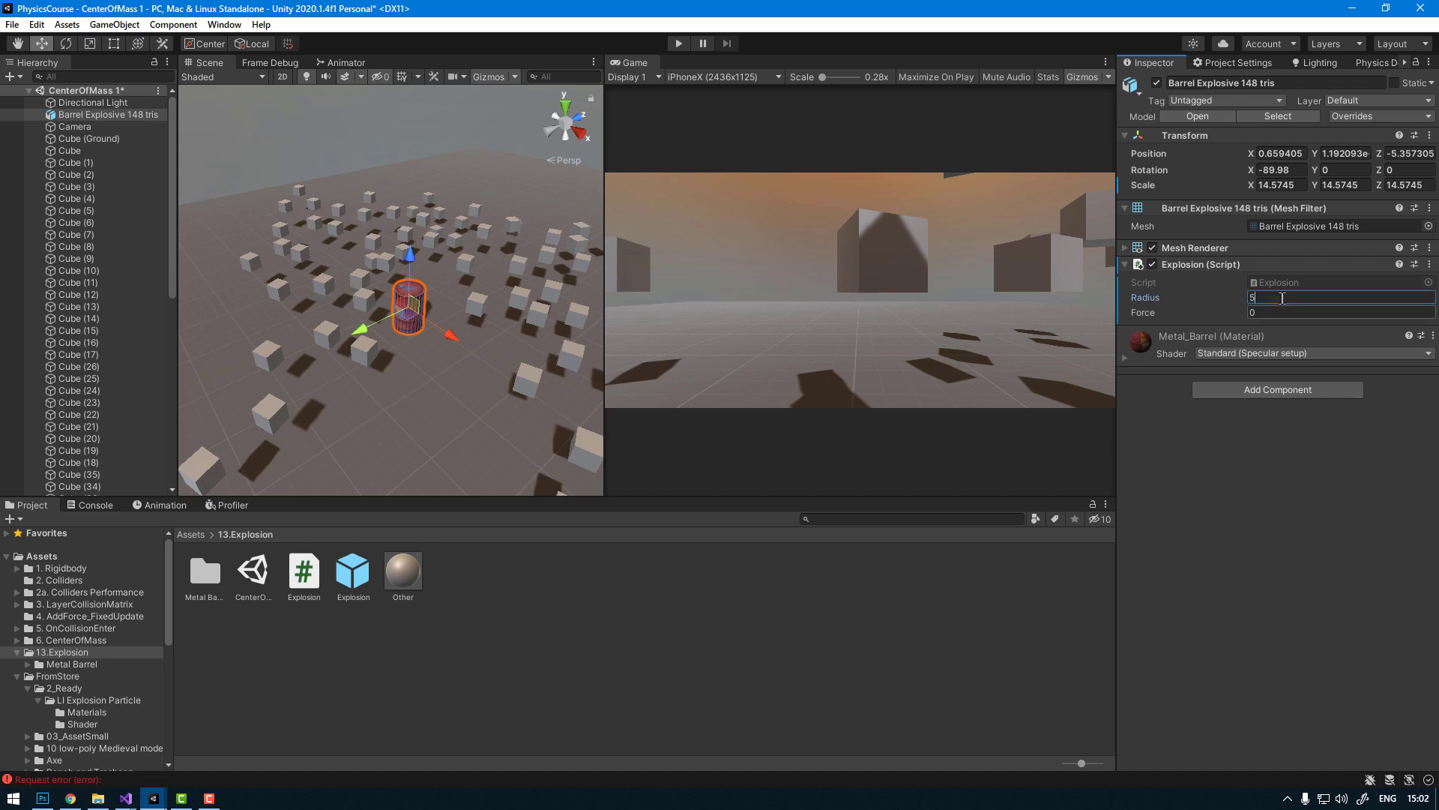
key(BackSpace)
text(10)
click(1287, 318)
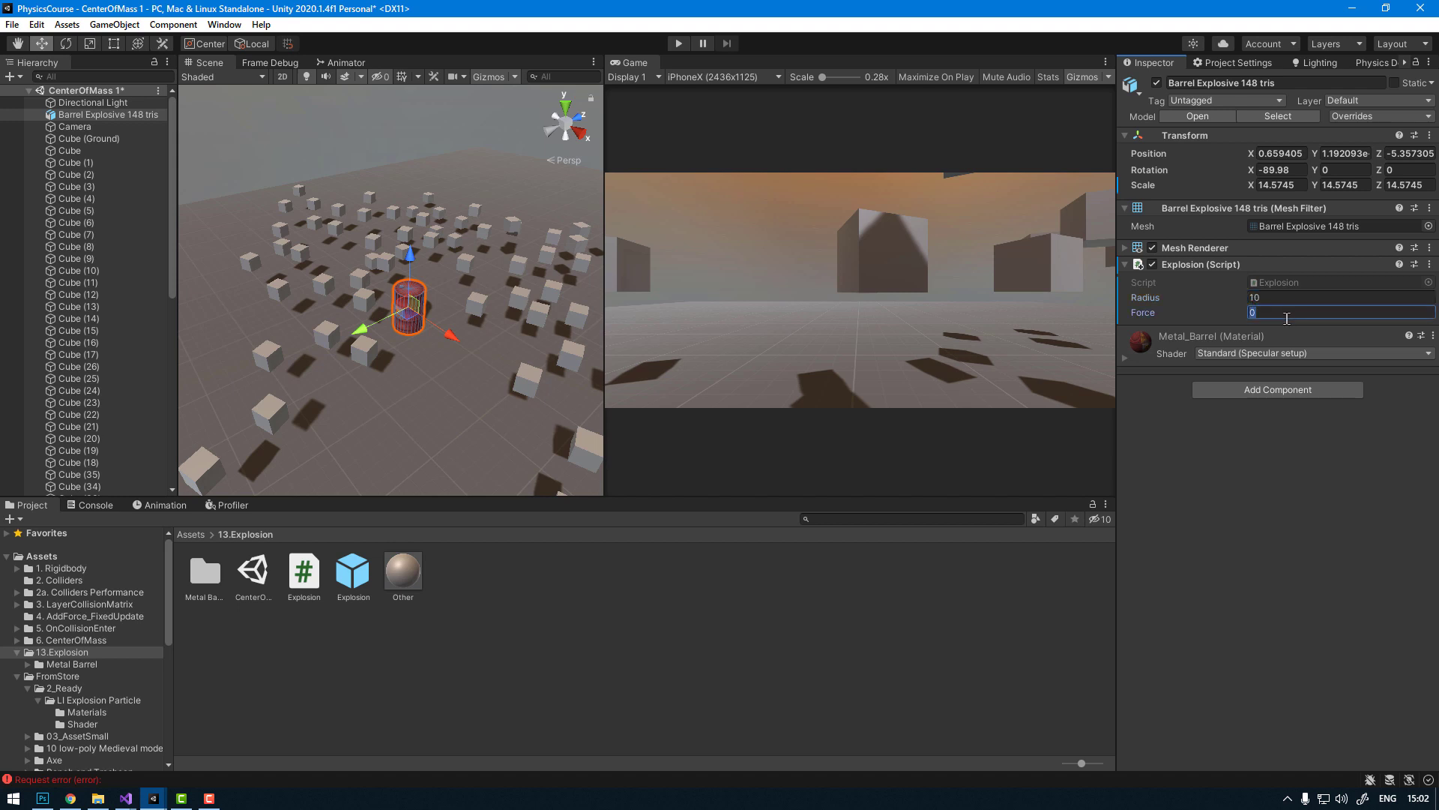
text(2)
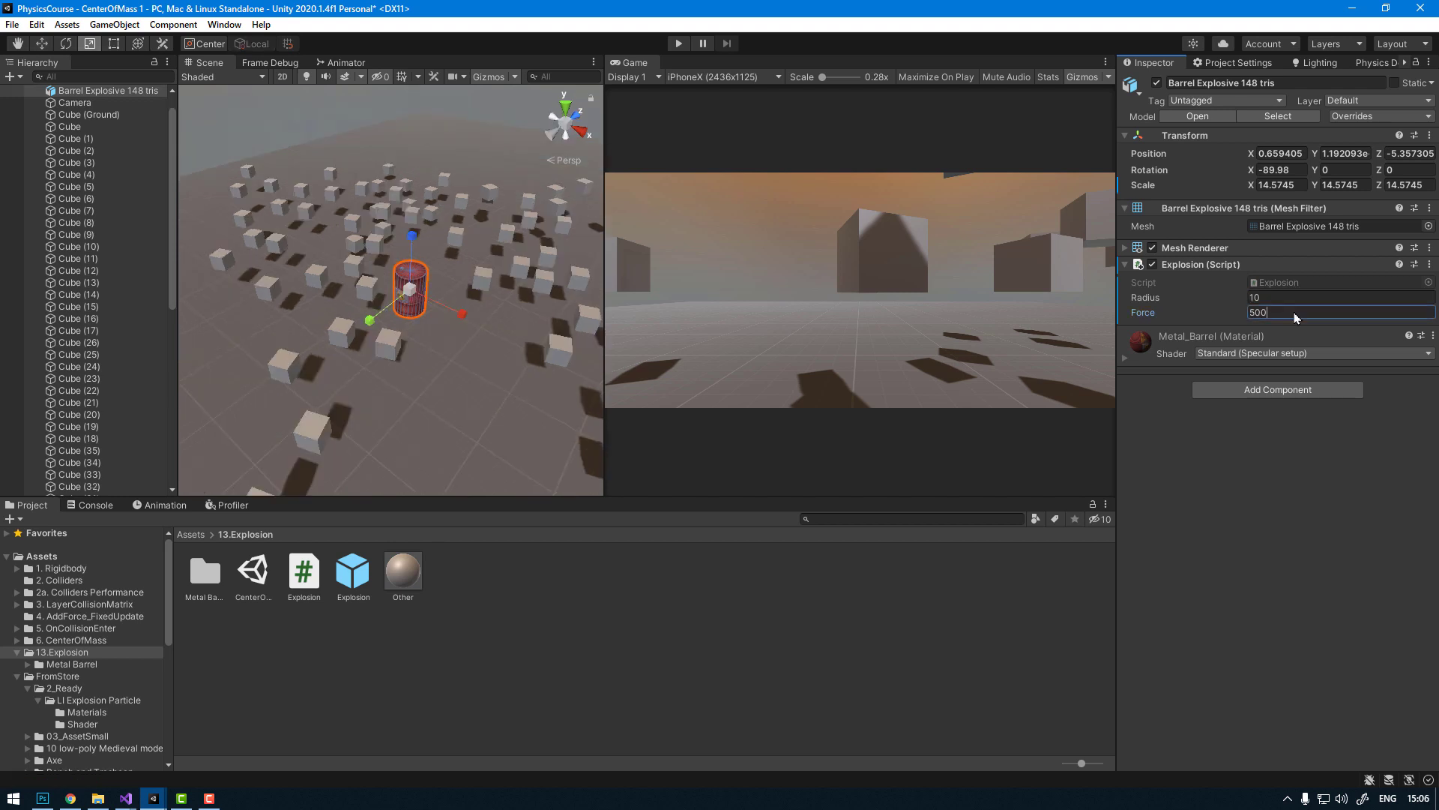
double_click(1258, 315)
click(673, 45)
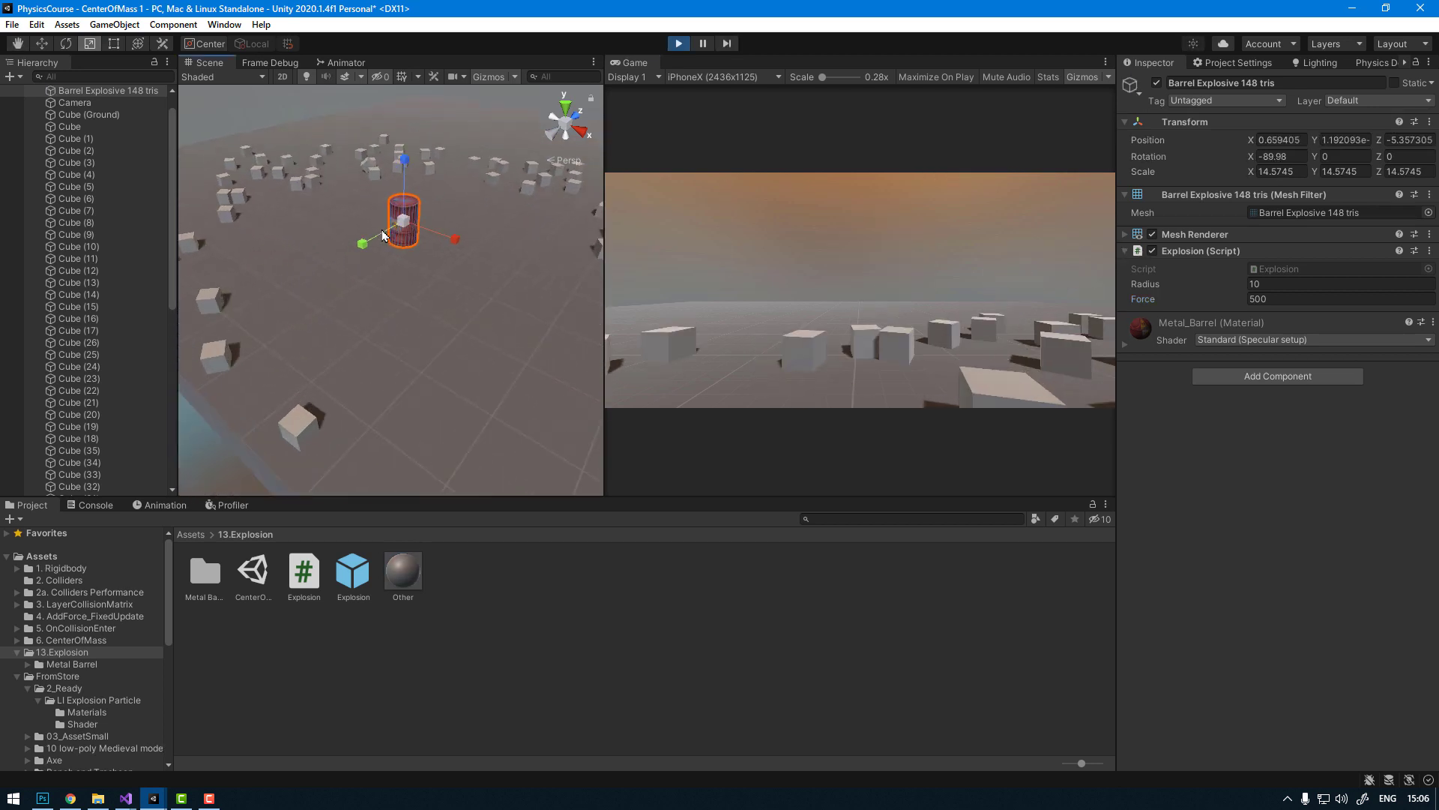
key(f)
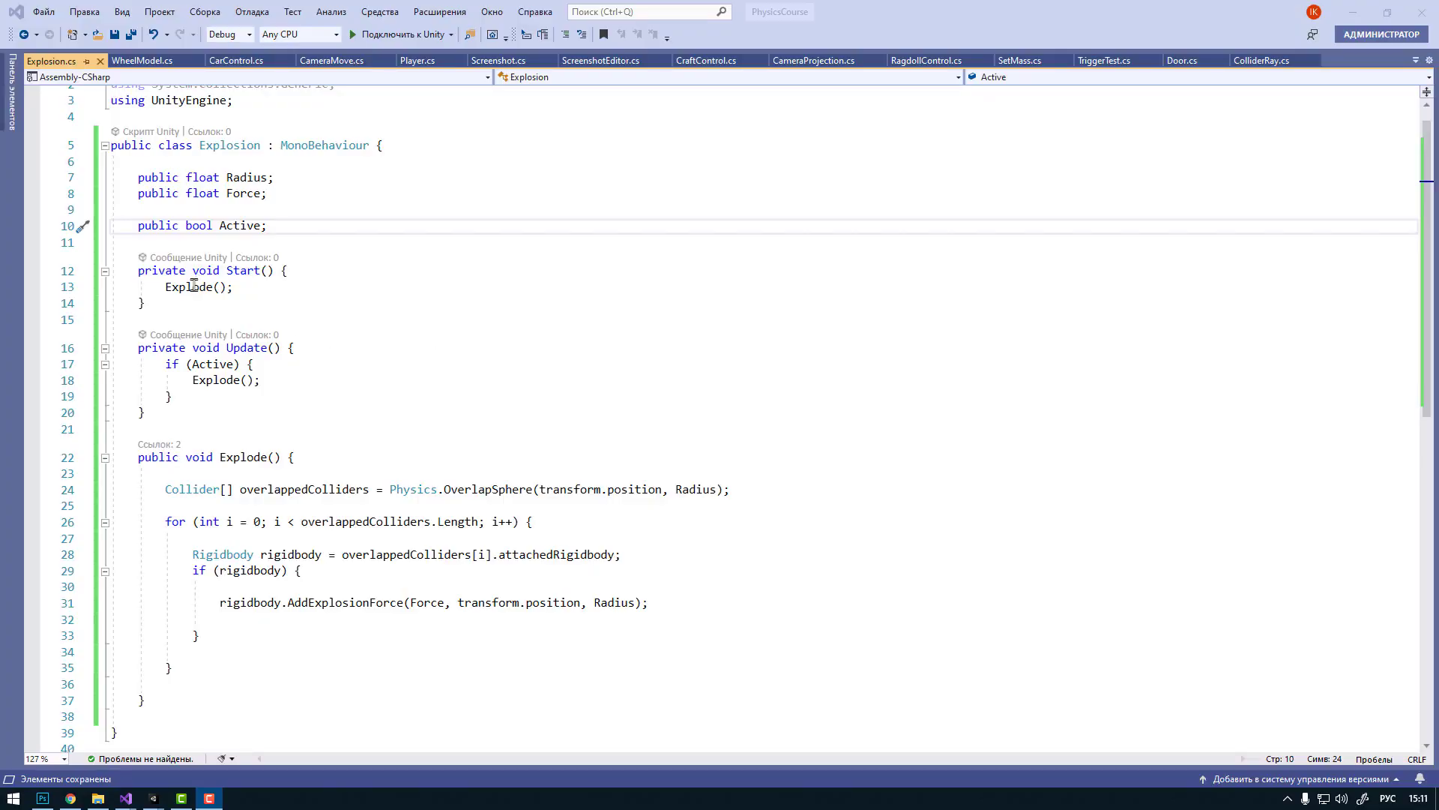
Step: Delete the Start() method and its leftover blank line, leaving Explode() called from Update()
drag(144, 303, 31, 242)
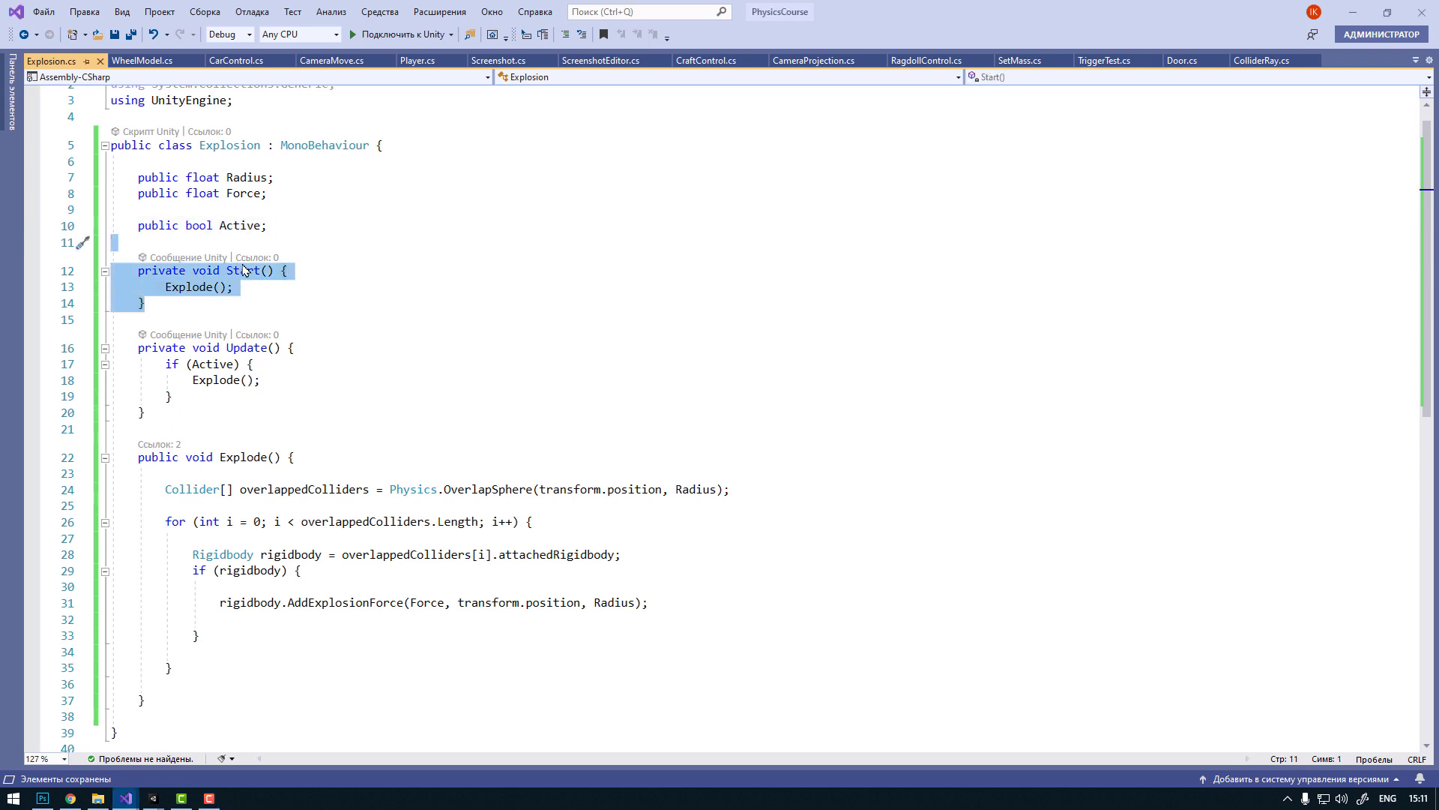
key(Delete)
drag(168, 273, 168, 264)
key(Delete)
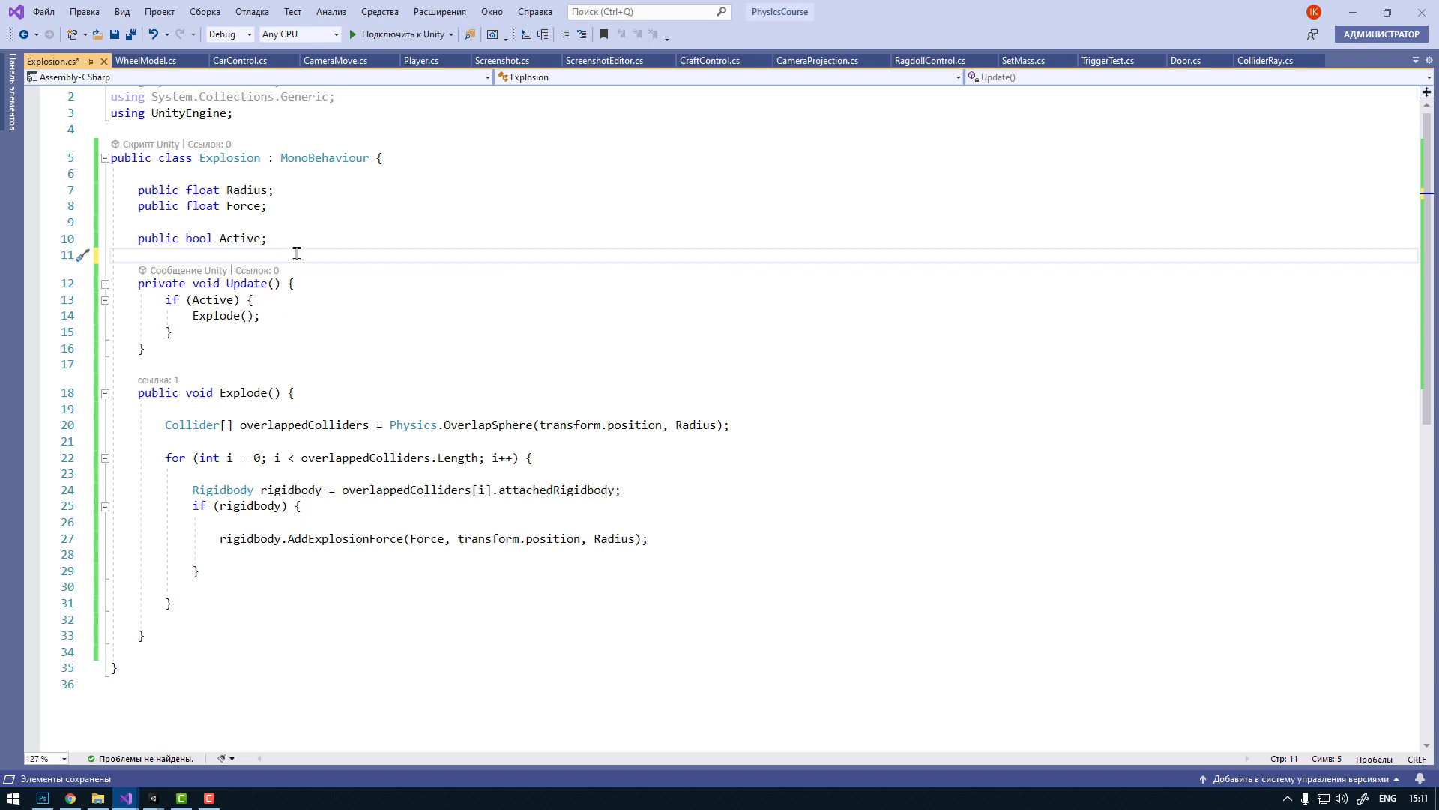
double_click(238, 240)
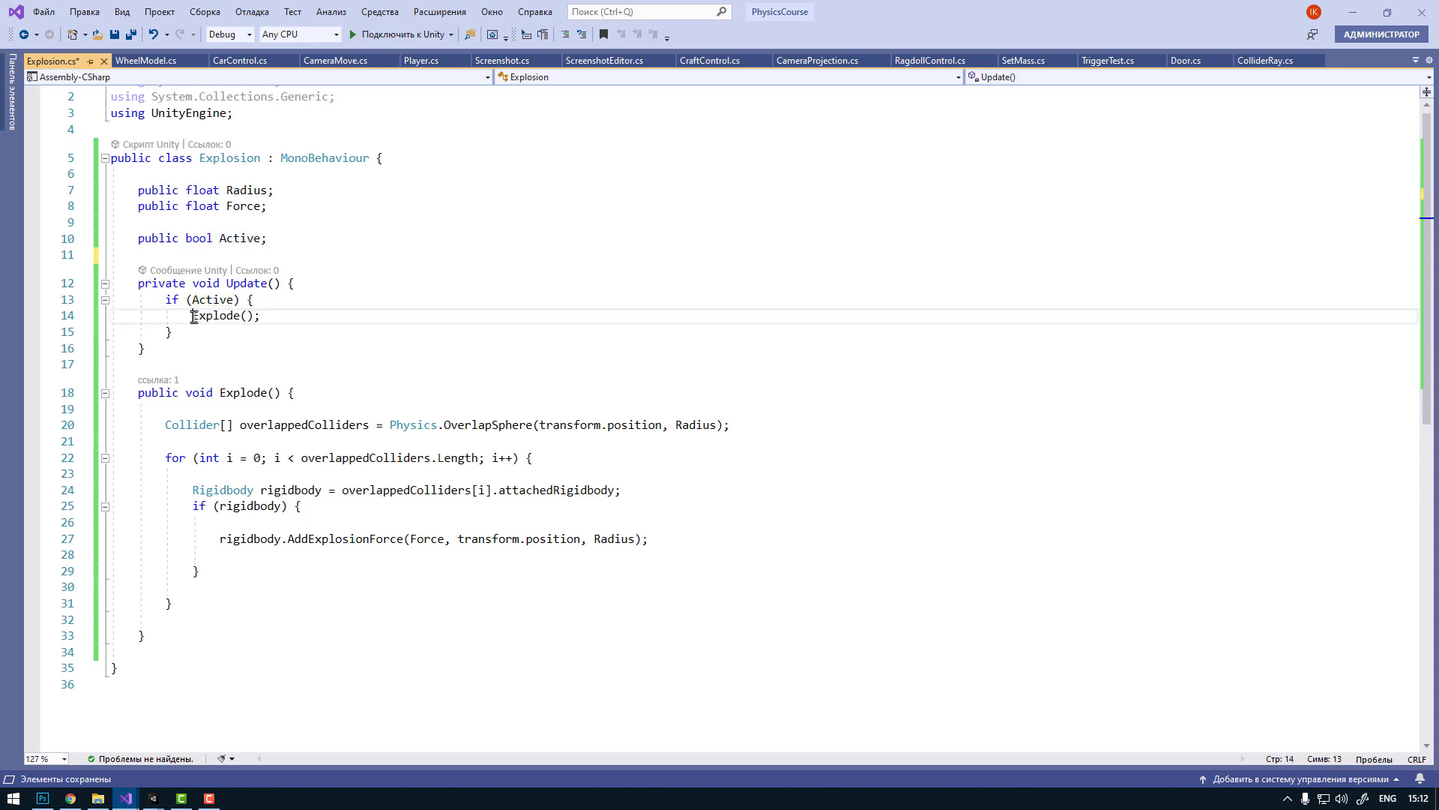
drag(191, 315, 341, 315)
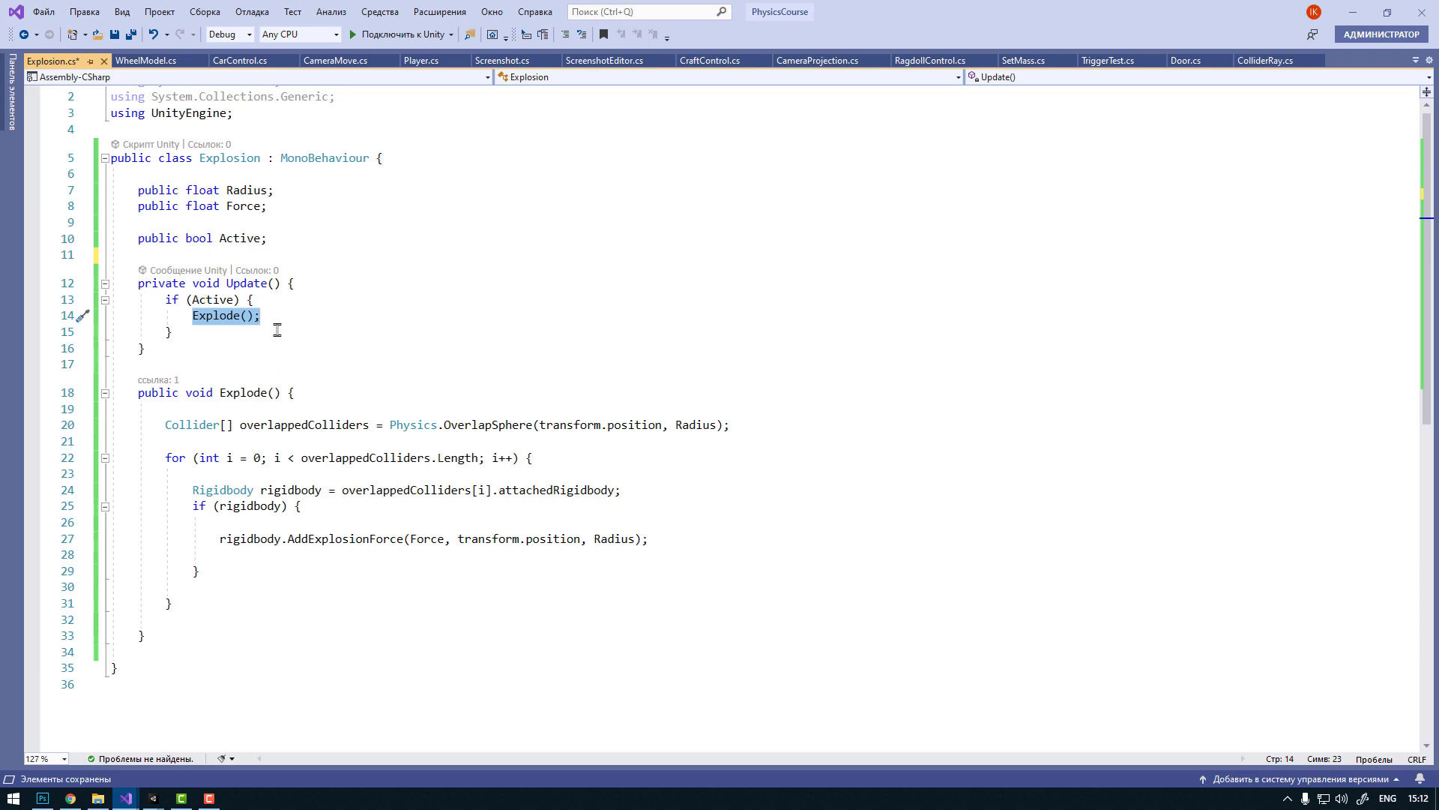
mouse_move(229, 327)
Step: Append Destroy(gameObject); after the for loop in Explode() and save the script
click(214, 616)
key(Return)
key(Return)
key(Up)
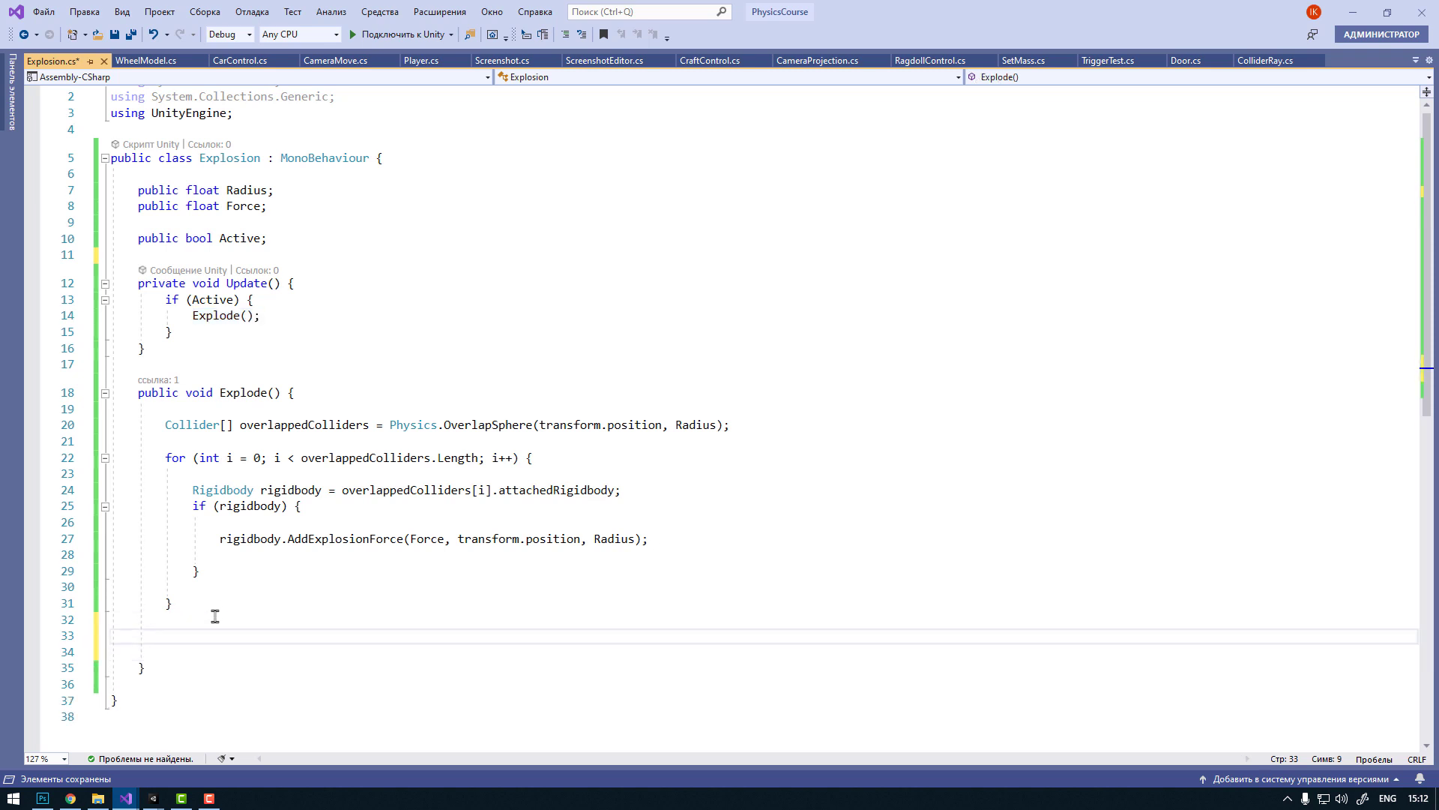
text(Destroy)
text((ga);)
key(Left)
key(Left)
text(ga)
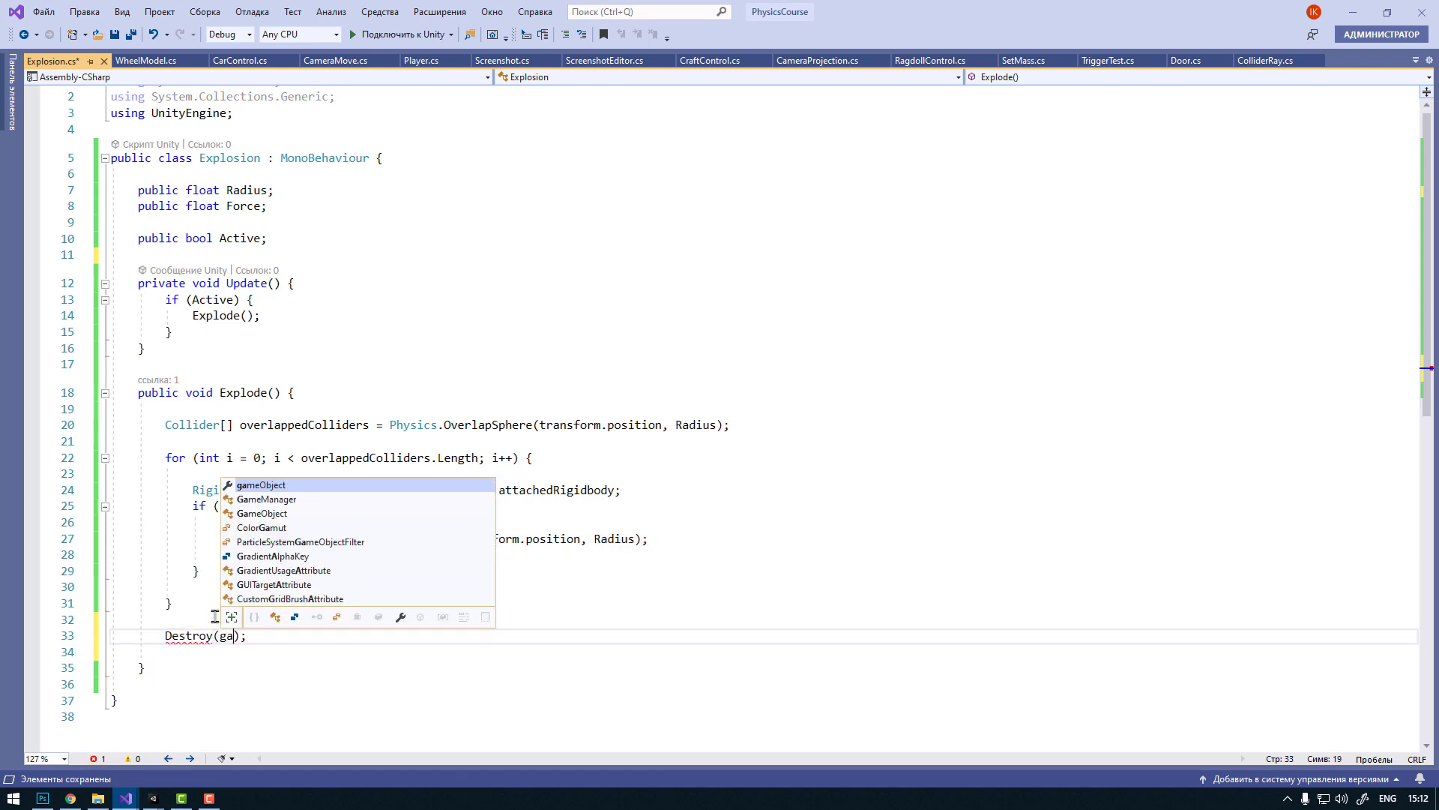
key(Tab)
click(341, 642)
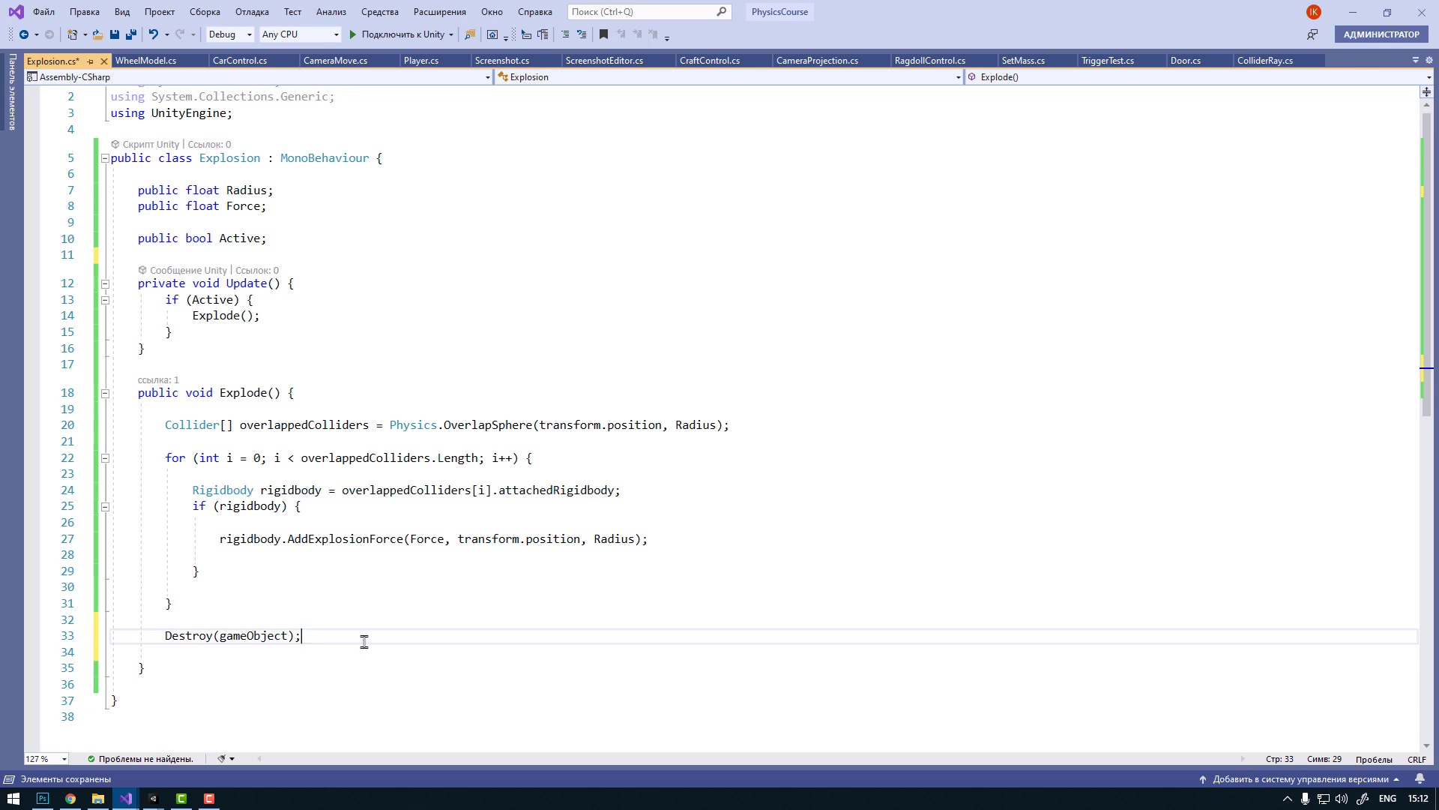
key(ctrl+s)
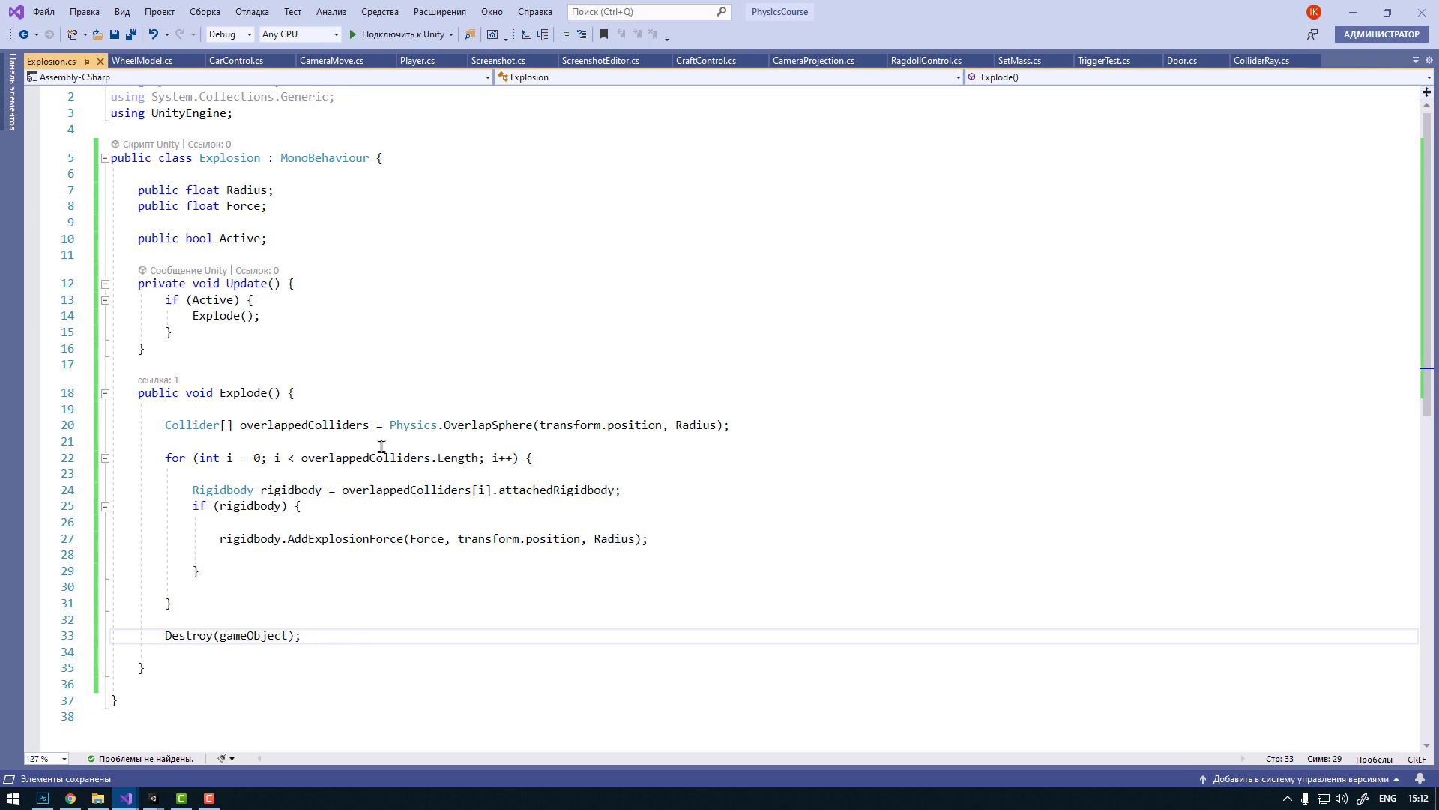
Step: Declare 'public GameObject ExplosionEffect;' on a new line below the Active field
click(189, 254)
key(Return)
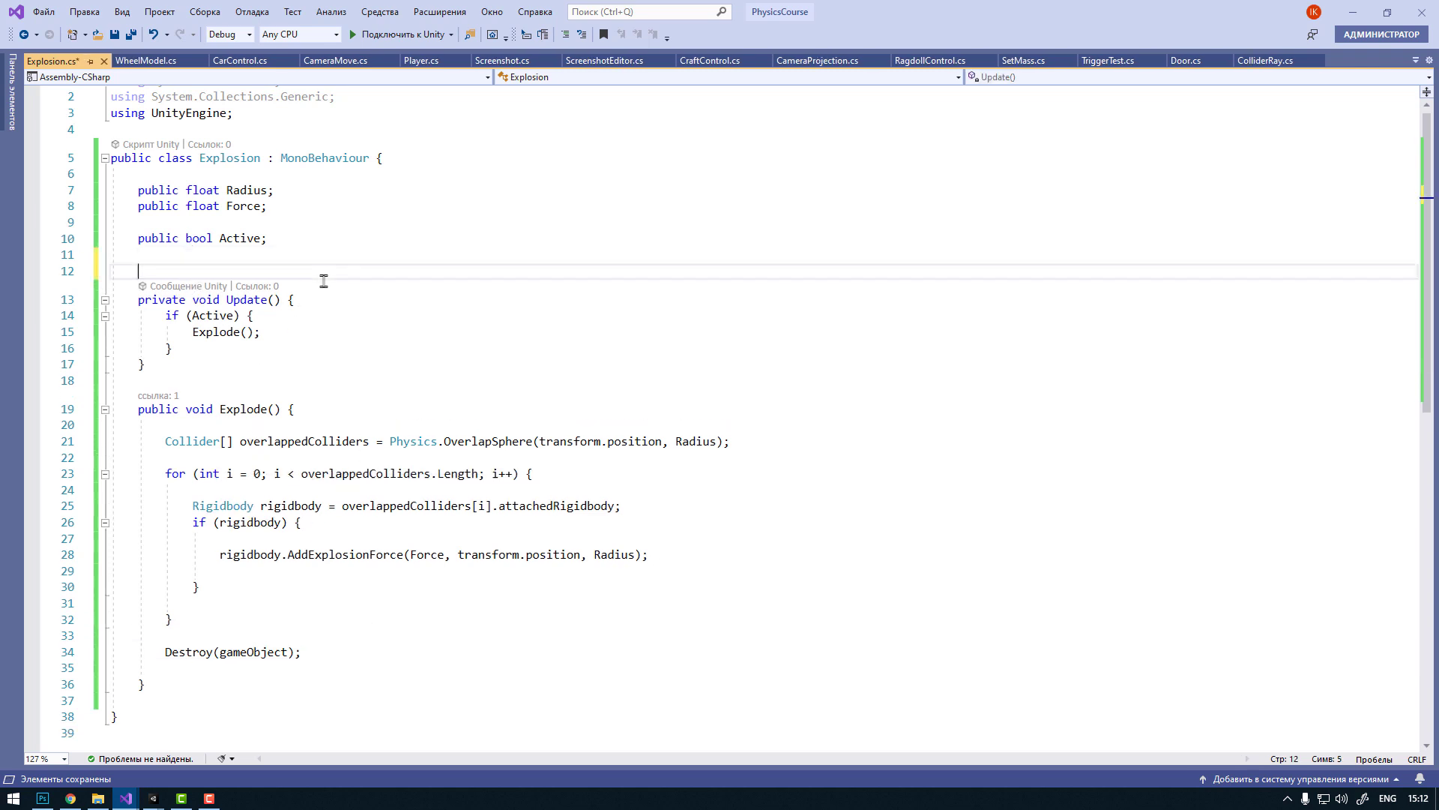
key(Return)
key(Up)
text(public )
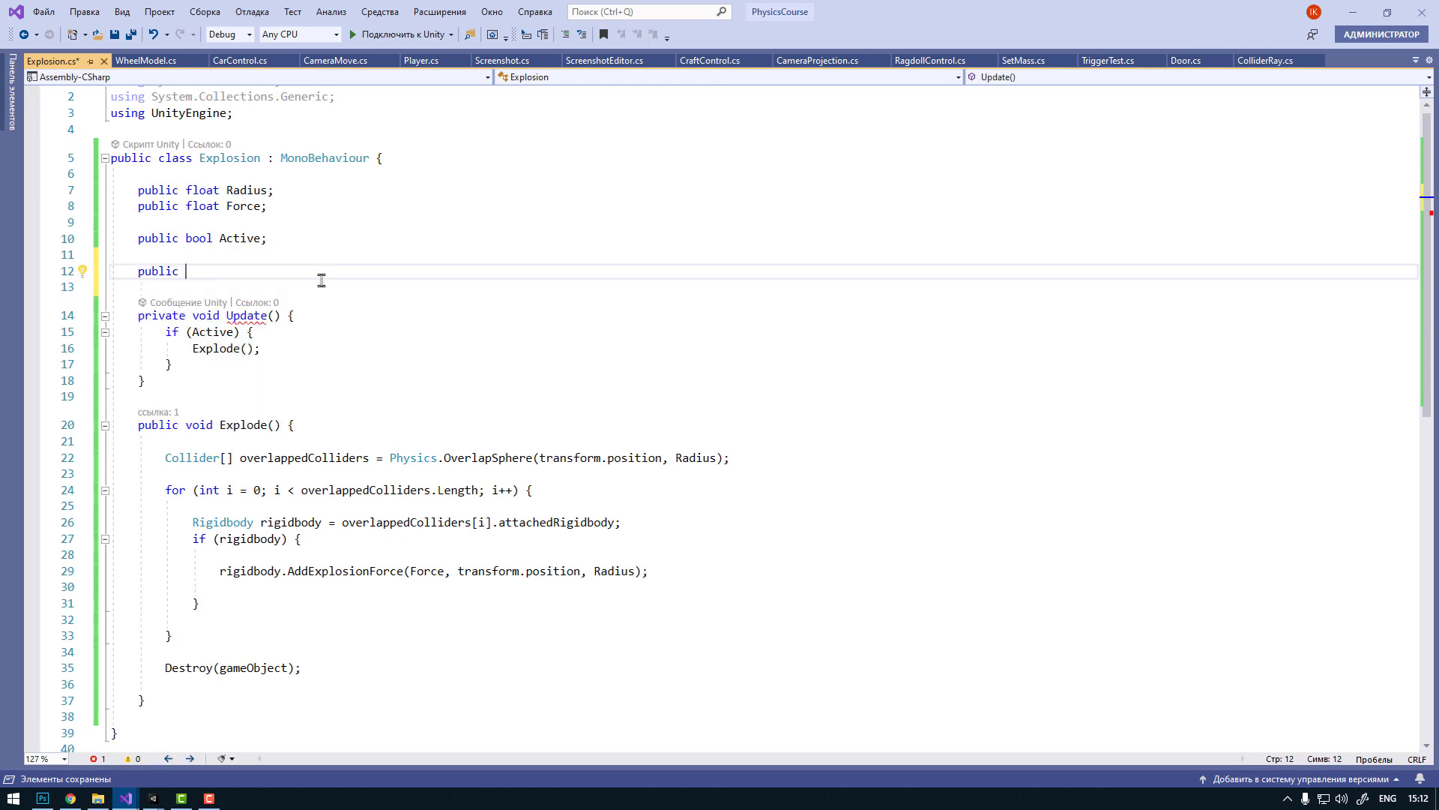
text(game ExplosionEffect)
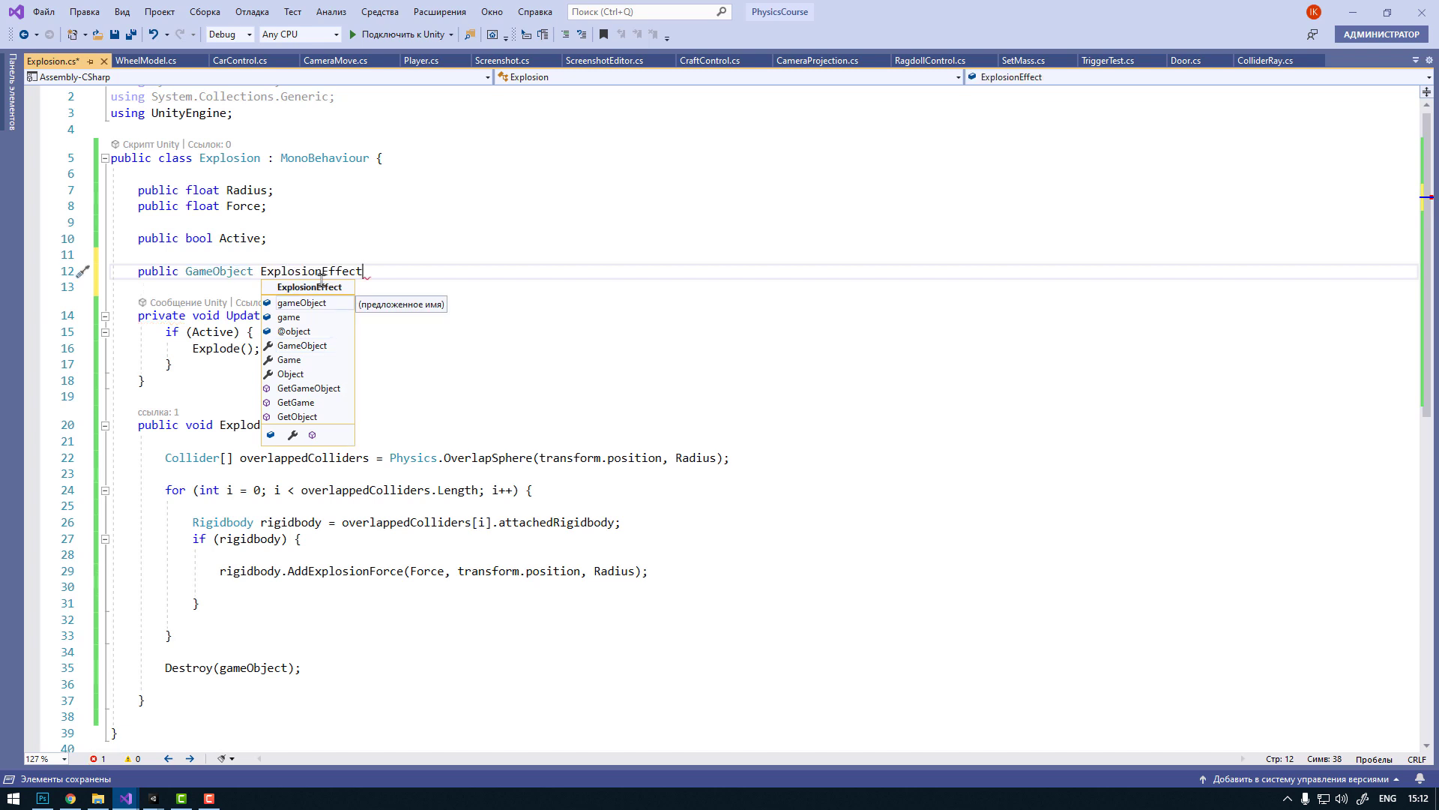
text(;)
double_click(322, 277)
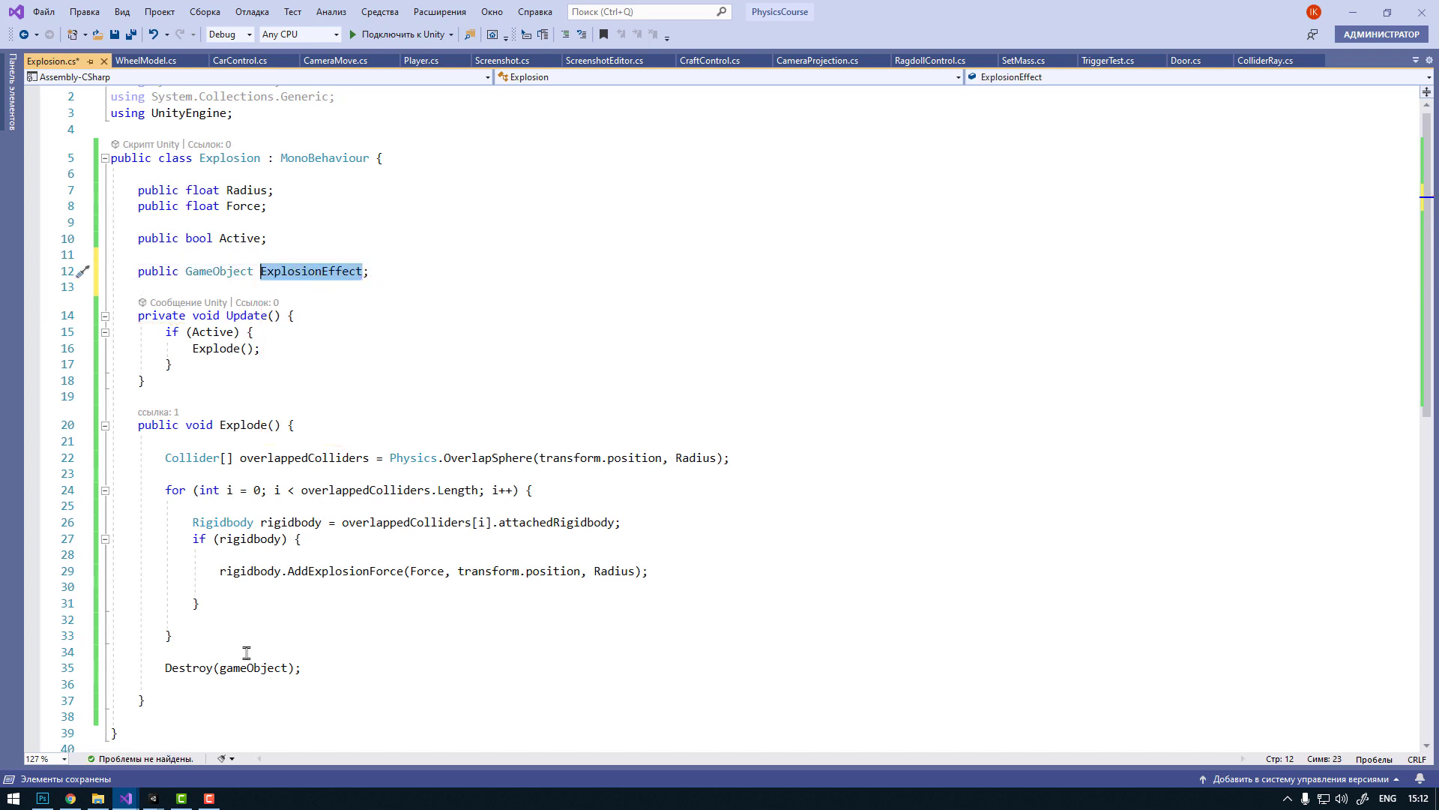
Step: After Destroy(gameObject), add Instantiate(ExplosionEffect, transform.position, Quaternion.identity); and save the script
scroll(246, 649, down, 1)
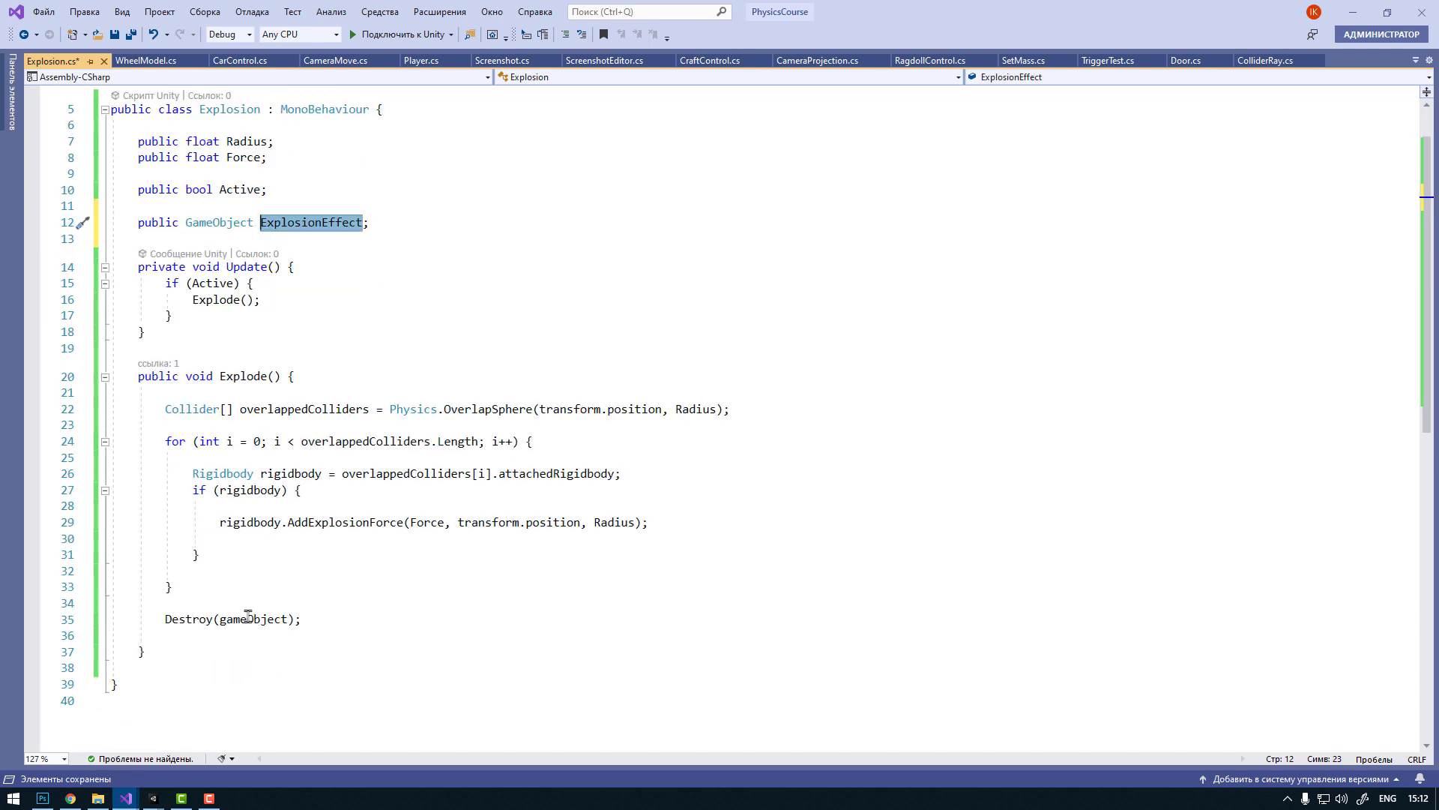
click(329, 618)
key(Return)
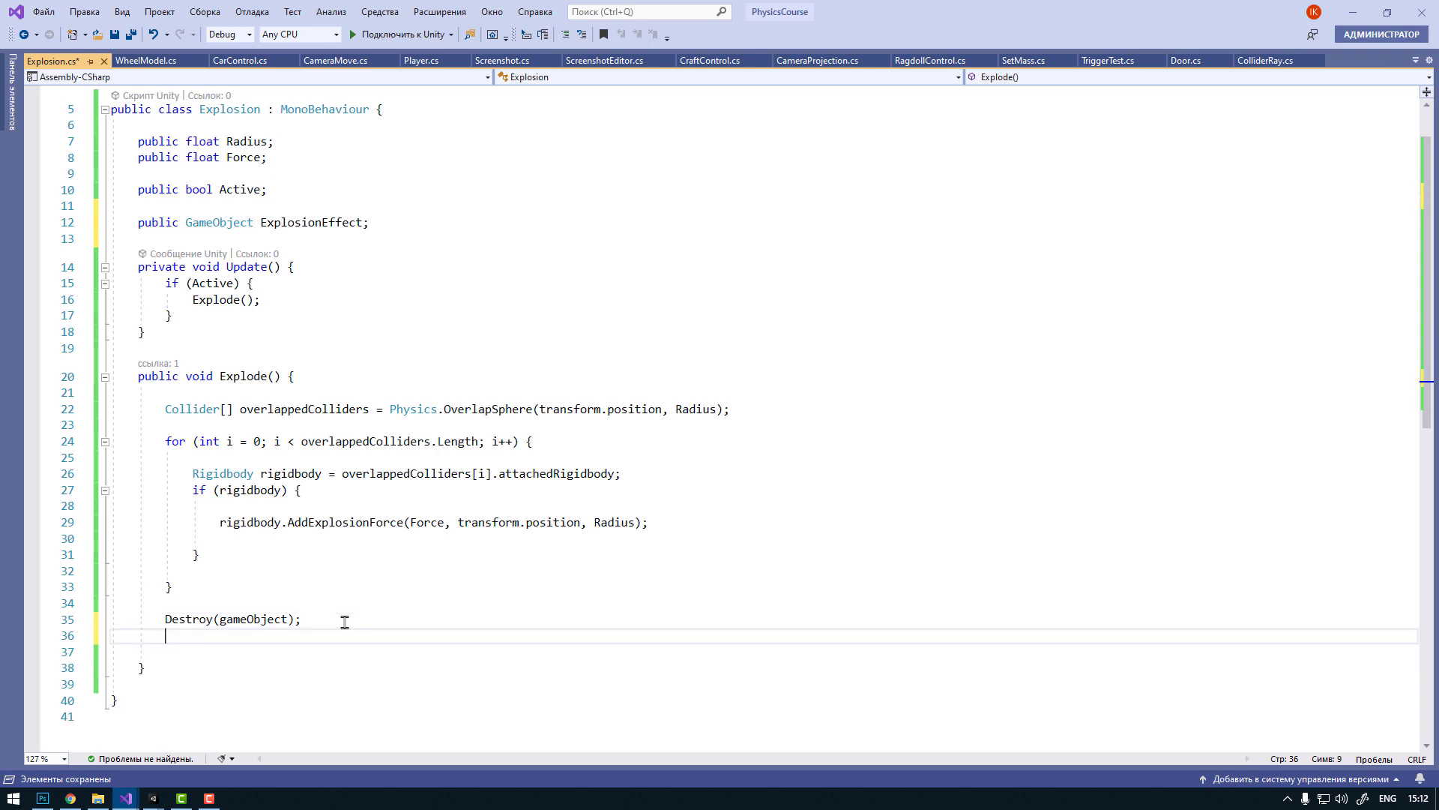
text(Instantiate(ExplosionEffect, transform.position, Quaternion.identity);)
key(Home)
key(shift+Right)
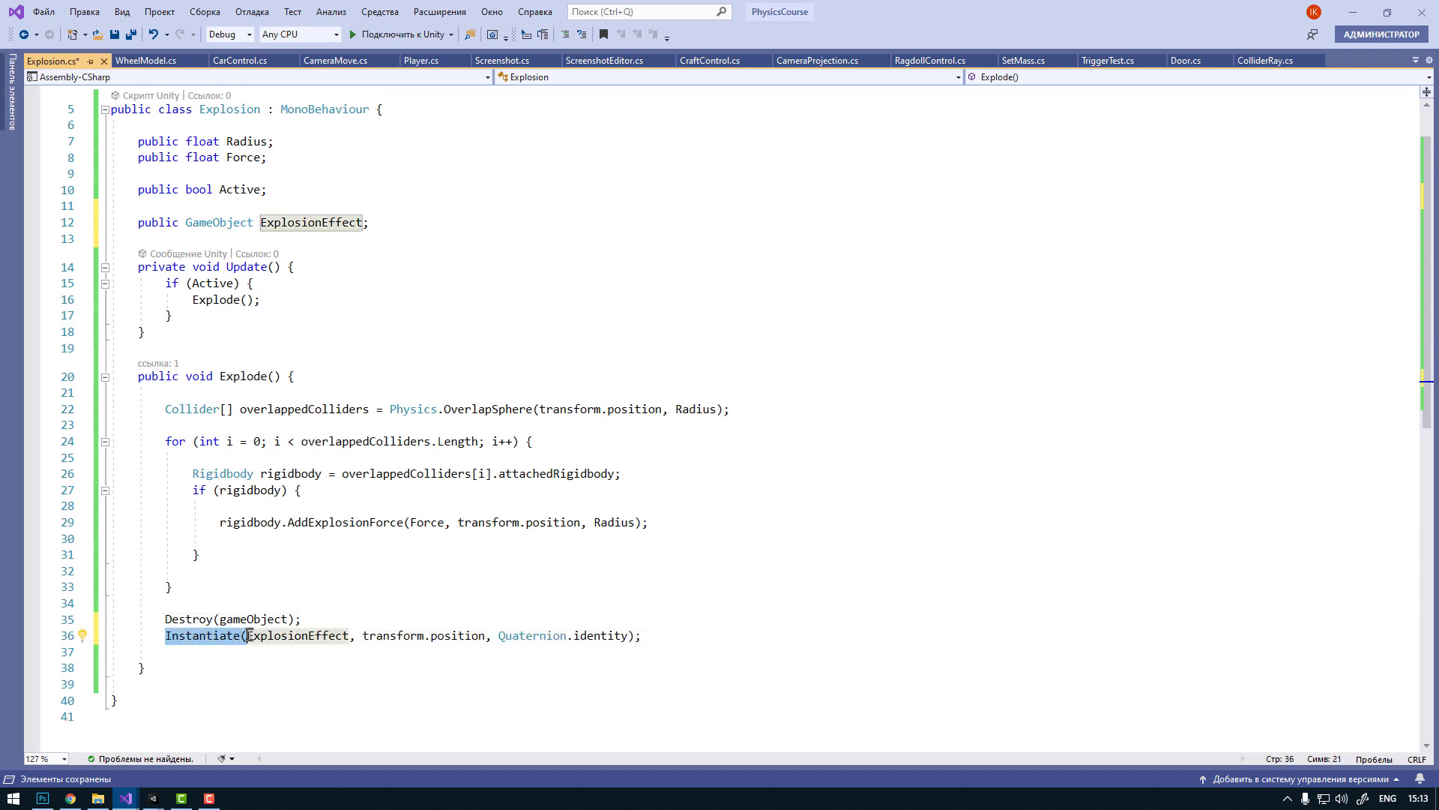
double_click(300, 635)
drag(364, 636, 627, 638)
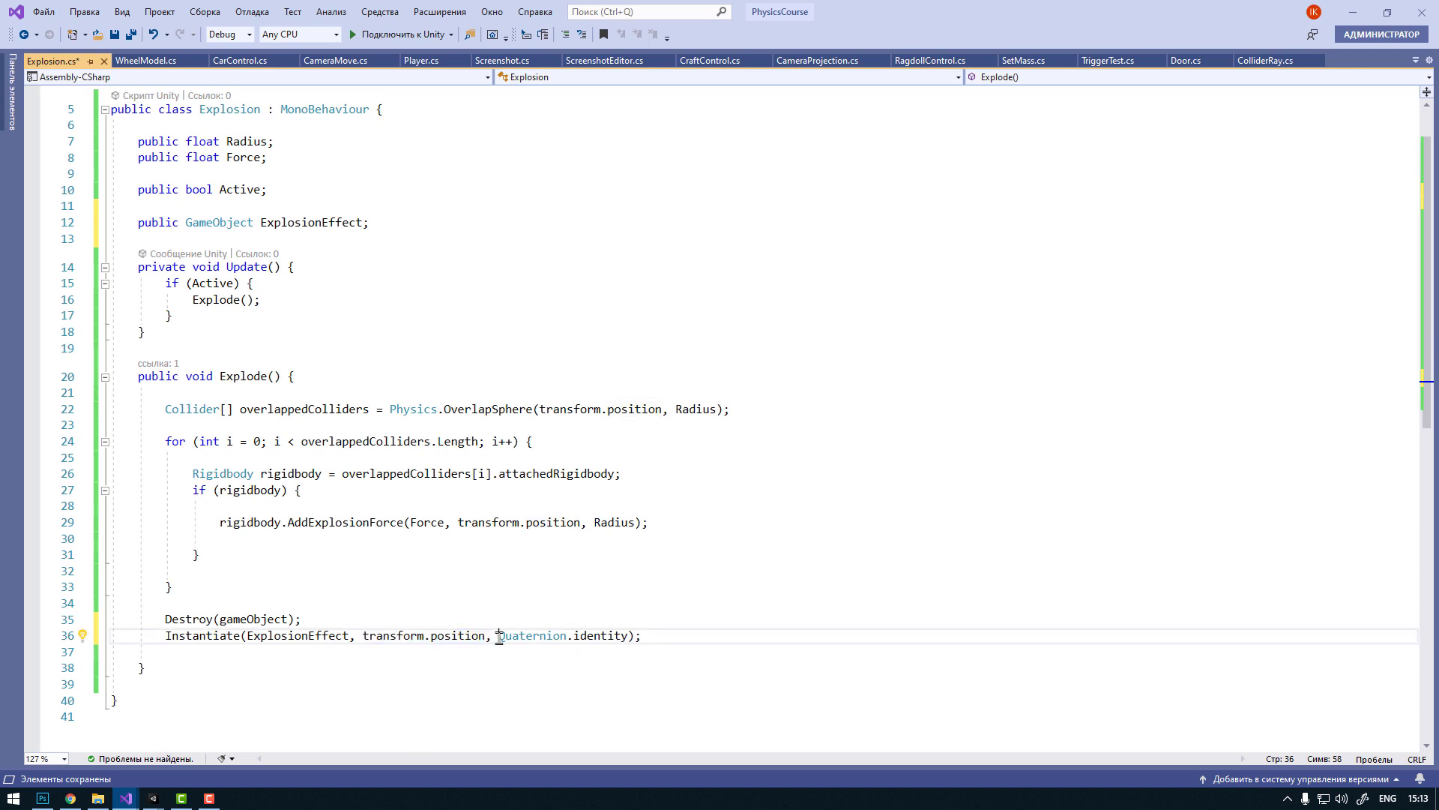
click(666, 638)
scroll(660, 600, down, 1)
key(alt+Tab)
drag(353, 574, 486, 332)
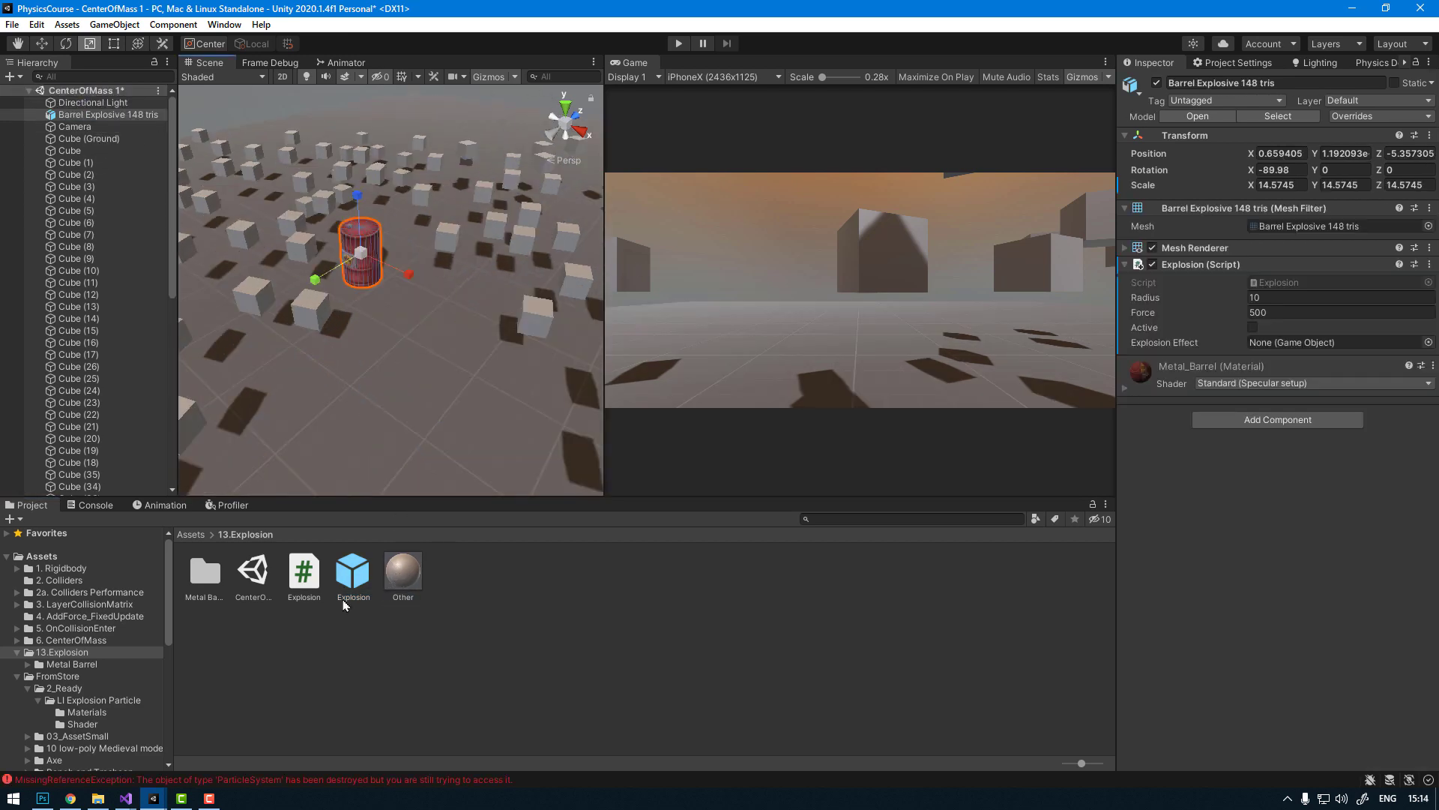
Step: Assign the Explosion prefab to Explosion Effect and trigger it in Play mode by ticking Active
drag(351, 584, 1304, 345)
click(1305, 343)
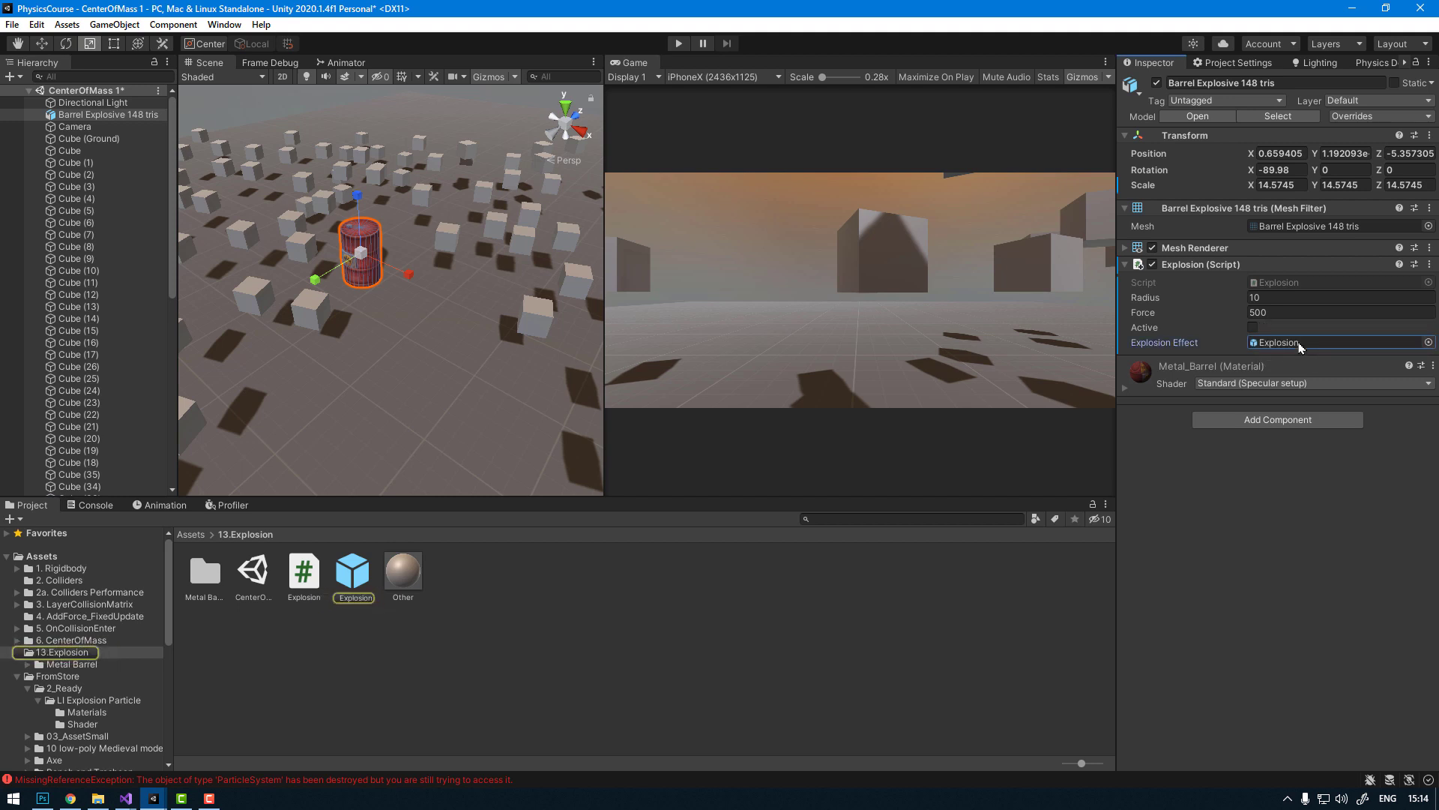
click(678, 43)
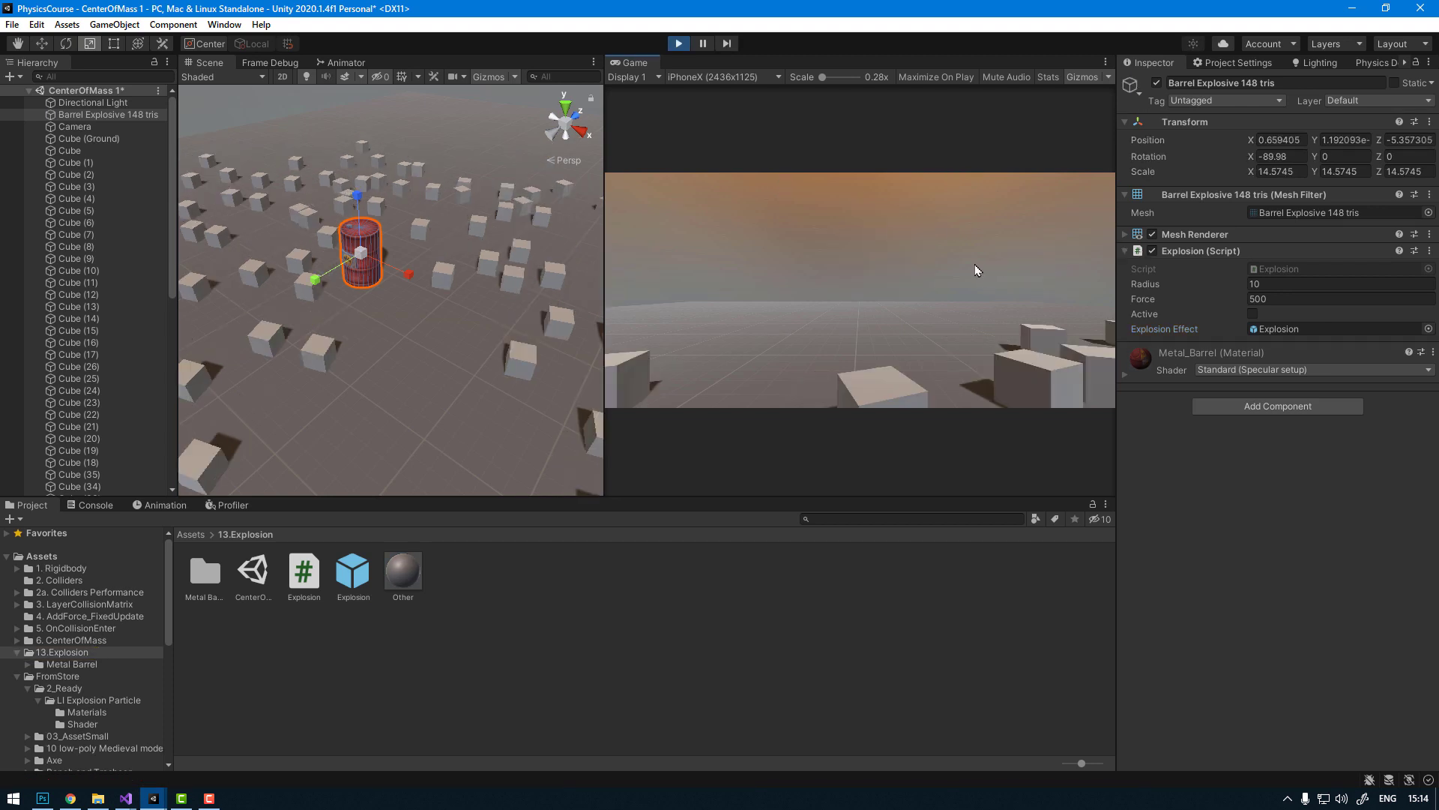
mouse_move(435, 247)
alt+mouse_down()
mouse_move(441, 200)
mouse_move(450, 285)
alt+mouse_up()
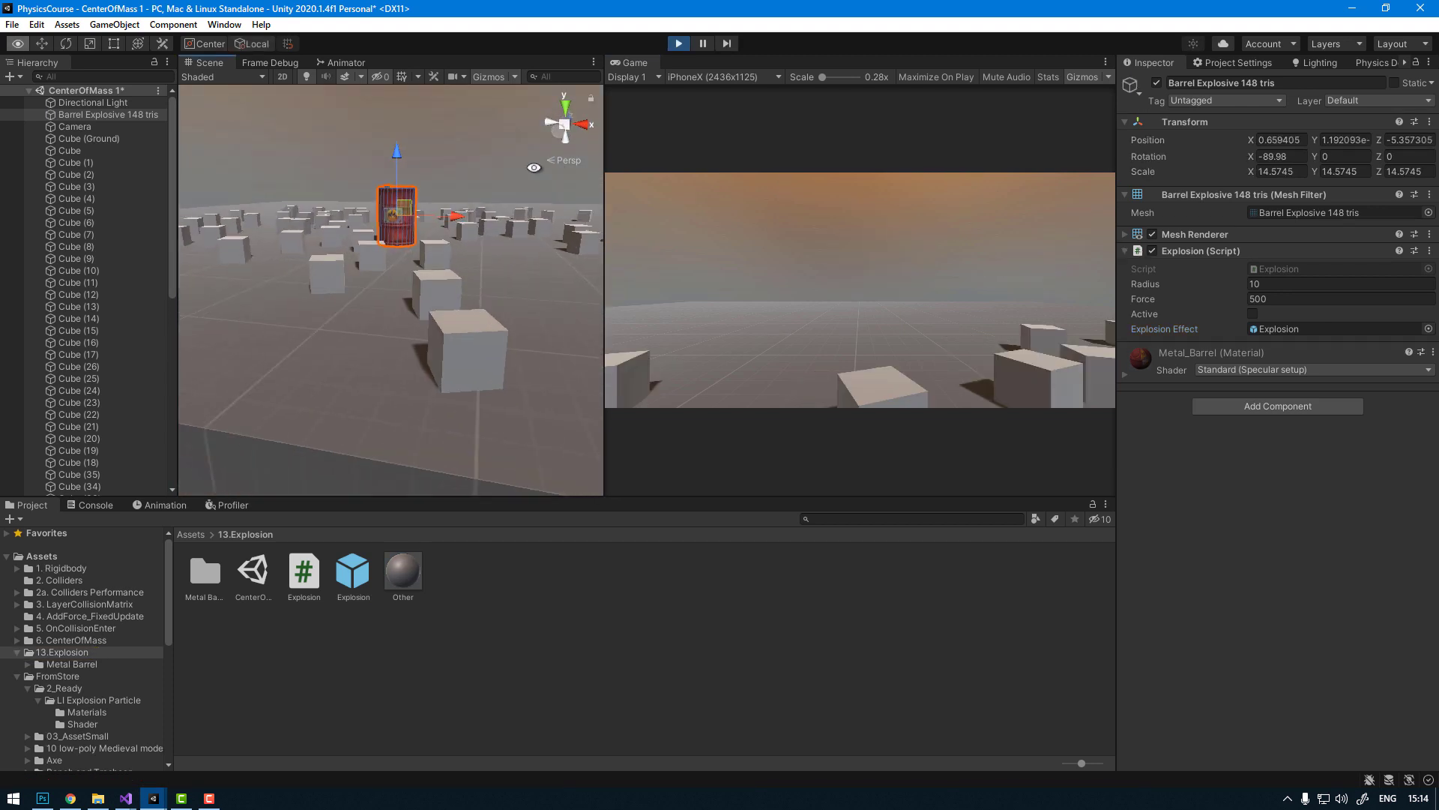
click(1253, 315)
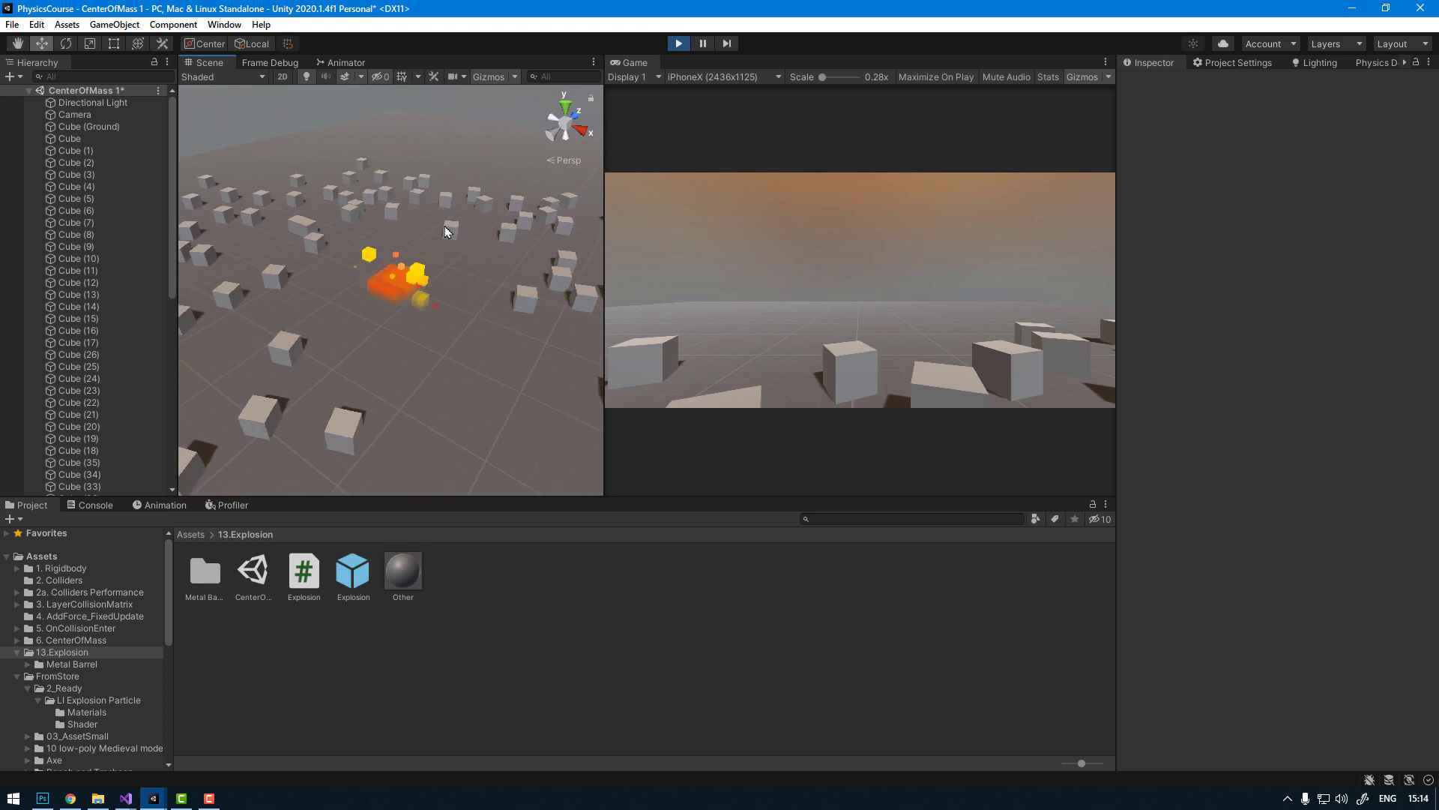
Step: Stop Play mode and disable Looping on the Explosion prefab's particles
click(678, 45)
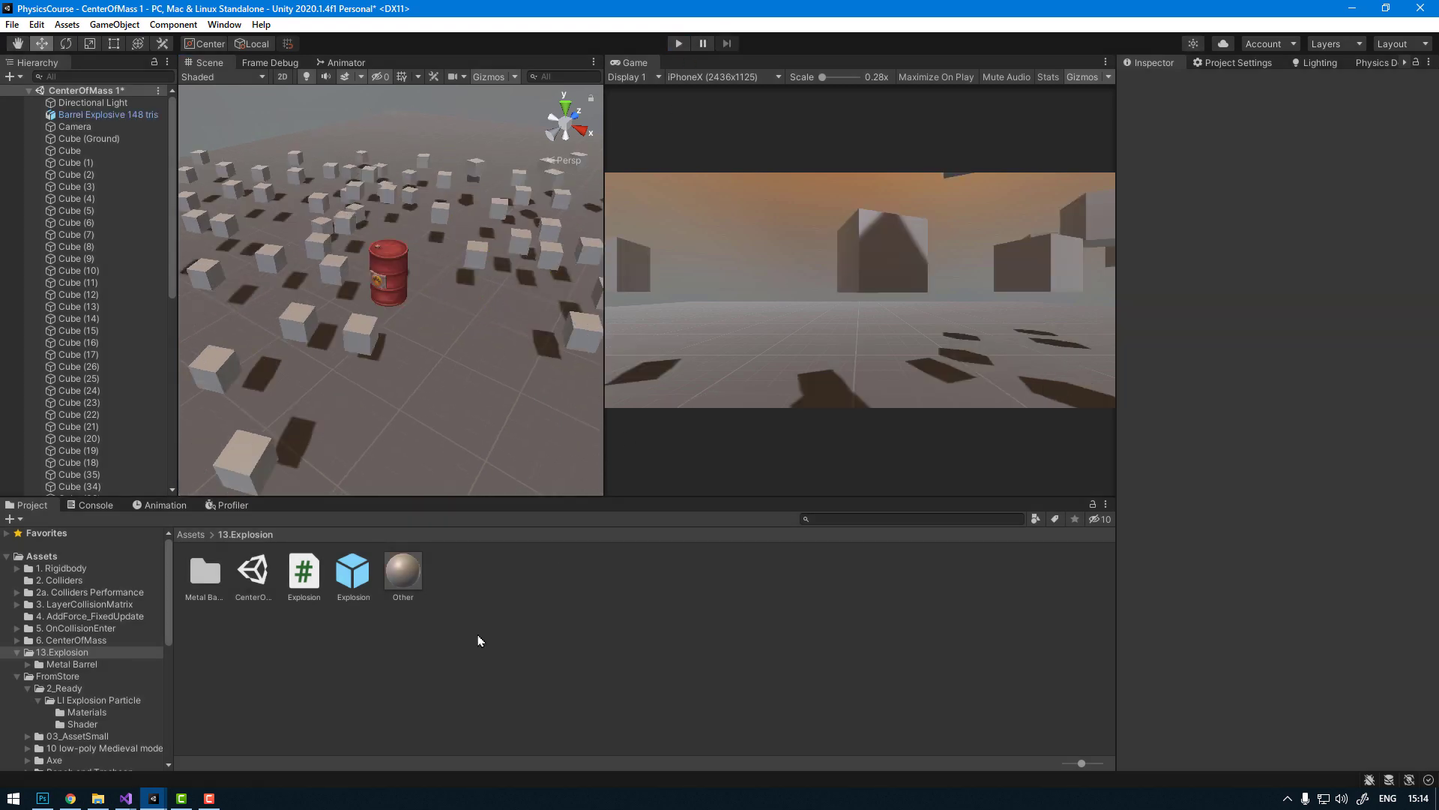
click(357, 582)
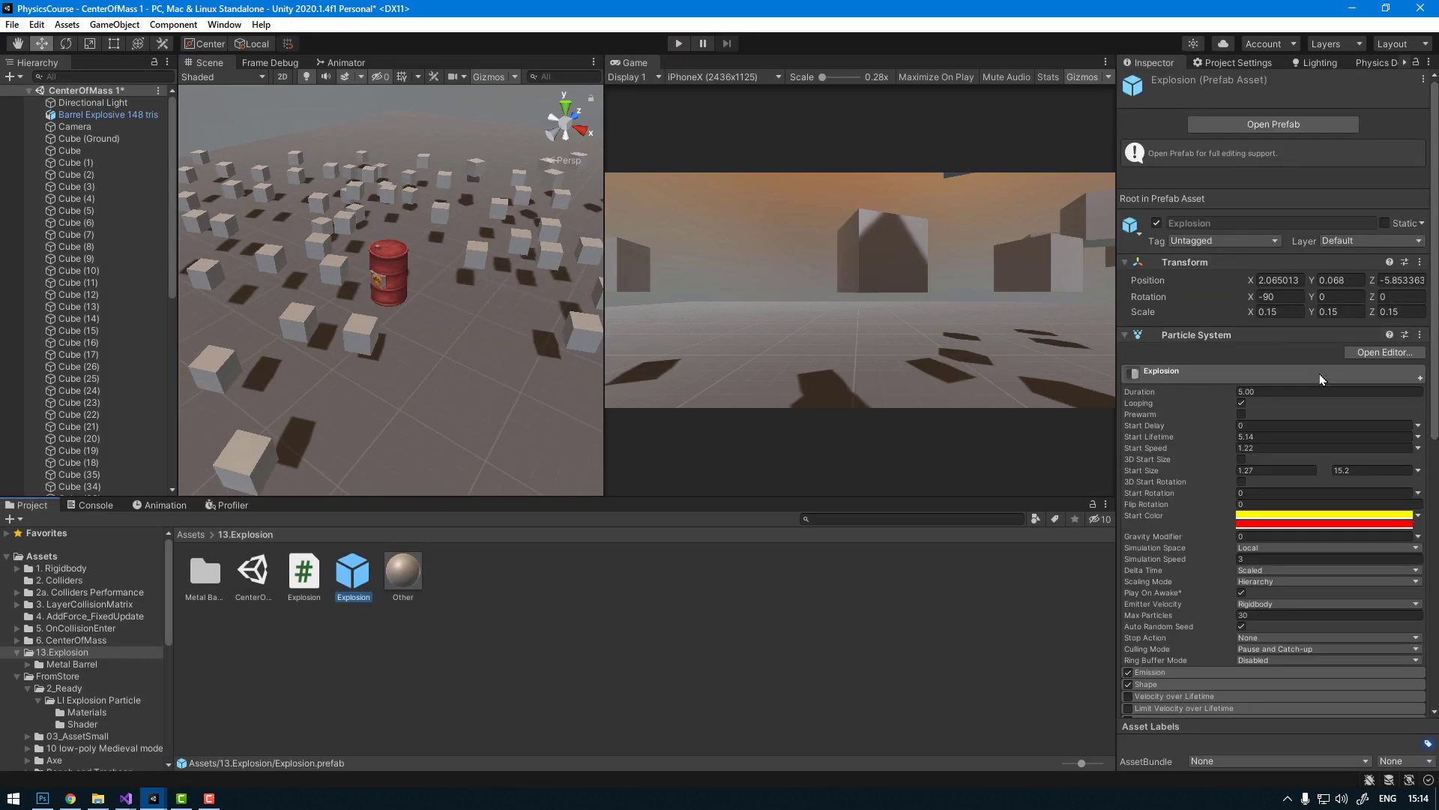
click(1242, 405)
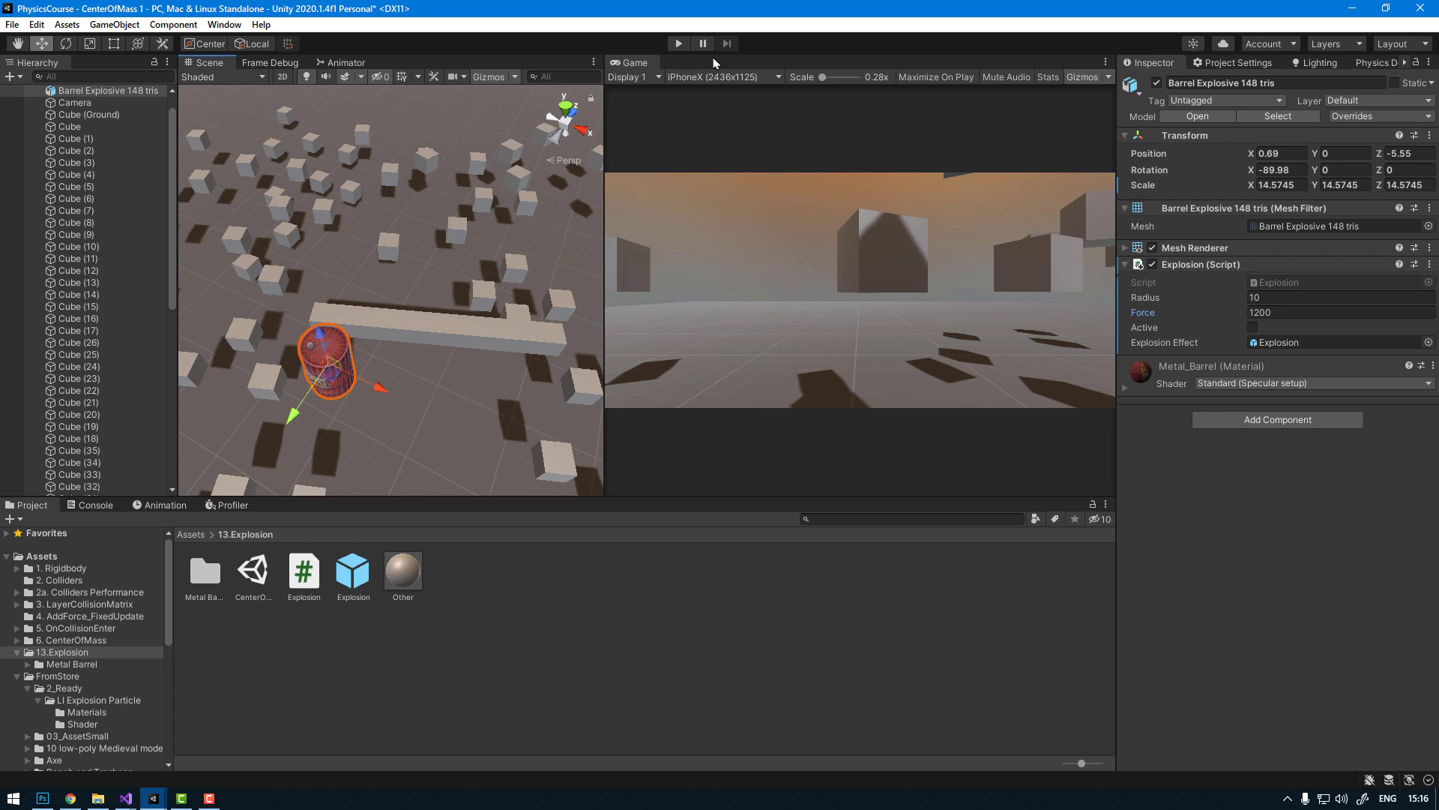
Step: Start Play mode and orbit the Scene view to a low angle around the barrel
click(679, 43)
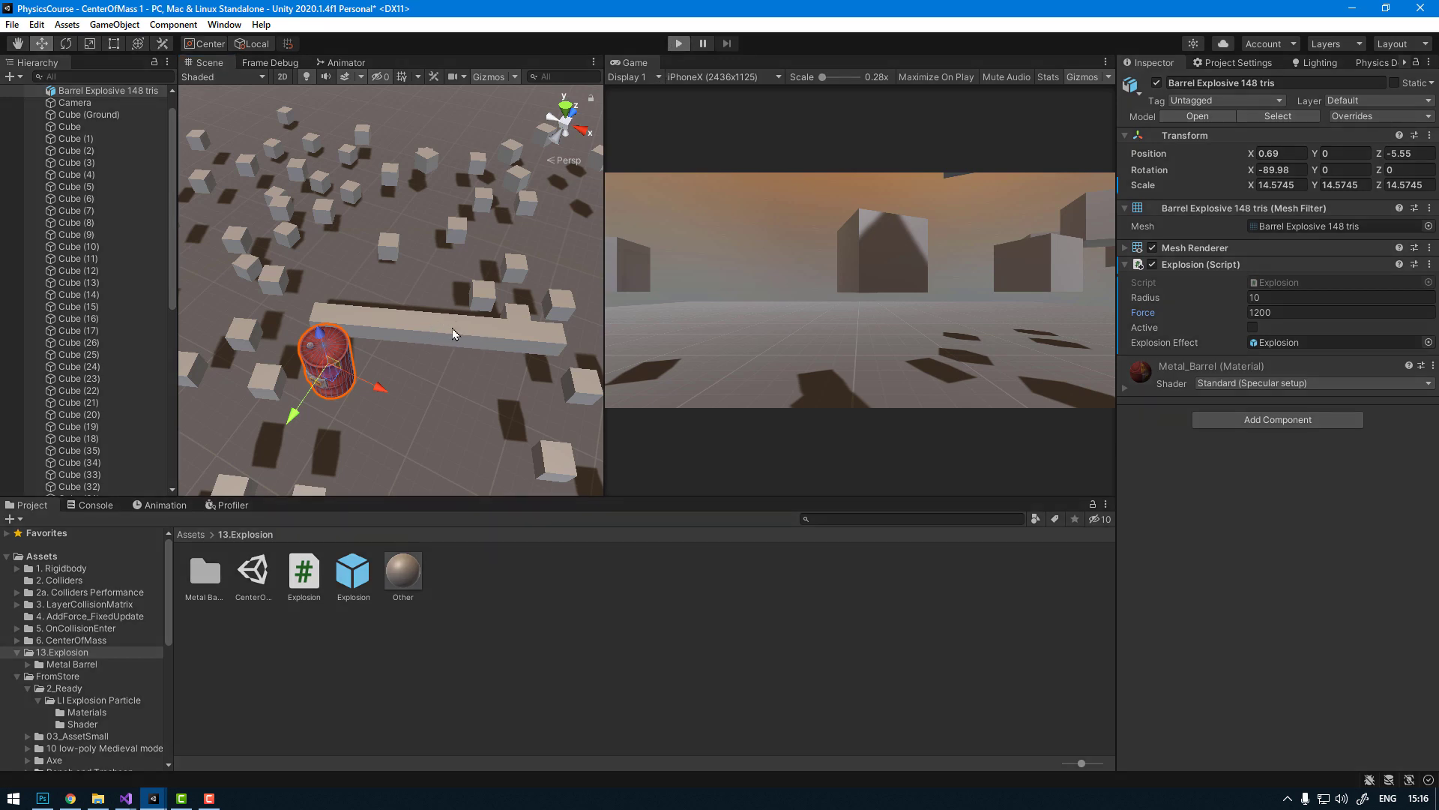
mouse_move(452, 327)
alt+mouse_down()
mouse_move(421, 290)
mouse_move(326, 360)
alt+mouse_up()
key(ctrl+shift+w)
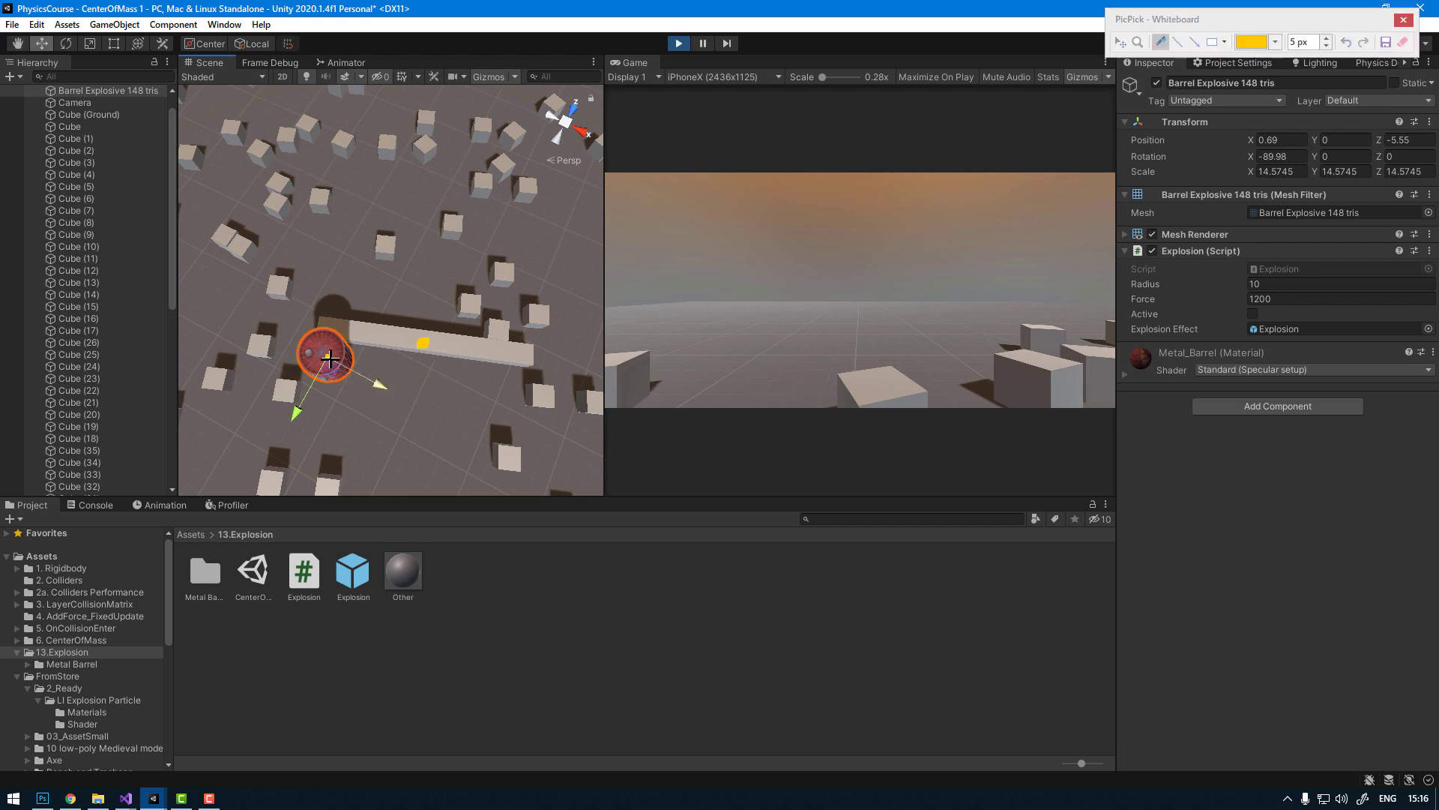
drag(329, 358, 551, 322)
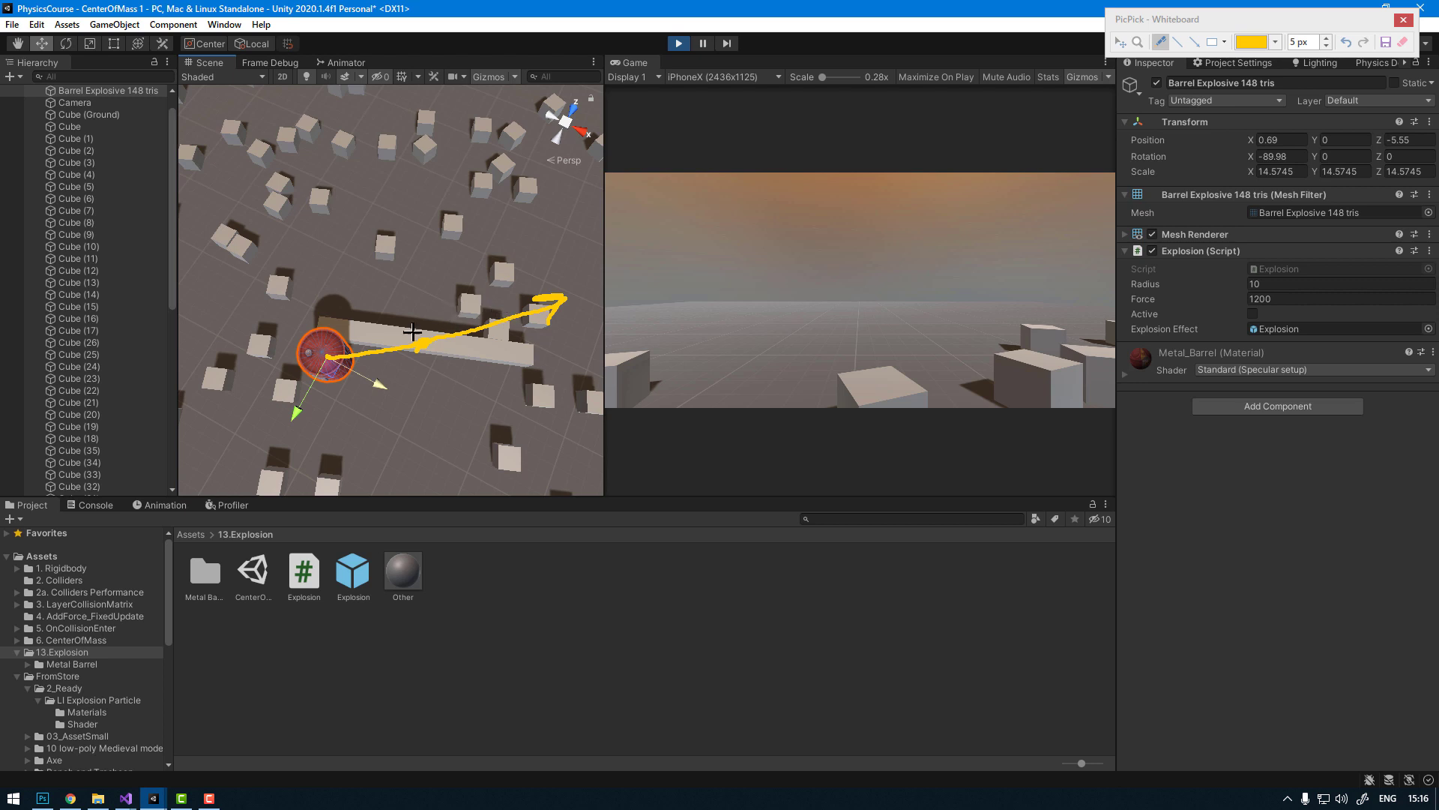
key(Escape)
middle_drag(428, 344, 432, 365)
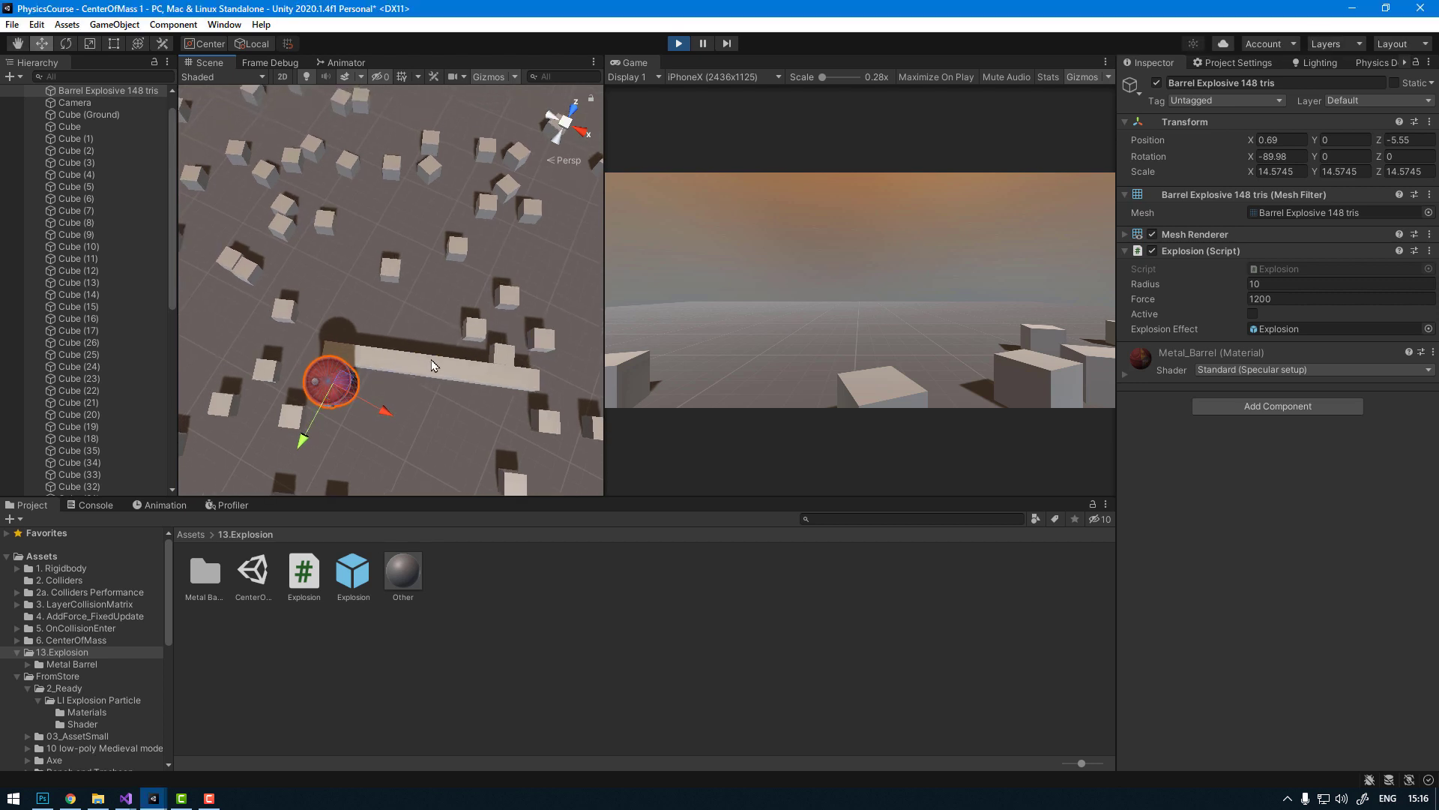
mouse_move(432, 383)
alt+mouse_down()
mouse_move(308, 238)
mouse_move(321, 351)
alt+mouse_up()
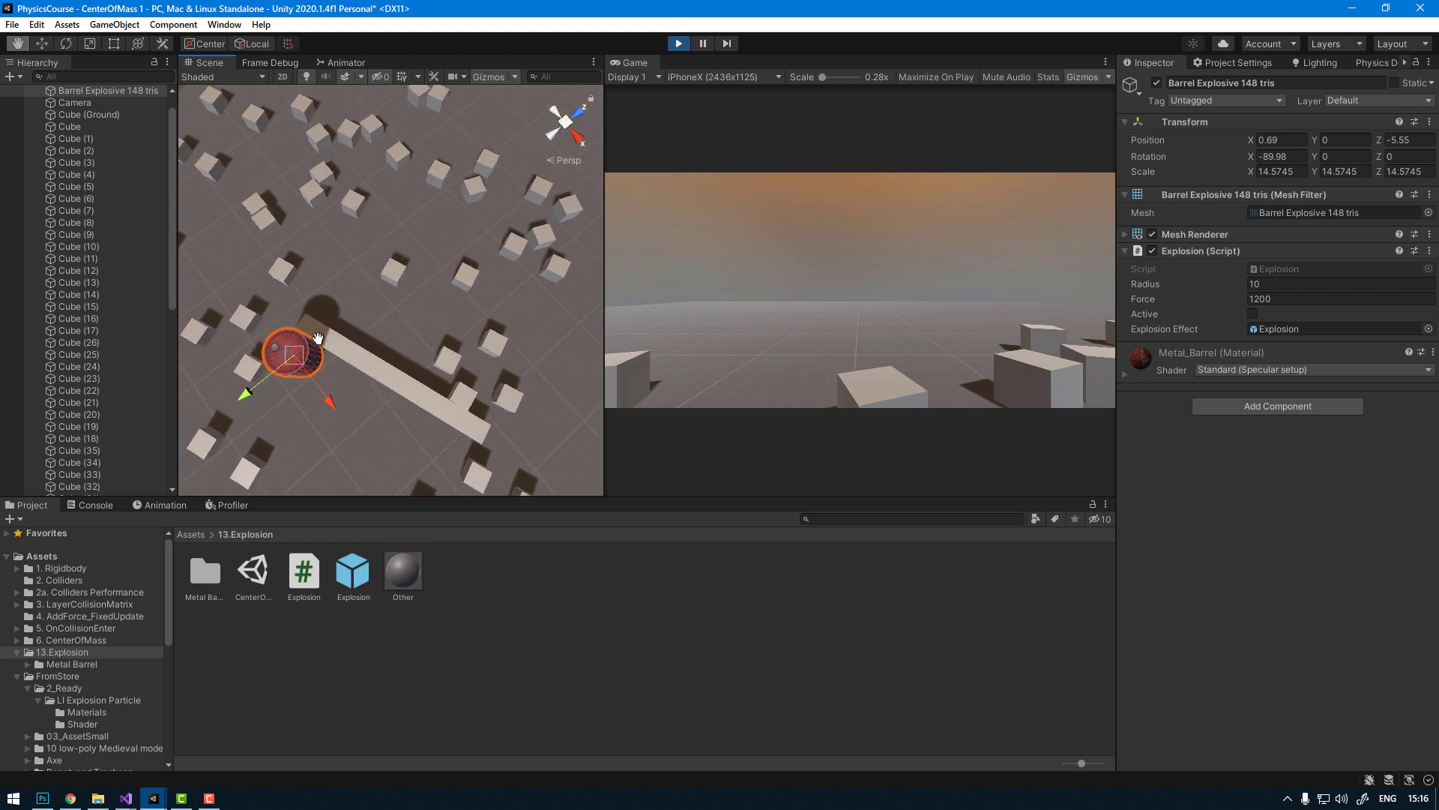
key(ctrl+shift+w)
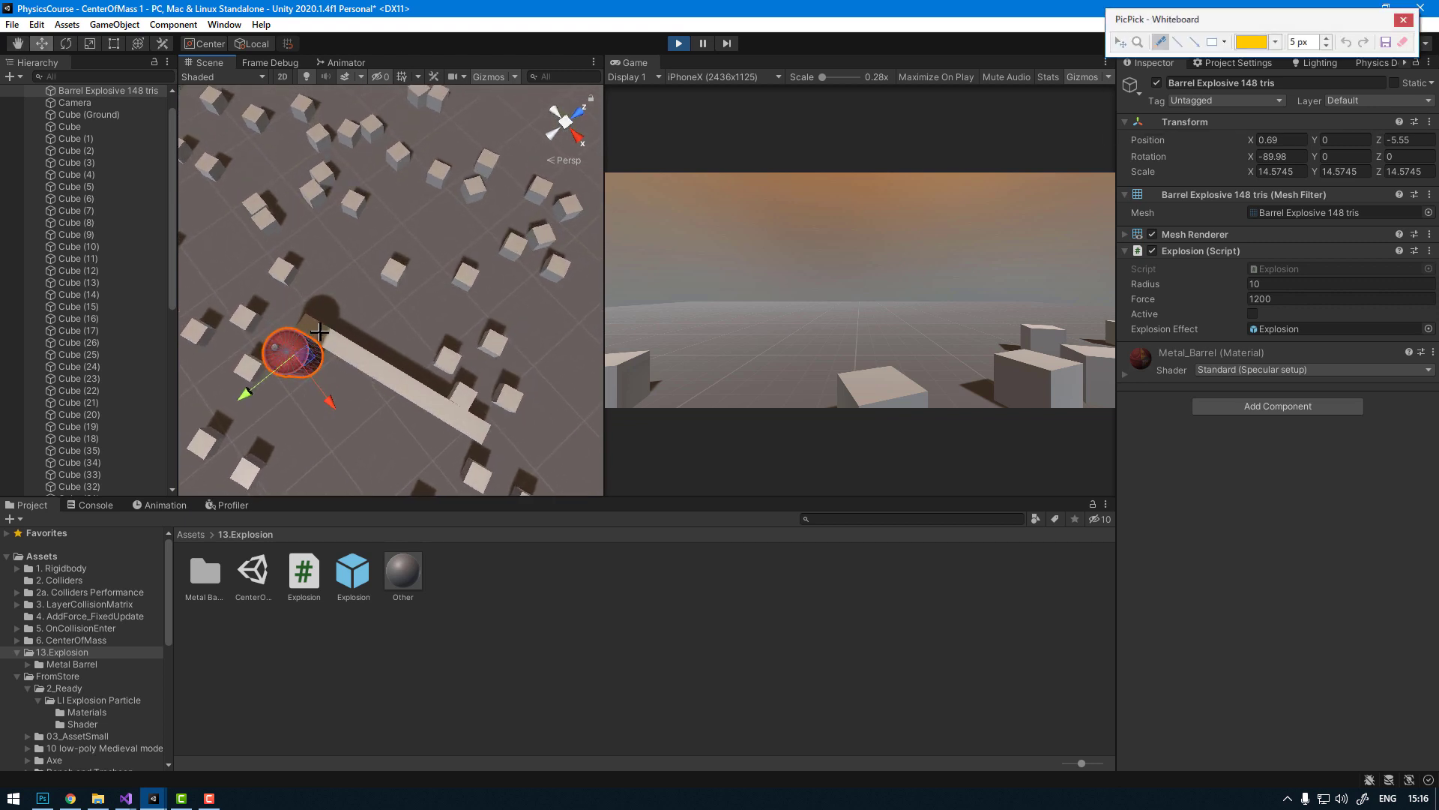
drag(320, 332, 358, 277)
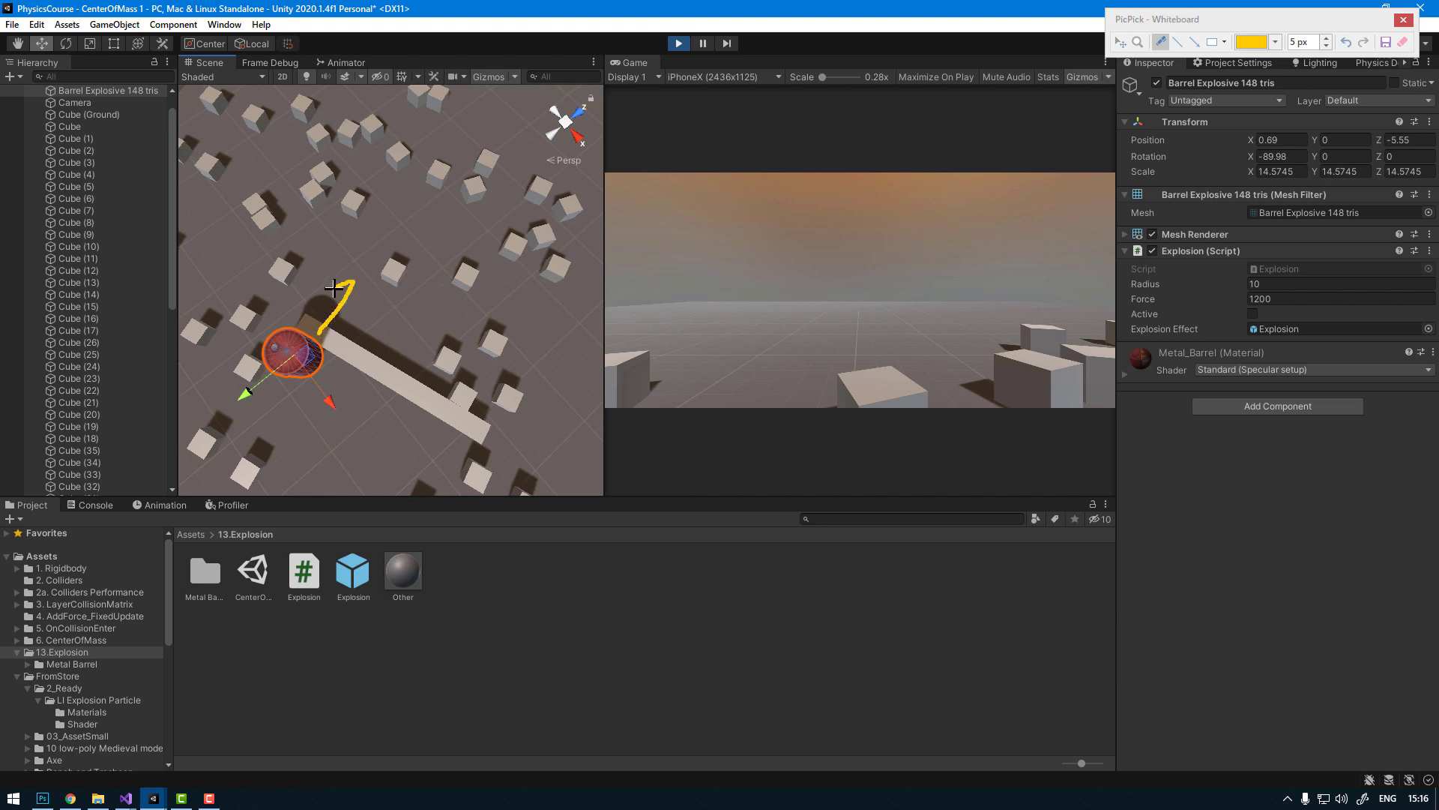
key(Escape)
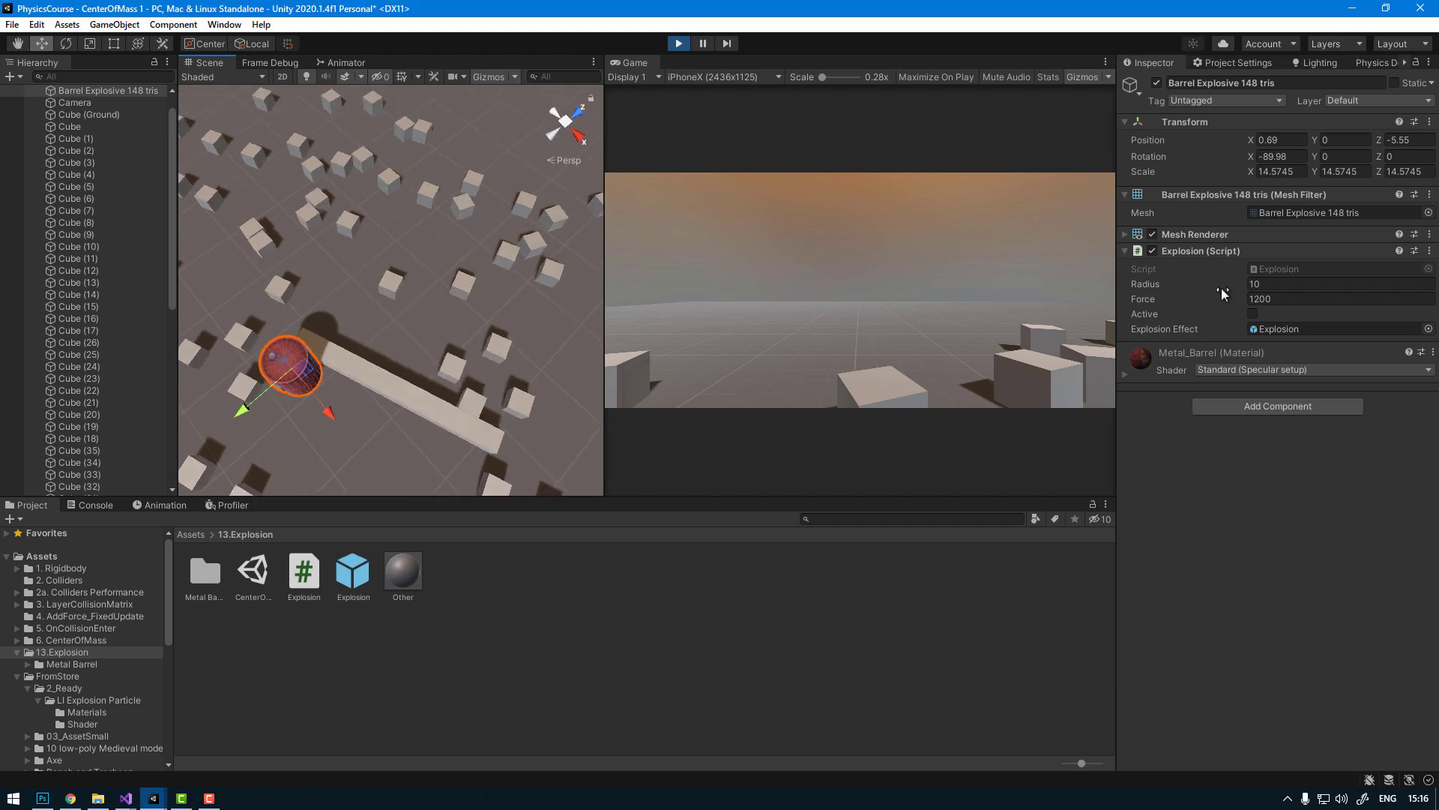
Step: Tick Active to detonate the barrel, inspect the scattered cubes, then stop Play mode
click(1252, 314)
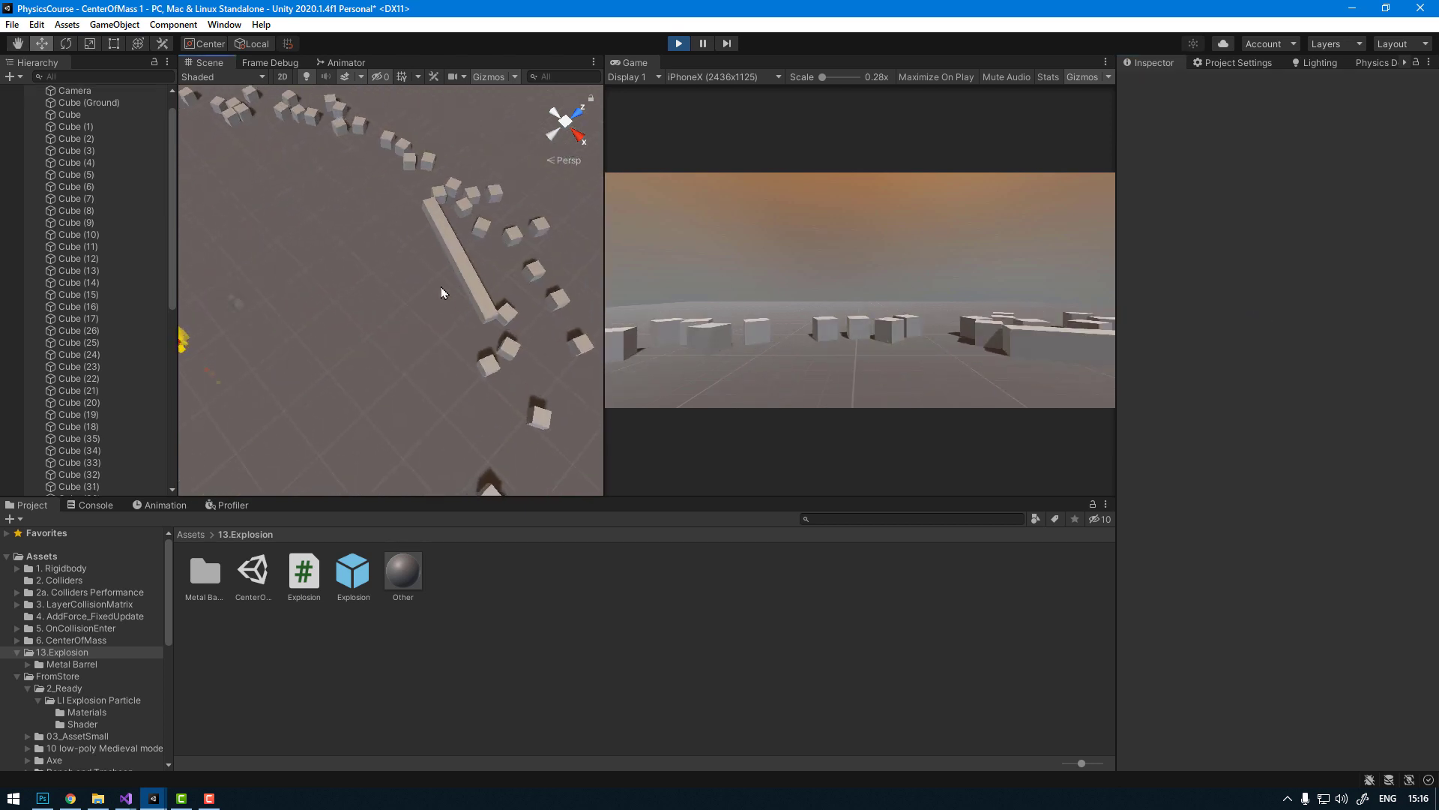
middle_drag(440, 286, 510, 275)
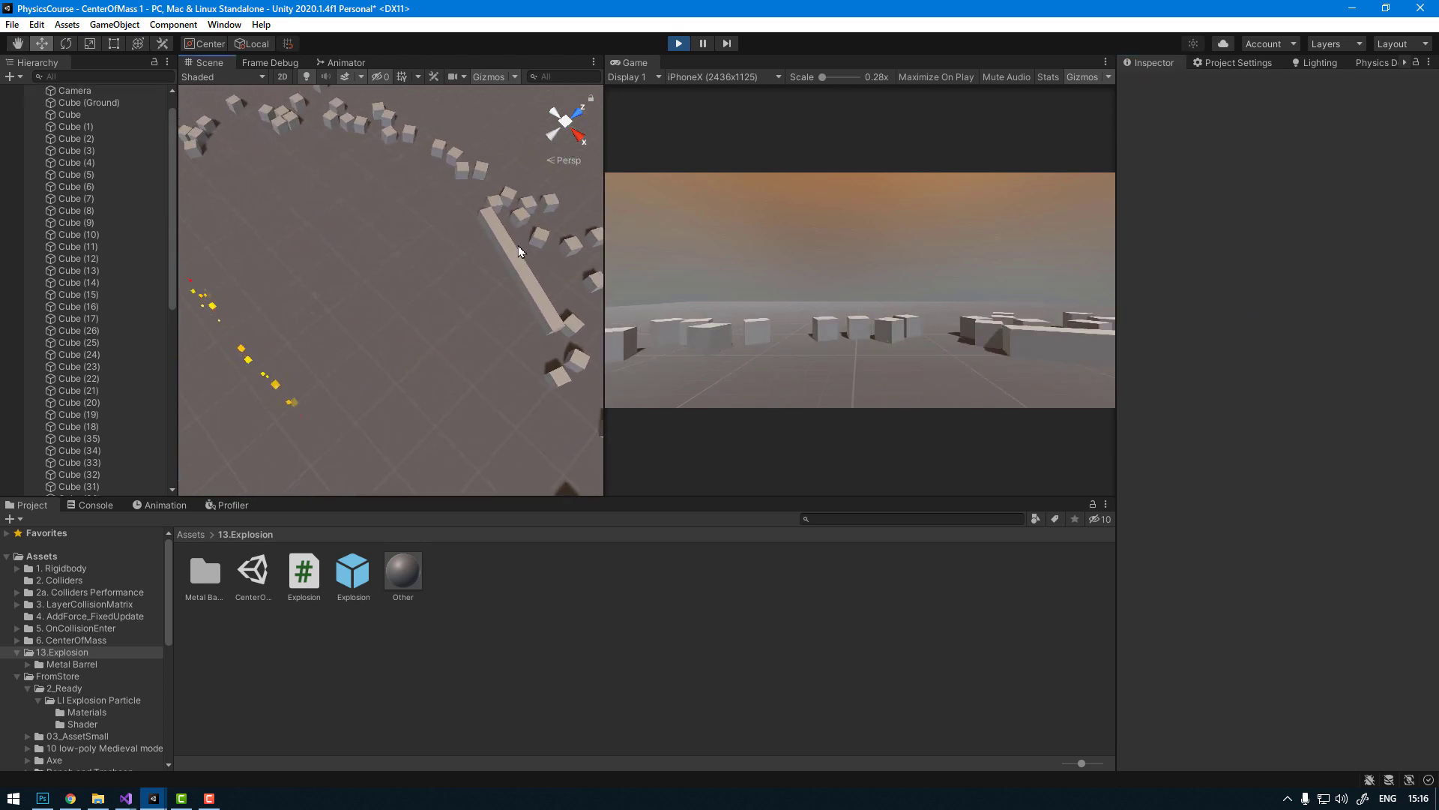
alt+drag(541, 249, 419, 311)
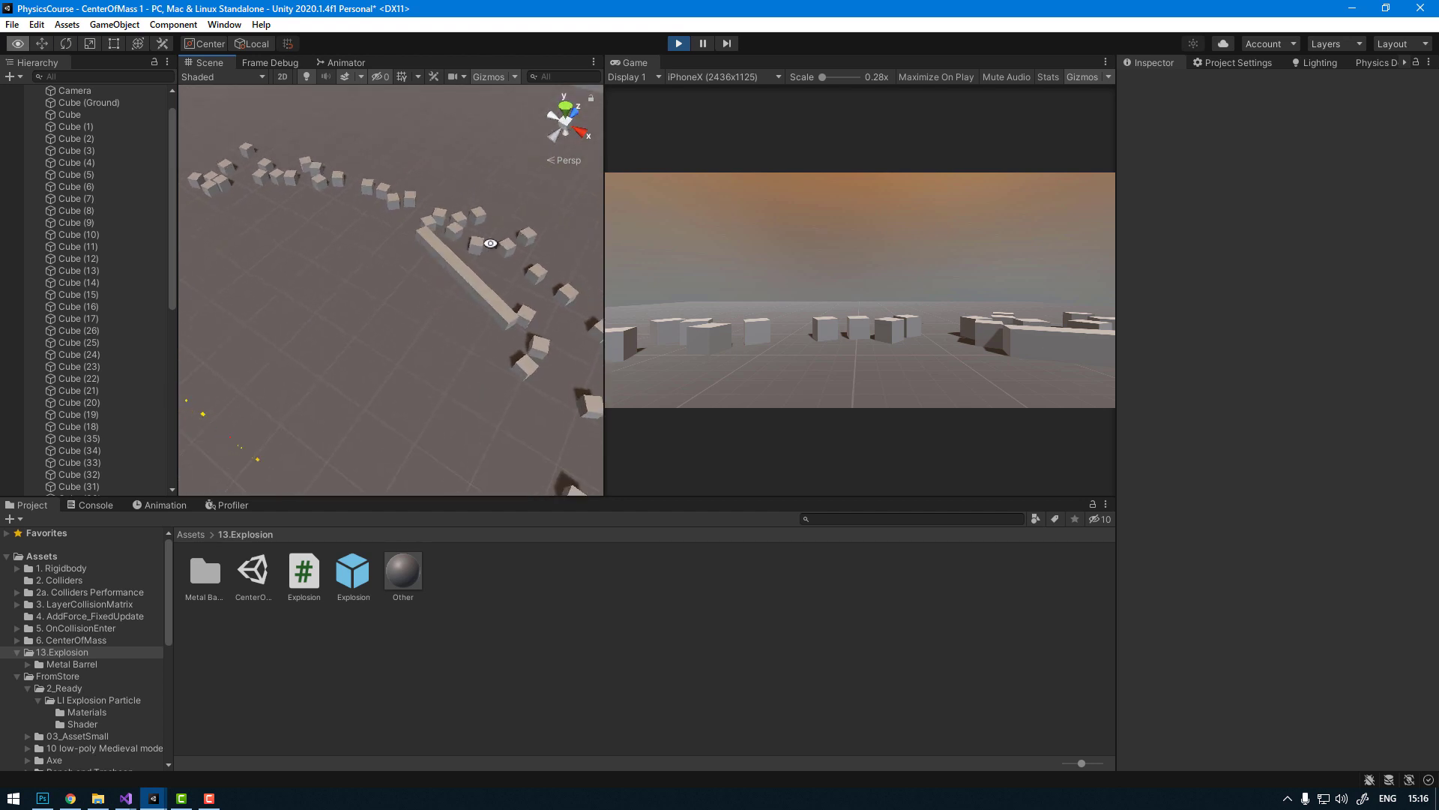
click(678, 43)
alt+right_drag(352, 353, 391, 385)
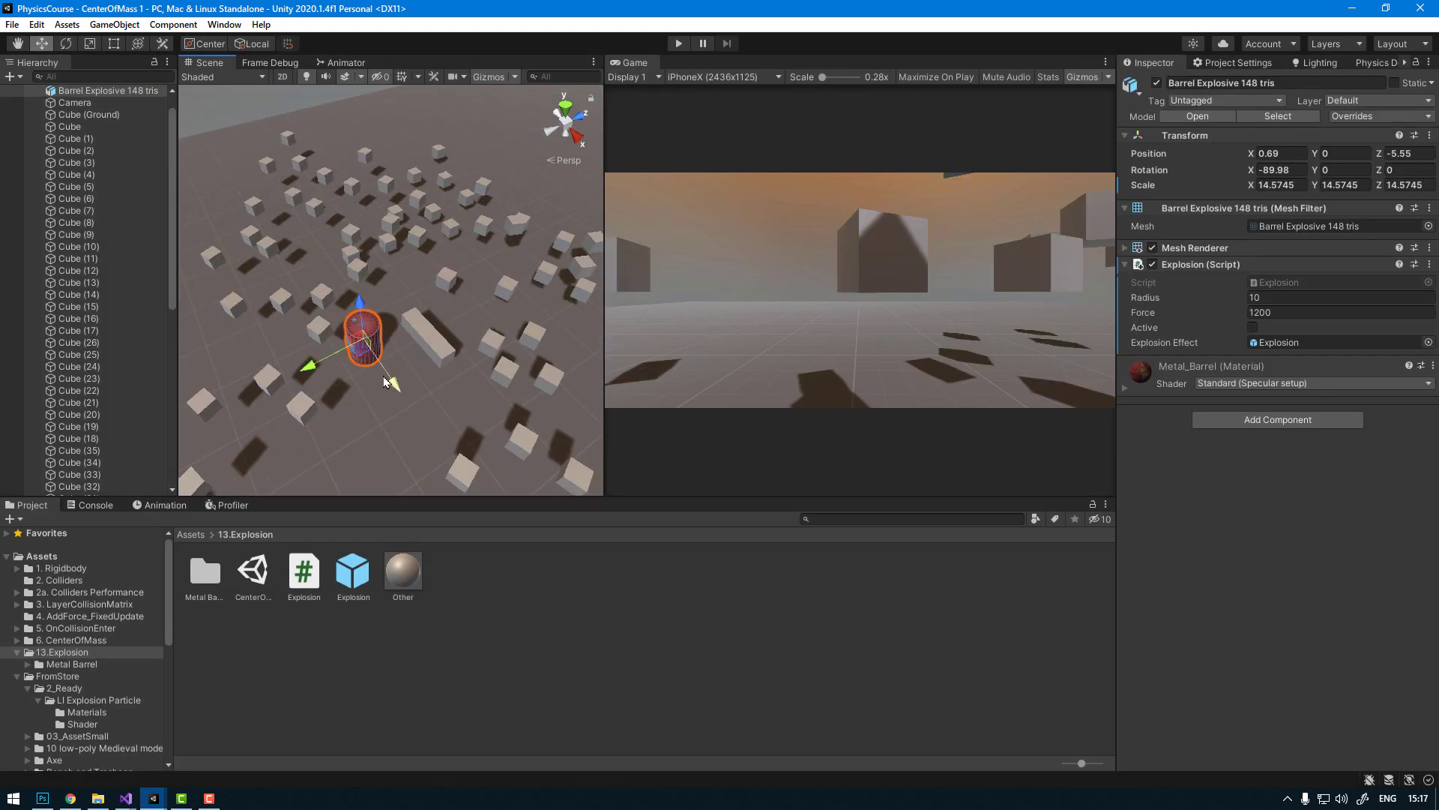
Step: Duplicate the explosive barrel and move the copy near the wall
middle_drag(386, 383, 373, 390)
key(ctrl+d)
drag(296, 375, 453, 338)
middle_drag(453, 338, 438, 348)
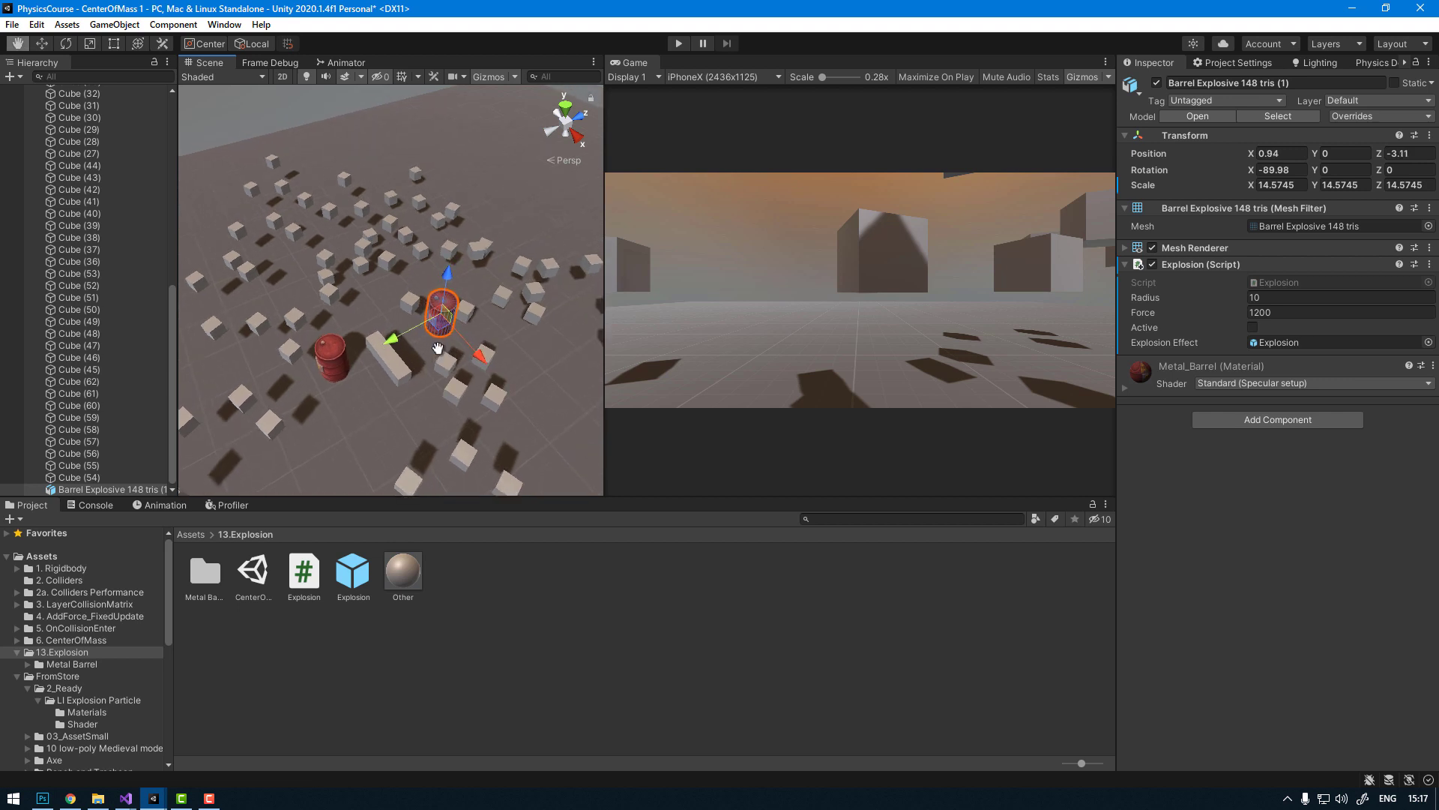
mouse_move(438, 347)
alt+mouse_down()
mouse_move(417, 407)
mouse_move(420, 338)
alt+mouse_up()
middle_drag(420, 337, 429, 321)
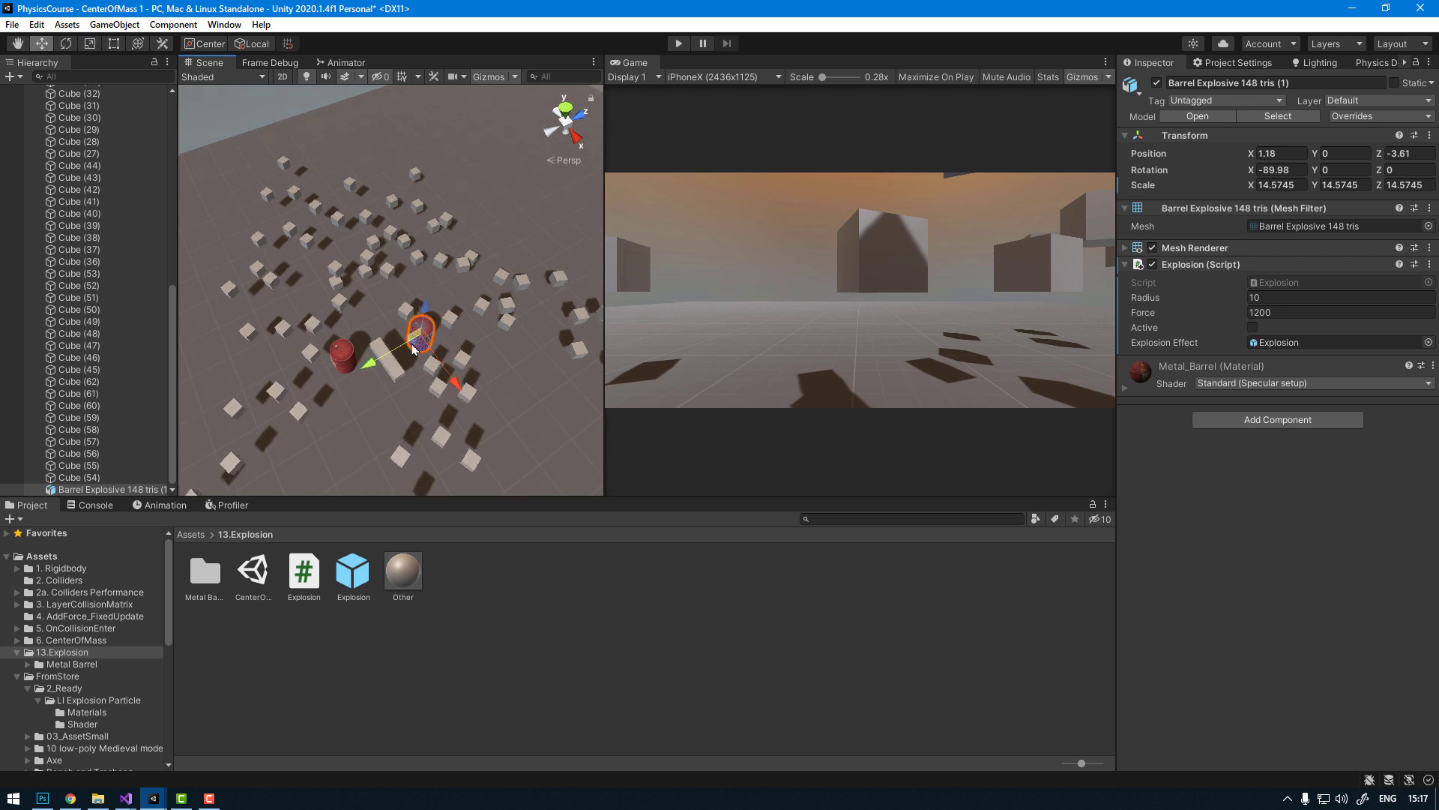
Step: Sketch on-screen rings marking the barrel's blast area, then close the annotations
key(ctrl+shift+w)
click(346, 358)
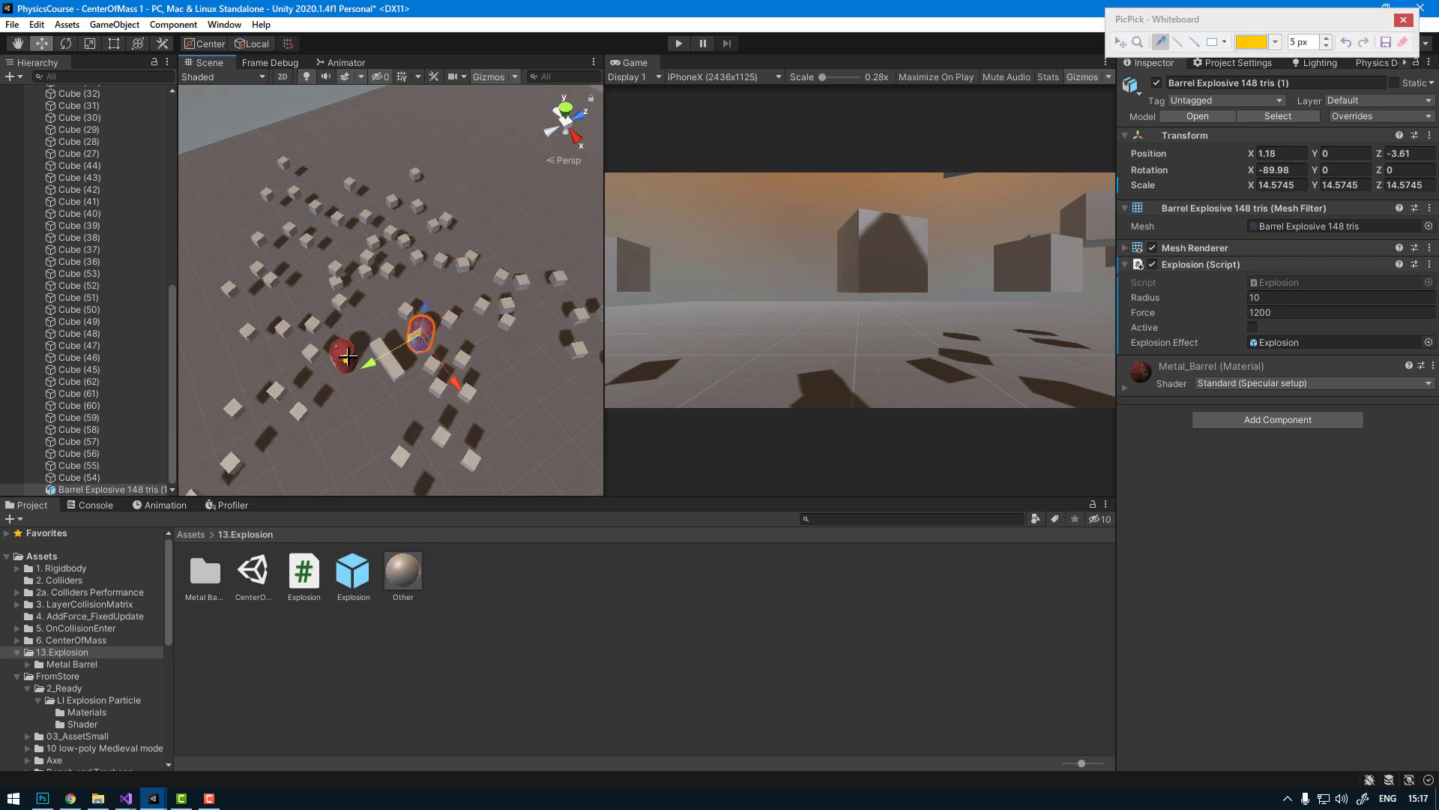
mouse_move(497, 227)
mouse_down()
mouse_move(553, 365)
mouse_move(482, 210)
mouse_up()
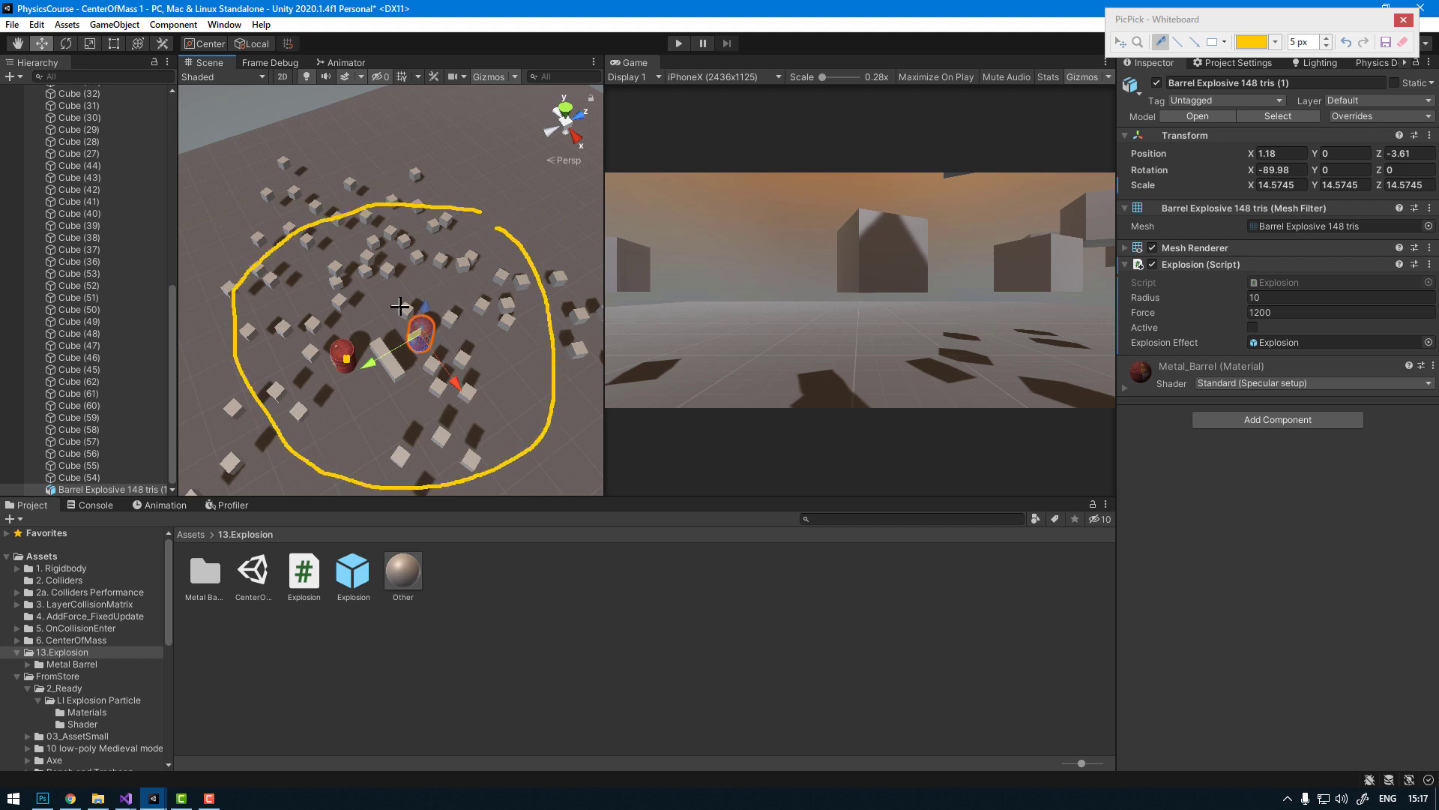
mouse_move(376, 288)
mouse_down()
mouse_move(384, 401)
mouse_move(307, 352)
mouse_move(373, 300)
mouse_up()
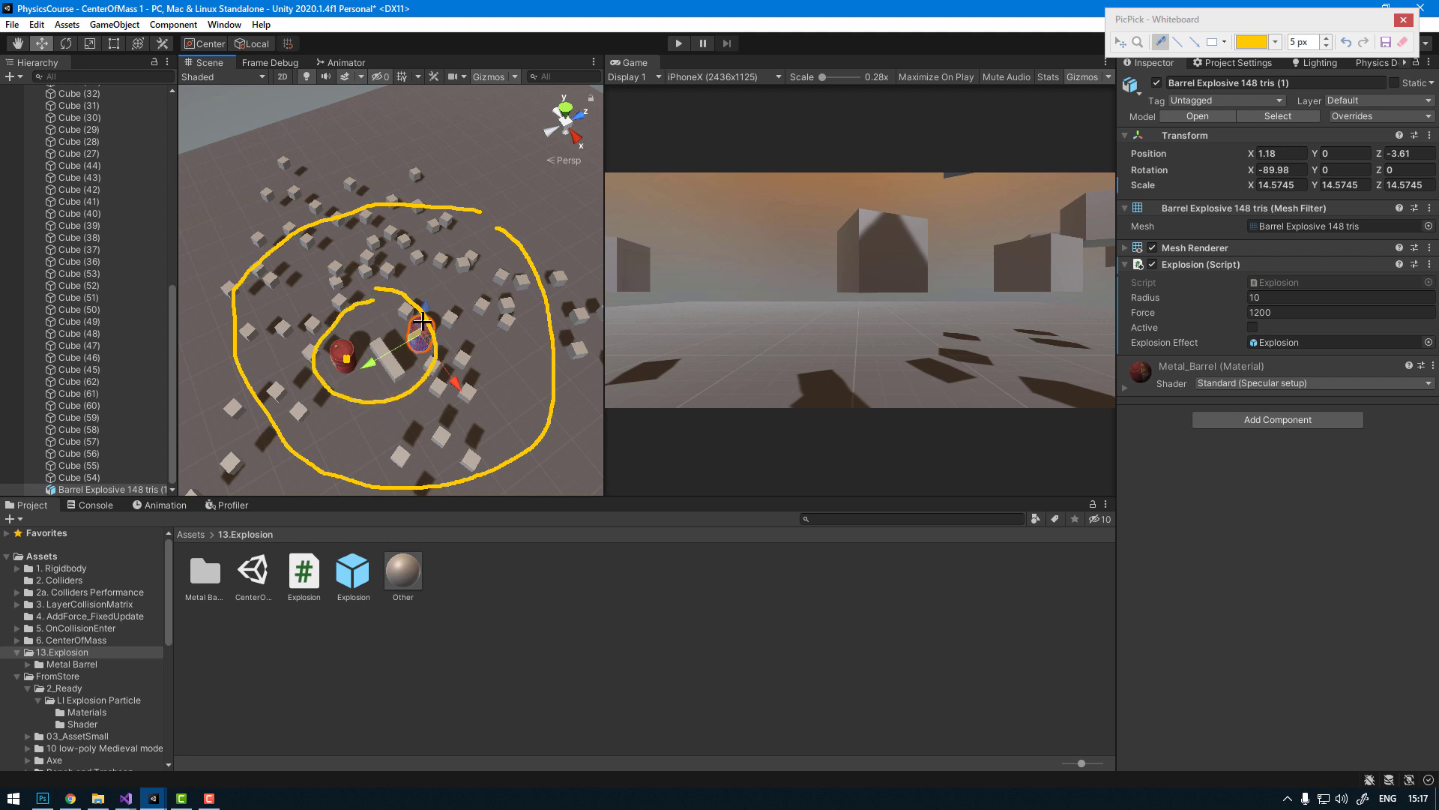
key(Escape)
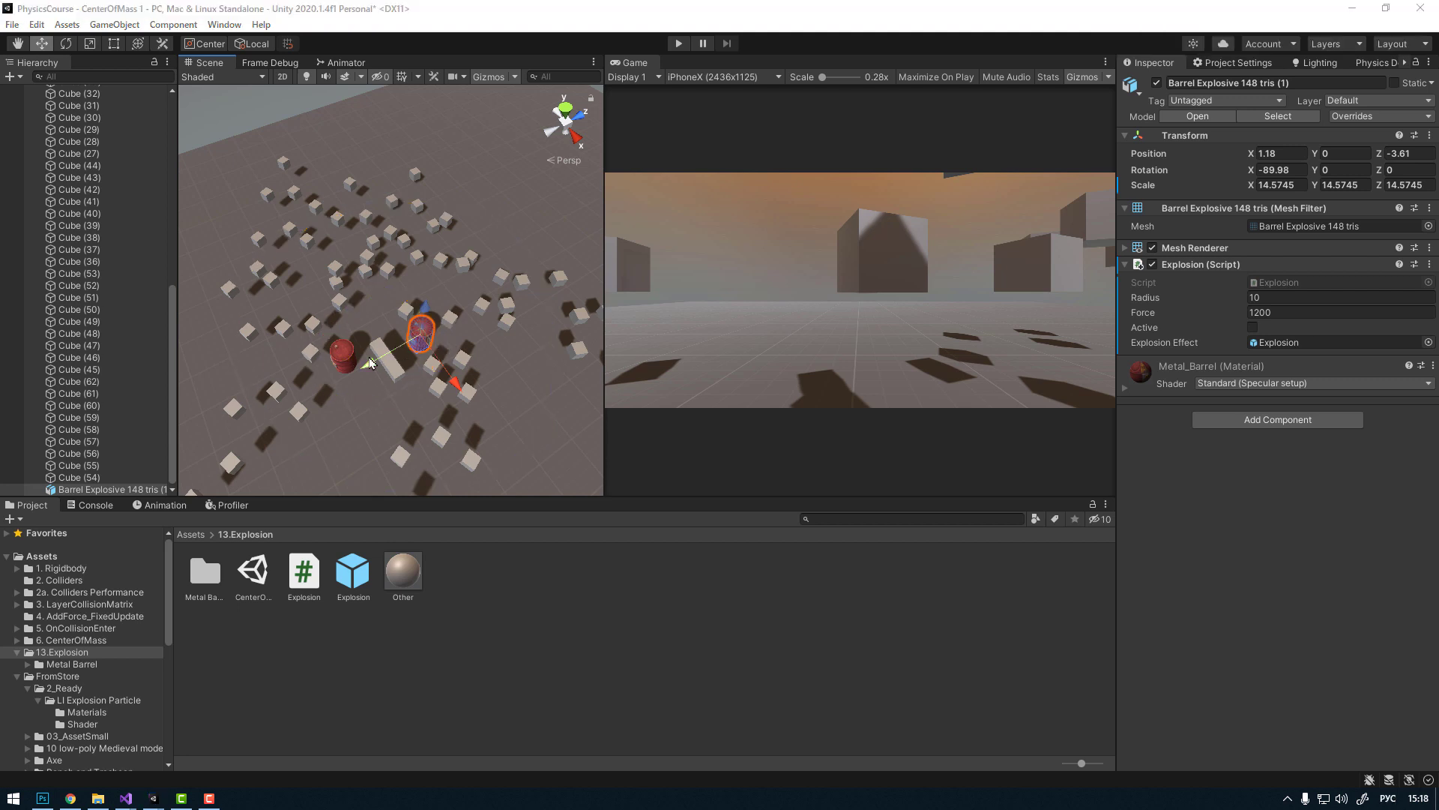
Step: Undo the duplication so only the original Barrel Explosive remains
scroll(403, 329, up, 3)
key(ctrl+z)
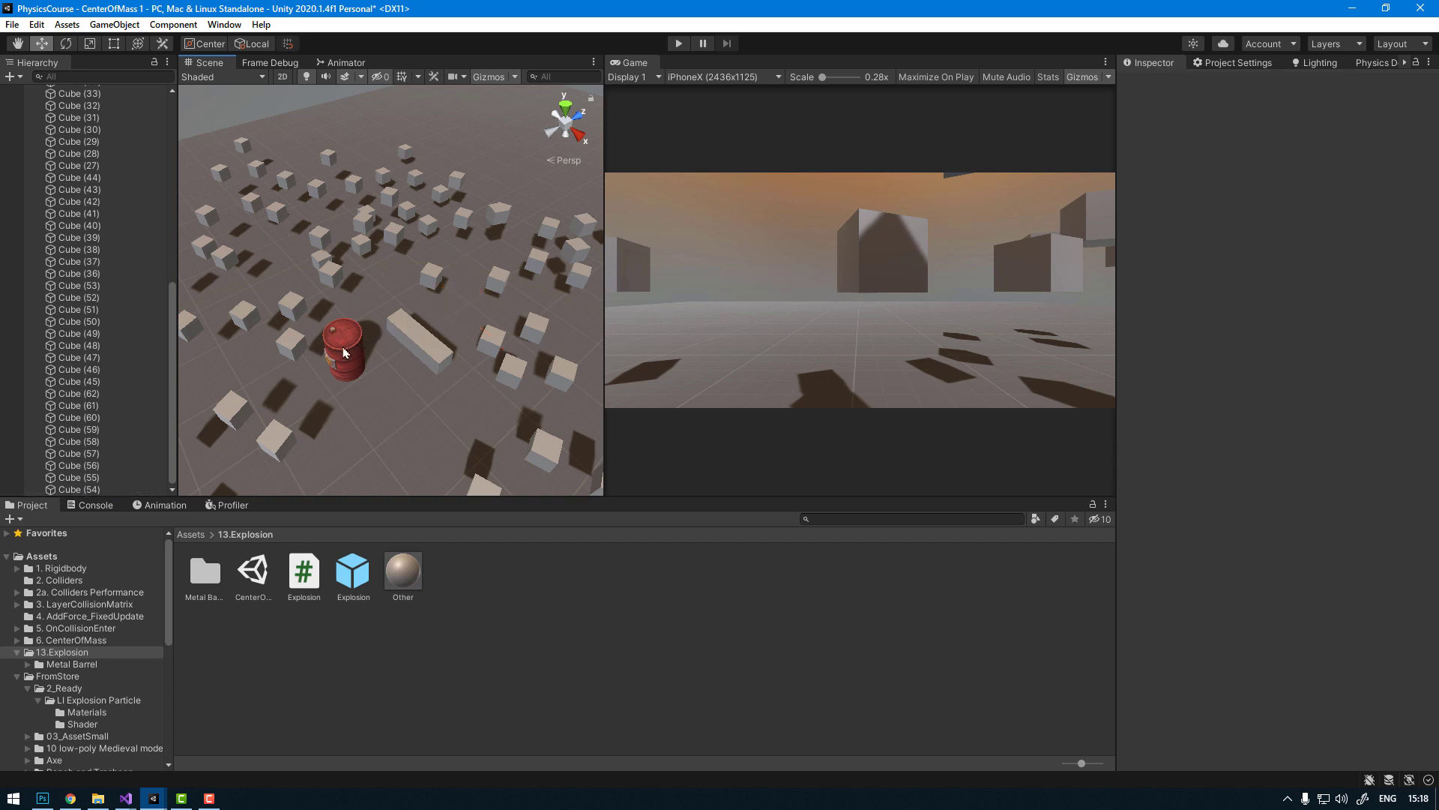
scroll(379, 373, up, 1)
Step: Add a Rigidbody to the barrel and set its Mass to 5
click(1224, 420)
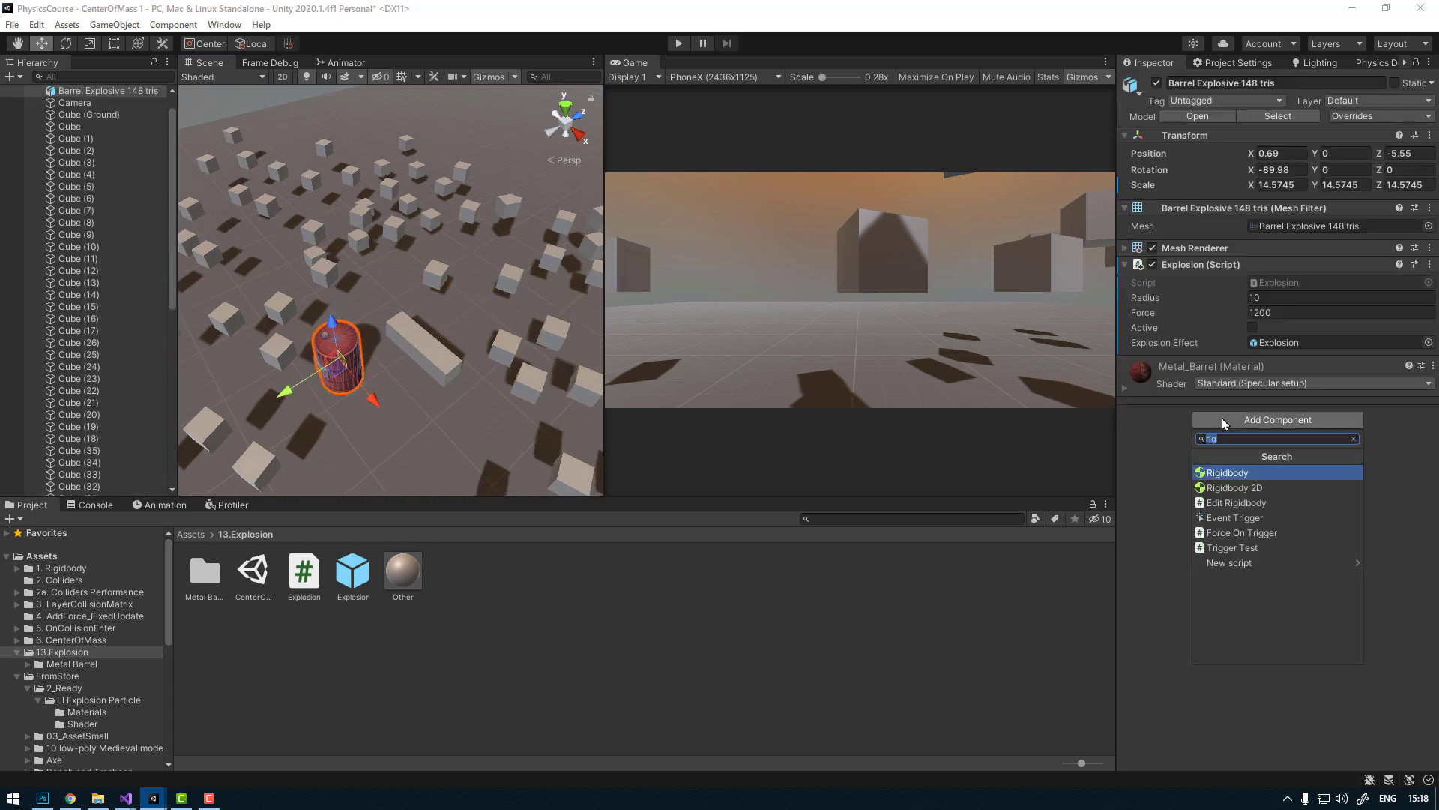
text(ri)
key(Return)
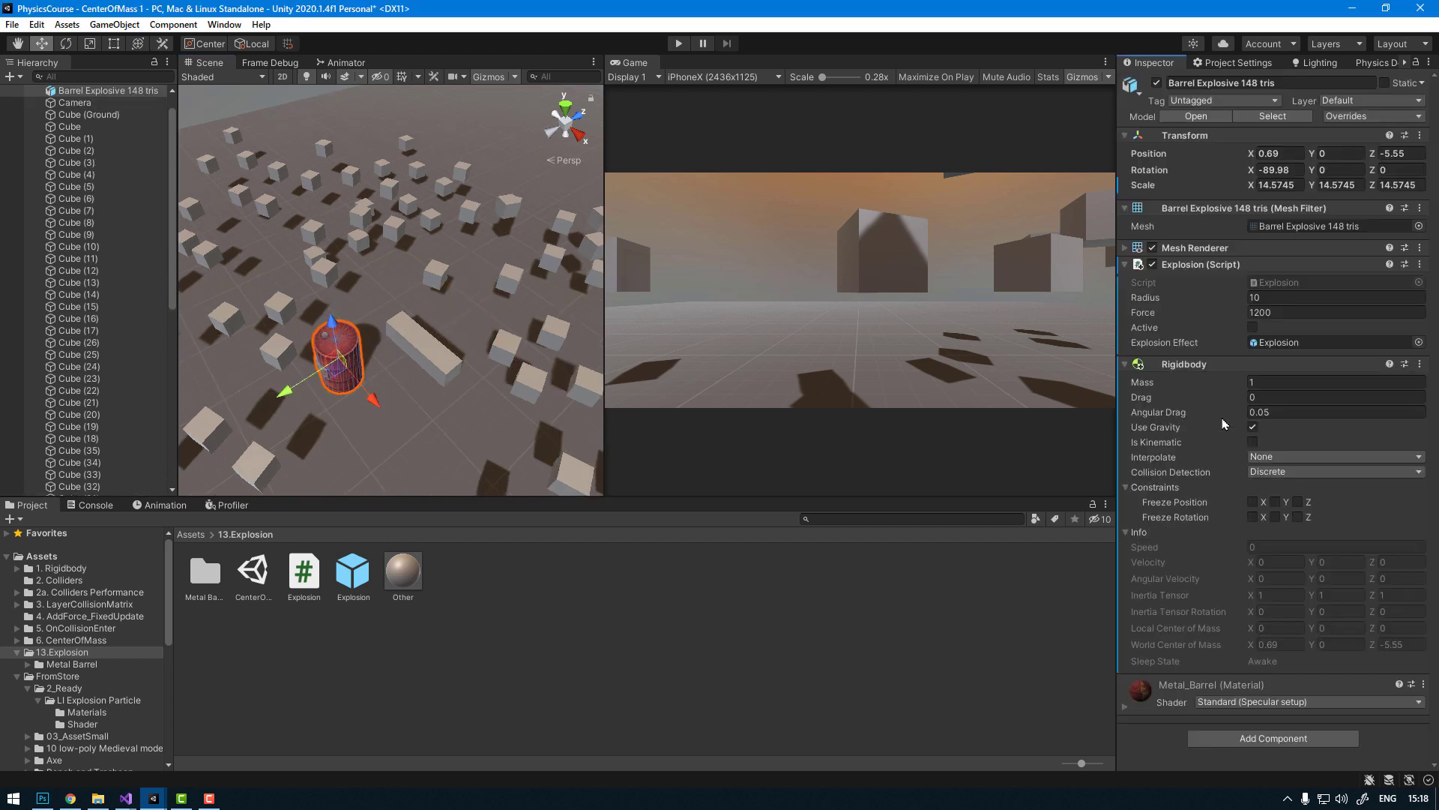
click(1145, 535)
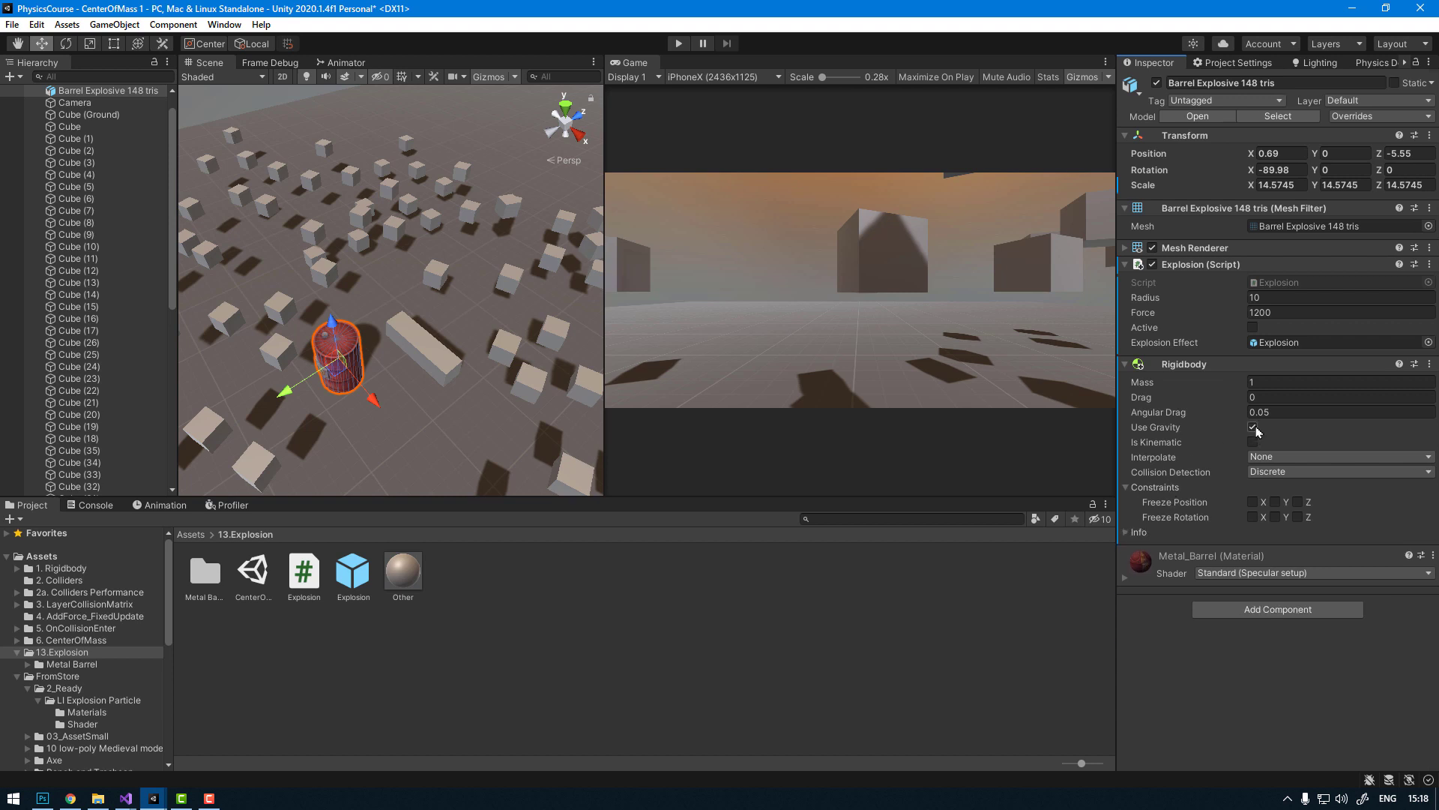
click(1251, 380)
text(5)
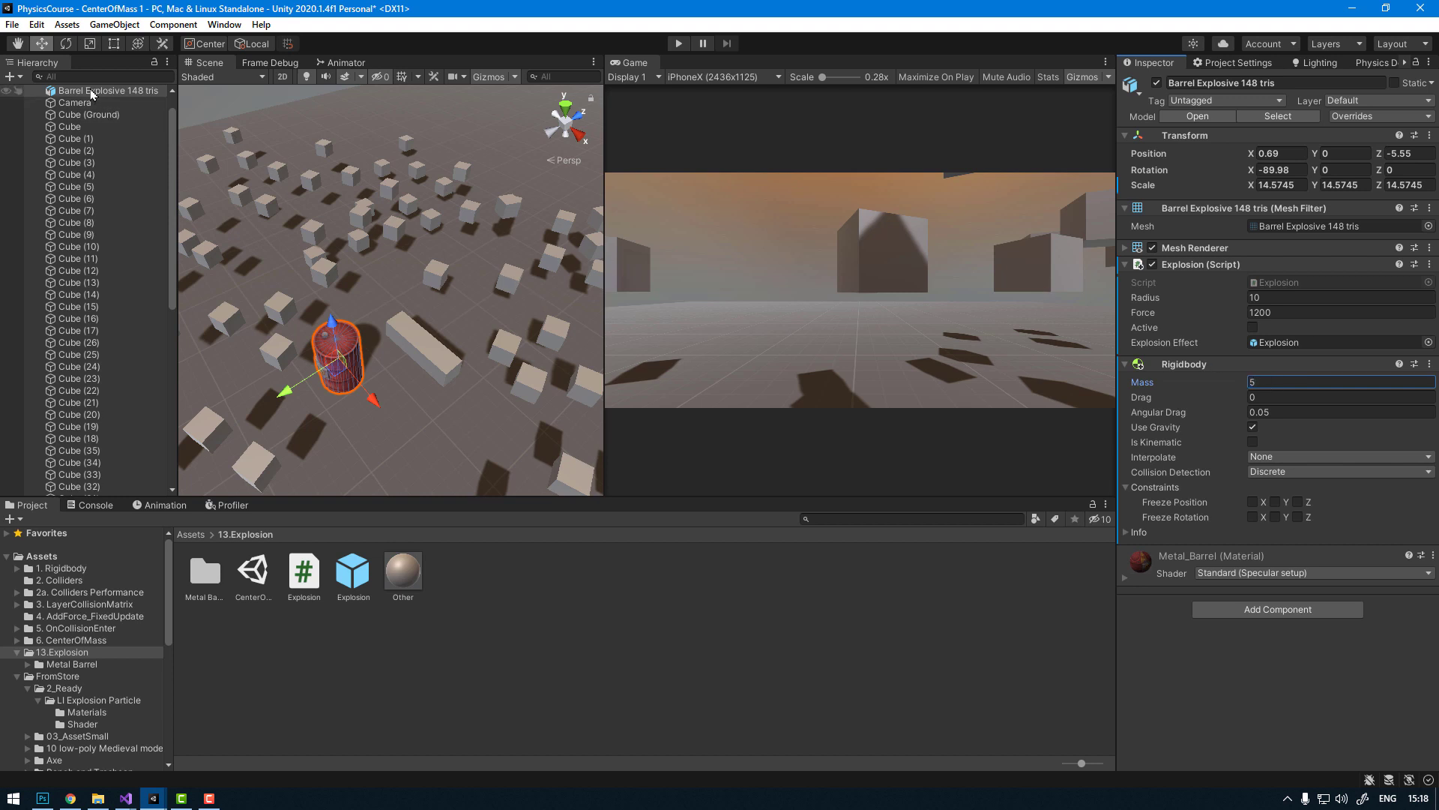
Step: Save the barrel as an Original Prefab in 13.Explosion and place a copy beside the long block
drag(91, 91, 527, 615)
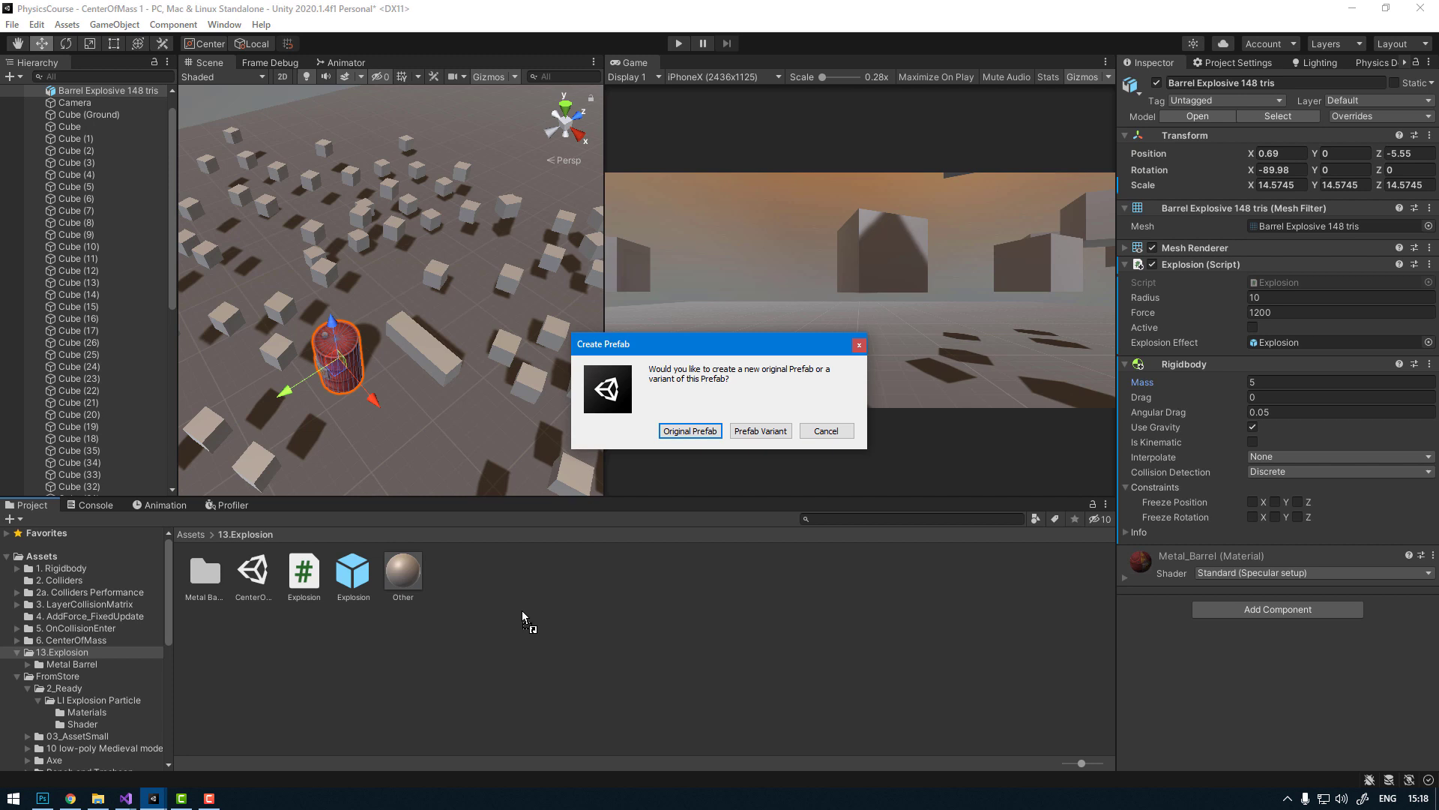
click(708, 431)
click(337, 376)
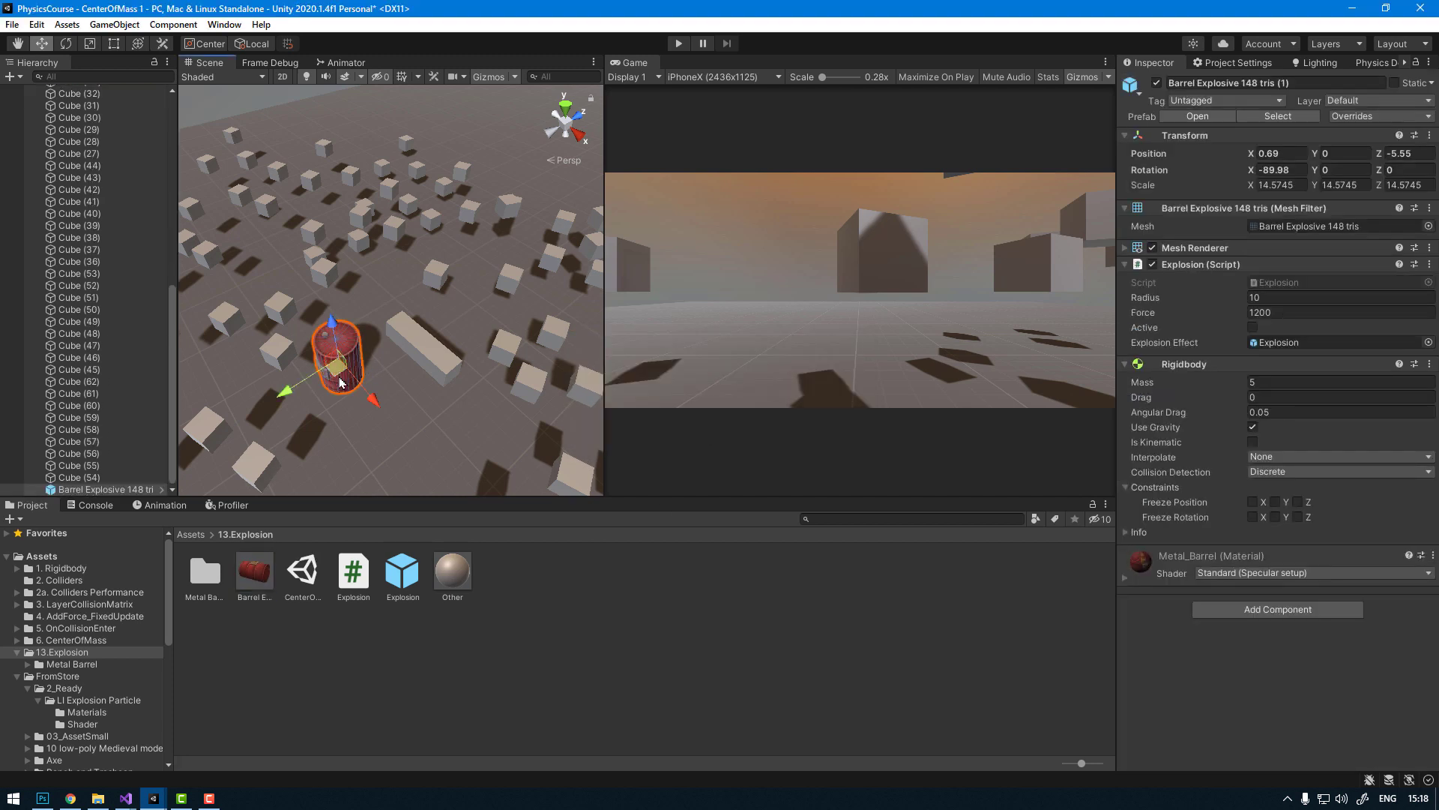
key(ctrl+d)
mouse_move(345, 375)
mouse_down()
mouse_move(471, 326)
mouse_move(286, 360)
mouse_move(375, 345)
mouse_up()
click(322, 345)
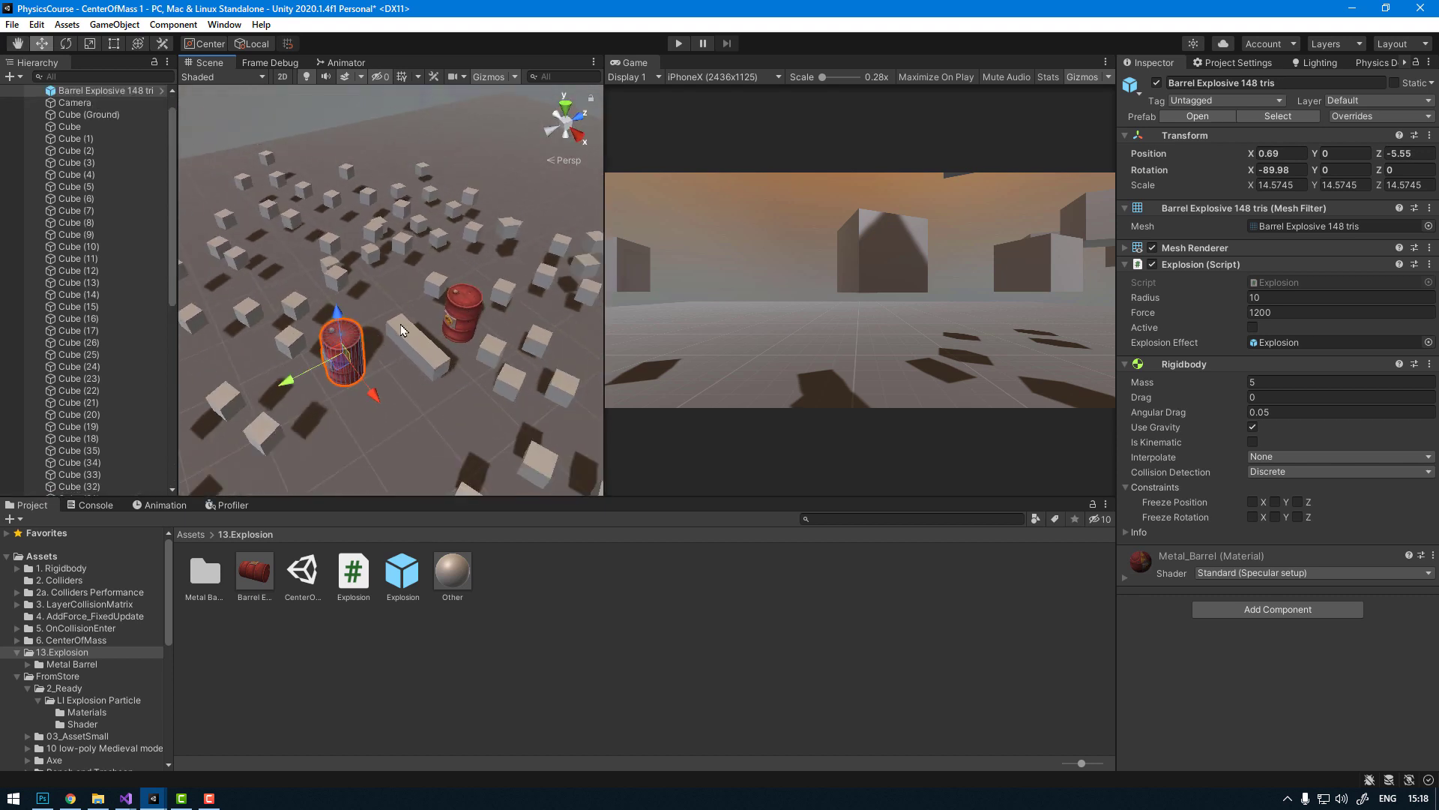
Step: Open the Explosion script from the barrel's component for editing
alt+drag(495, 341, 439, 335)
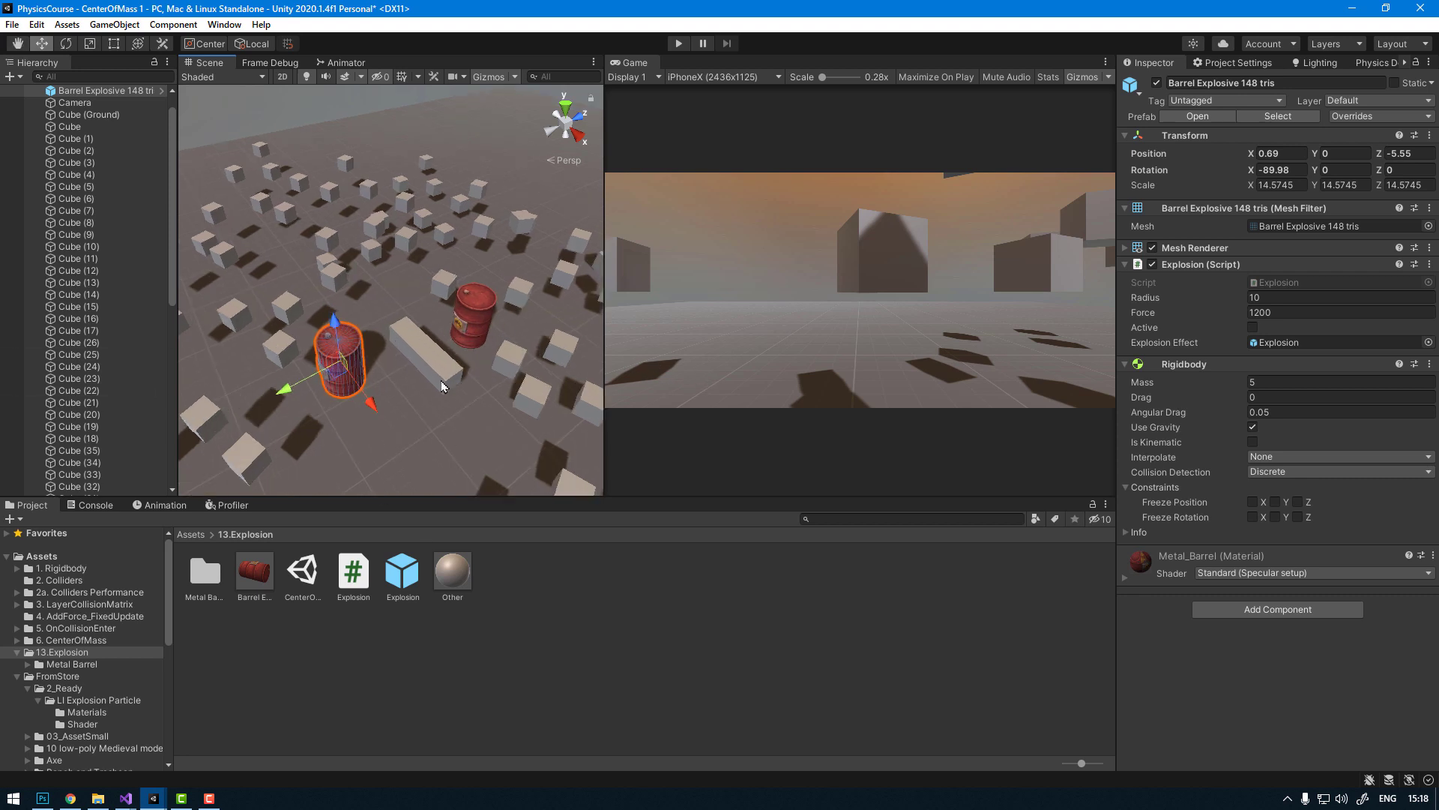
alt+drag(443, 386, 452, 411)
scroll(1076, 263, up, 1)
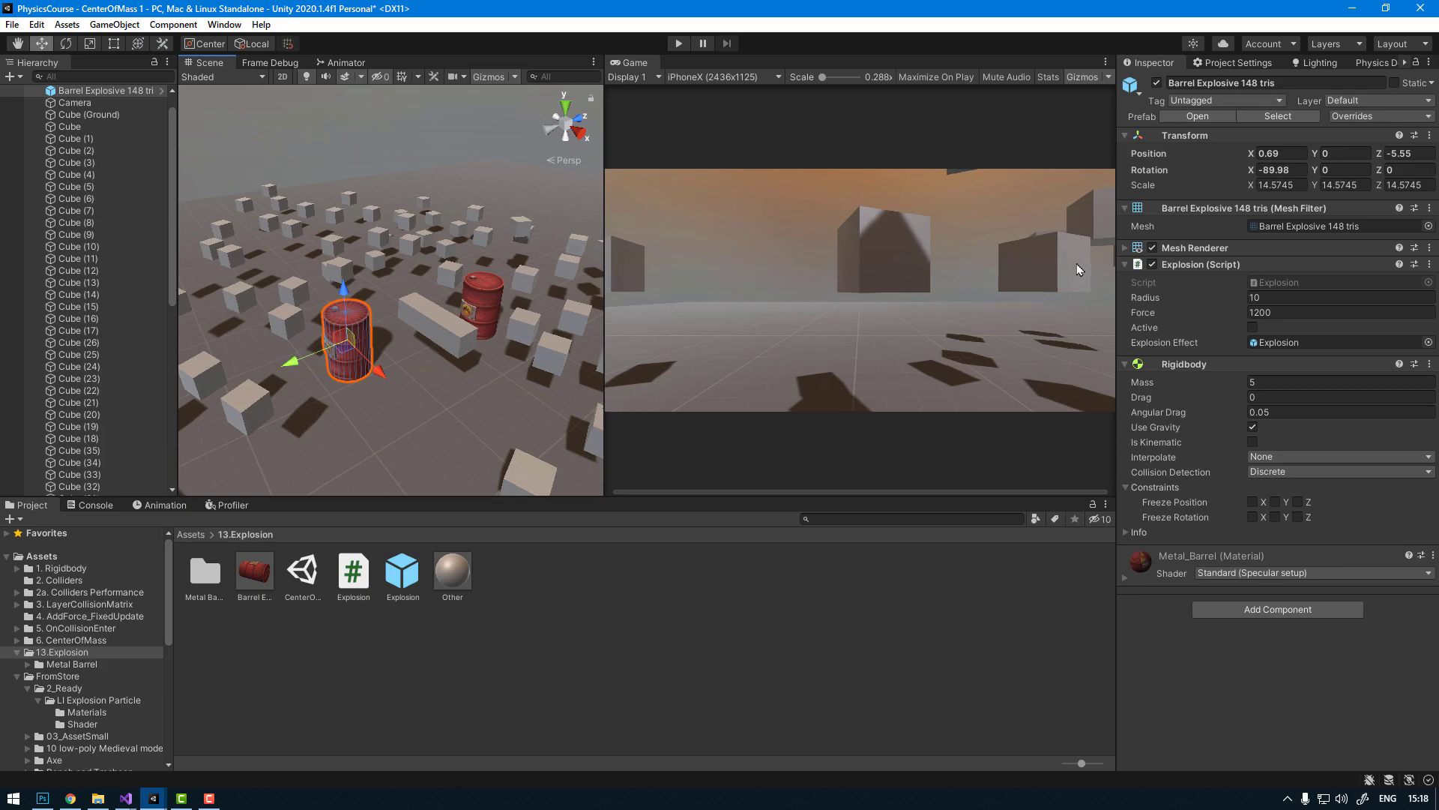
double_click(1279, 287)
Step: Create an OnDrawGizmos method stub below Explode, pointing out MonoBehaviour and Update
scroll(364, 493, down, 5)
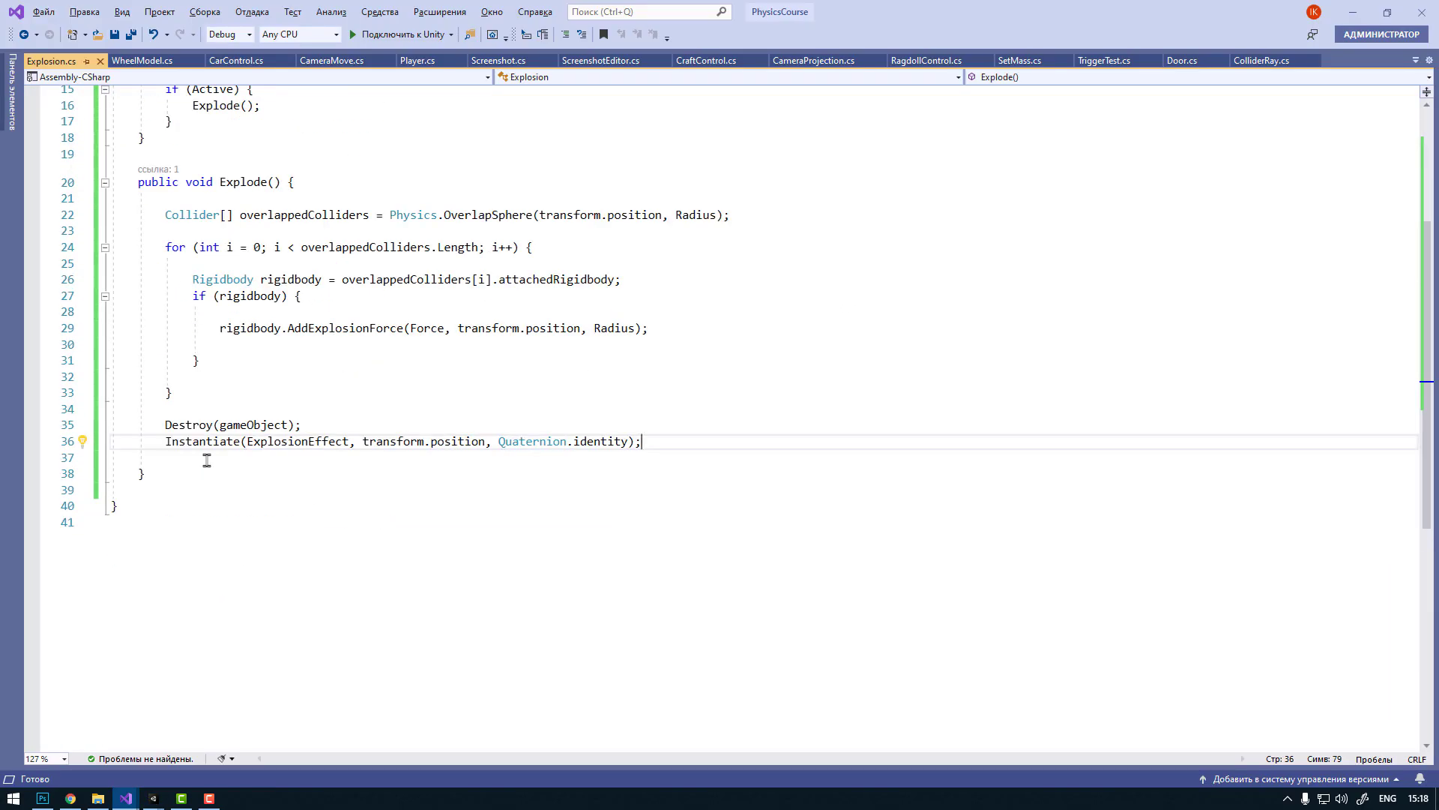
click(190, 490)
key(Return)
key(Return)
key(Up)
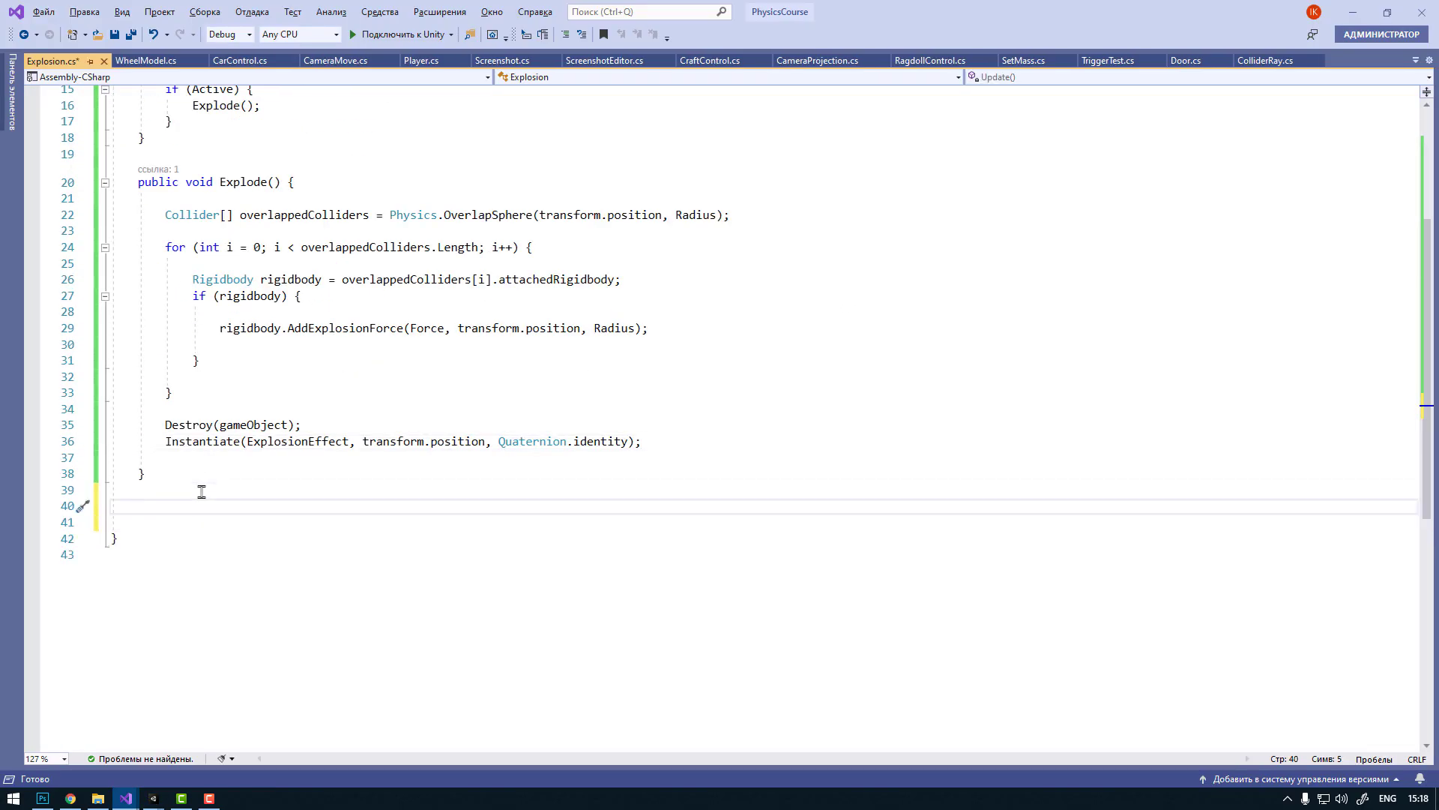
text(ondra)
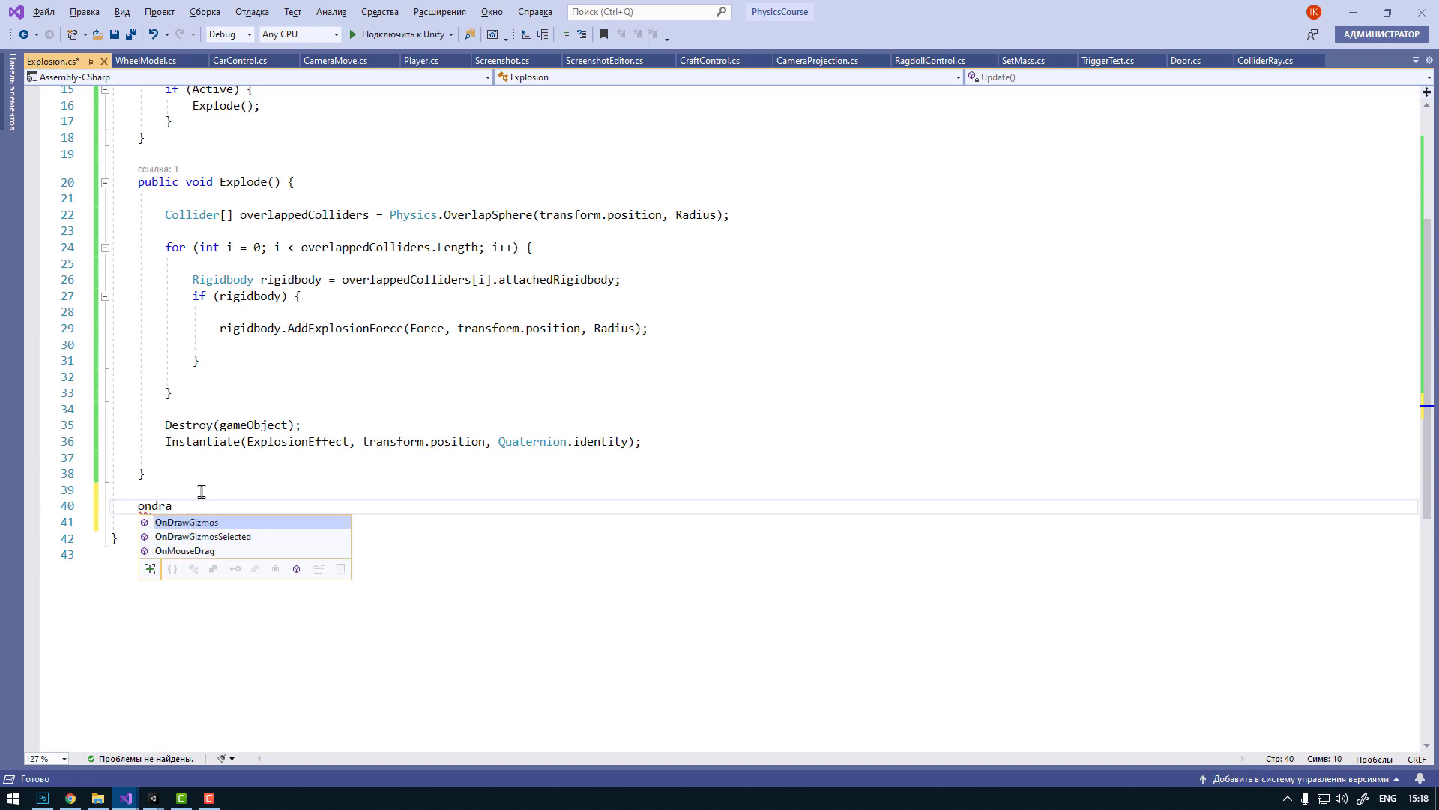
key(Tab)
key(Return)
scroll(238, 532, up, 2)
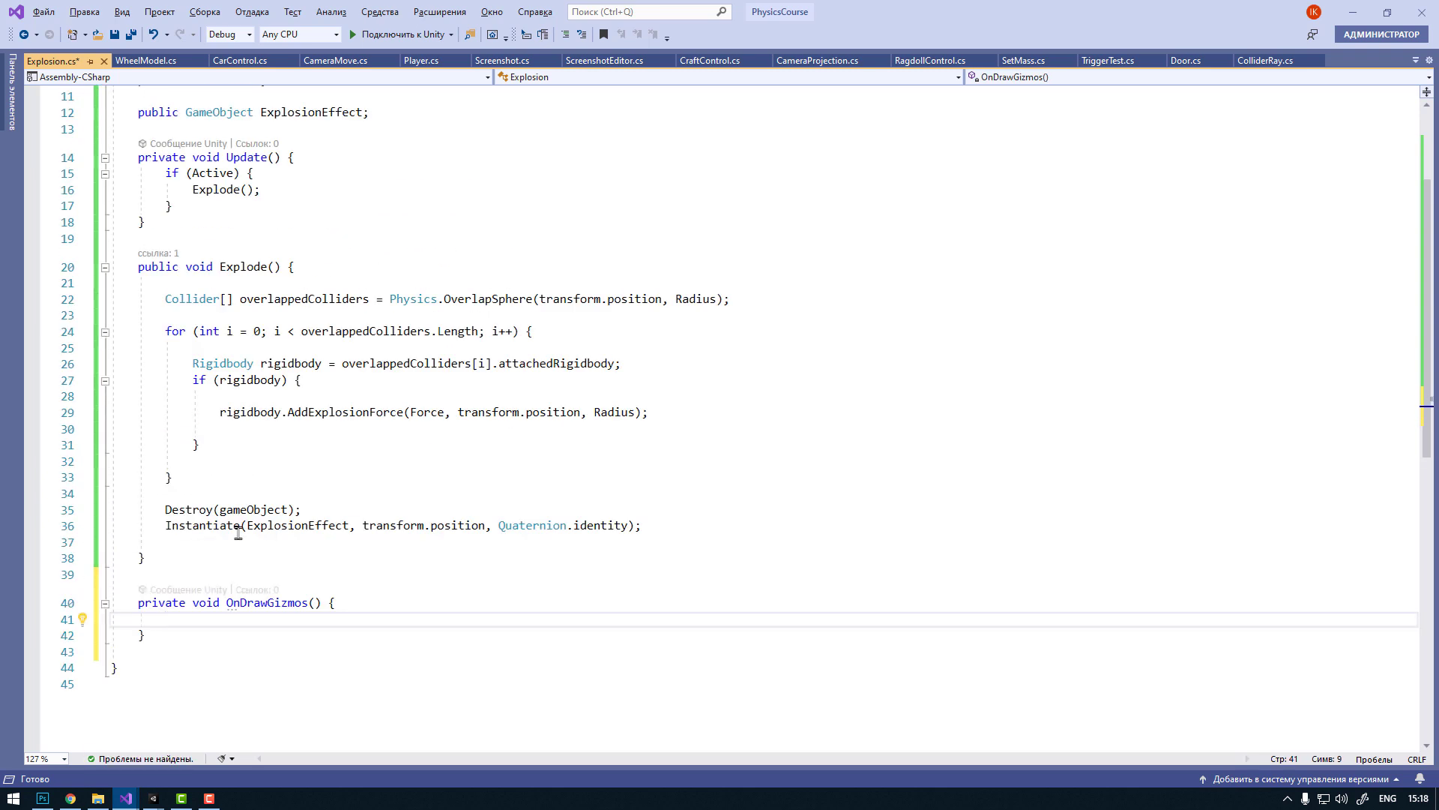
scroll(239, 532, up, 2)
scroll(259, 521, up, 2)
double_click(323, 173)
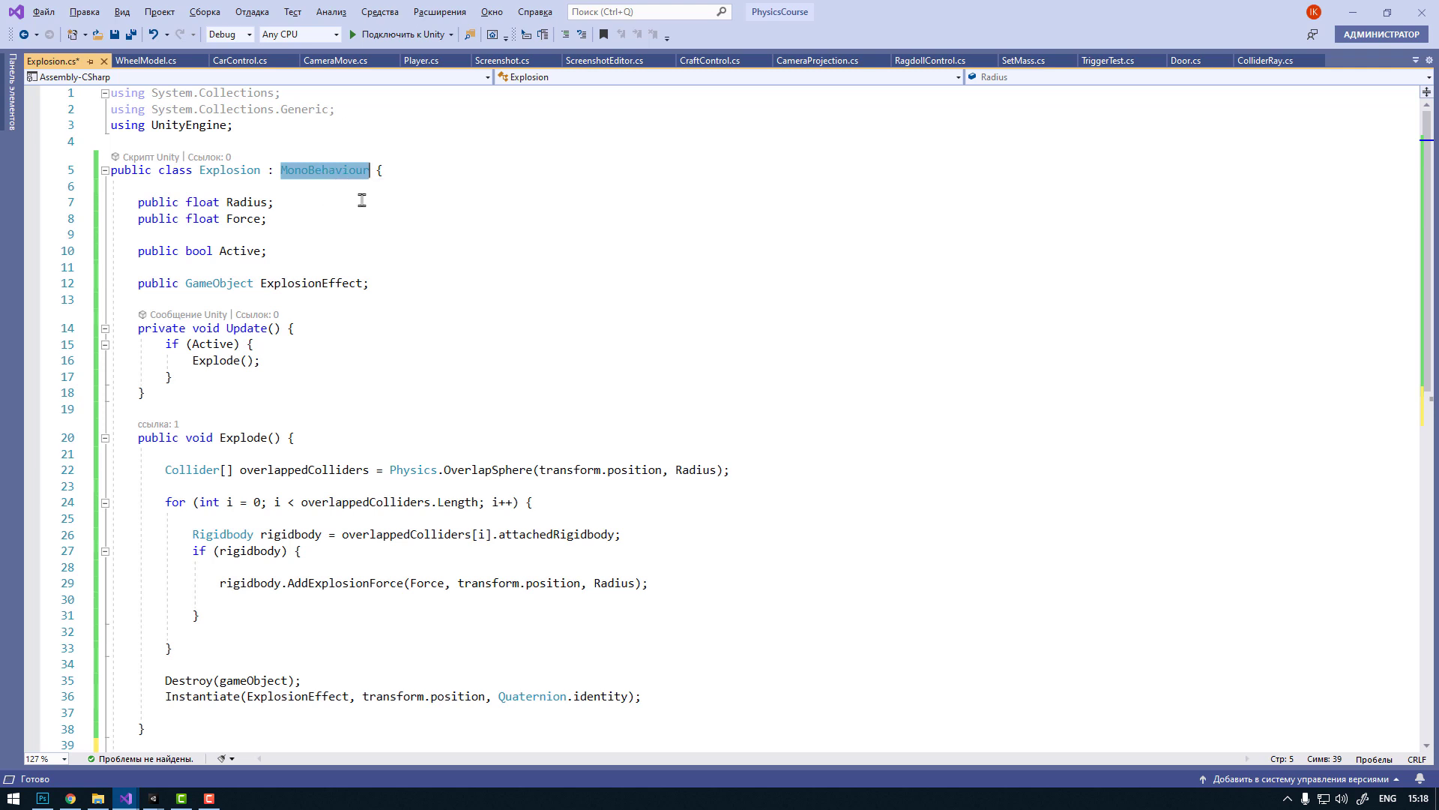
double_click(249, 328)
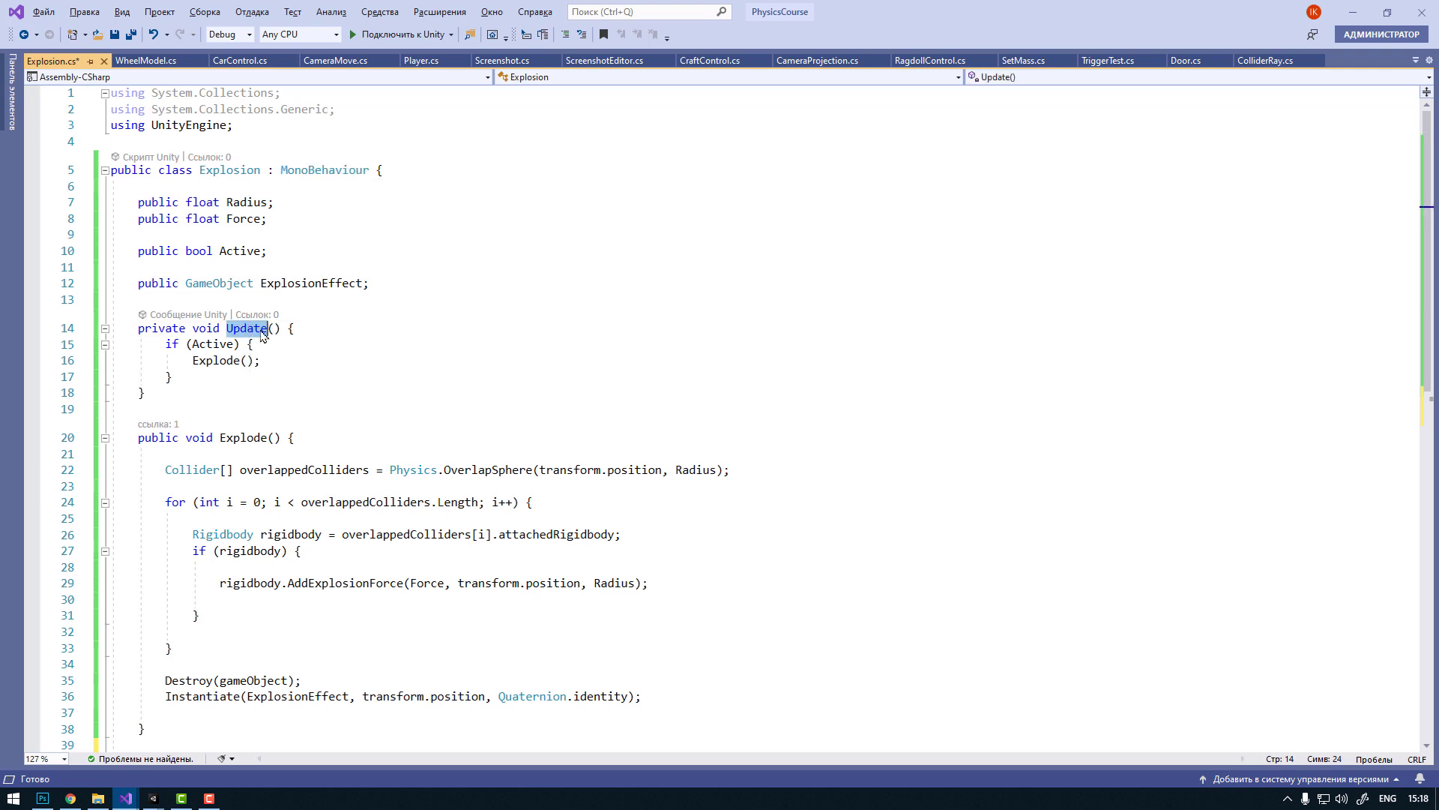
scroll(314, 306, down, 2)
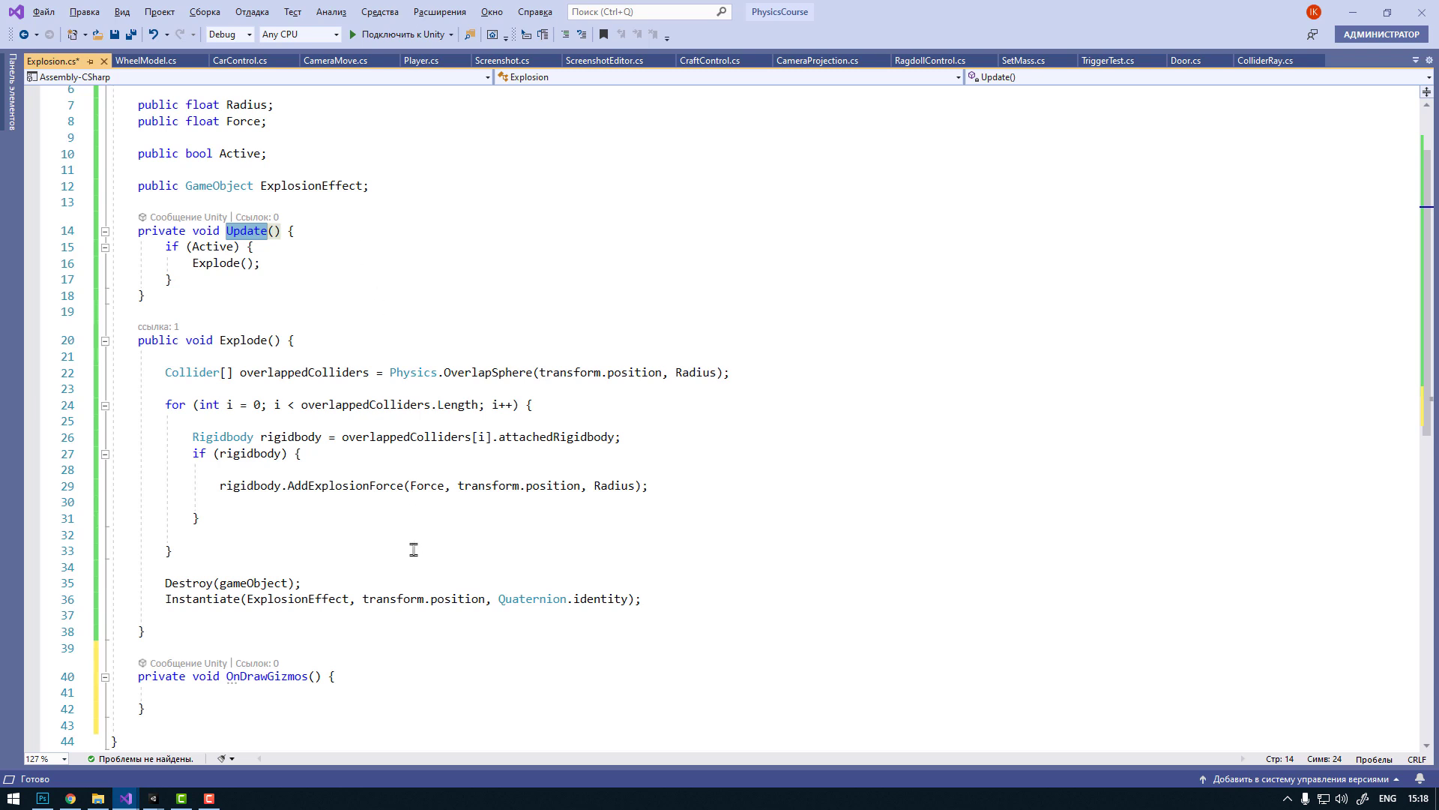
scroll(413, 550, down, 2)
Step: Fill OnDrawGizmos with Gizmos.DrawWireSphere(transform.position, Radius); and save Explosion.cs
click(250, 597)
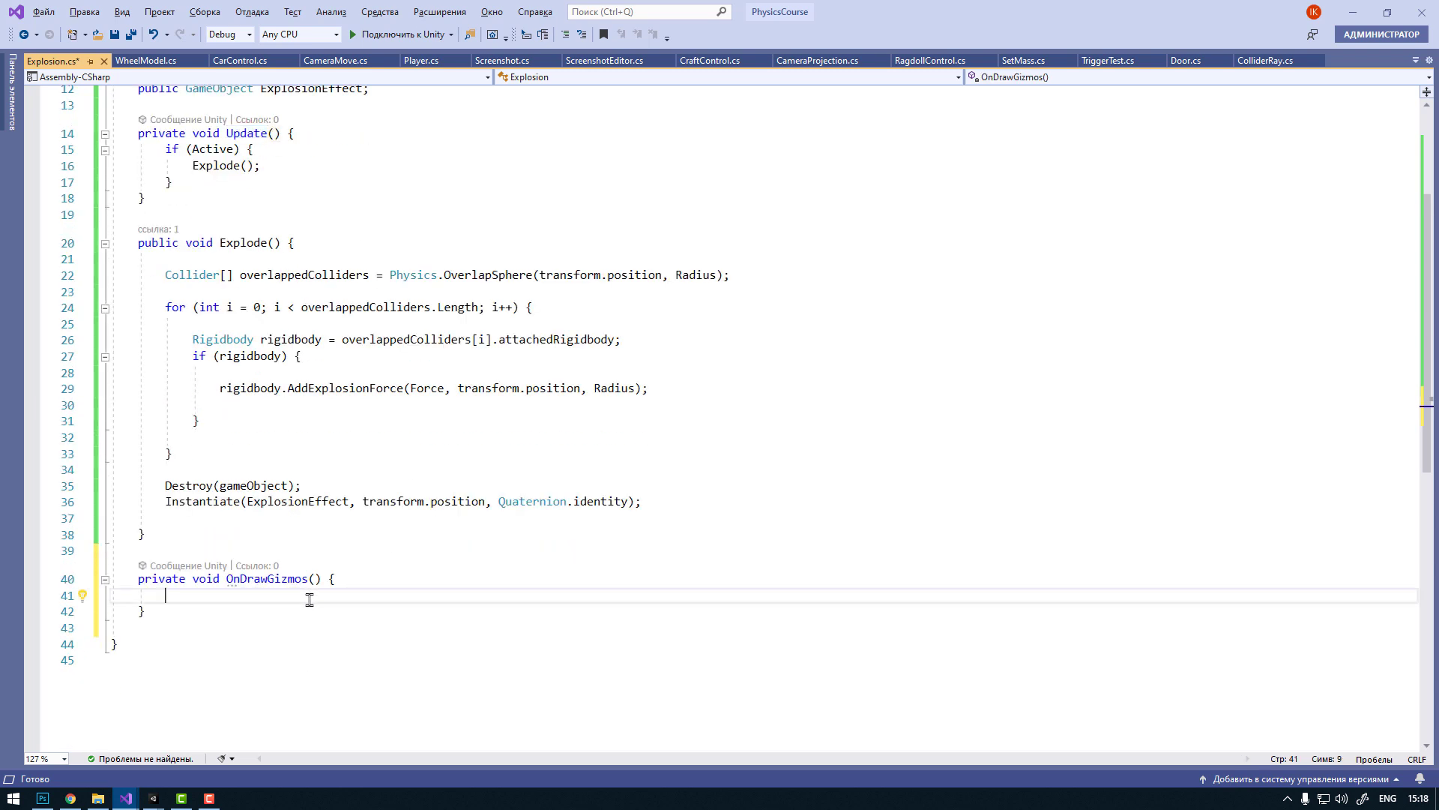
key(Return)
text(Gizmos.DrawWireSphere(transform.position, Radius);)
scroll(554, 515, down, 2)
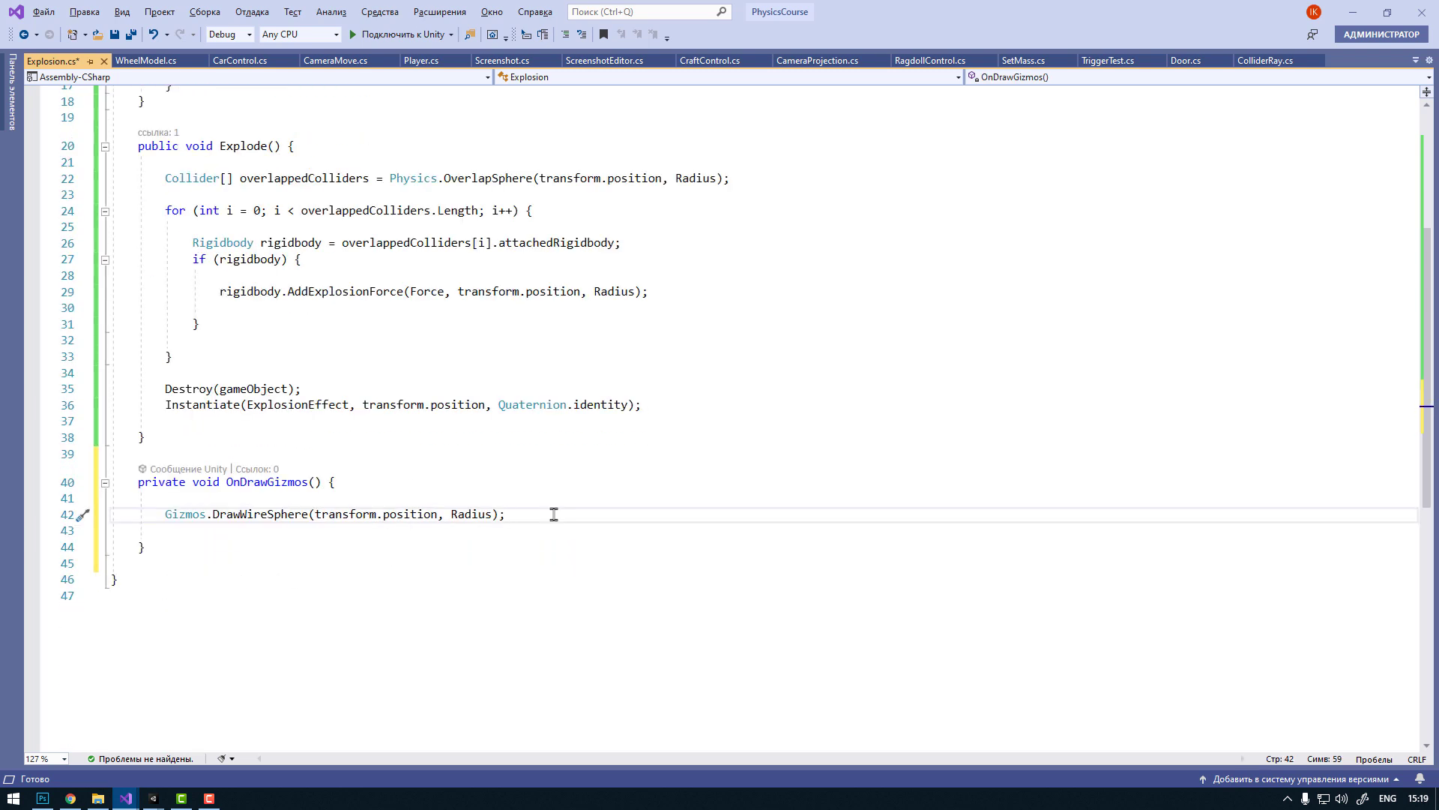
double_click(182, 518)
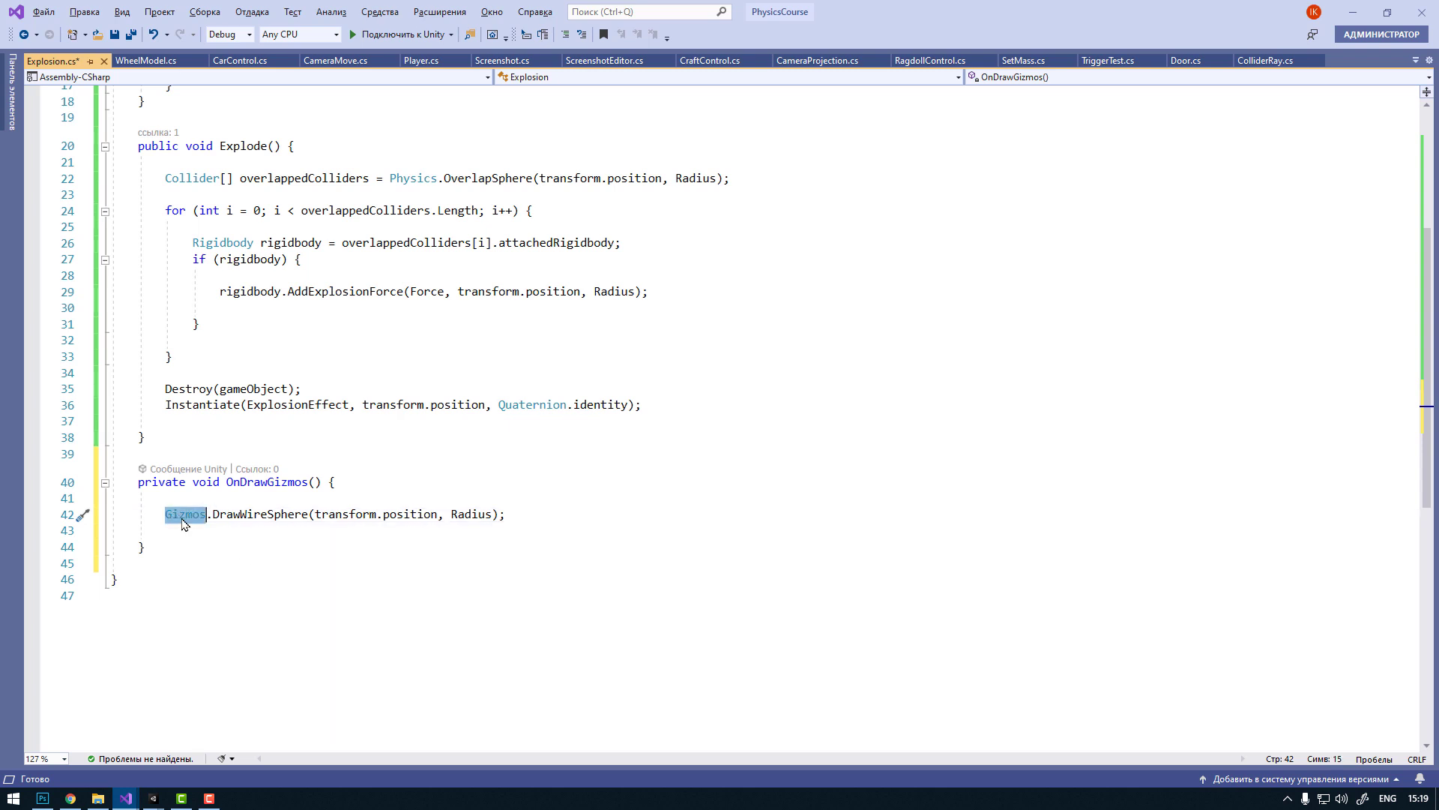
double_click(258, 516)
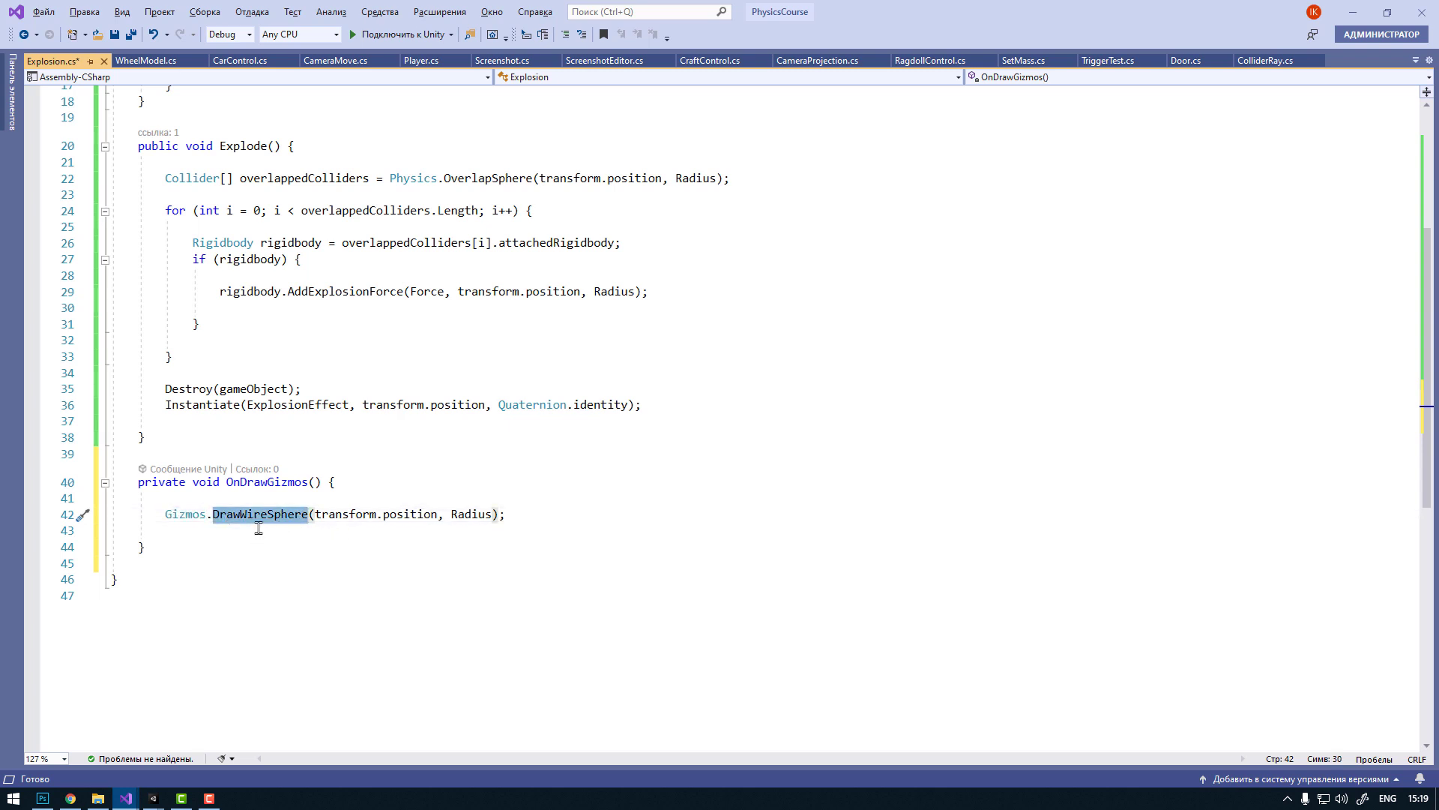
mouse_move(244, 521)
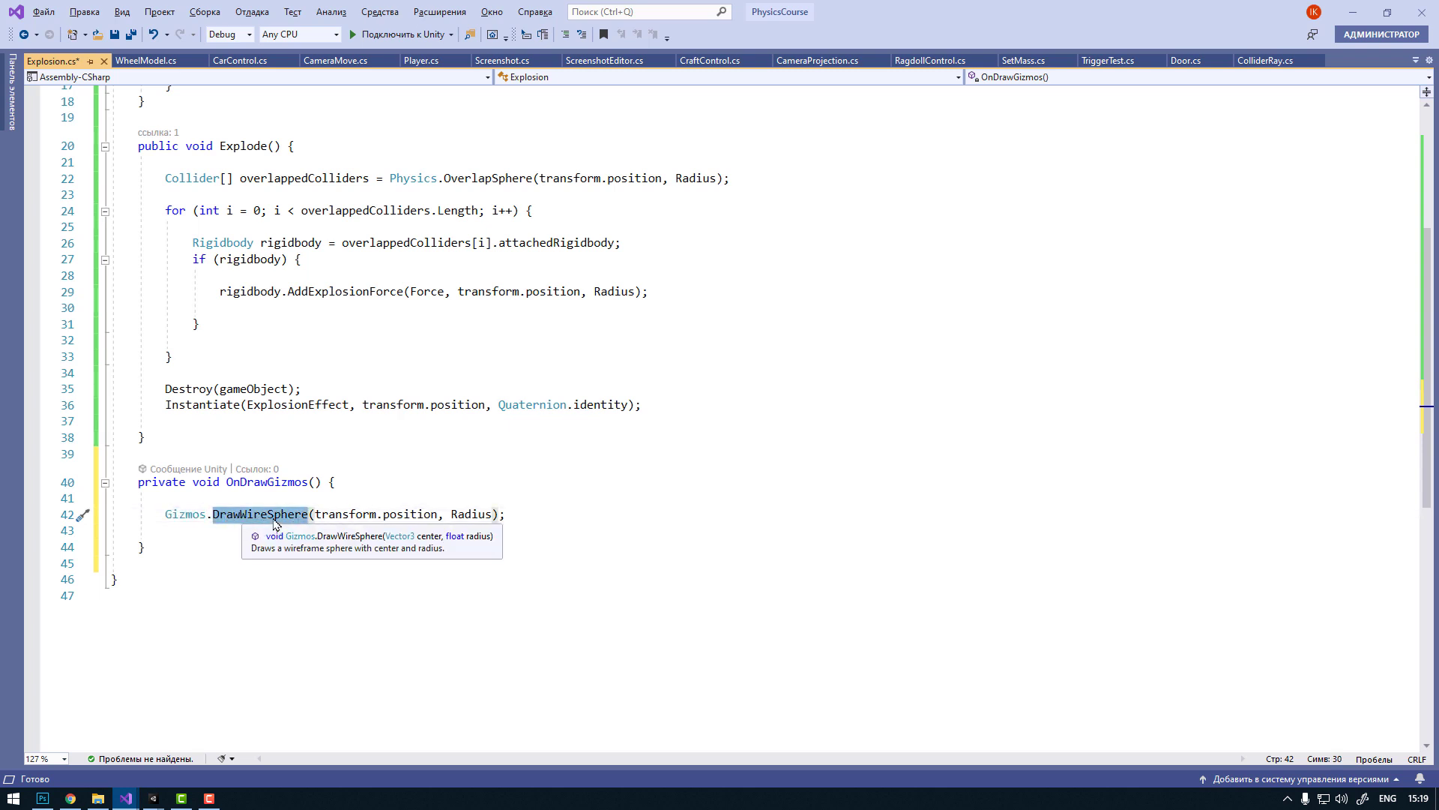
click(540, 515)
key(ctrl+s)
Step: Back in Unity, lower the barrel's Explosion Radius from 10 to 3.57, shrinking its gizmo sphere
key(alt+Tab)
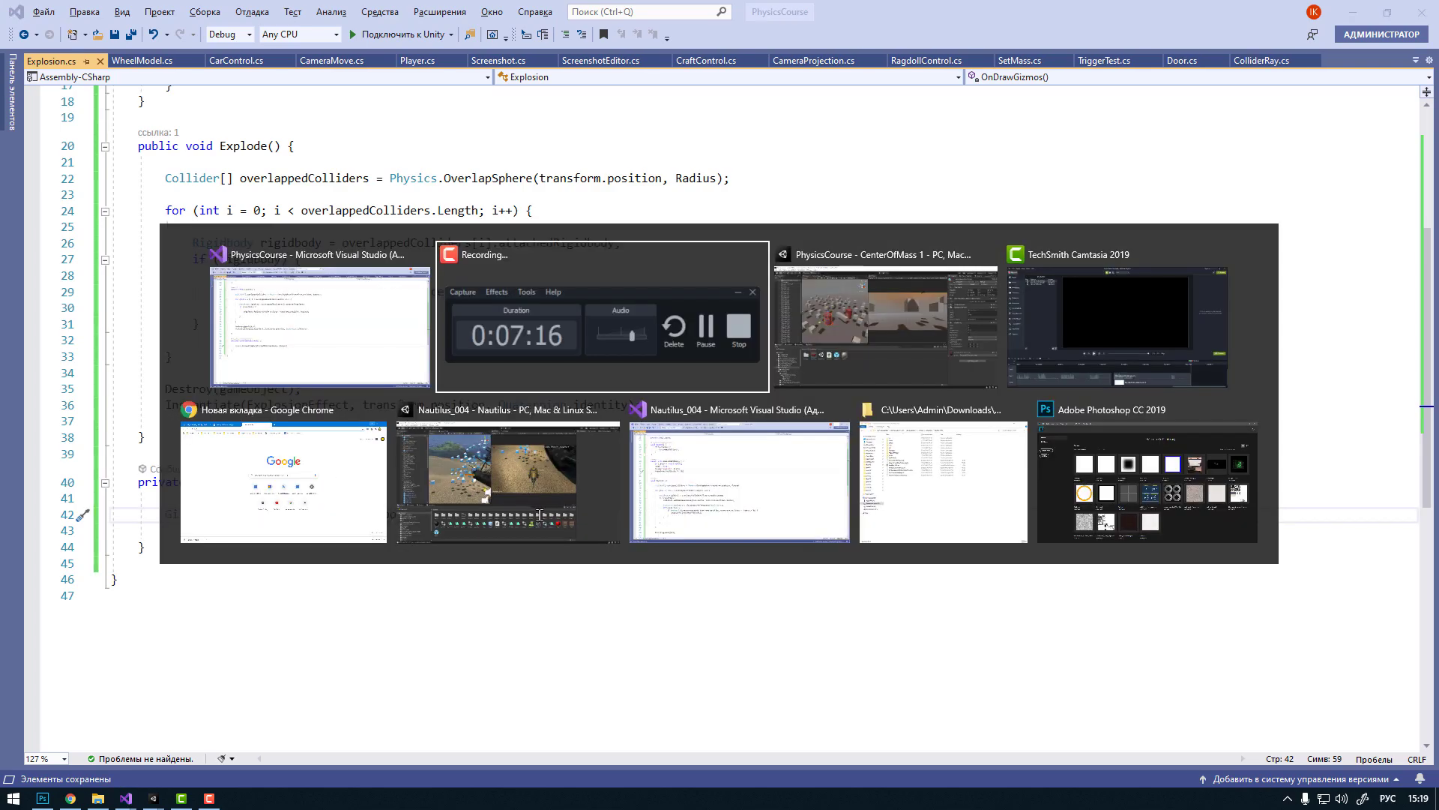
key(alt+Tab)
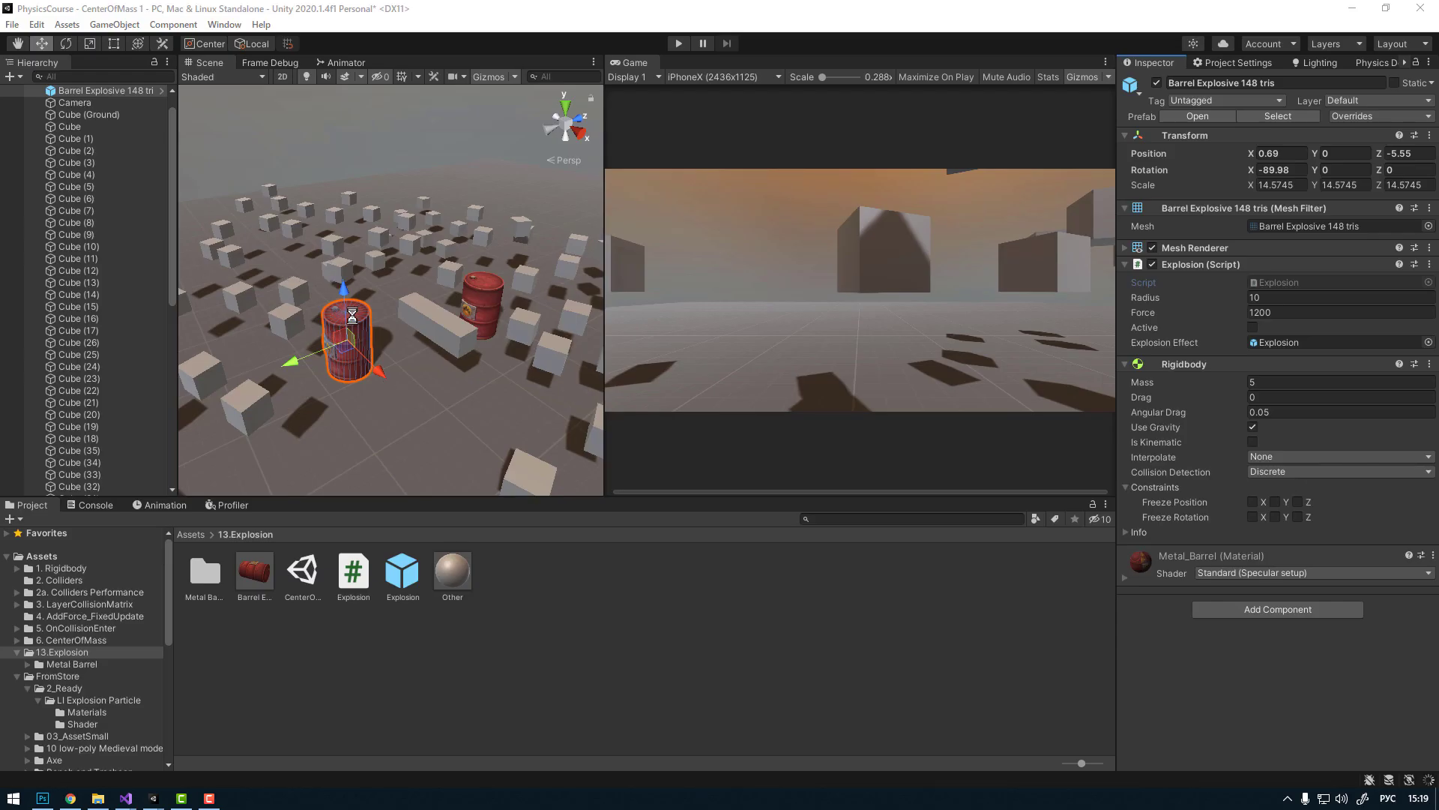
scroll(368, 307, down, 3)
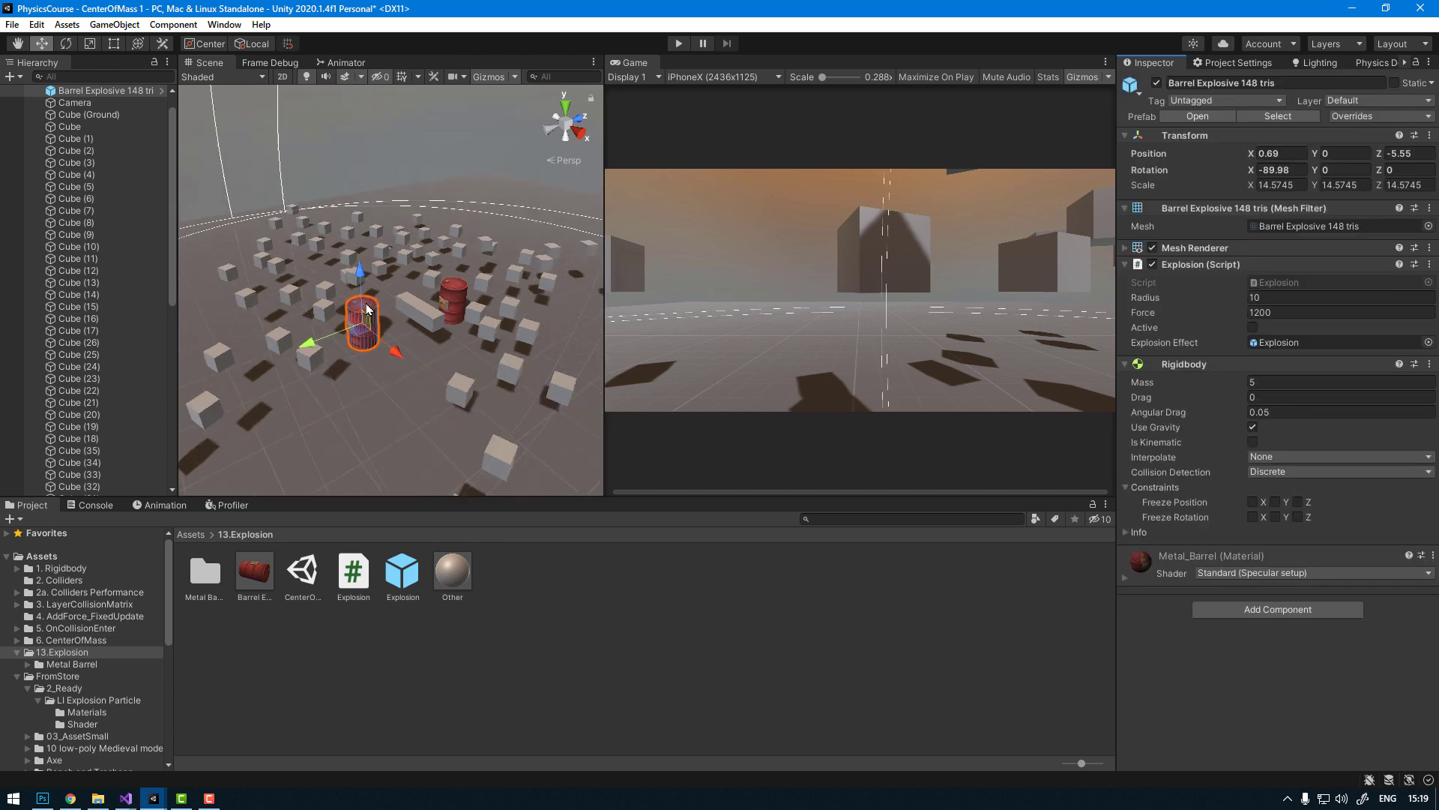
scroll(367, 307, down, 3)
scroll(368, 308, down, 2)
scroll(371, 322, up, 4)
scroll(373, 327, up, 2)
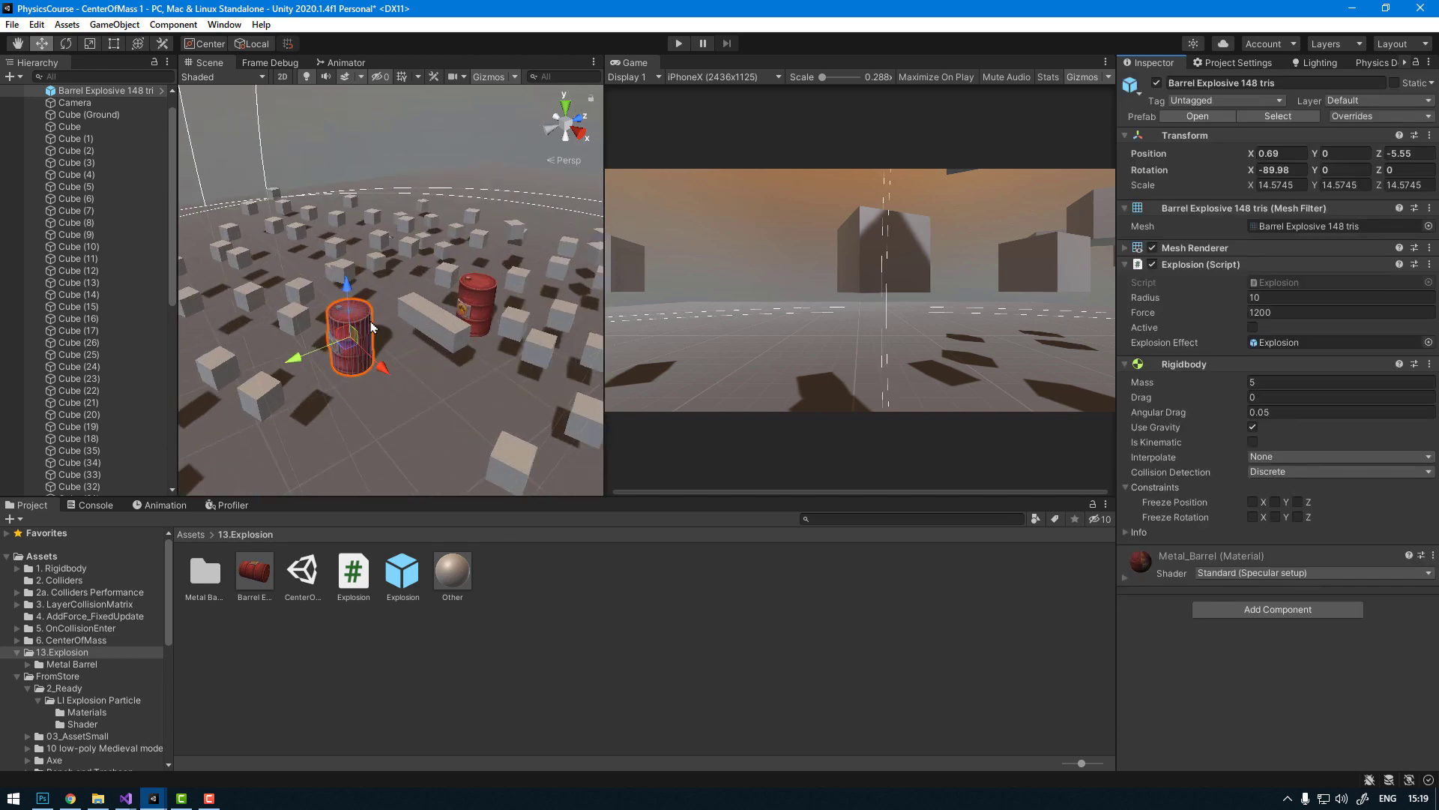
scroll(372, 327, up, 2)
scroll(375, 326, down, 3)
scroll(383, 324, down, 2)
scroll(400, 322, up, 5)
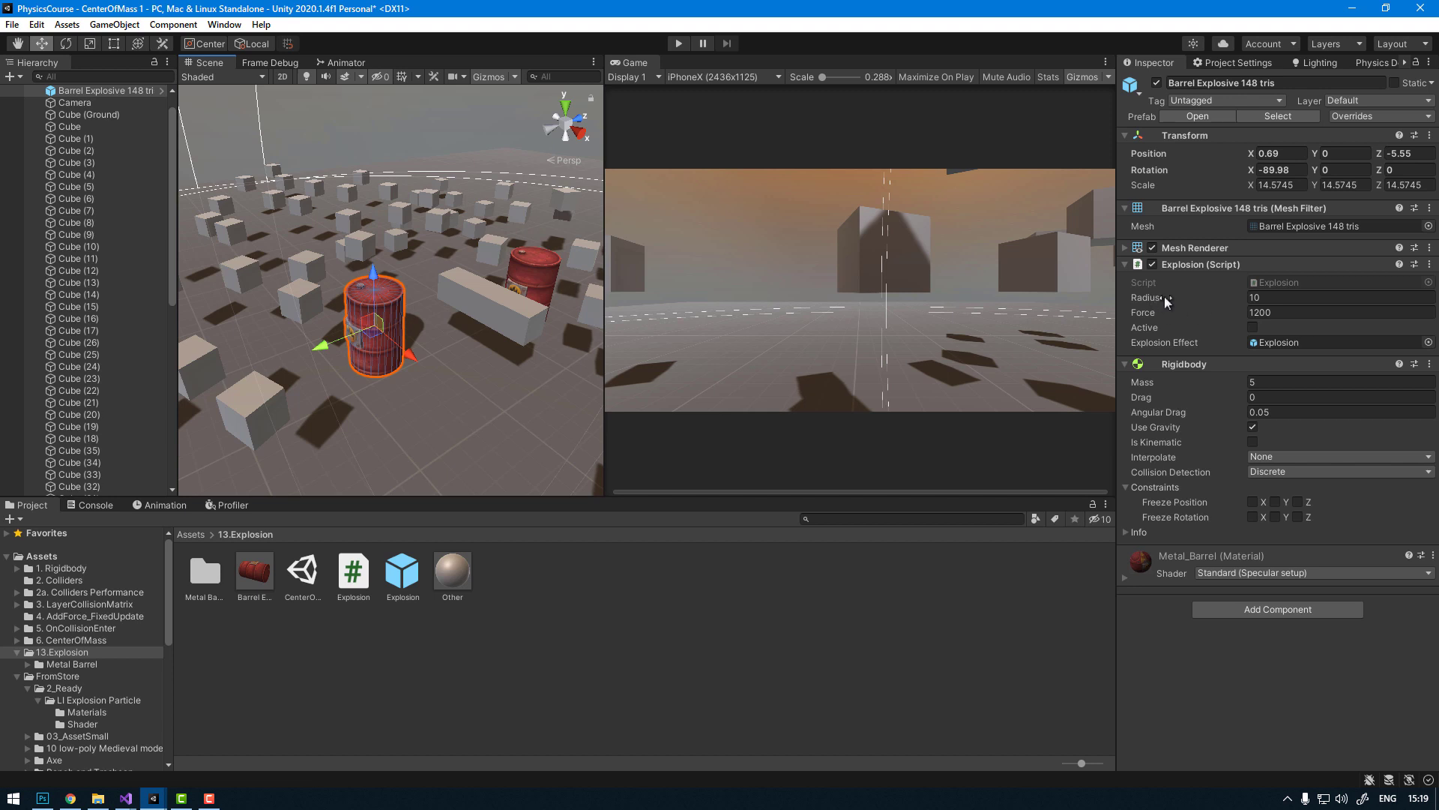
drag(1176, 295, 1018, 297)
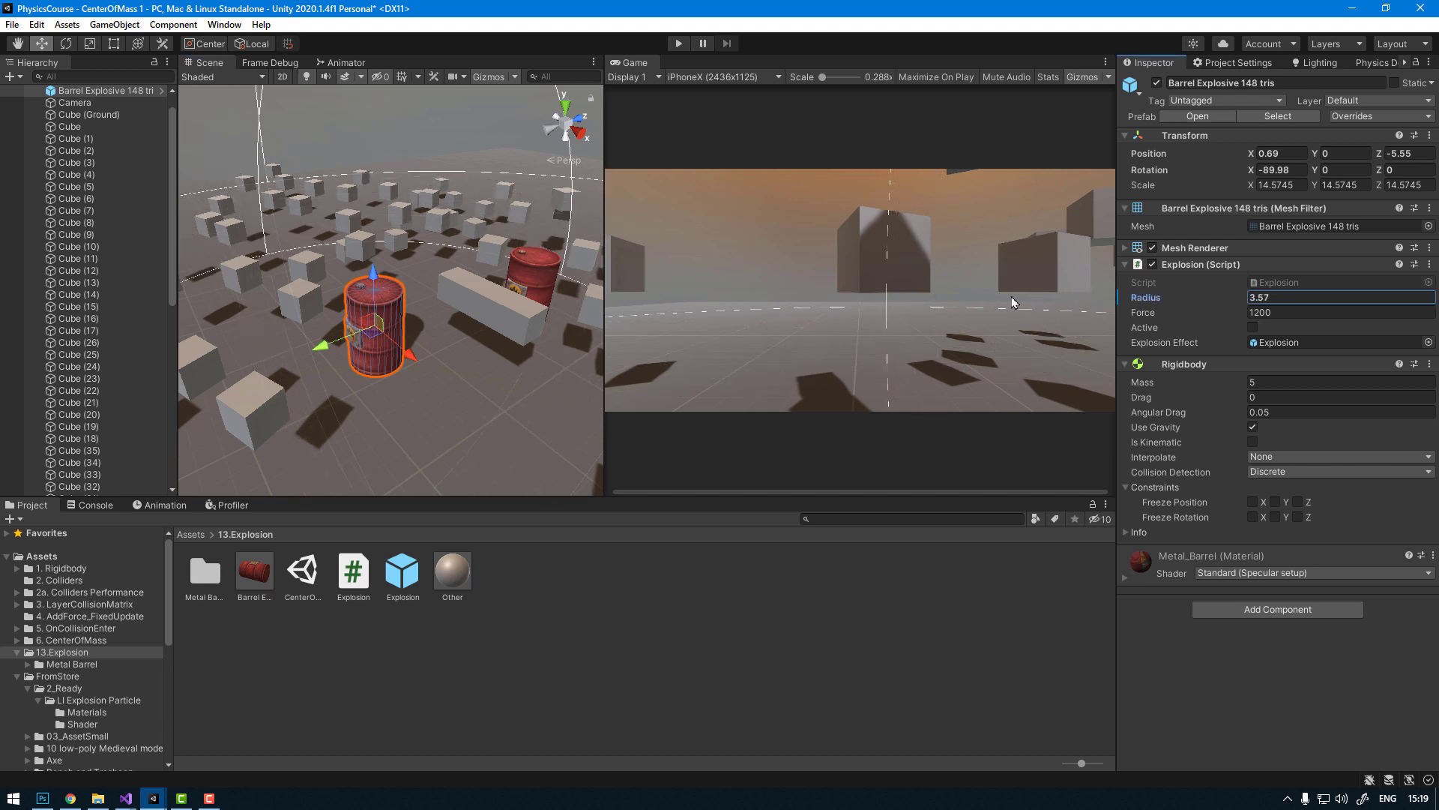
Step: Duplicate the DrawWireSphere line as a second sphere using Radius / 2f
key(alt+Tab)
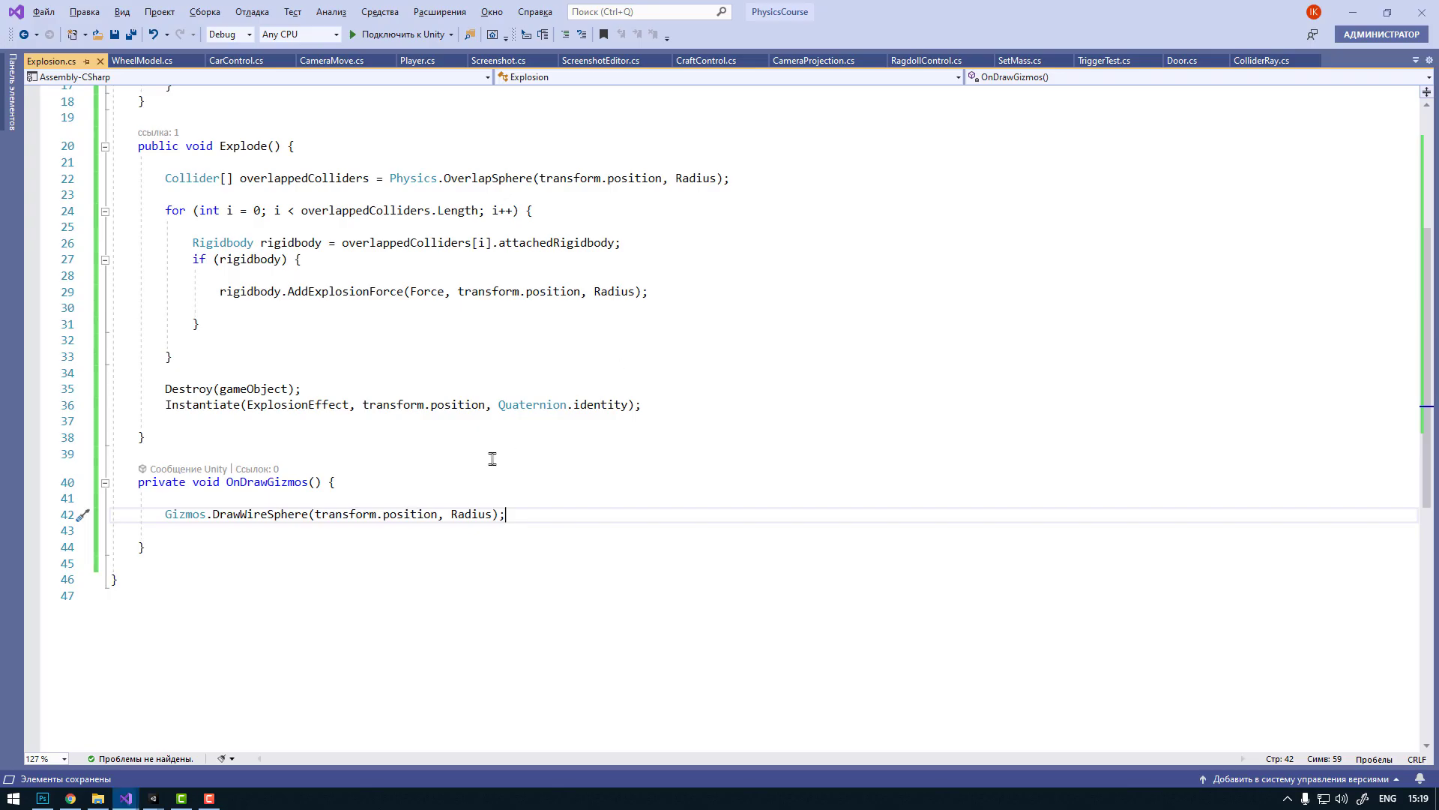
key(shift+Home)
key(ctrl+c)
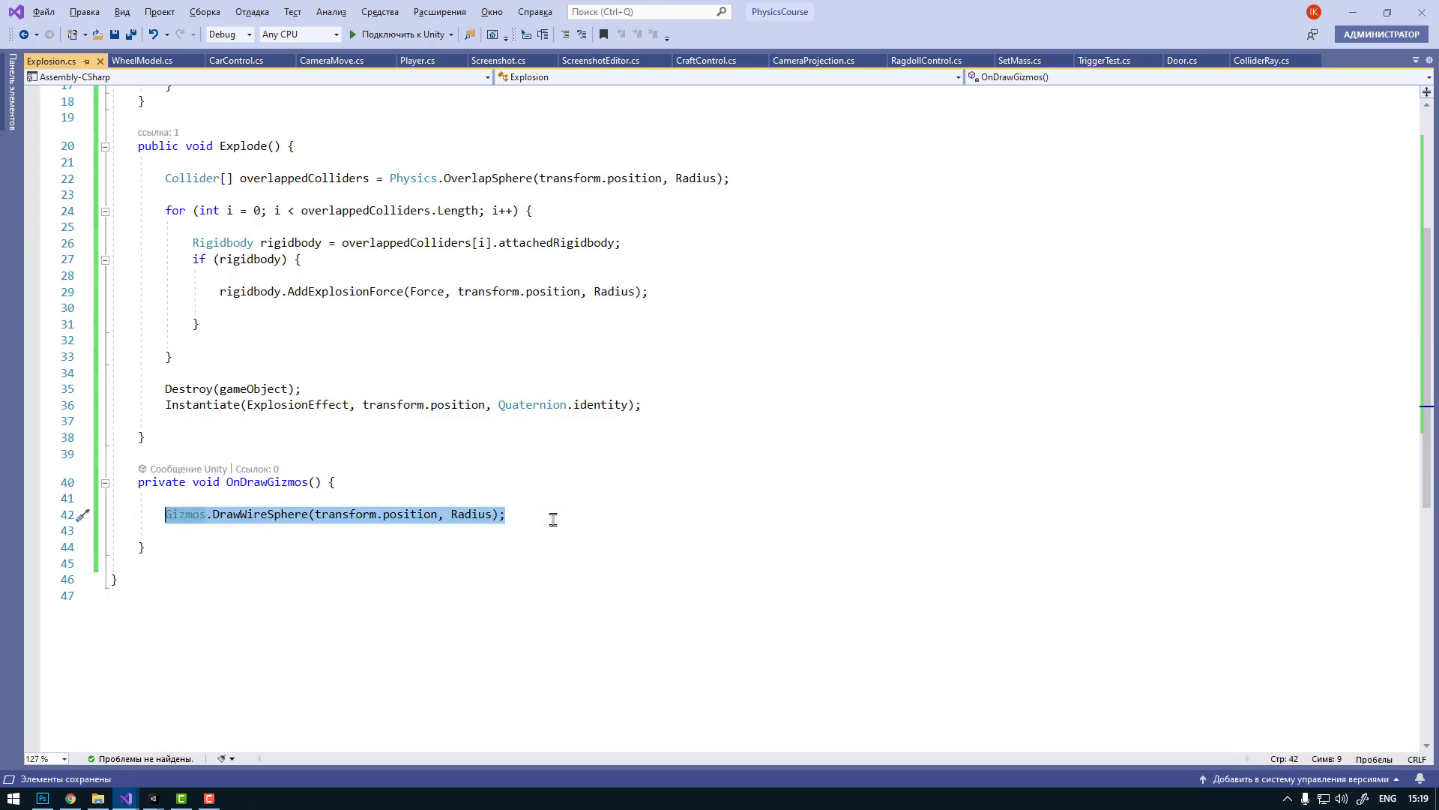
key(End)
key(Return)
key(ctrl+v)
key(Left)
key(Left)
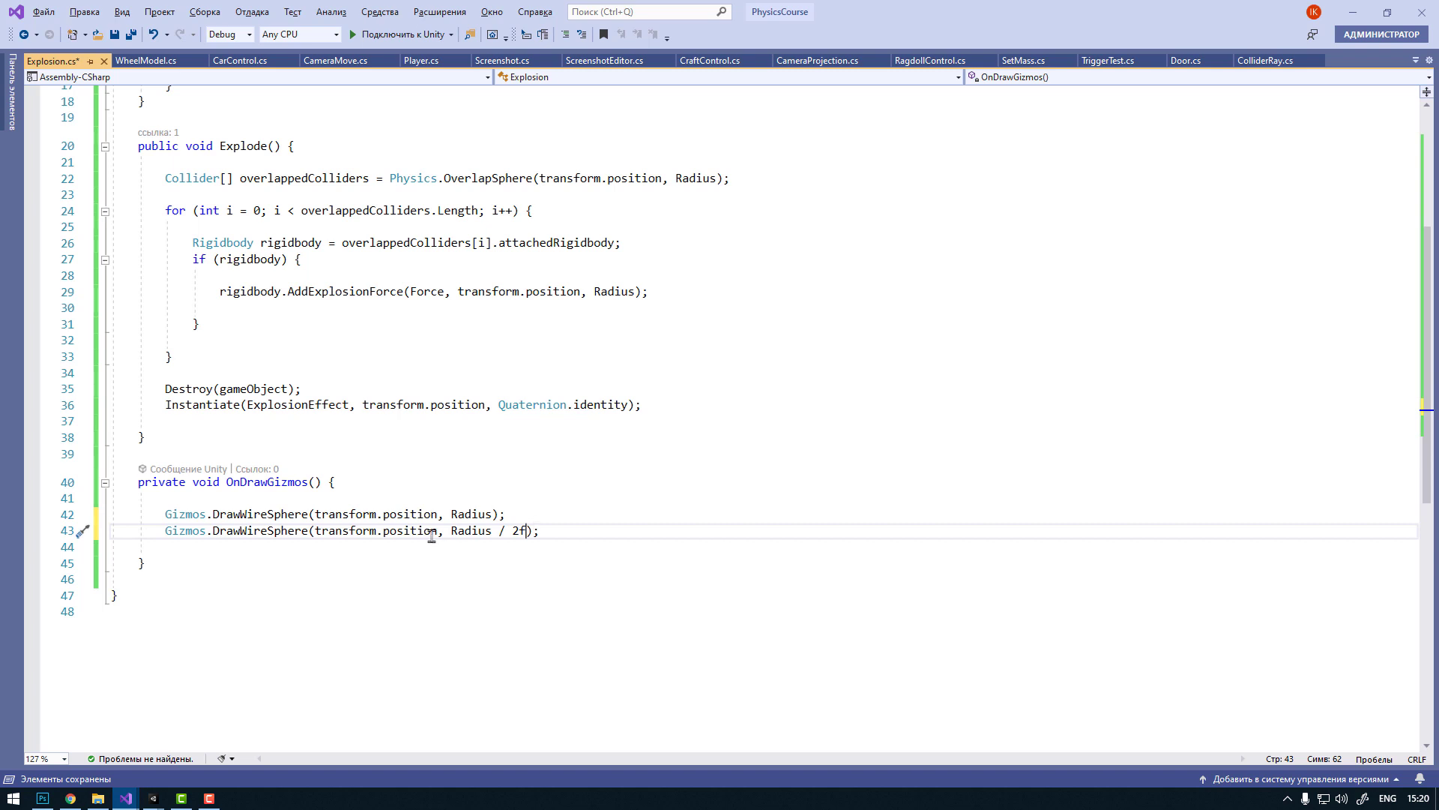
drag(452, 530, 525, 530)
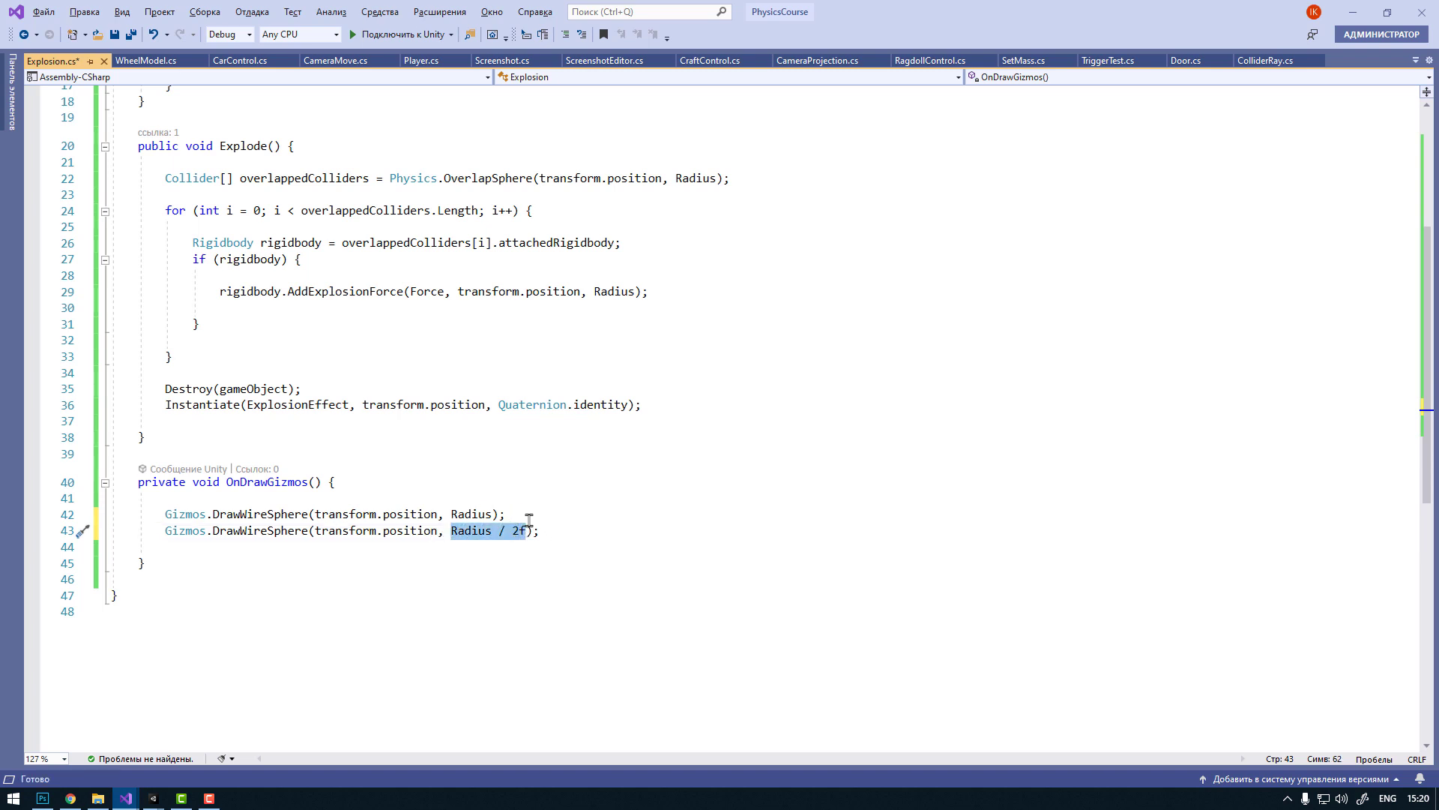
Step: Set Gizmos.color to half-transparent red before the Radius sphere and yellow before the half-radius one
click(522, 514)
key(Return)
click(296, 500)
key(Return)
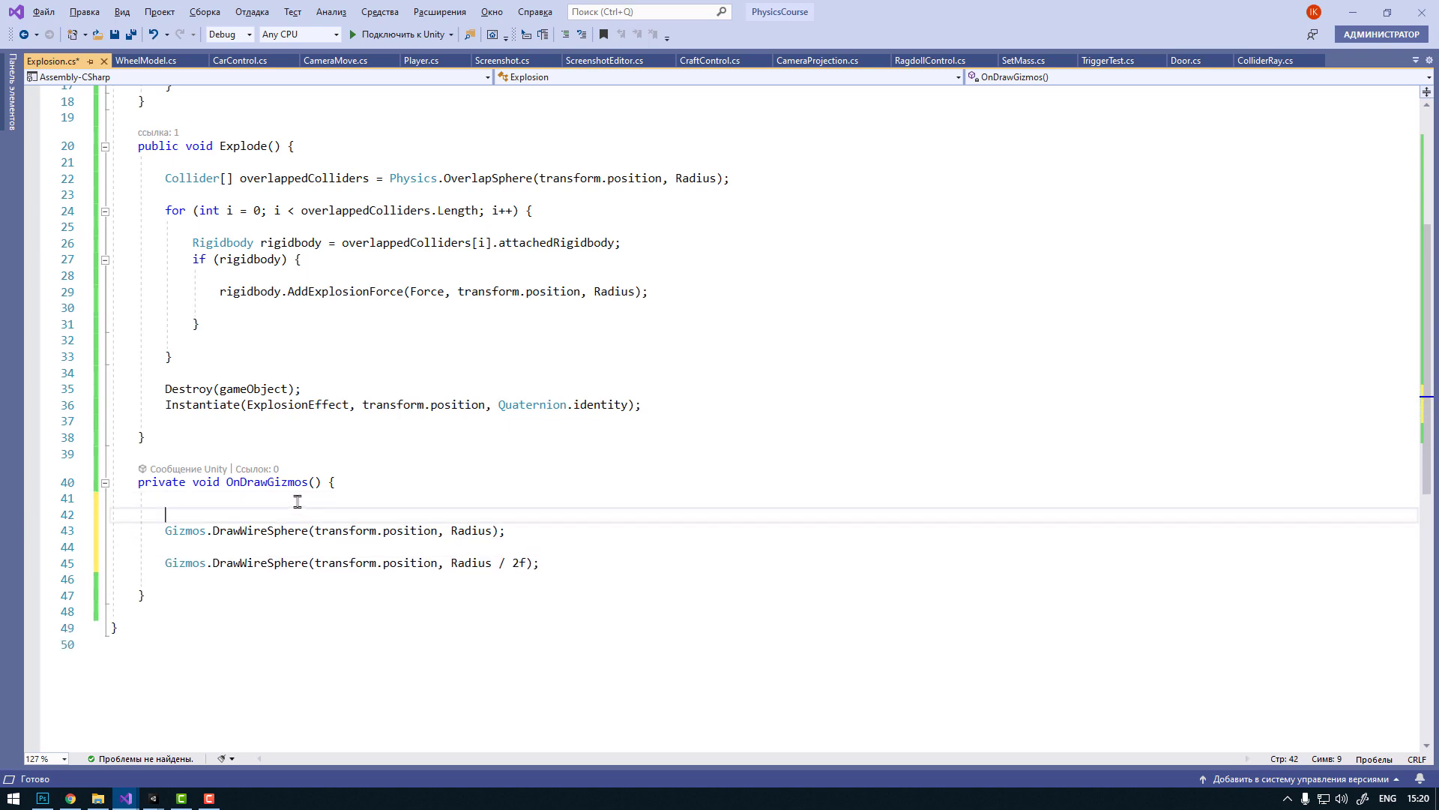
text(Gizmos)
text(.color )
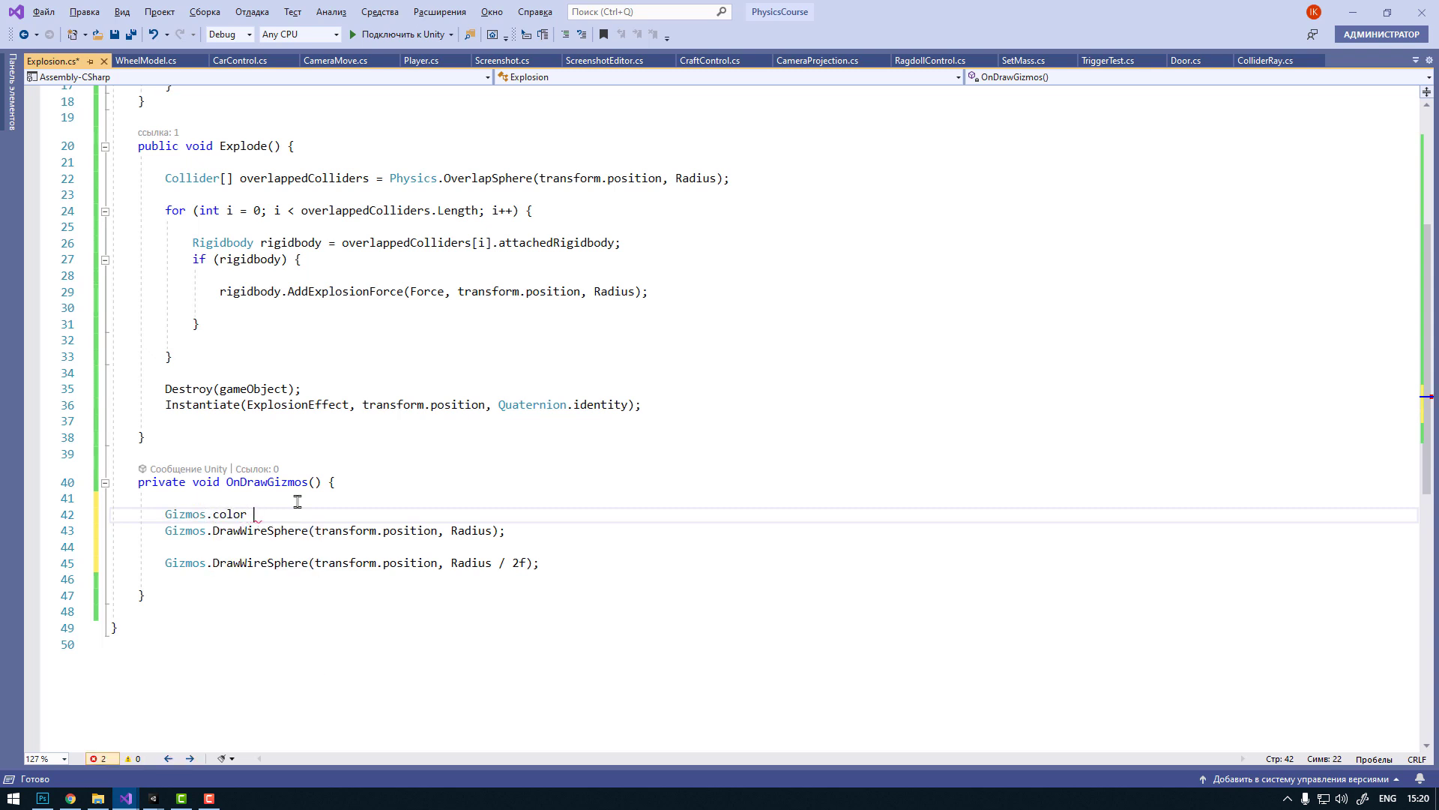
text(=)
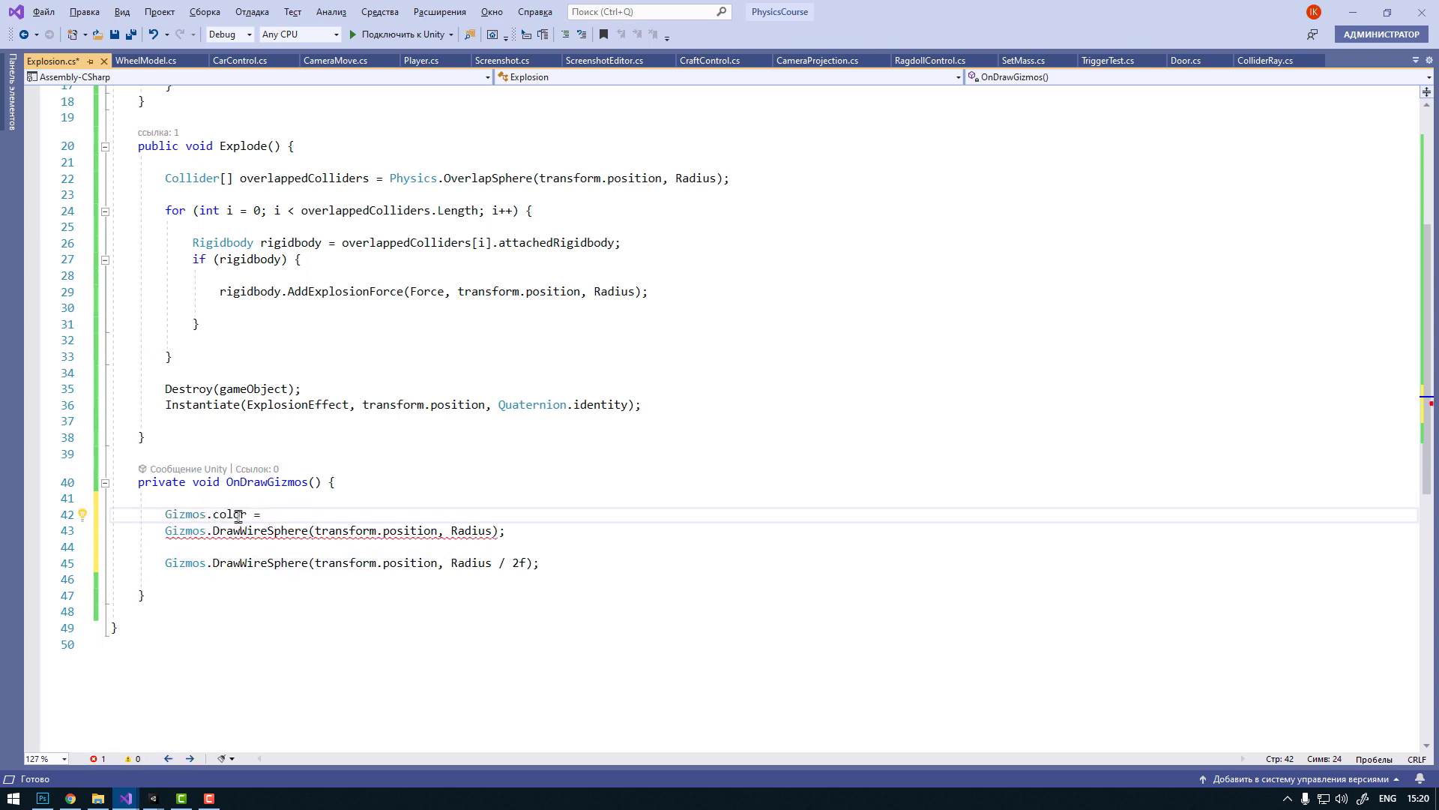
mouse_move(226, 515)
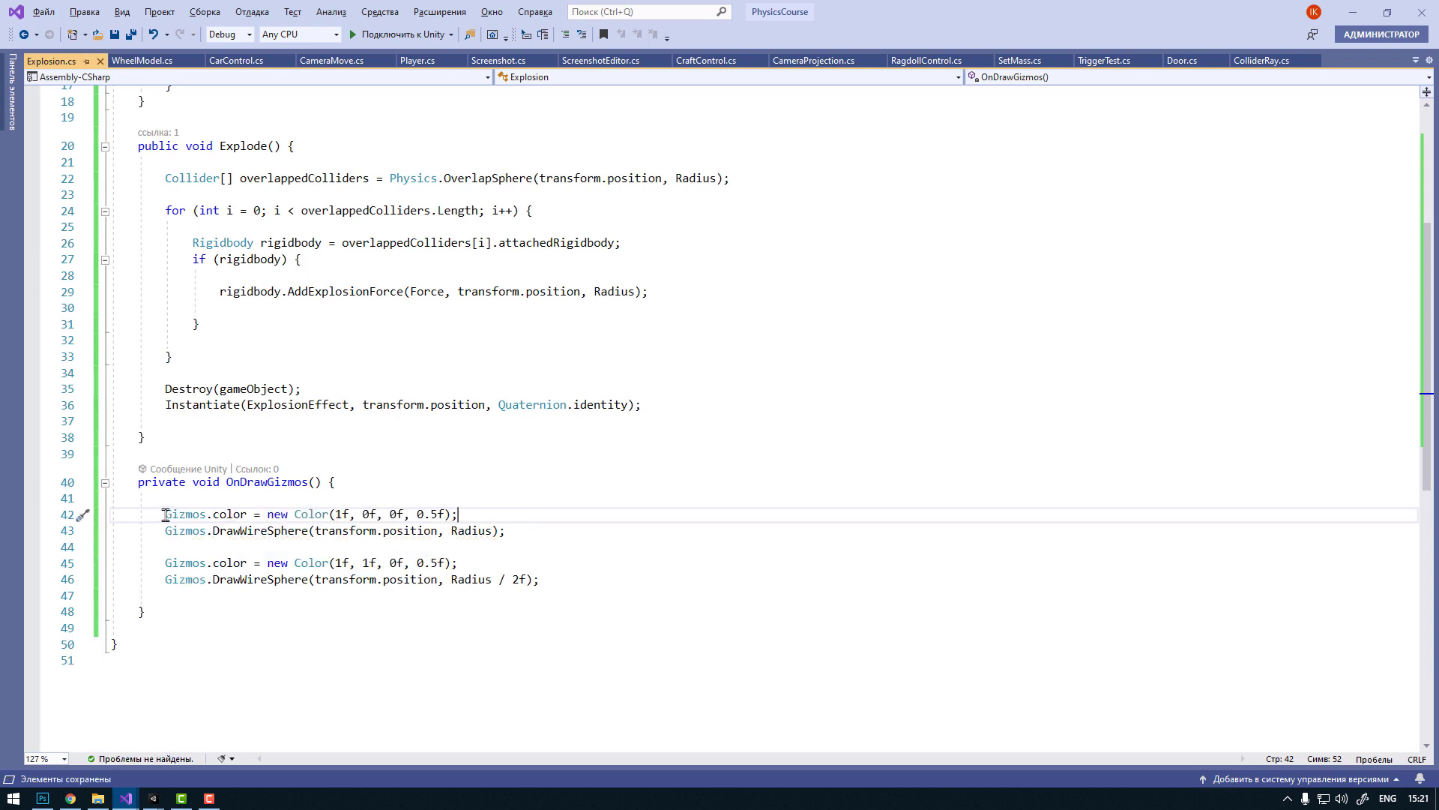
drag(166, 515, 249, 515)
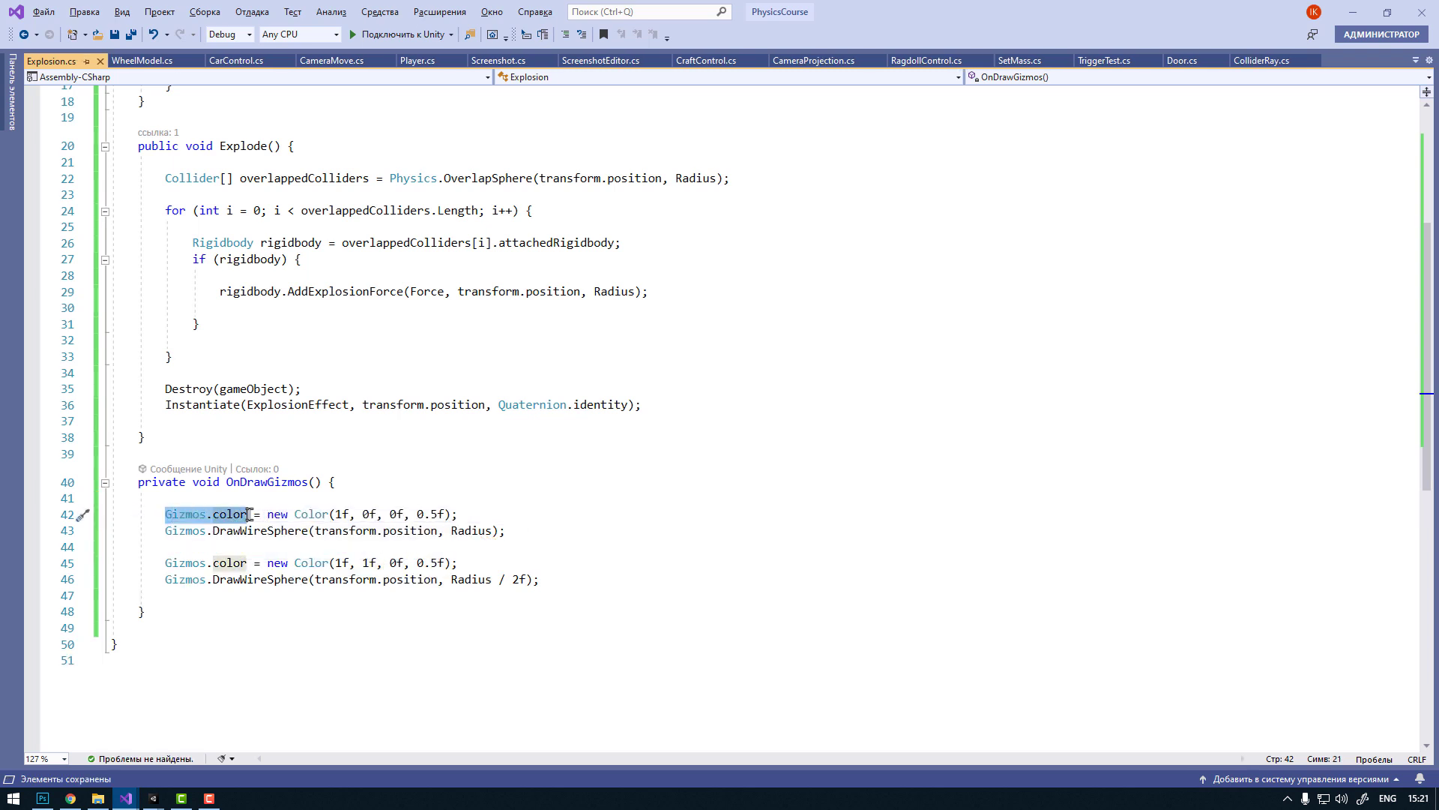
drag(167, 532, 523, 531)
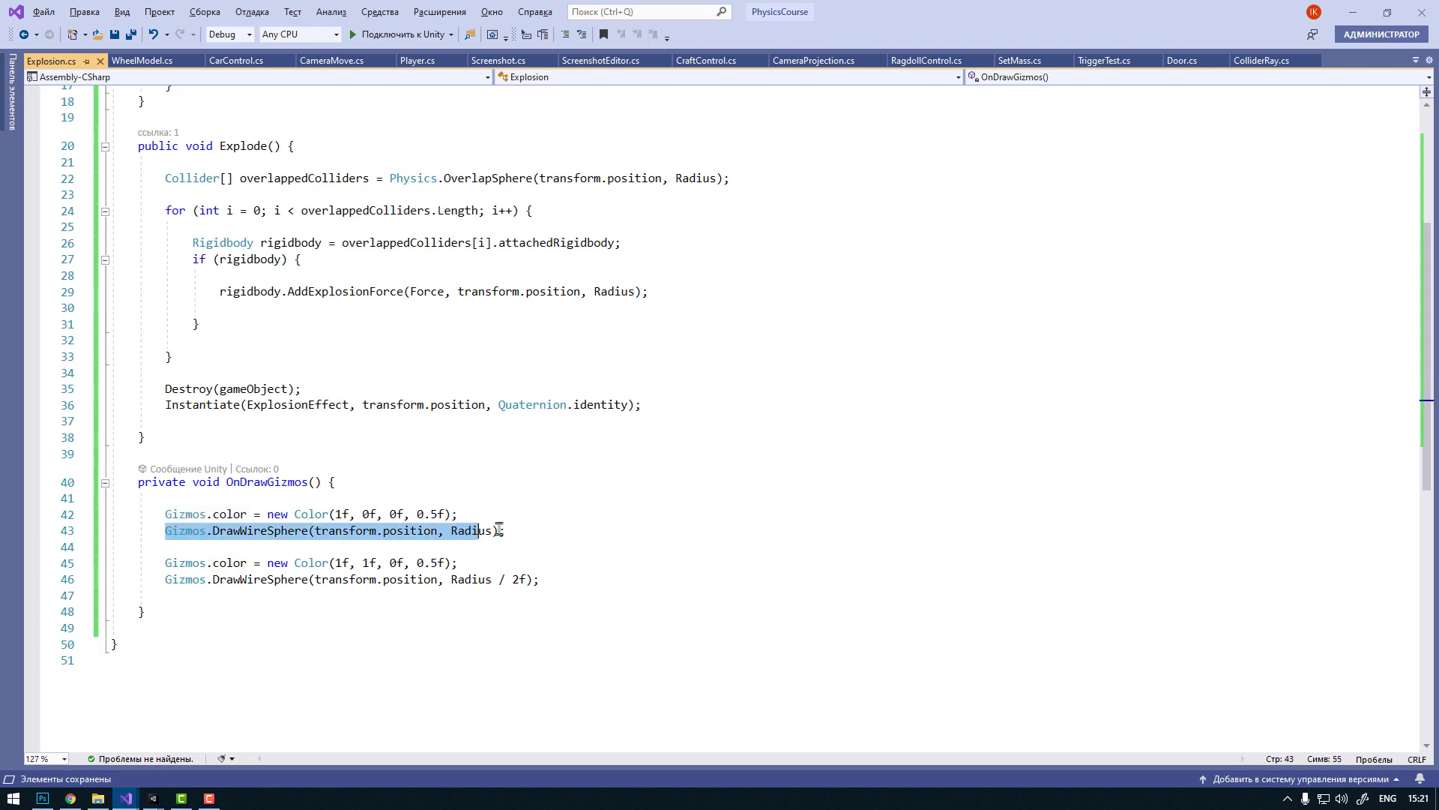
click(530, 540)
drag(165, 563, 458, 564)
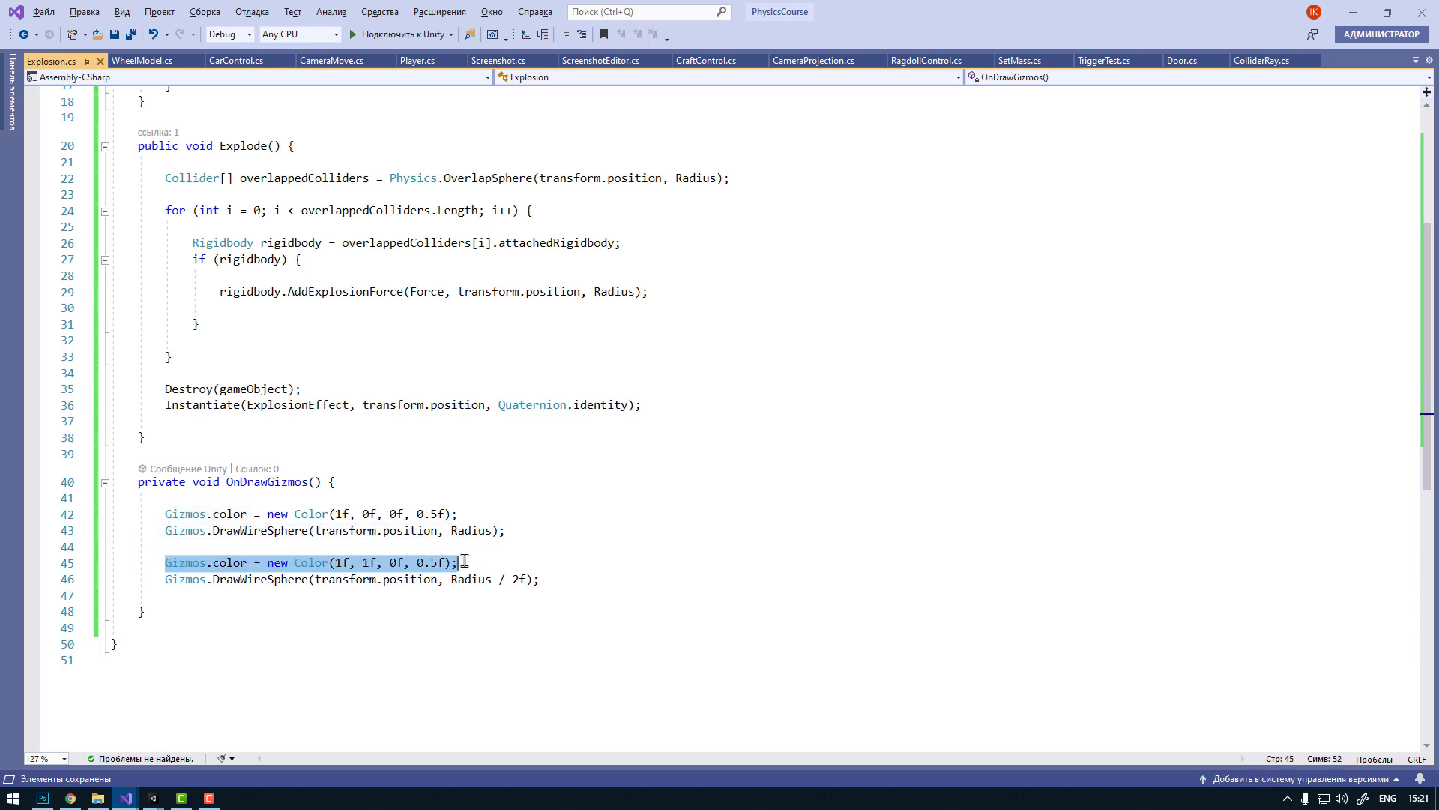
click(592, 582)
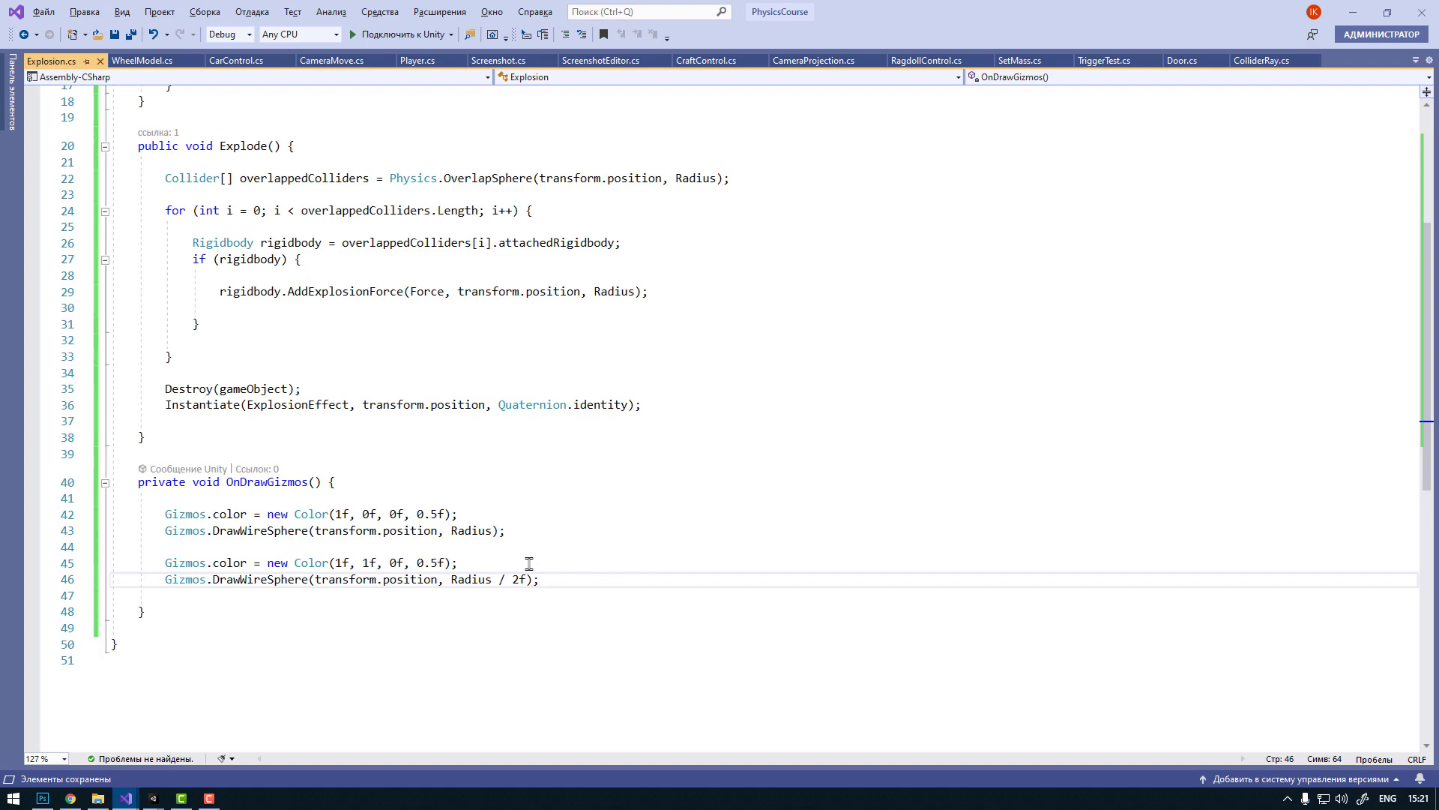
key(alt+Tab)
key(alt+Tab)
Step: Orbit around the barrel and lower its Explosion Radius from 10 to 3.74
scroll(402, 258, down, 3)
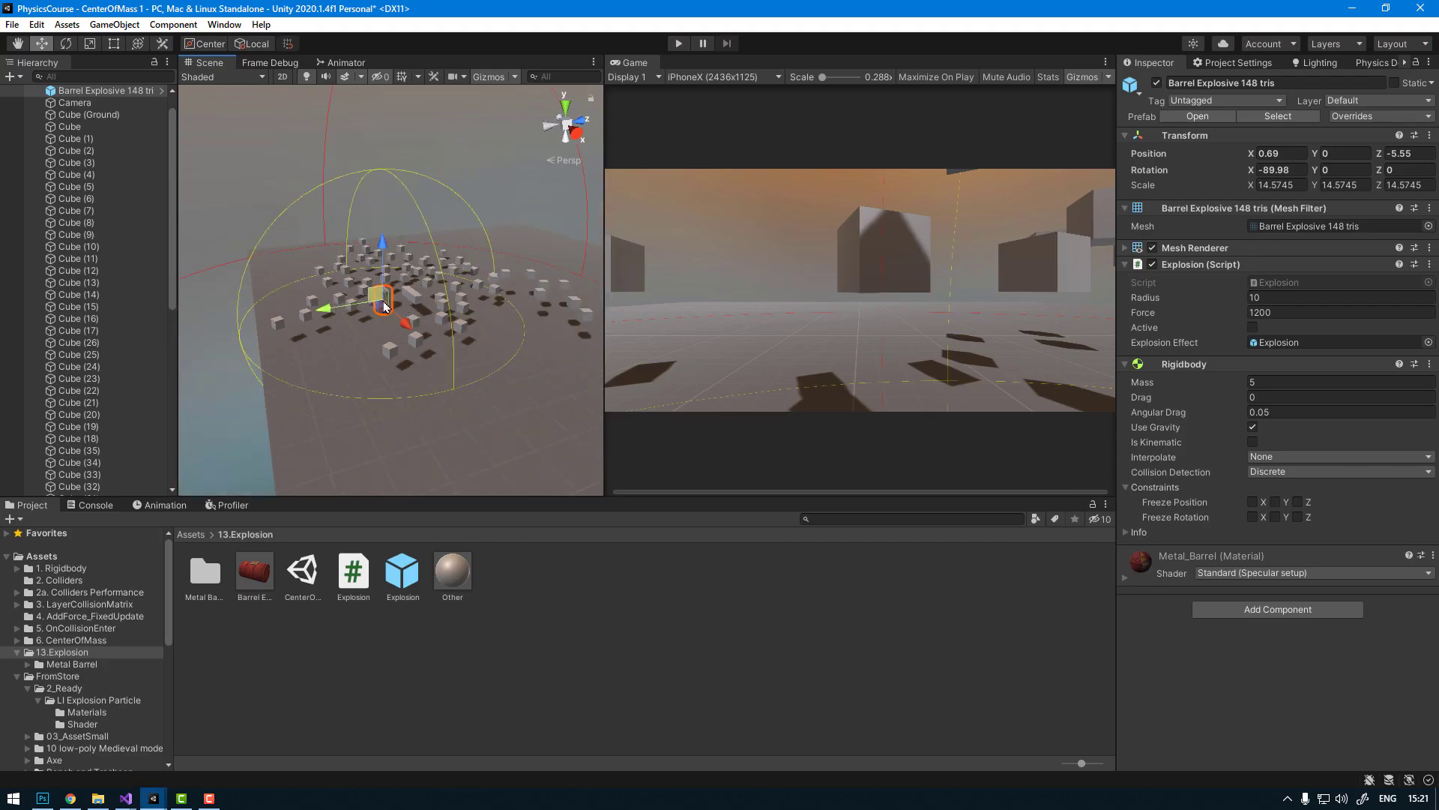
scroll(403, 258, down, 3)
mouse_move(360, 262)
alt+mouse_down()
mouse_move(402, 258)
mouse_move(378, 273)
mouse_move(444, 318)
alt+mouse_up()
scroll(402, 257, up, 5)
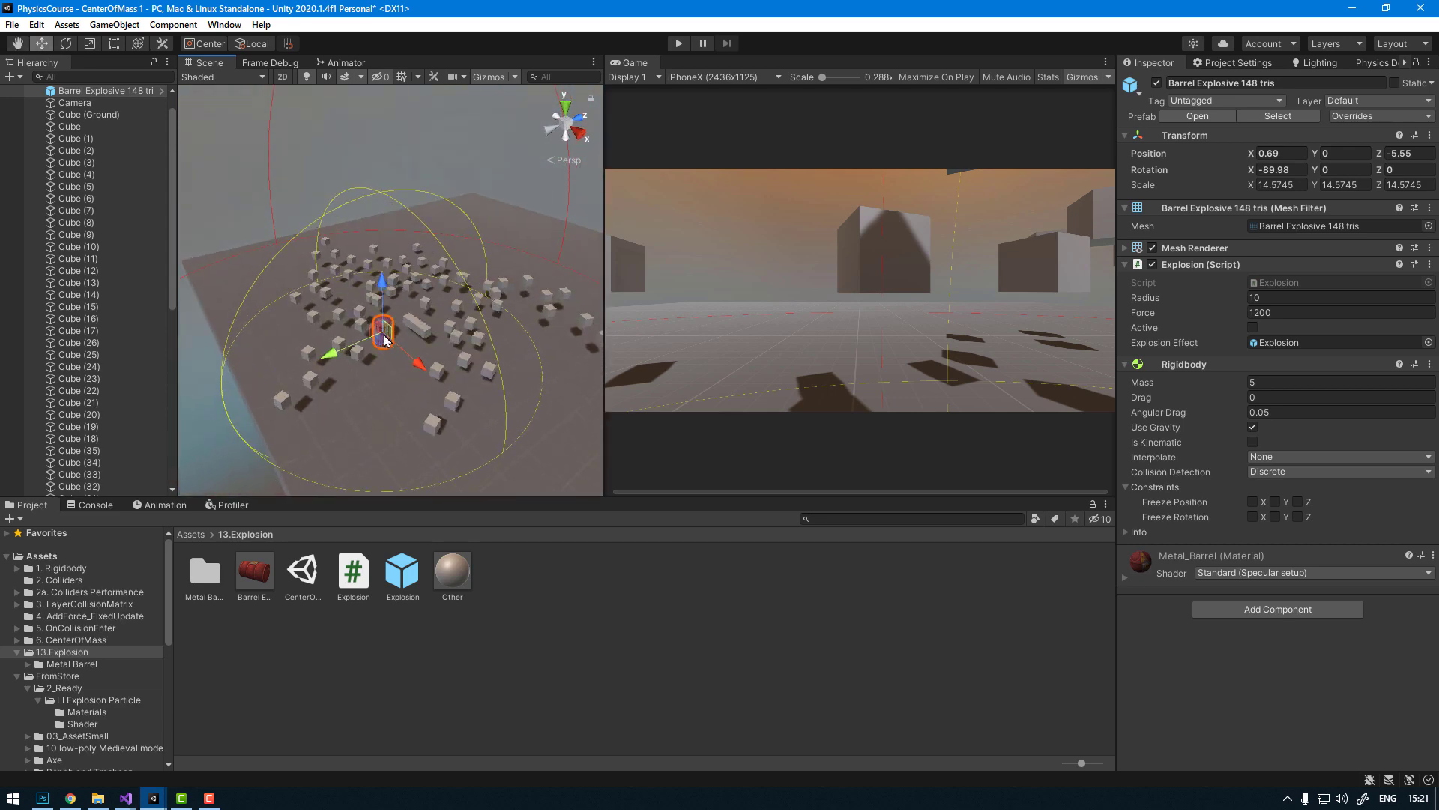
scroll(444, 318, up, 3)
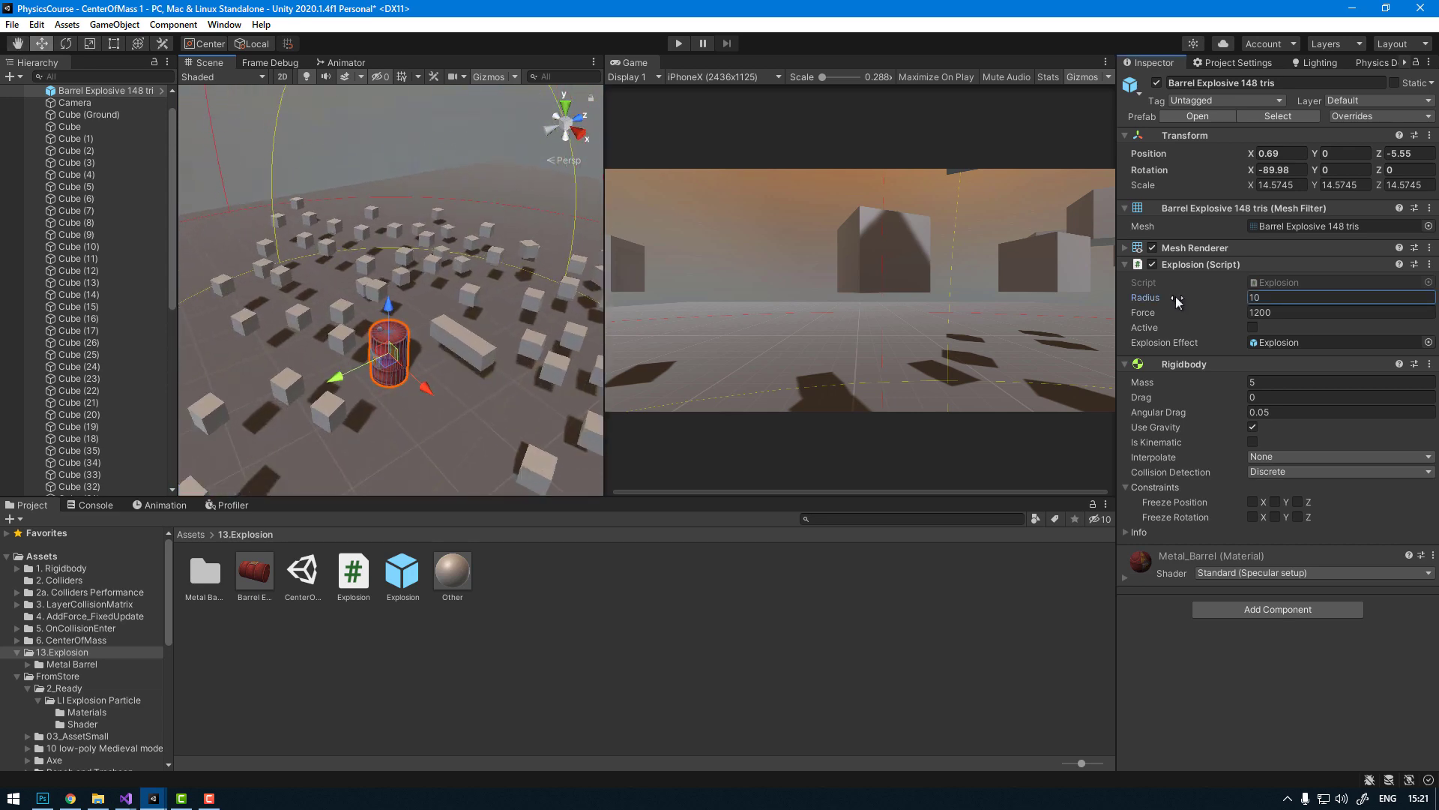
drag(1176, 295, 1060, 312)
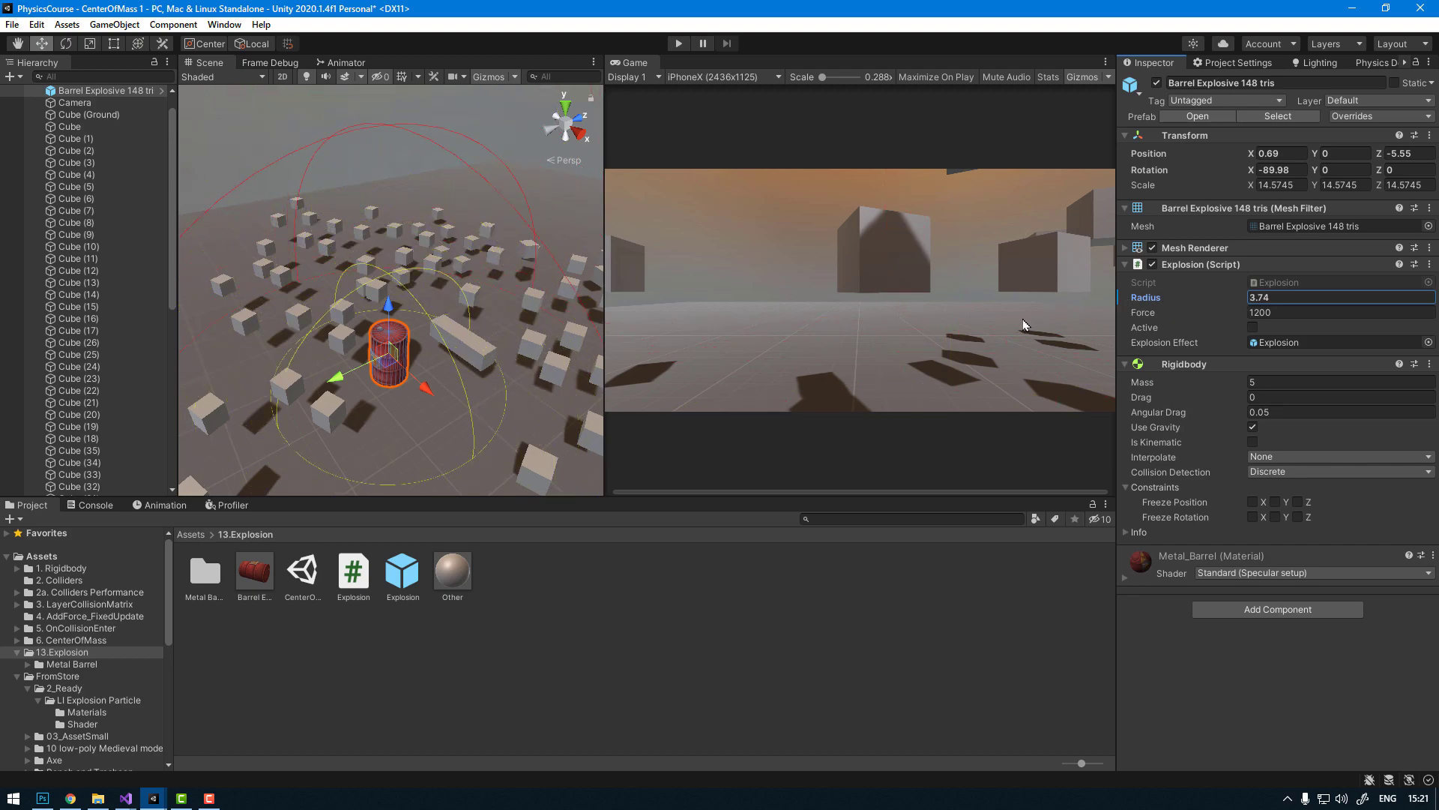
key(alt+Tab)
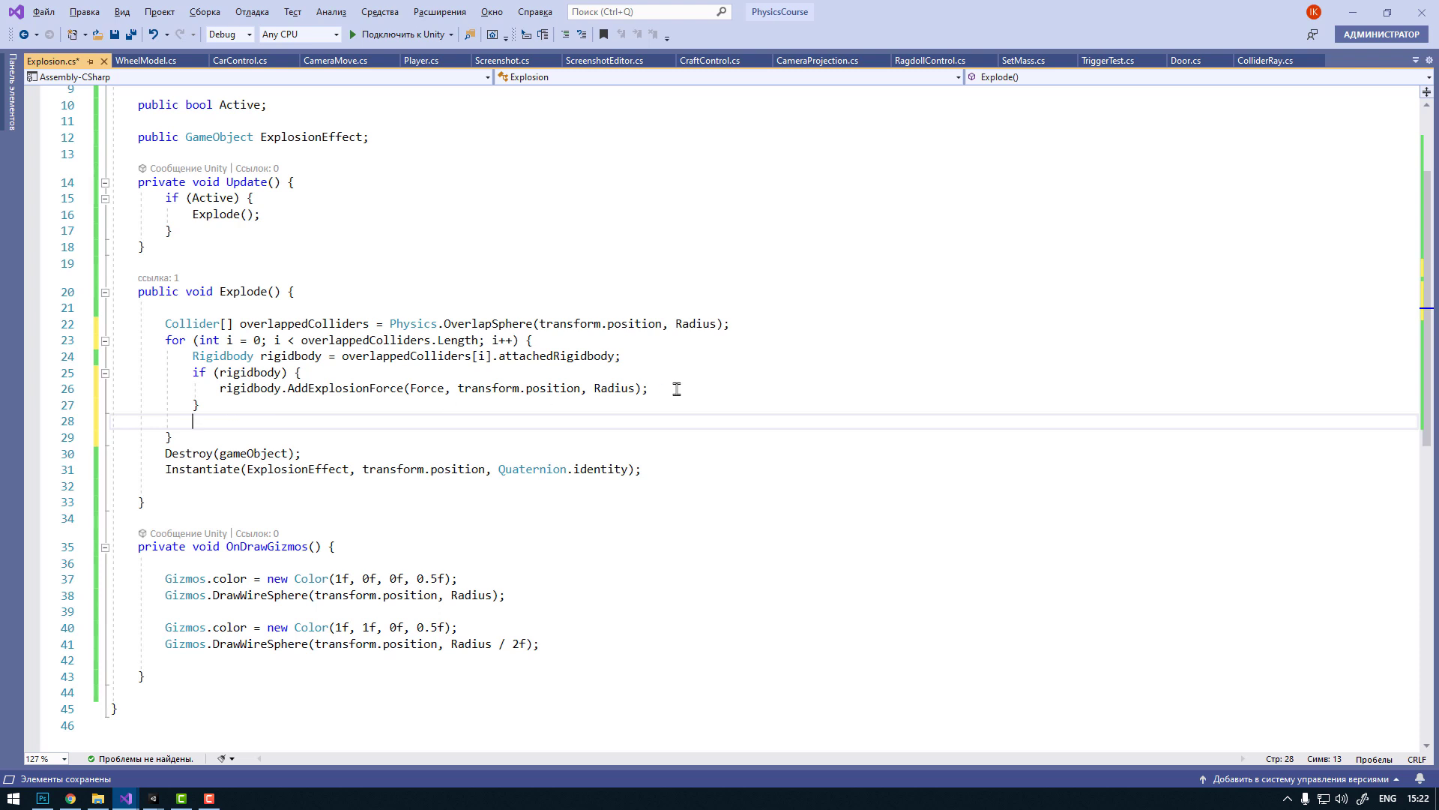
Step: Insert a new line after the explosion force call and highlight every use of the explosion variable
click(677, 388)
key(Return)
key(Return)
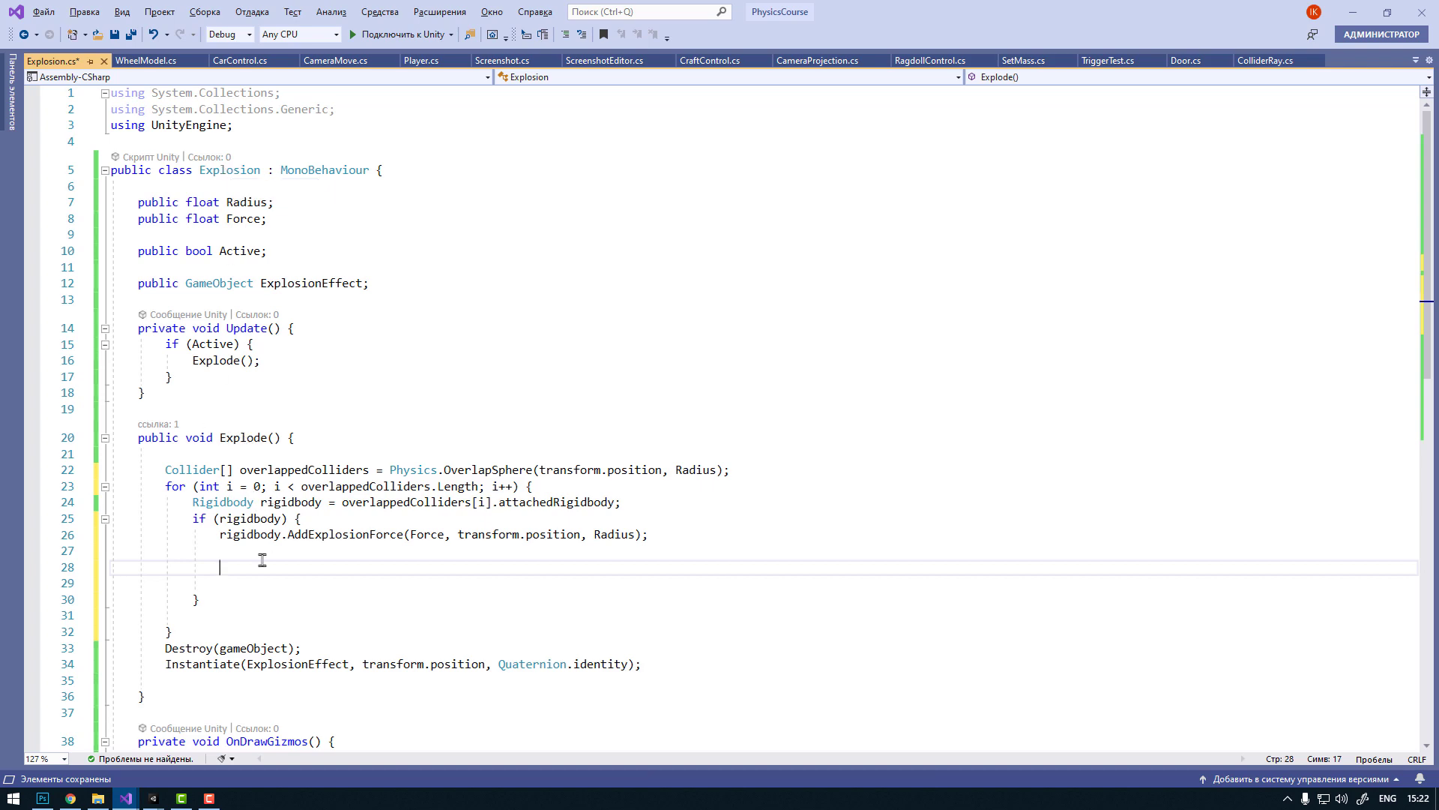
scroll(259, 548, down, 2)
scroll(283, 517, up, 2)
scroll(320, 512, down, 2)
text(Explosion Explosion = rigidbody.GetComponent<Explosion>();)
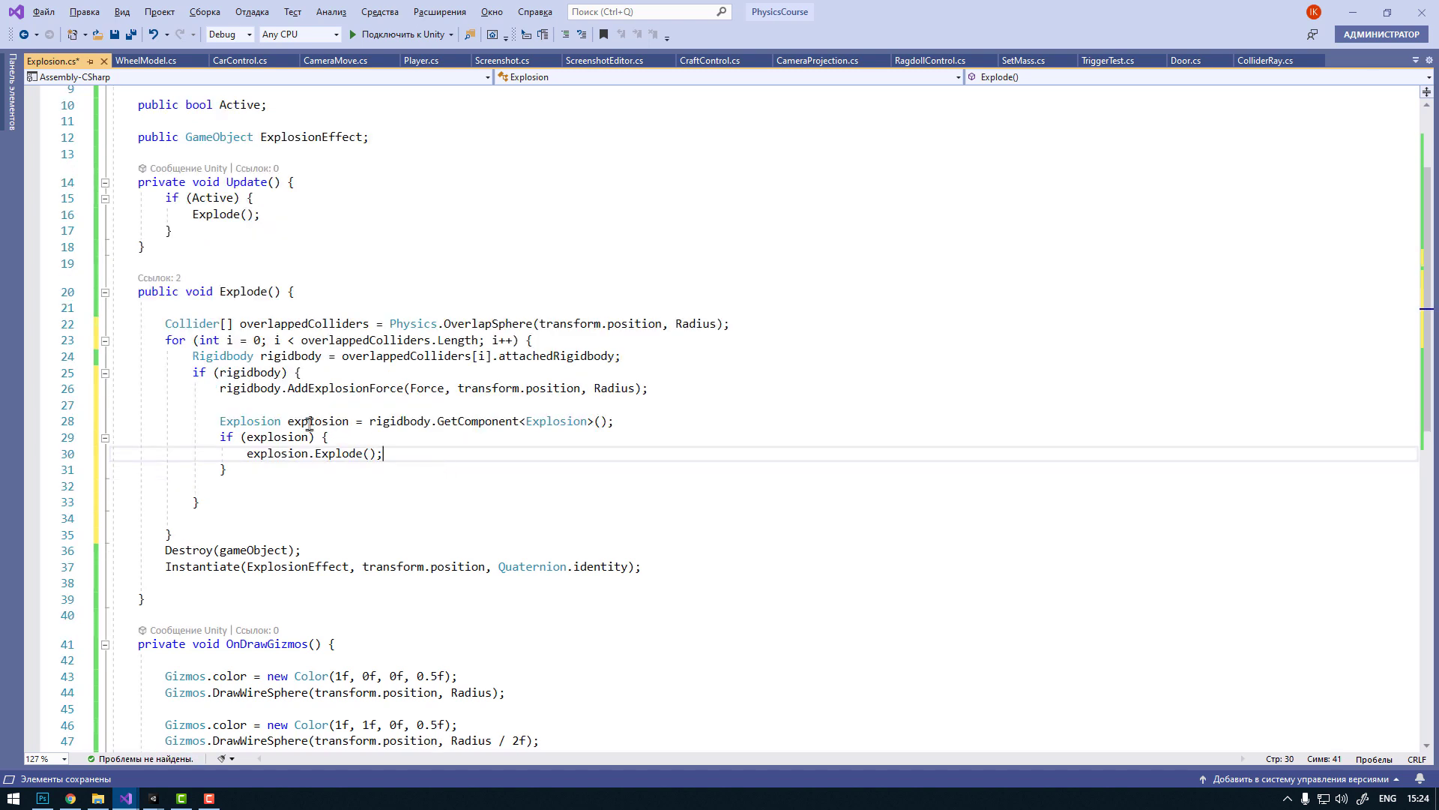
double_click(310, 424)
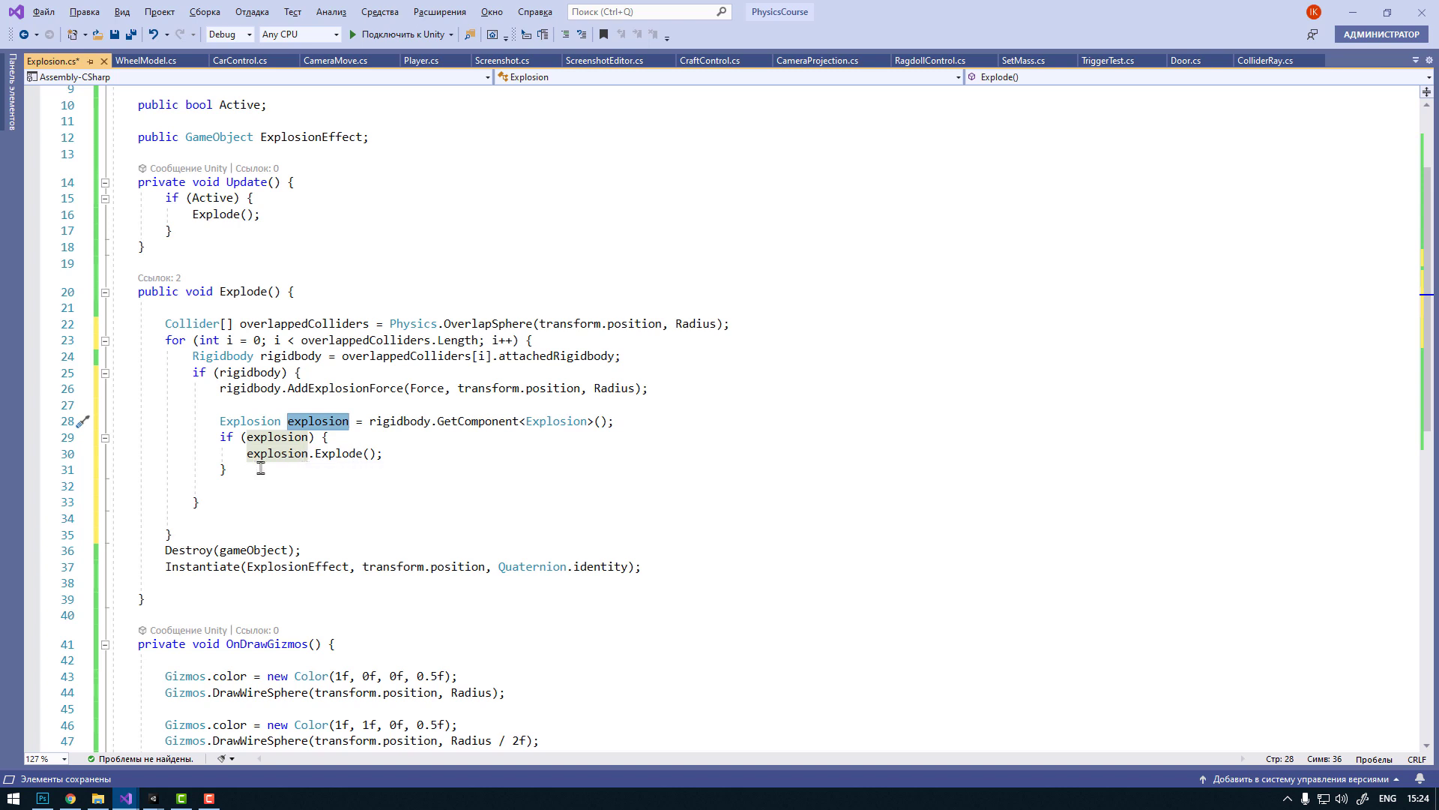
Step: Inside the if (explosion) block, write if (Vector3.Distance(transform.position, rigidbody.position) < Radius / 2f) {
click(371, 442)
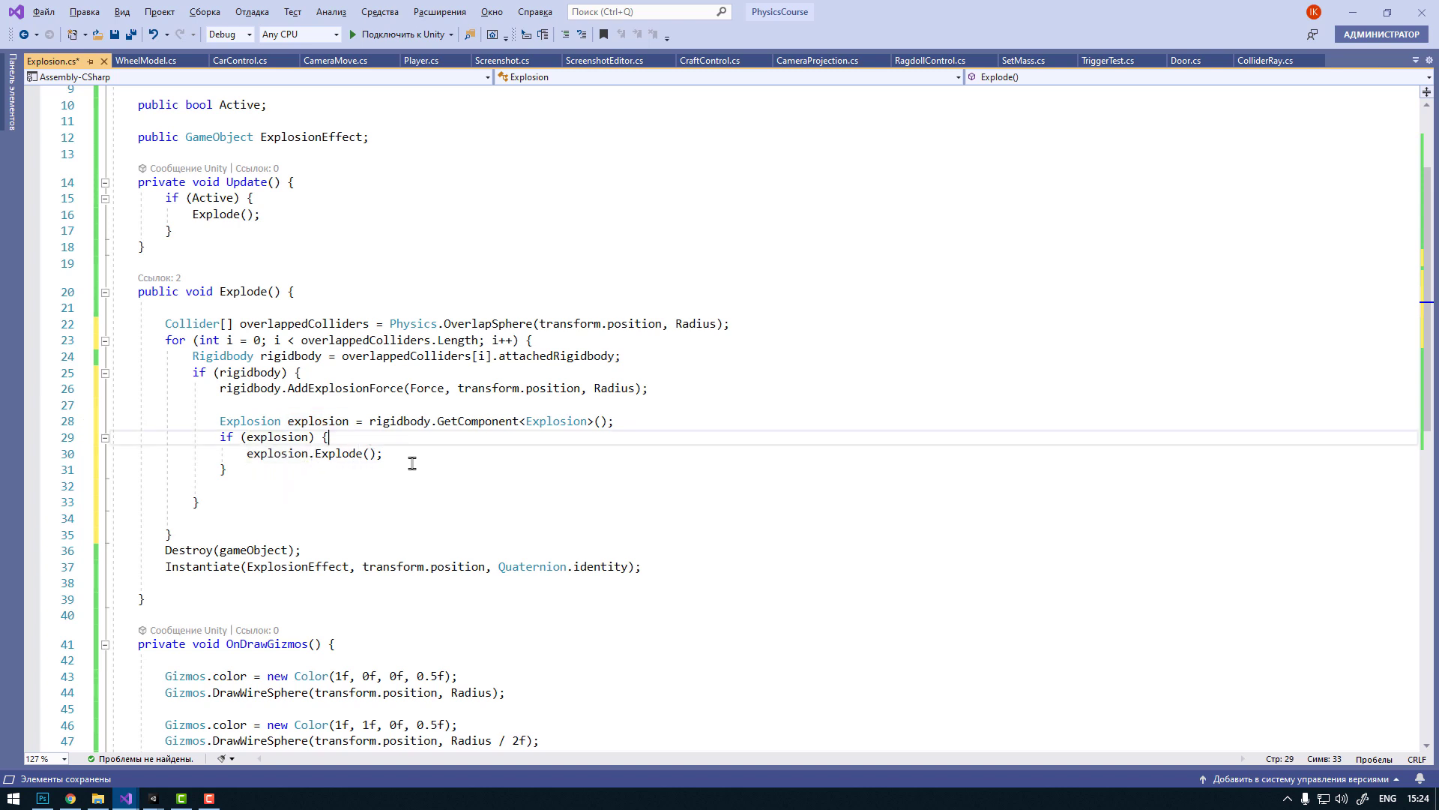
key(Return)
text(if)
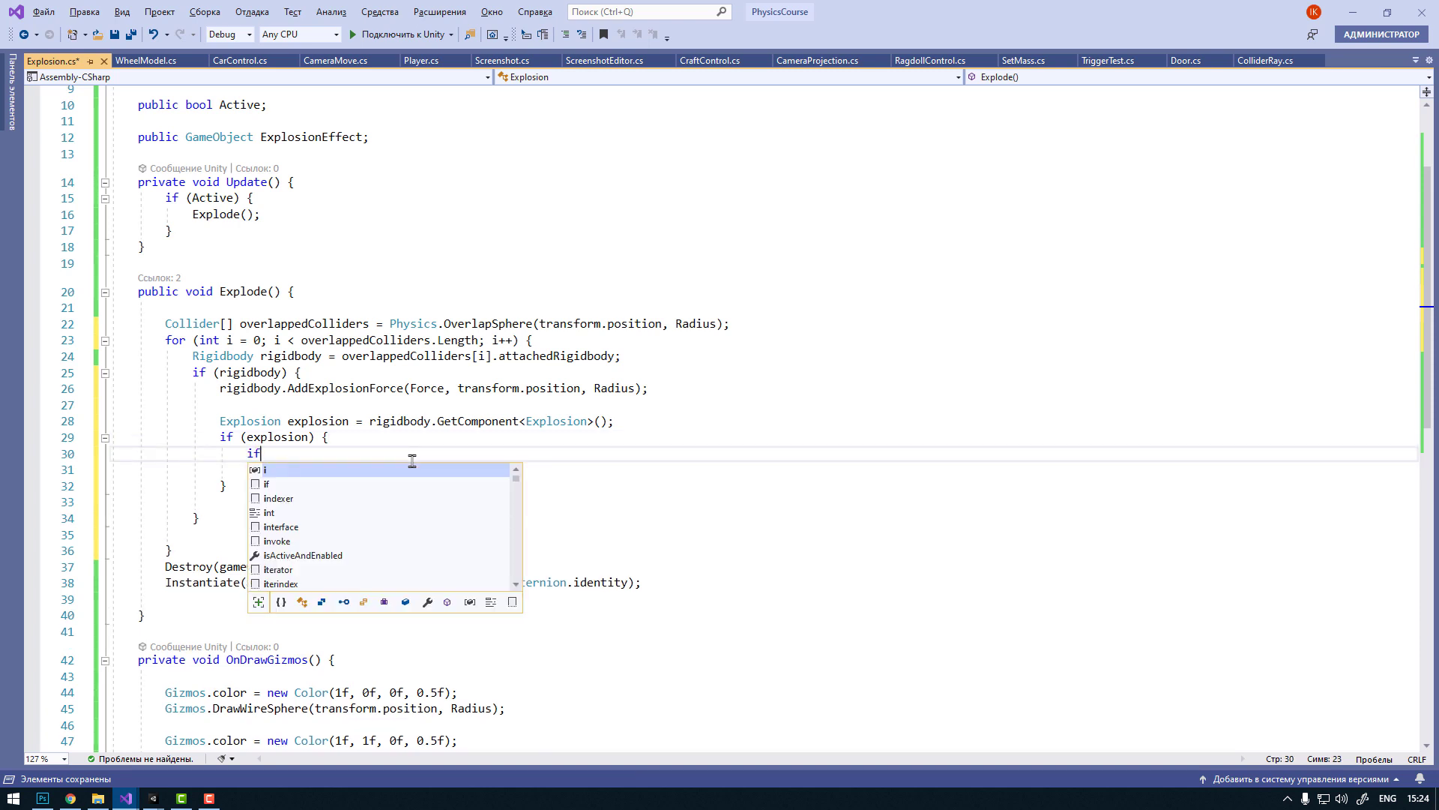
text(()Vector3.)
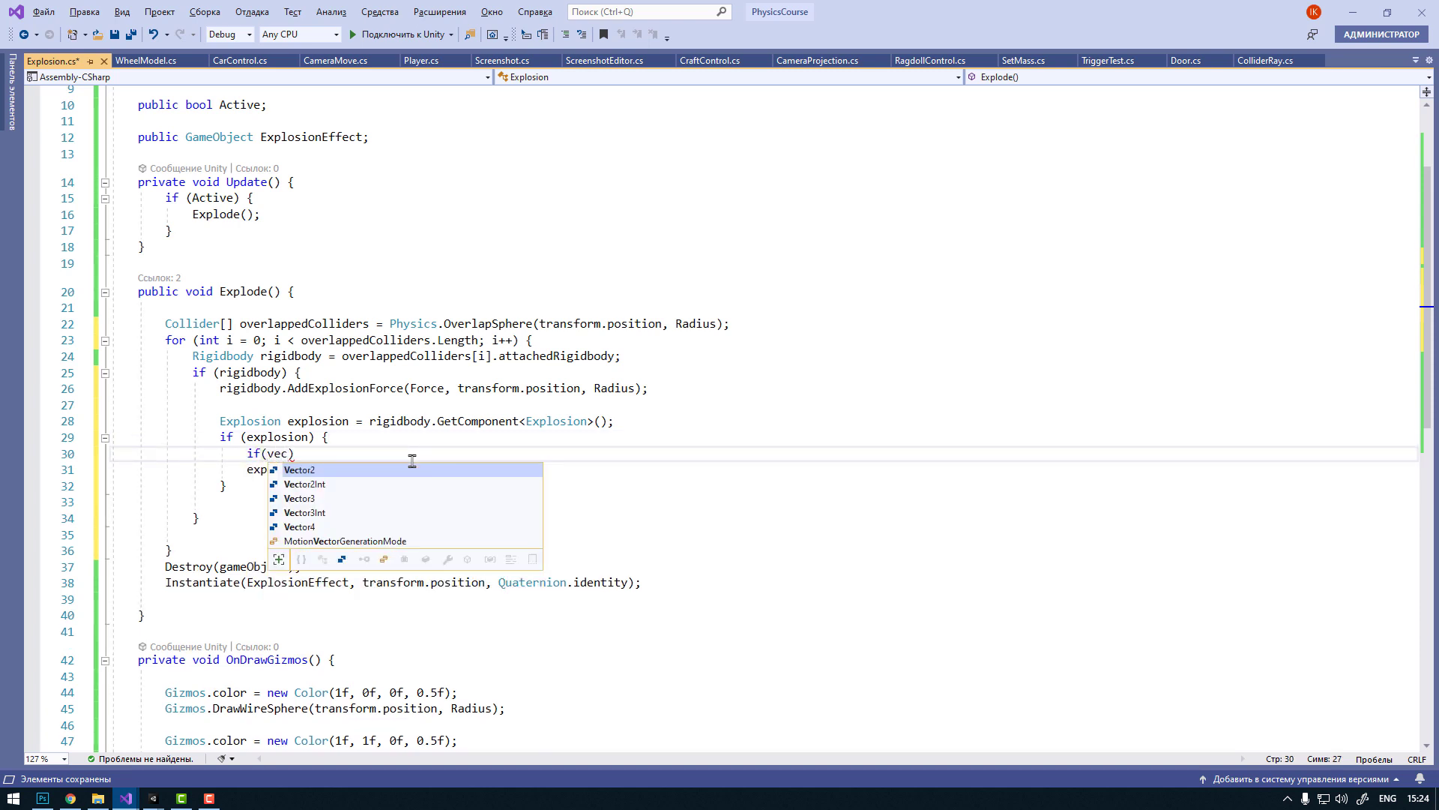
text(Di)
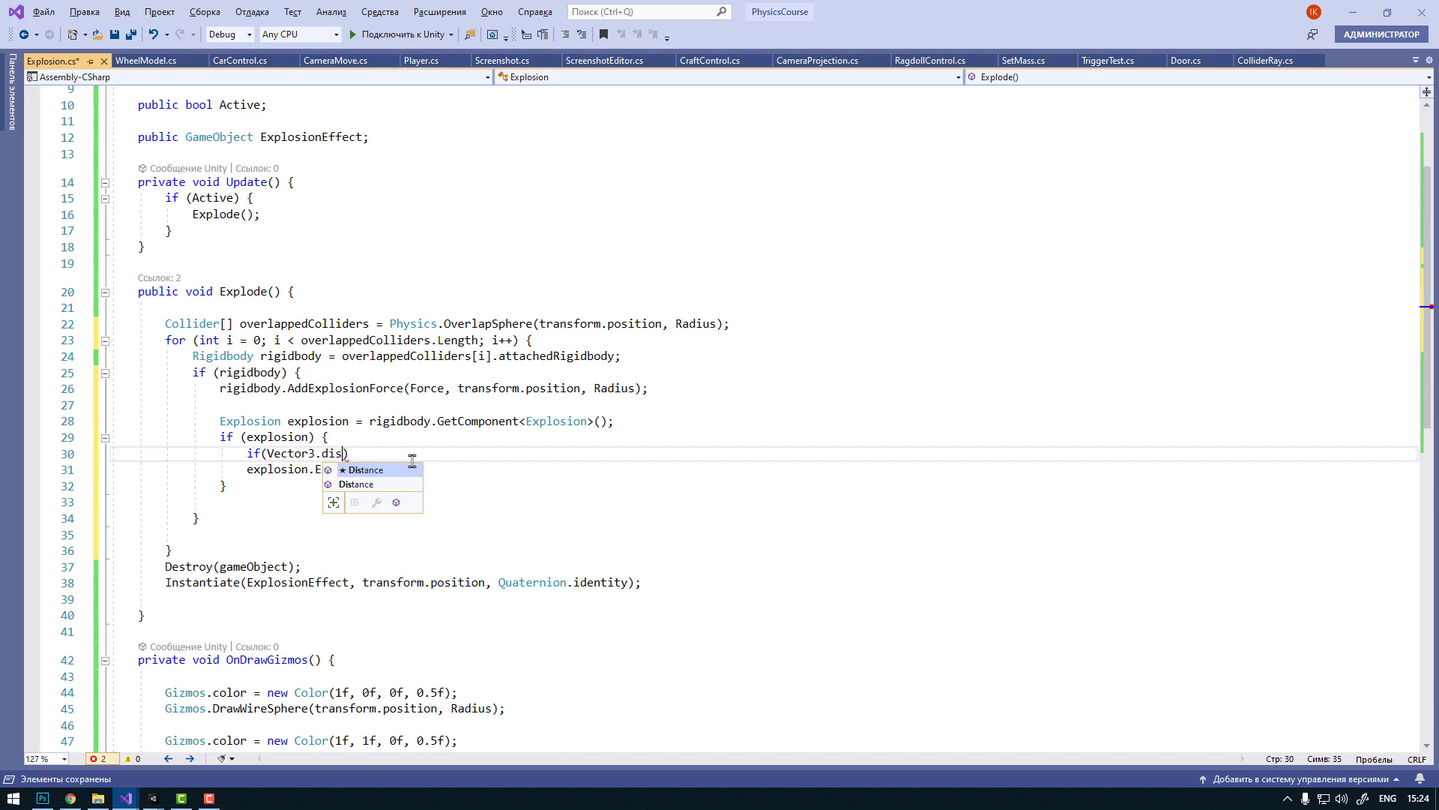
key(Tab)
text(tr)
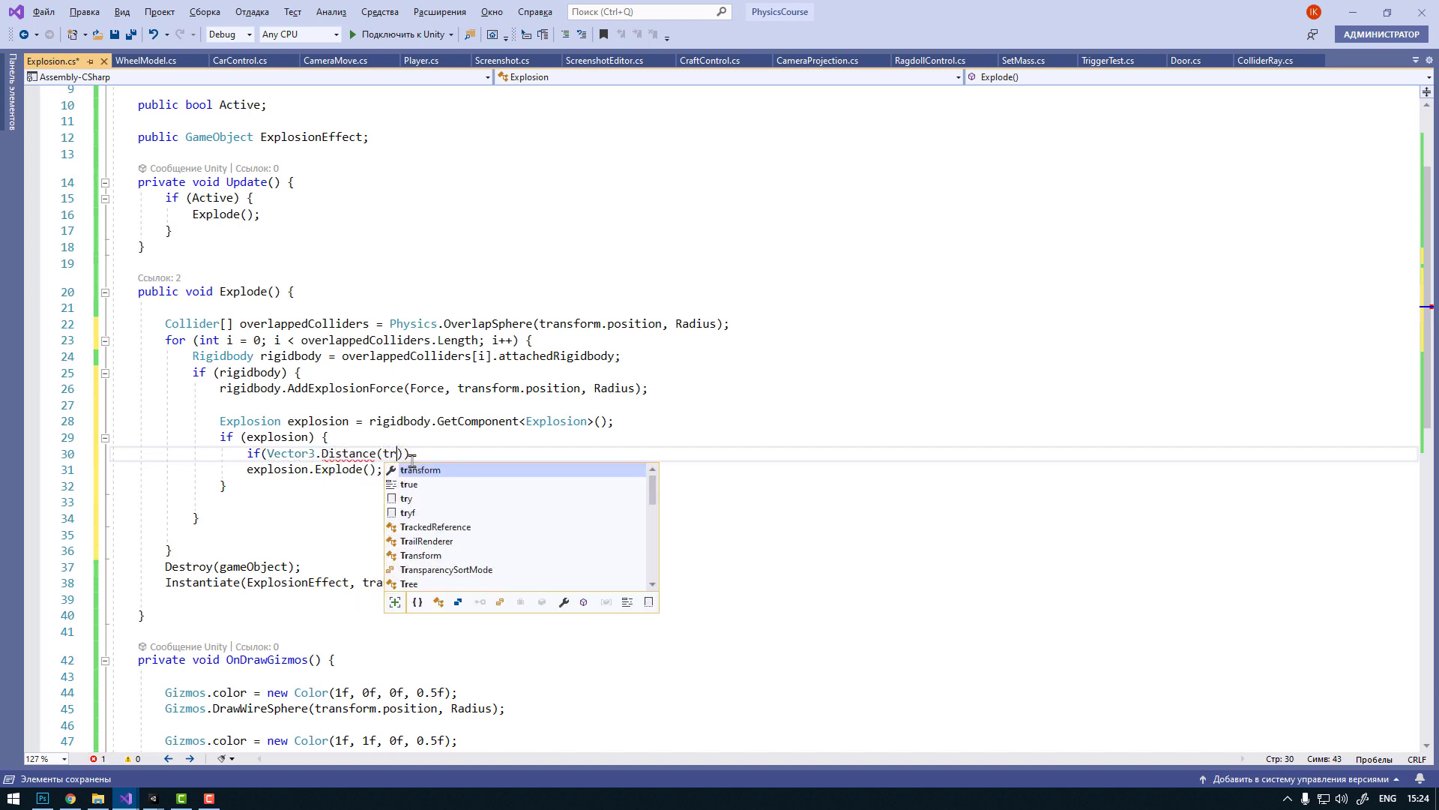
text(ansform.po)
key(Tab)
text(,)
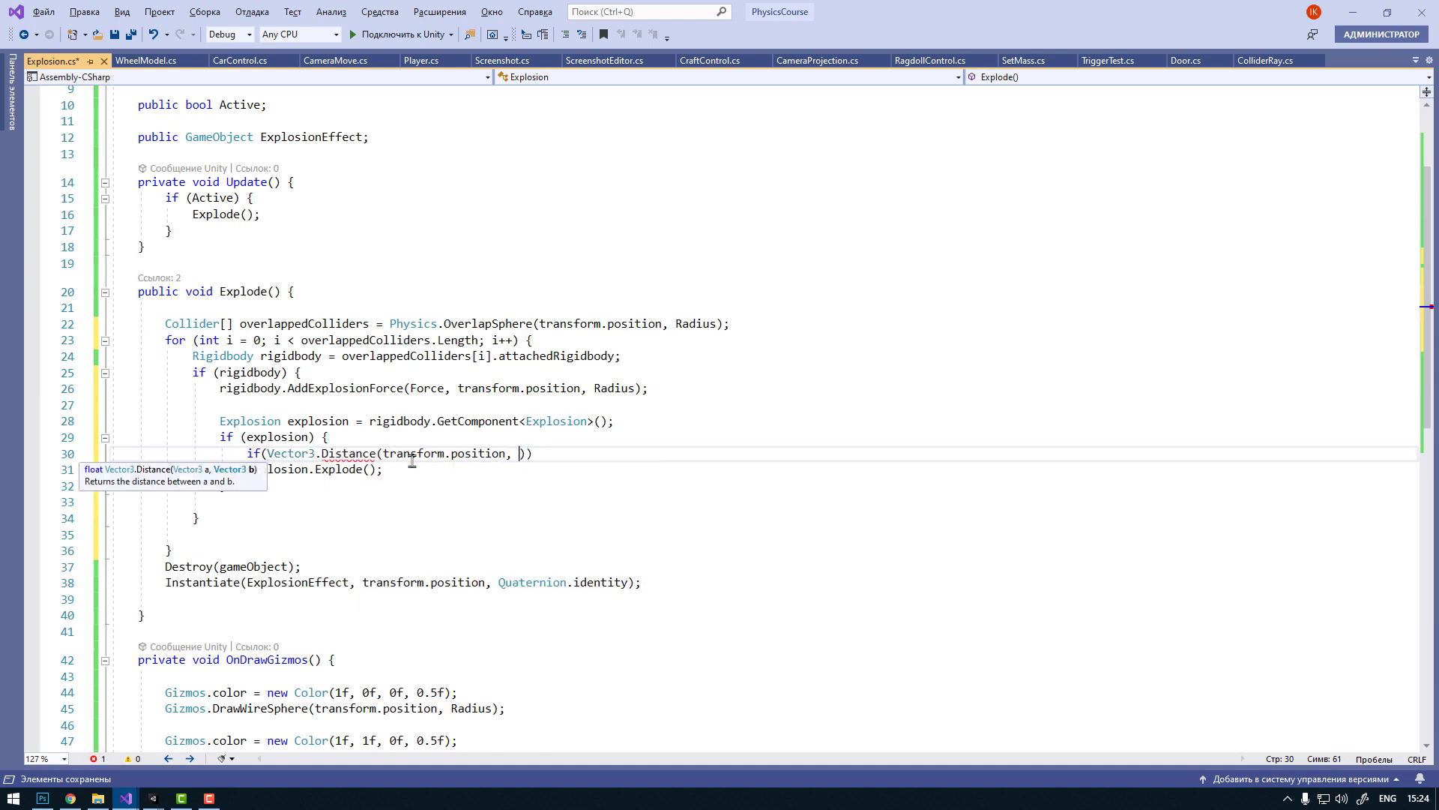
double_click(407, 419)
key(ctrl+c)
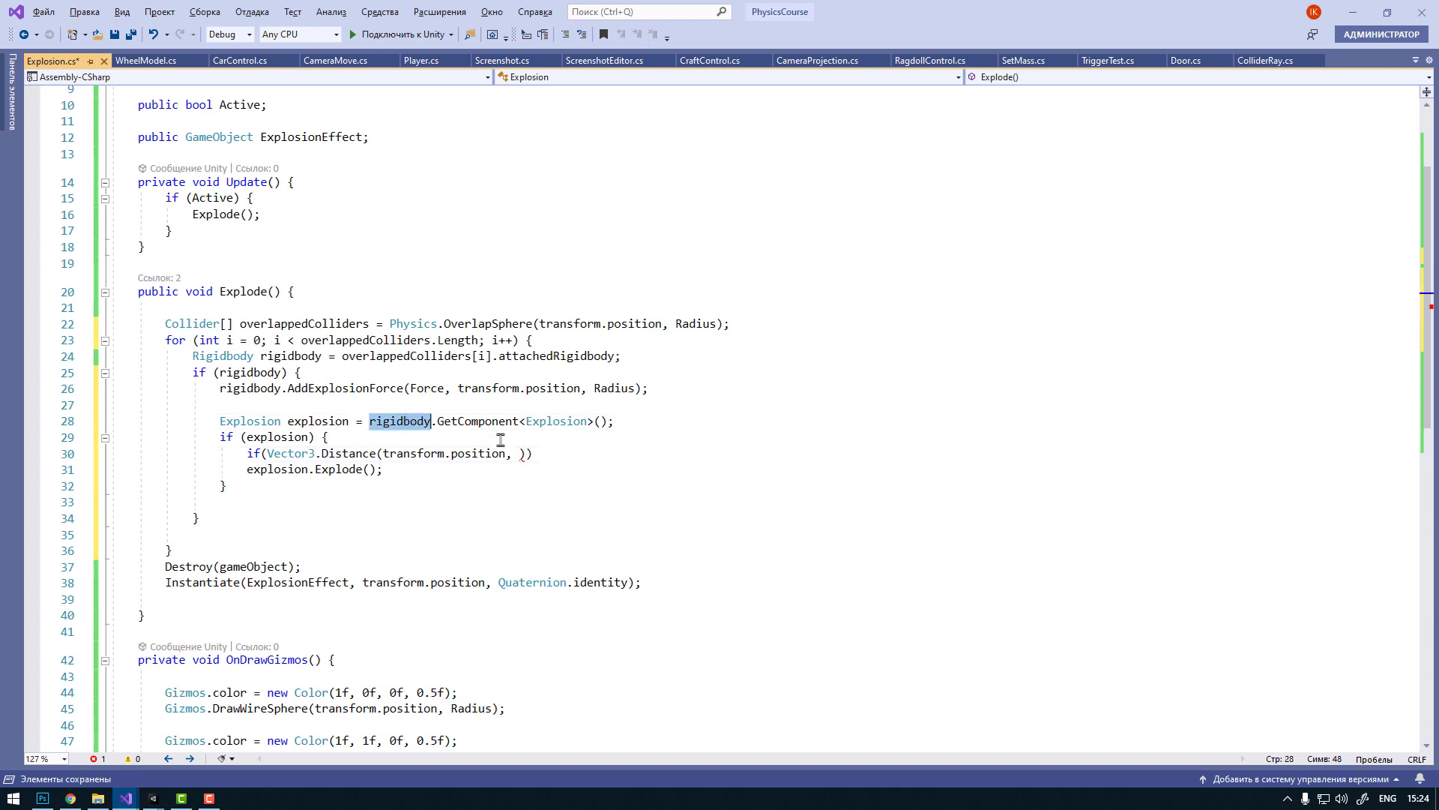
click(520, 455)
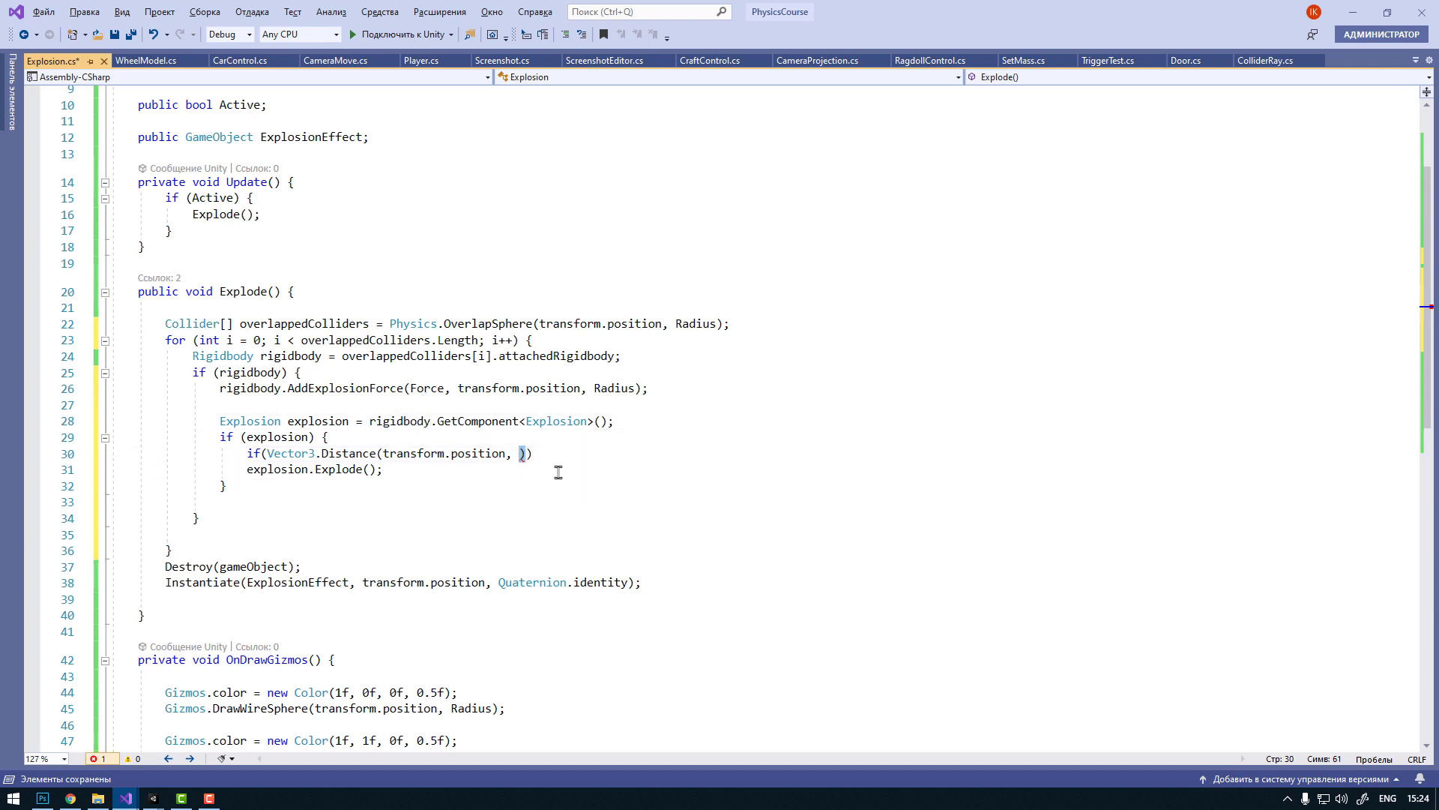
key(ctrl+v)
text(position))
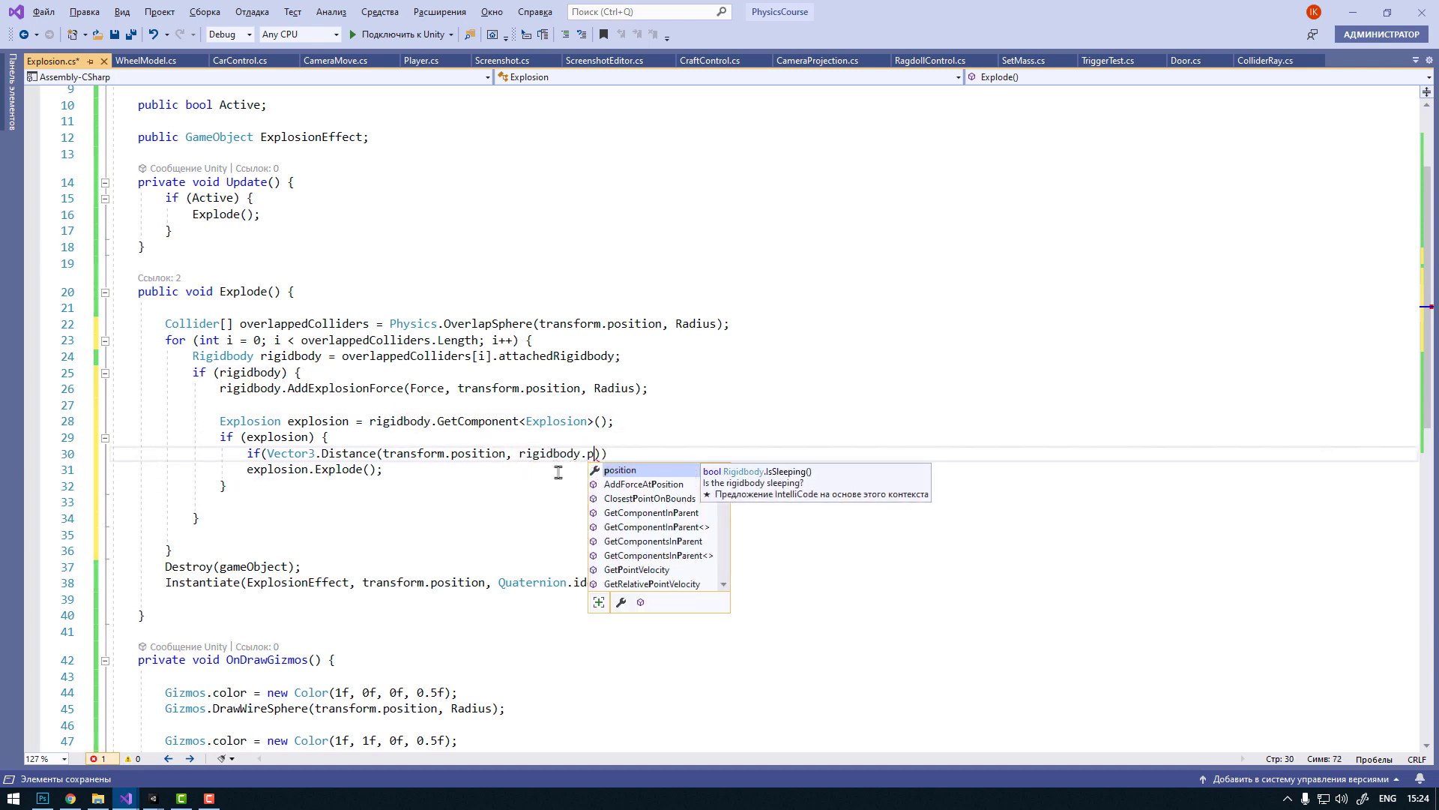
text( < R)
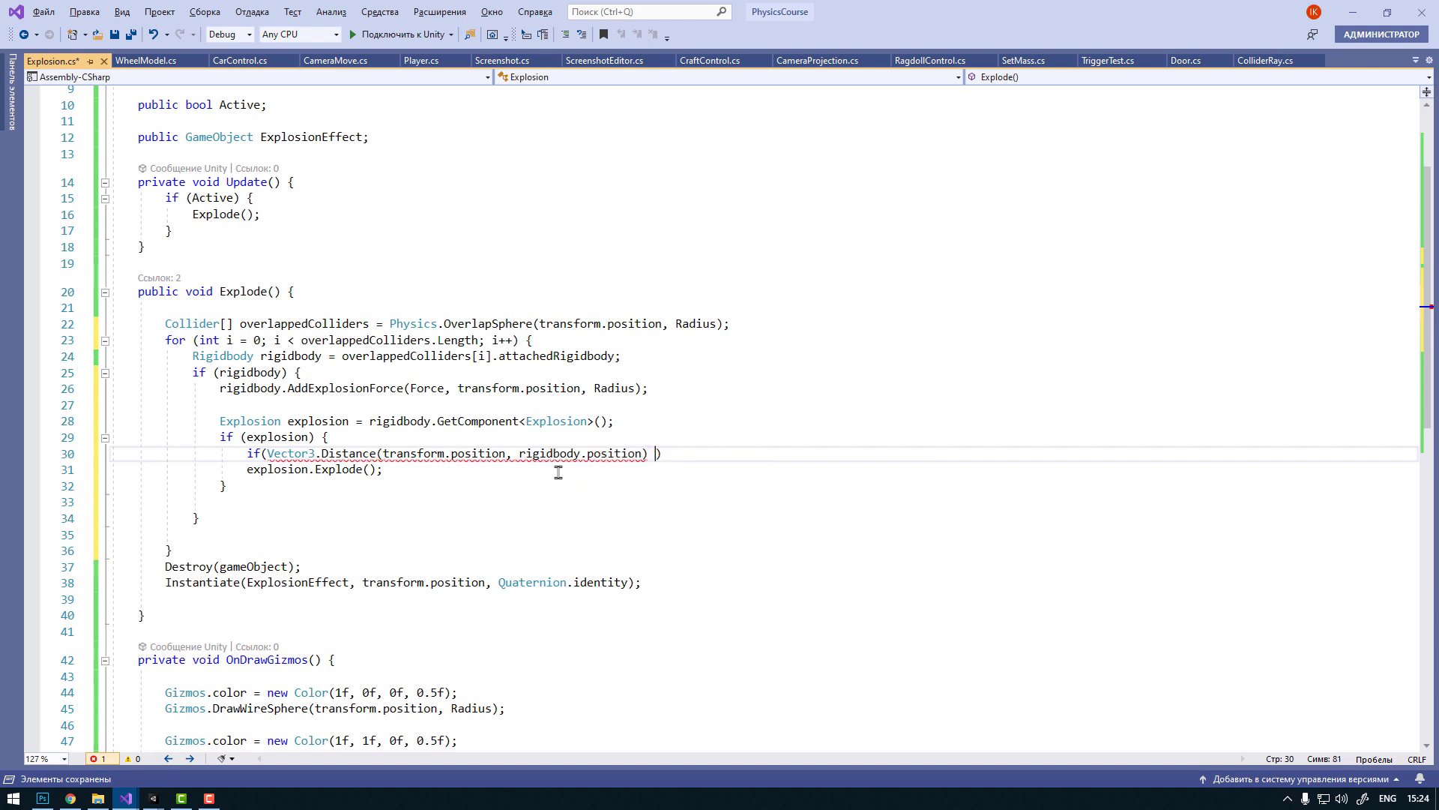
text(ad)
key(Tab)
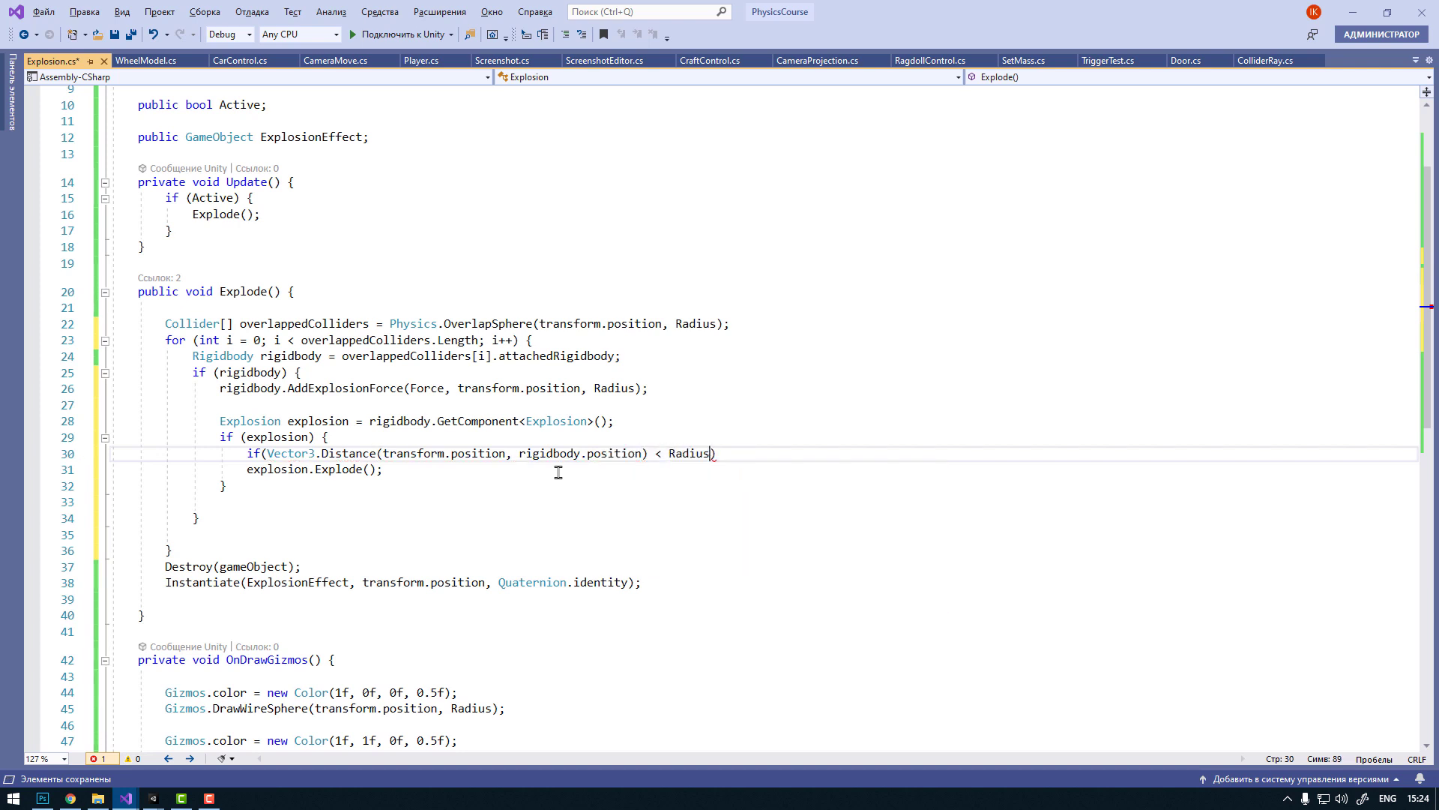
text(2f))
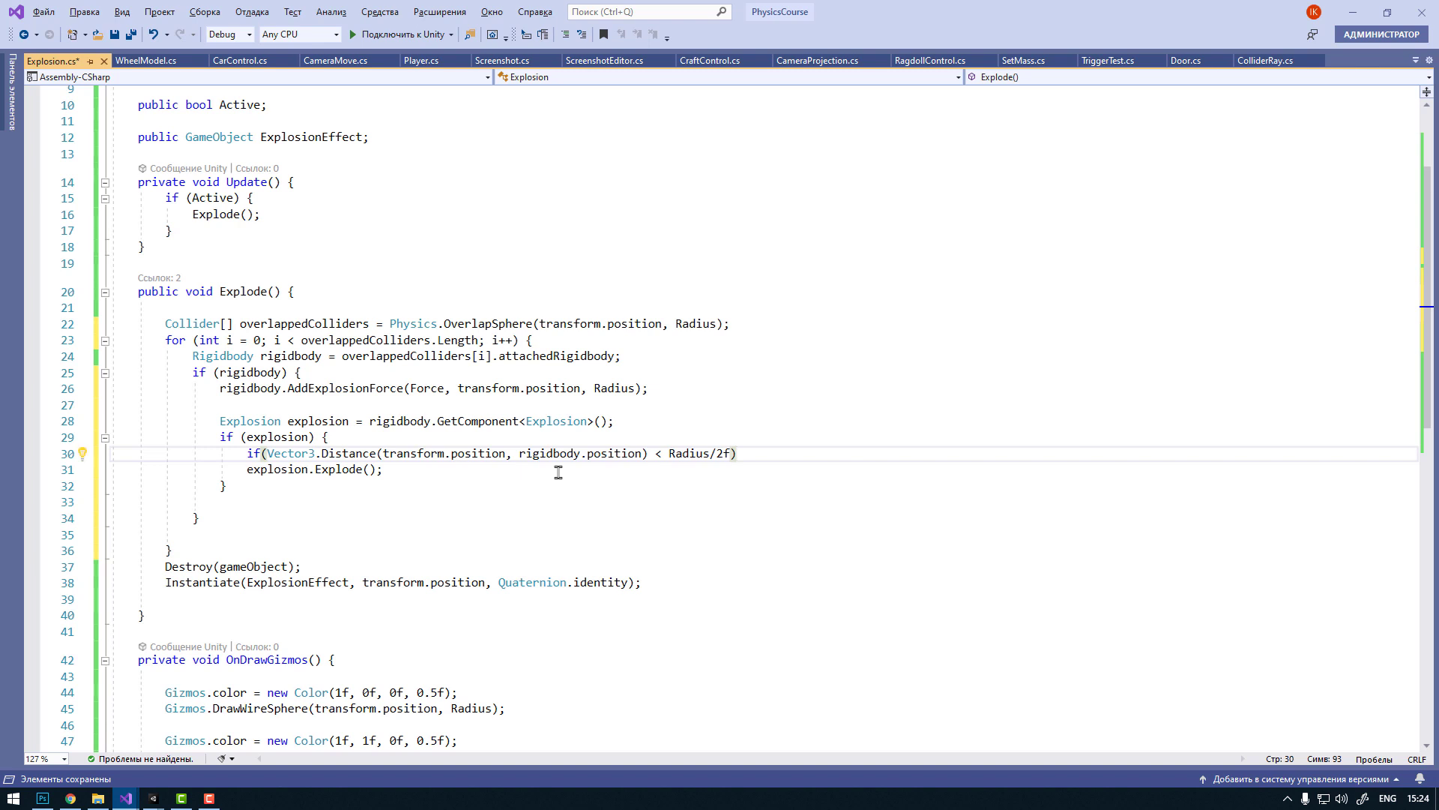
text( {)
Step: Move explosion.Explode(); into the new distance block and remove the leftover empty line
key(Return)
key(ctrl+x)
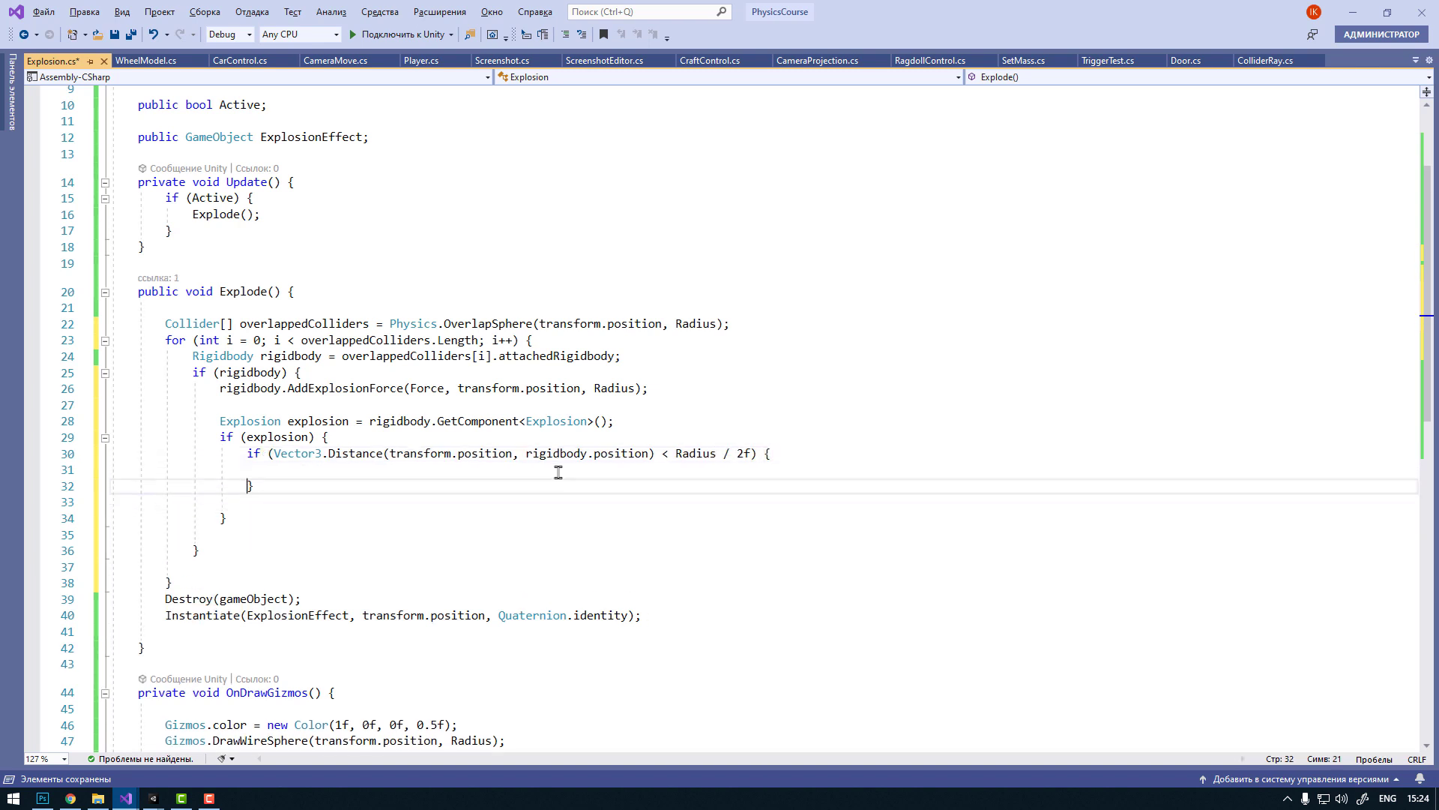
key(Up)
key(ctrl+v)
key(Down)
key(Down)
key(BackSpace)
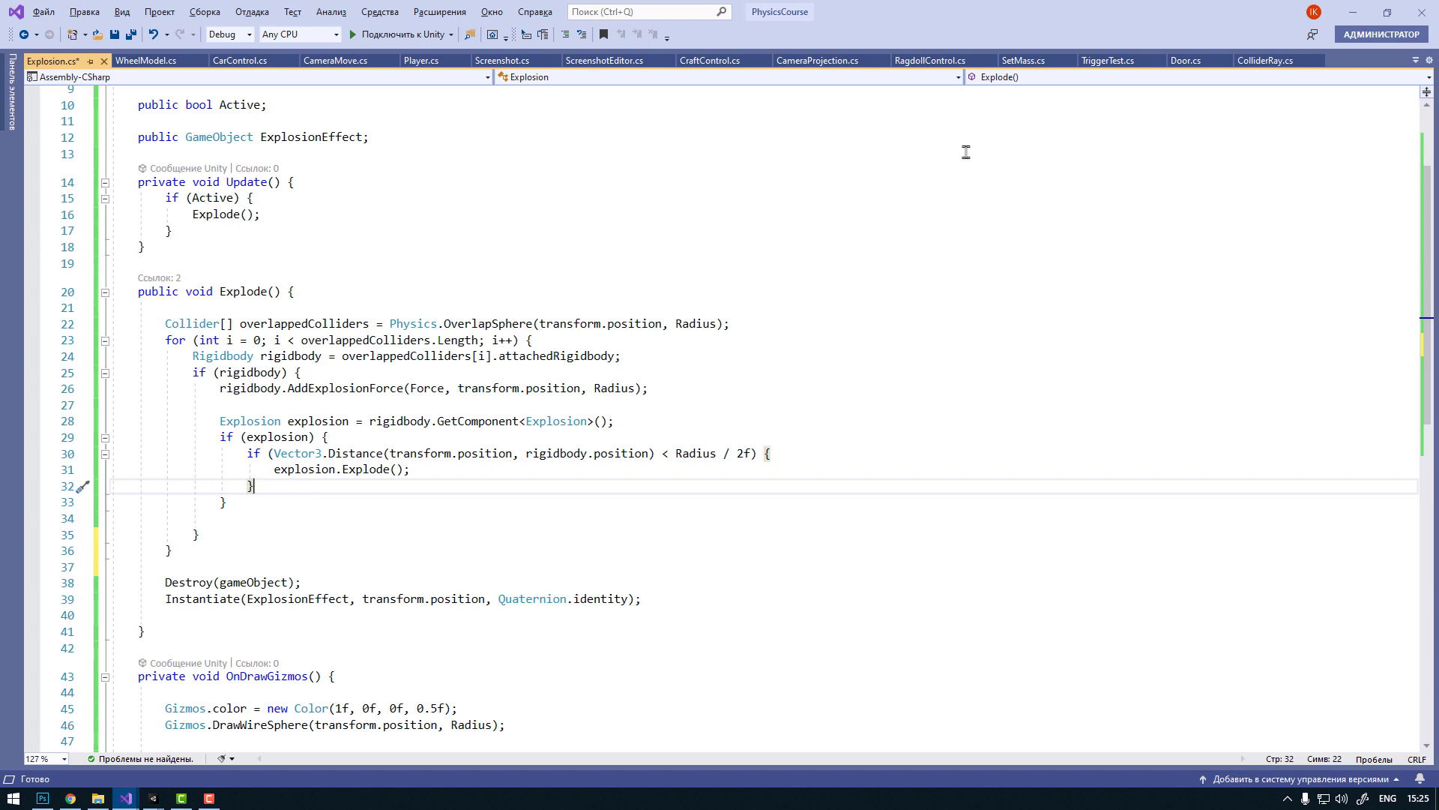
Step: Sketch two barrels and a blast linking them over the code, then clear the sketch
key(ctrl+shift+w)
mouse_move(874, 212)
mouse_down()
mouse_move(915, 264)
mouse_move(872, 216)
mouse_up()
mouse_move(989, 210)
mouse_down()
mouse_move(985, 271)
mouse_move(1011, 199)
mouse_move(982, 201)
mouse_up()
drag(909, 280, 981, 293)
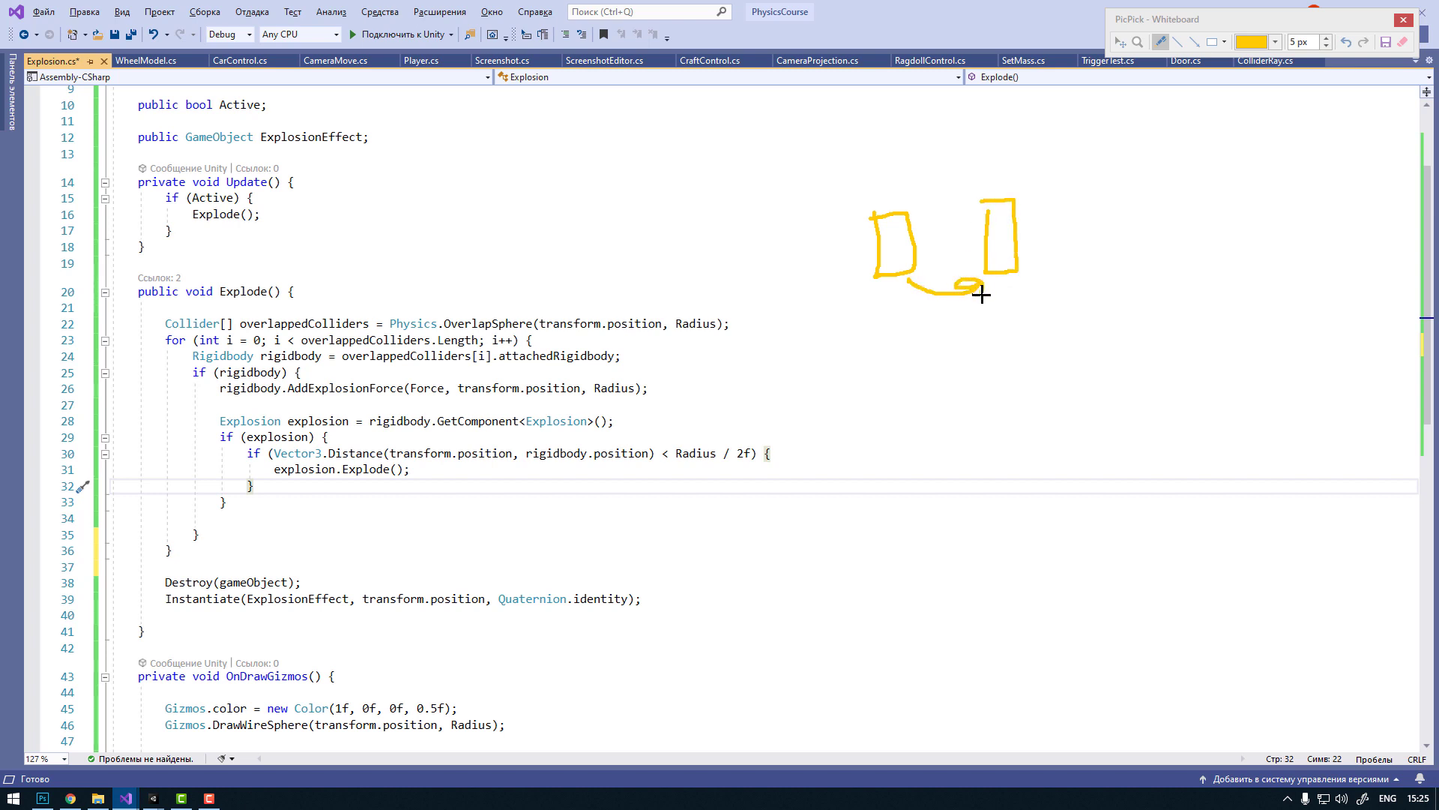
mouse_move(986, 225)
mouse_down()
mouse_move(987, 212)
mouse_move(923, 202)
mouse_move(908, 225)
mouse_move(929, 258)
mouse_move(974, 248)
mouse_up()
key(Escape)
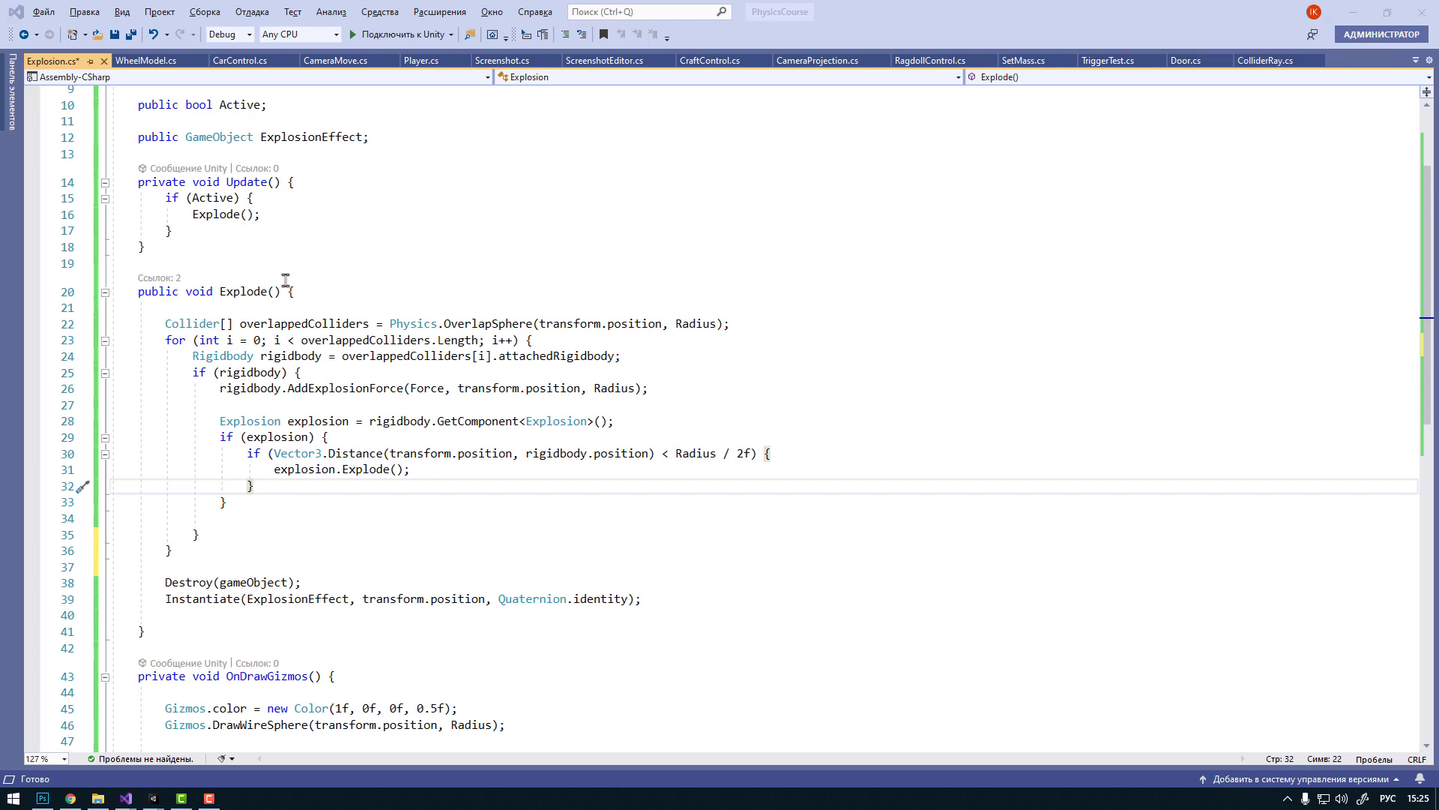
Step: Declare private bool _explosionDone; after Update() and copy the field name
click(220, 264)
key(Return)
key(Return)
key(Up)
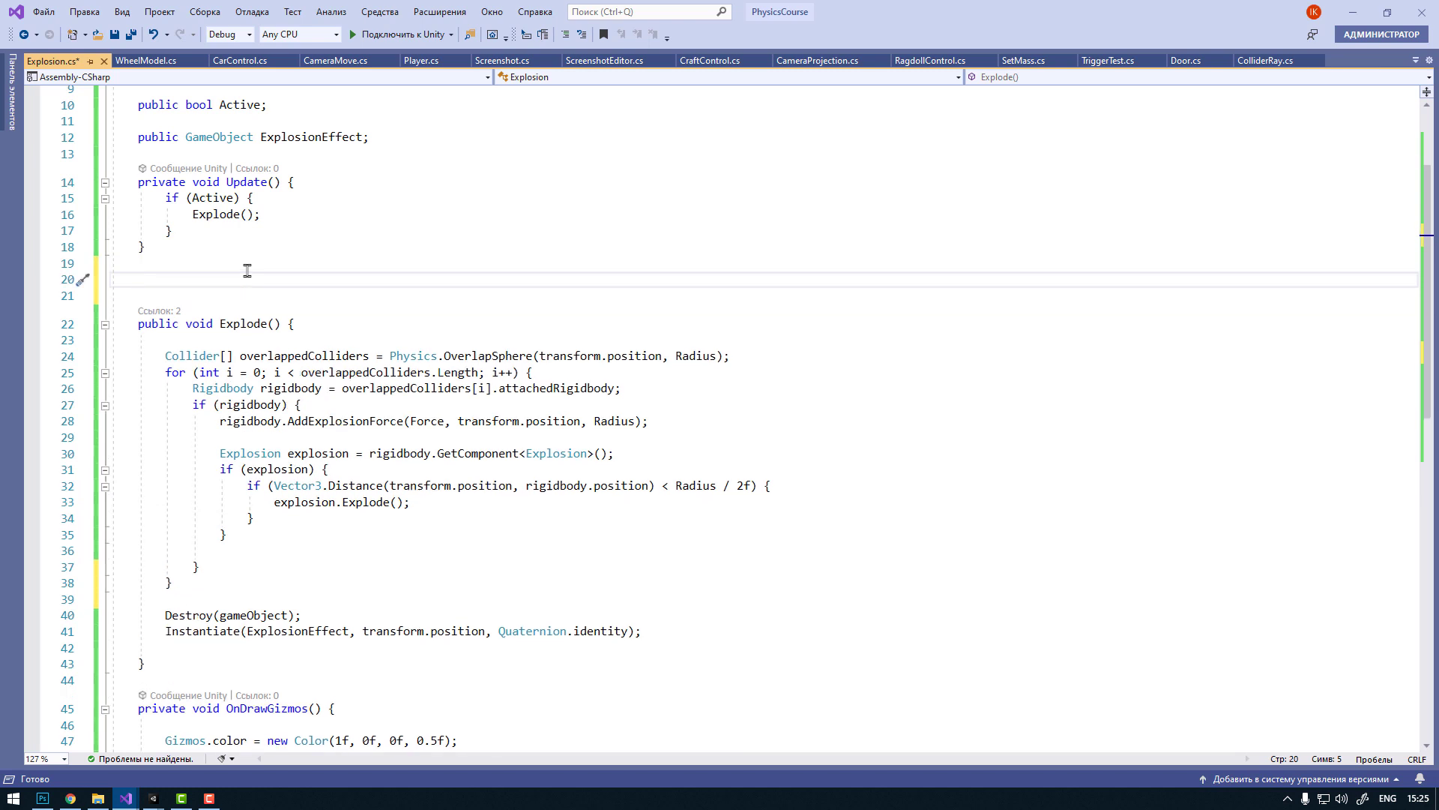
text(private)
text( bool)
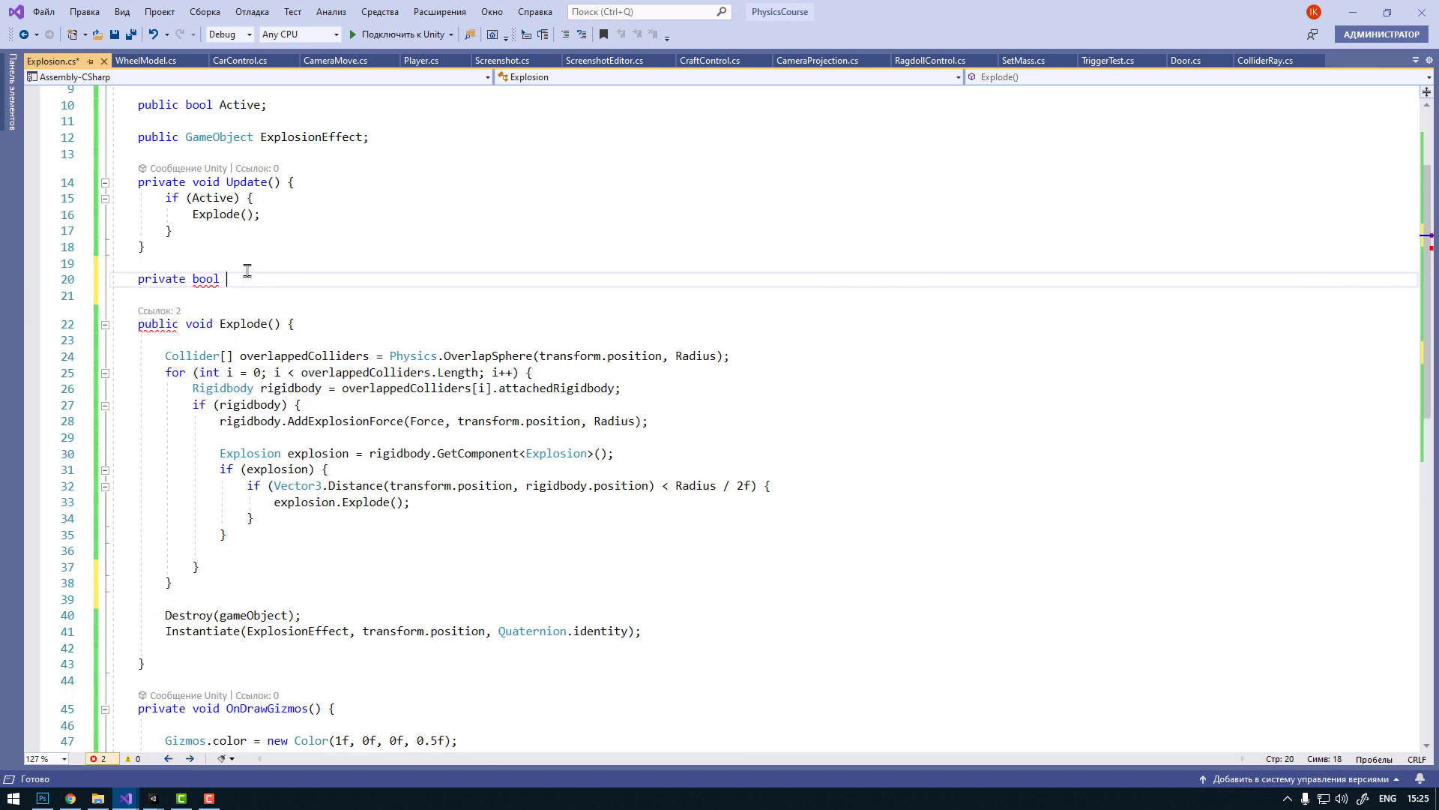
scroll(253, 276, up, 3)
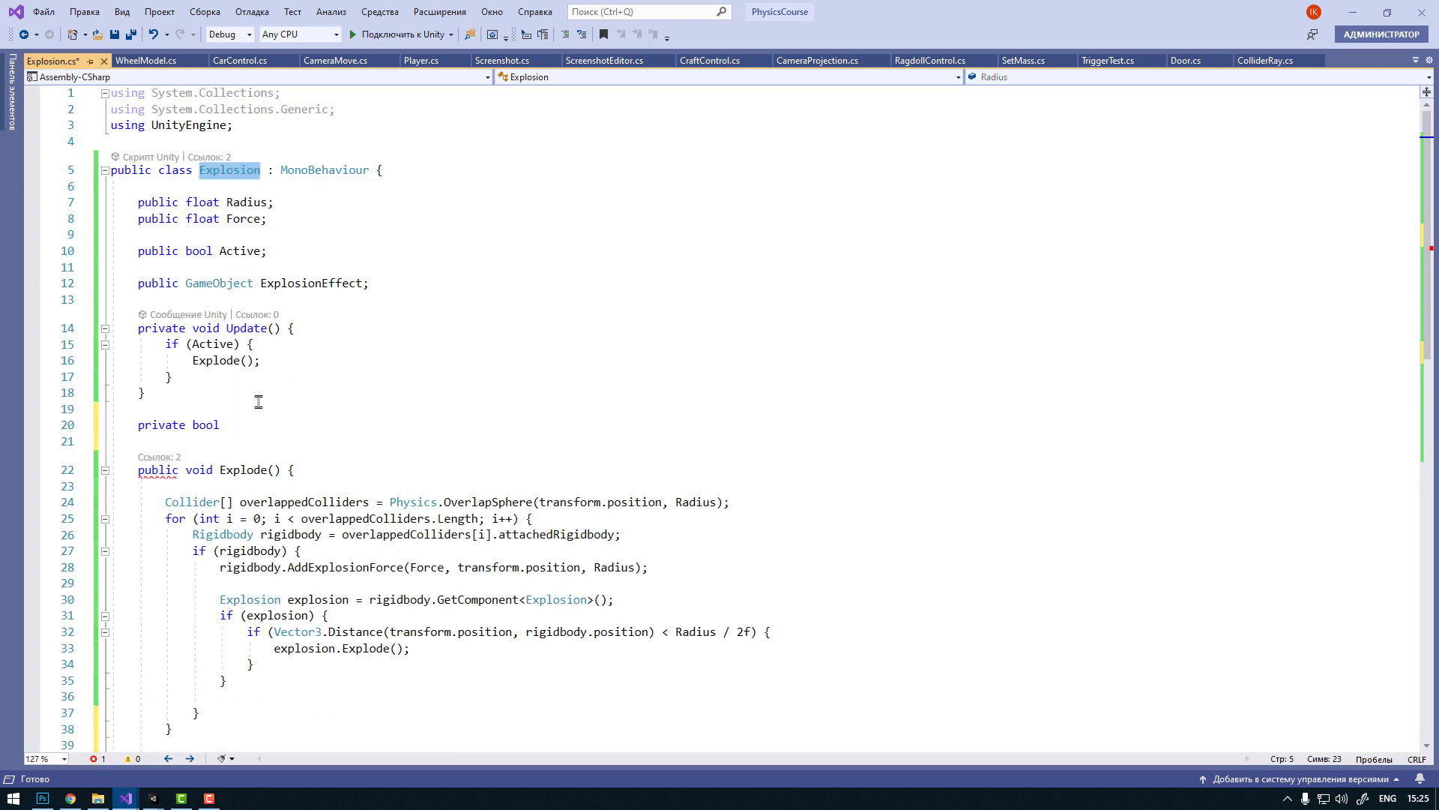
text(_explosion)
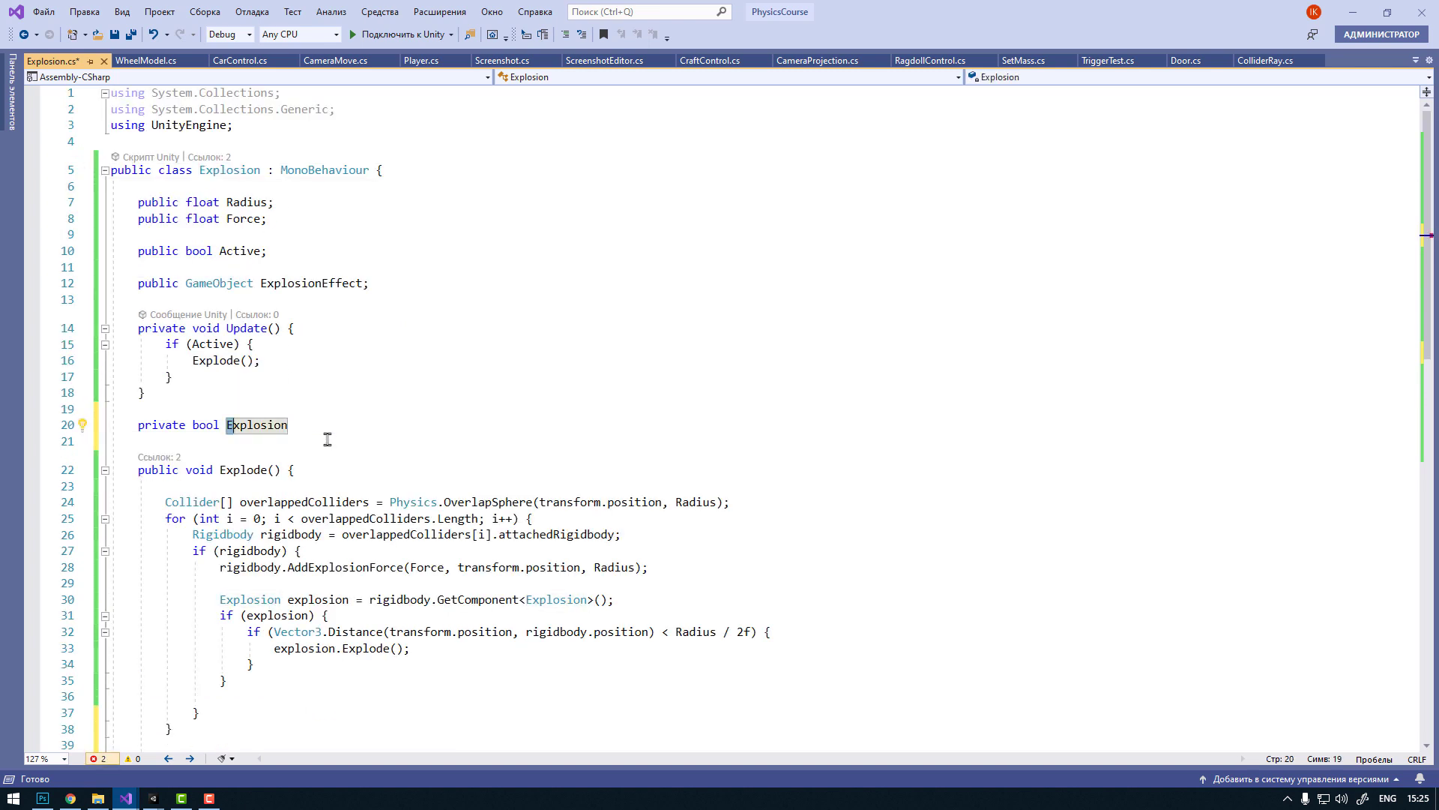
text(Done;)
key(Left)
key(ctrl+shift+Left)
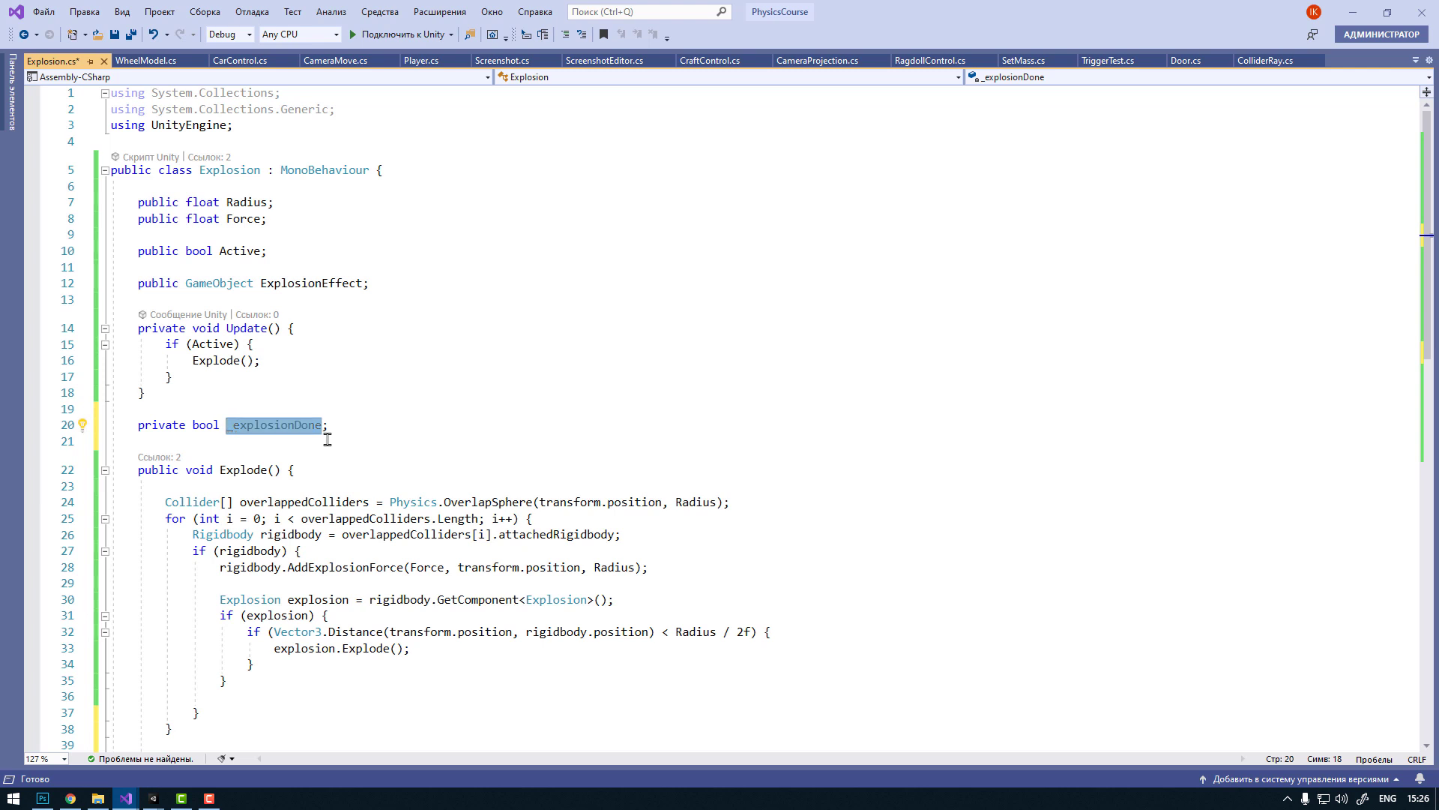
scroll(314, 409, down, 1)
Step: Start a guard check _explosionDone == on a new line at the top of Explode()
click(275, 441)
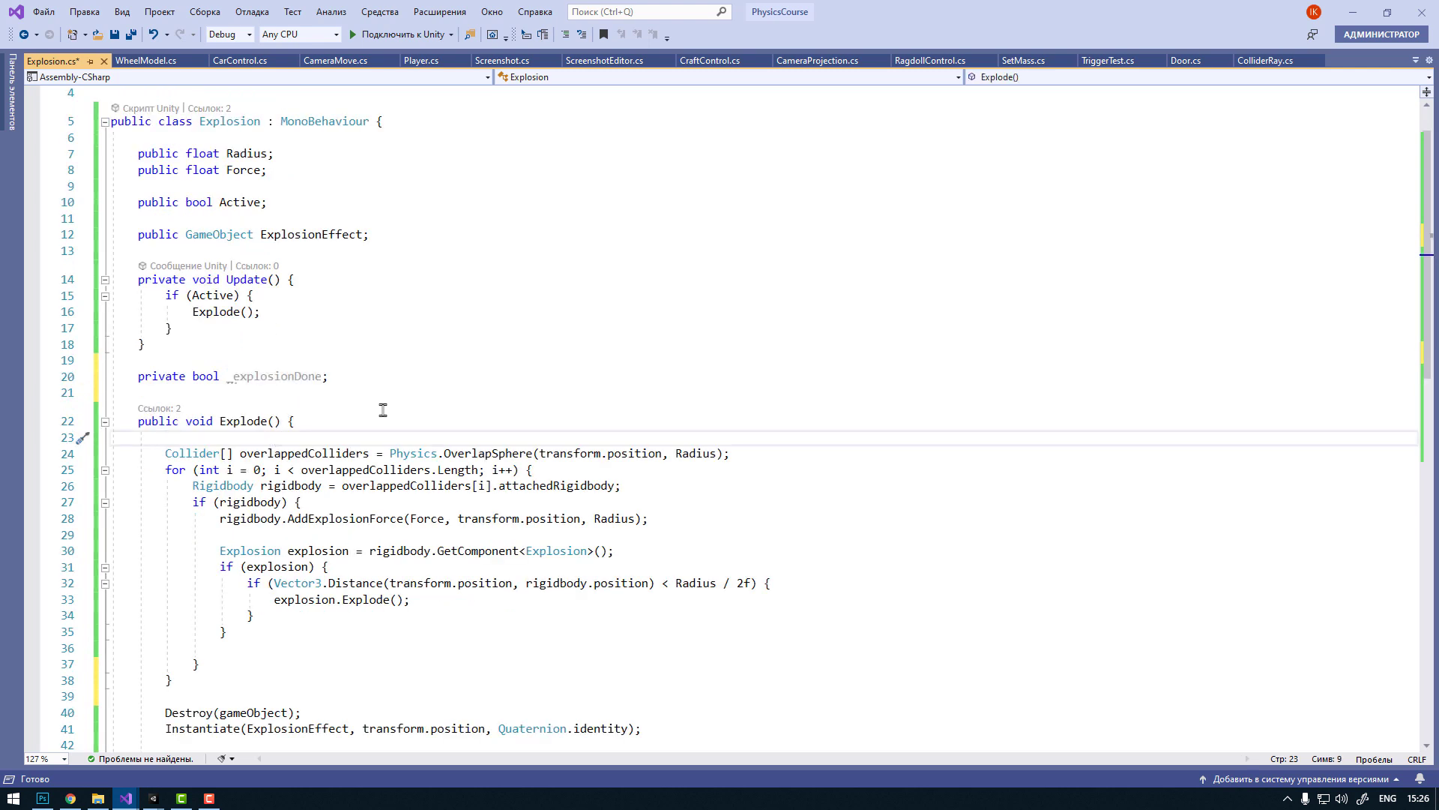
key(Return)
key(Return)
key(Up)
text(_explosionDone ==)
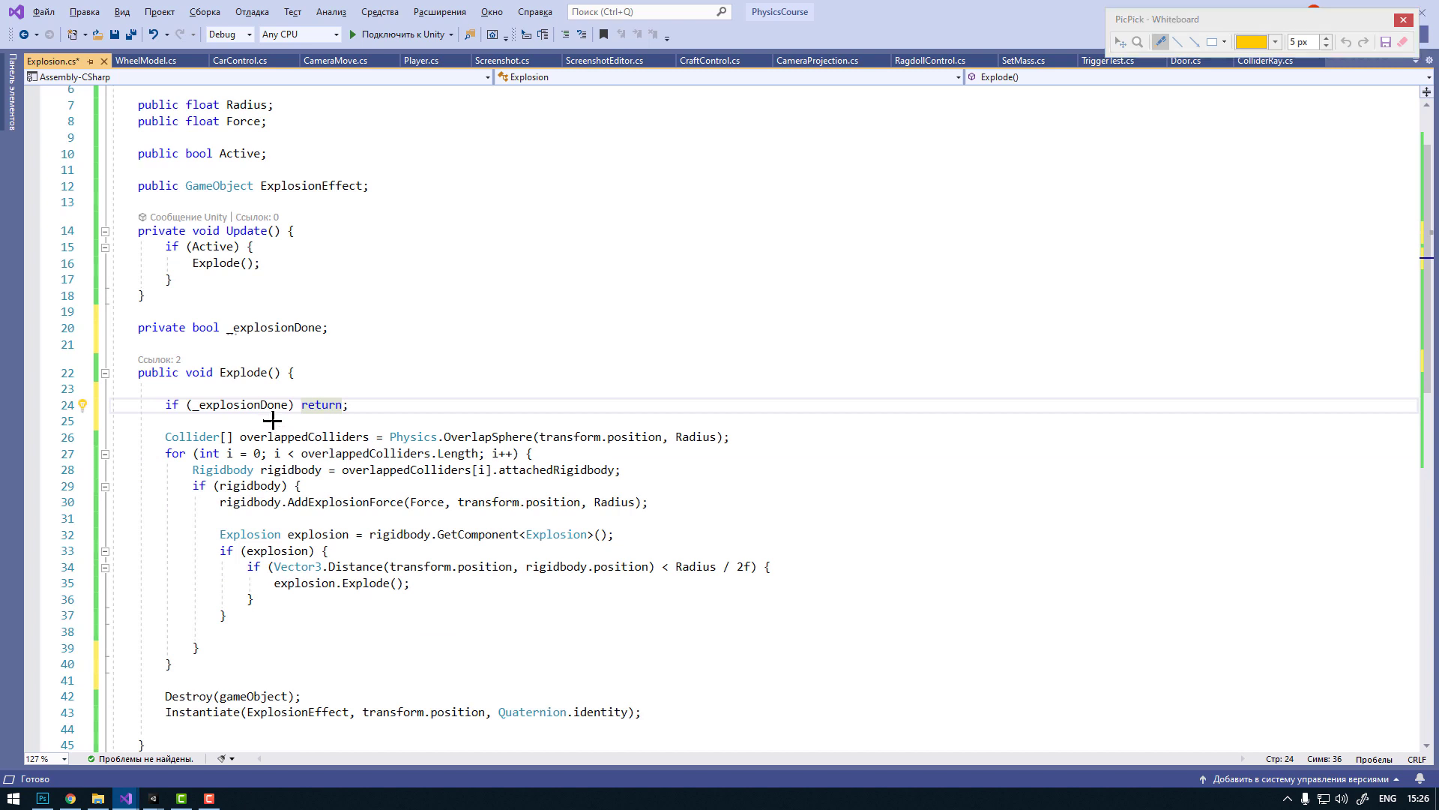
Step: Cross out the explosion code in a sketch to show it gets skipped, then clear it
drag(272, 422, 303, 702)
drag(390, 426, 154, 670)
drag(205, 442, 346, 712)
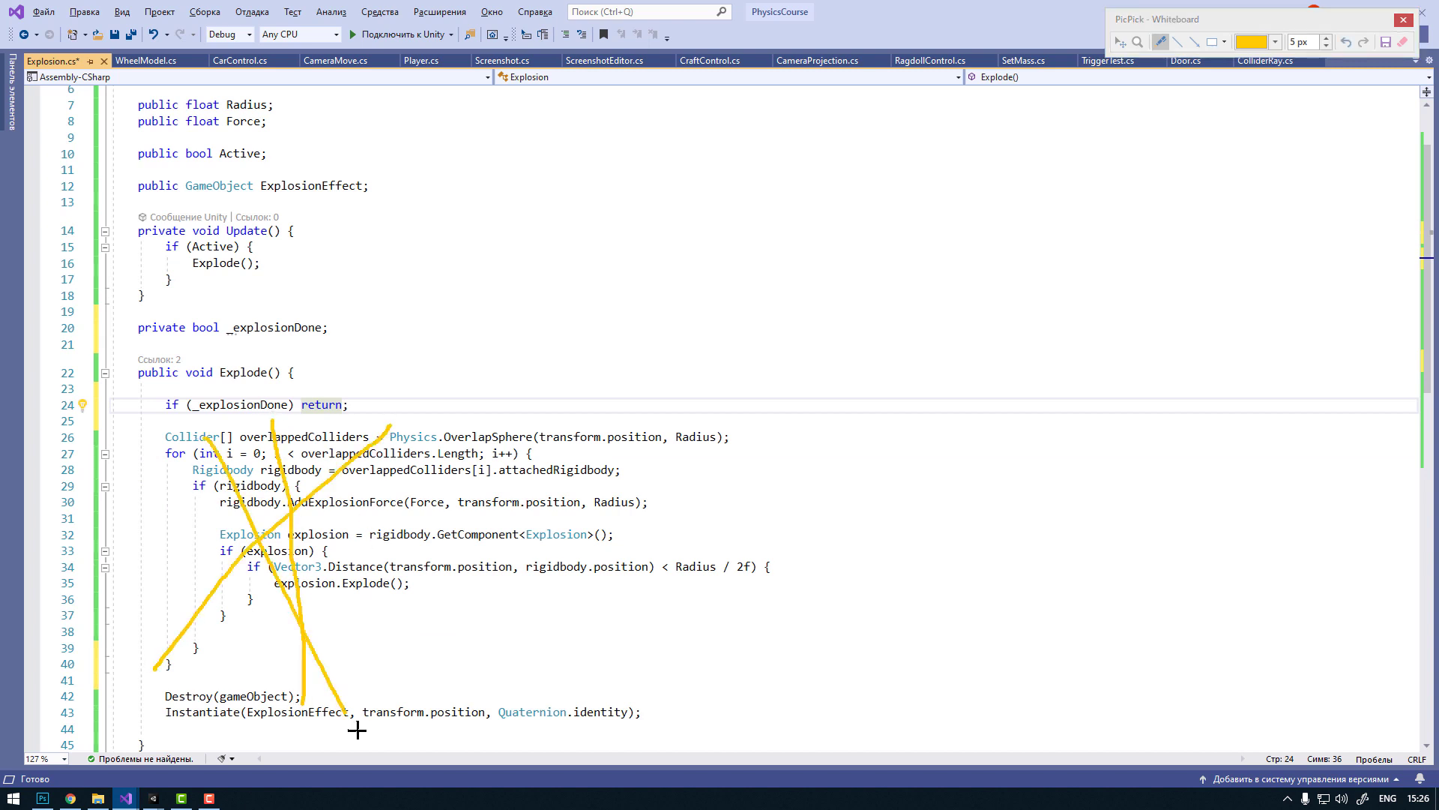
drag(455, 467, 285, 708)
drag(480, 527, 570, 723)
key(Escape)
Step: Add _explosionDone = true; below the guard check and highlight the two guard lines
click(378, 402)
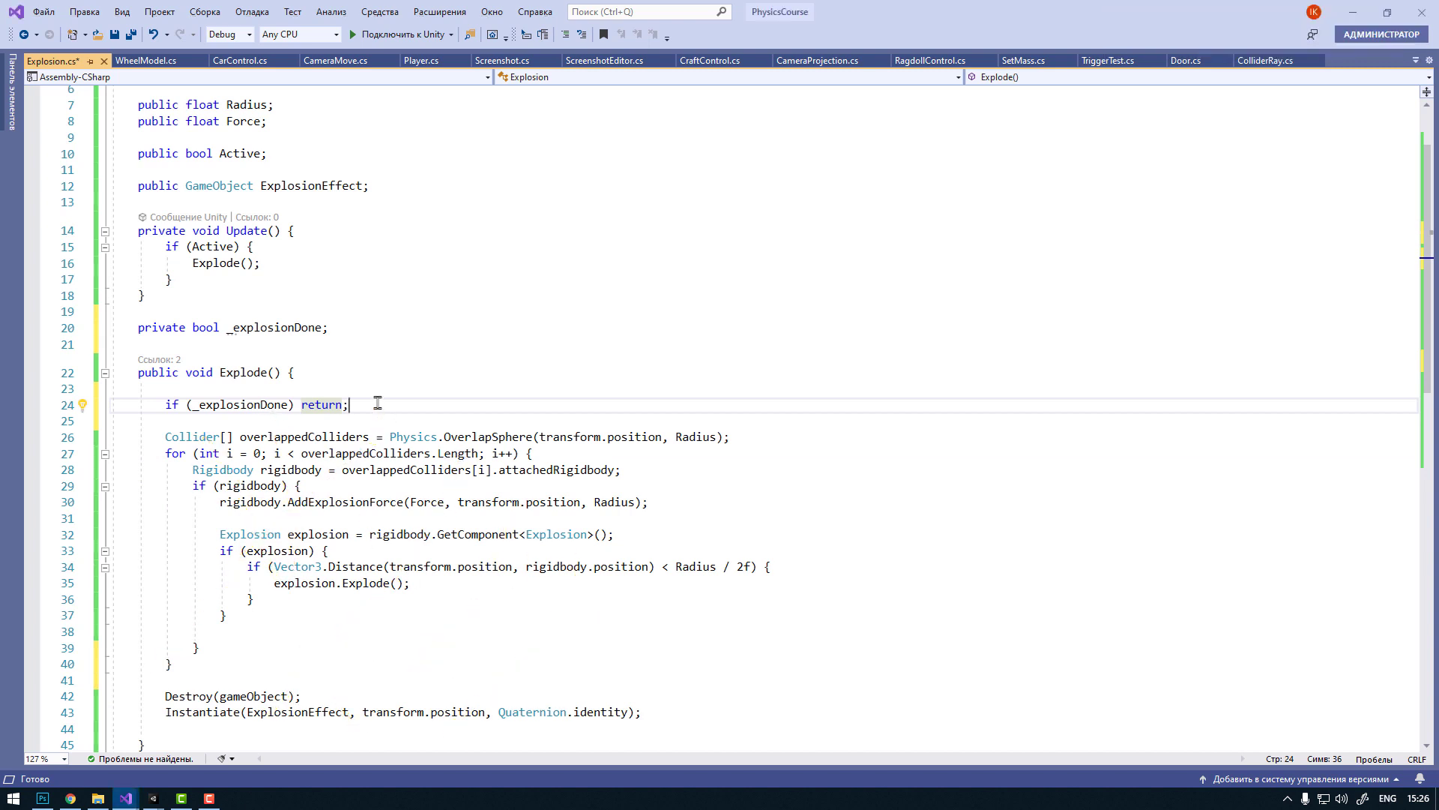
key(Return)
text(_explosionDone)
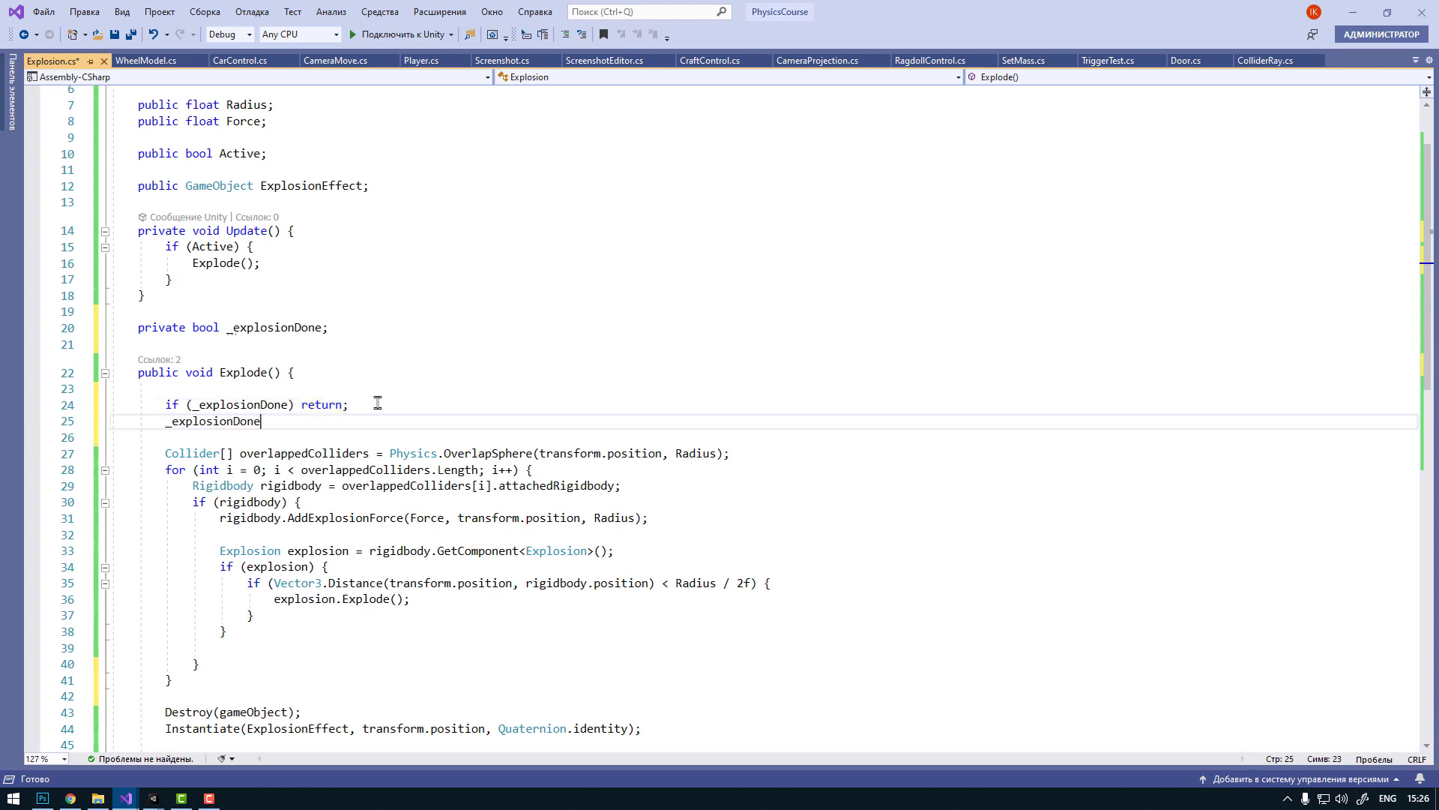
text( = )
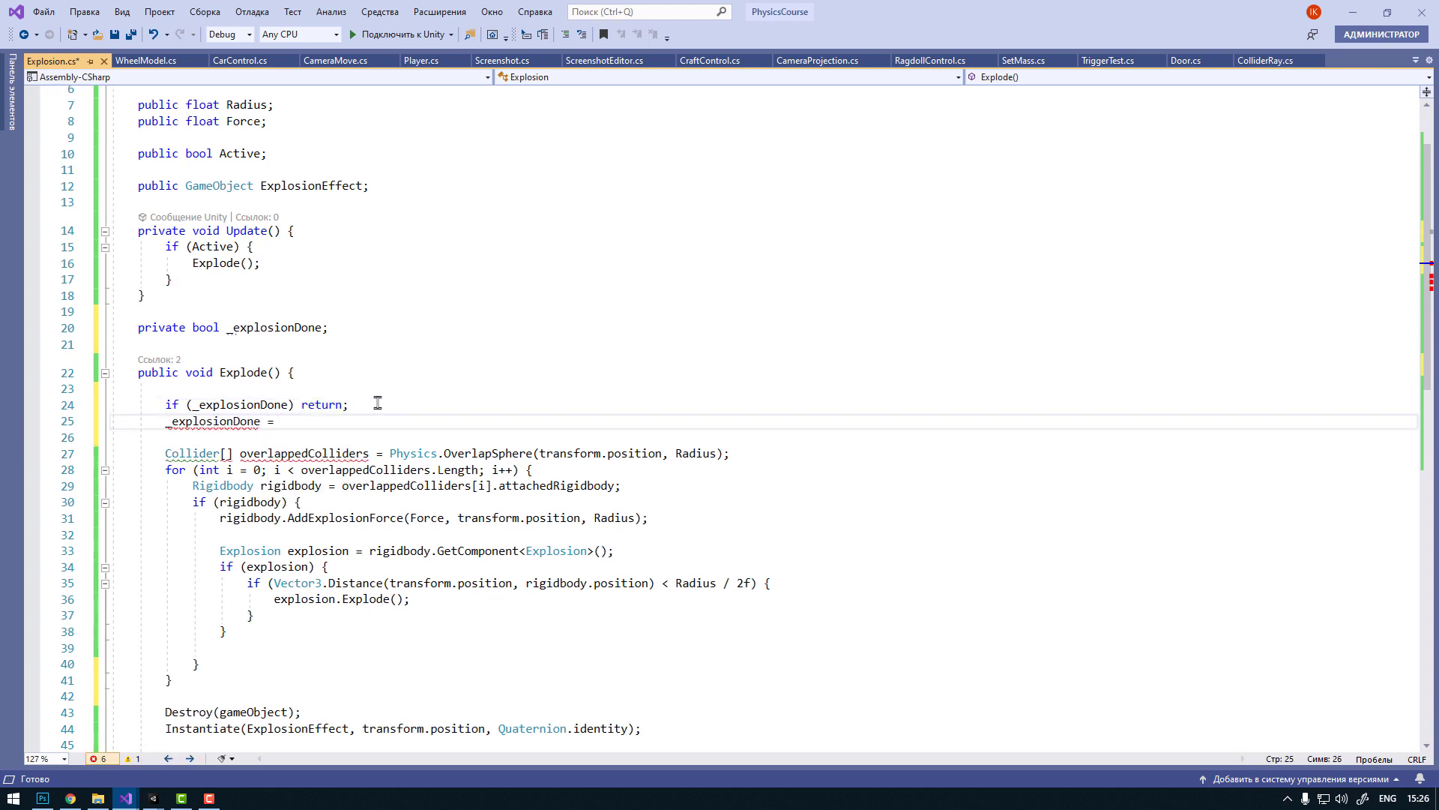
text(true;)
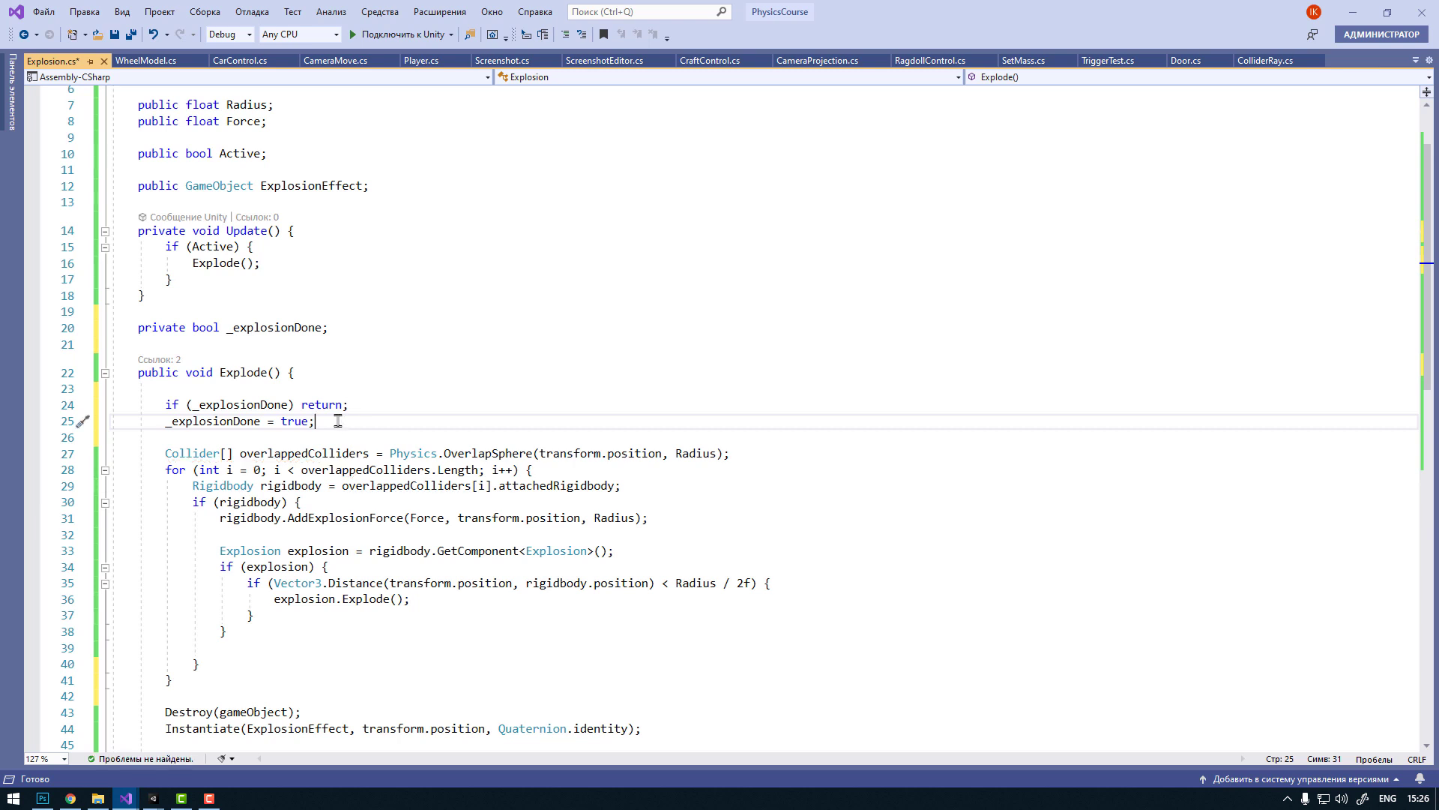
drag(166, 405, 358, 416)
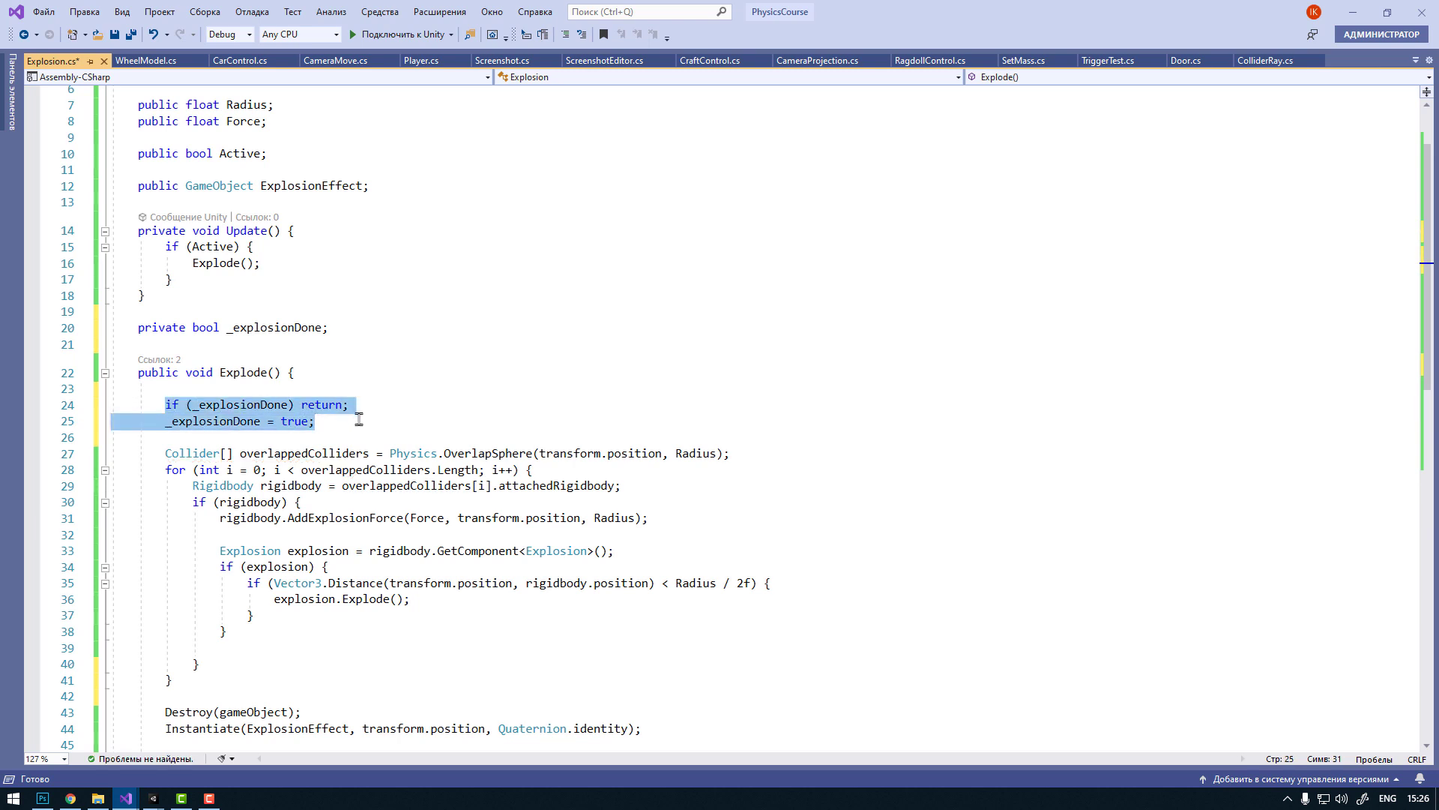
click(359, 420)
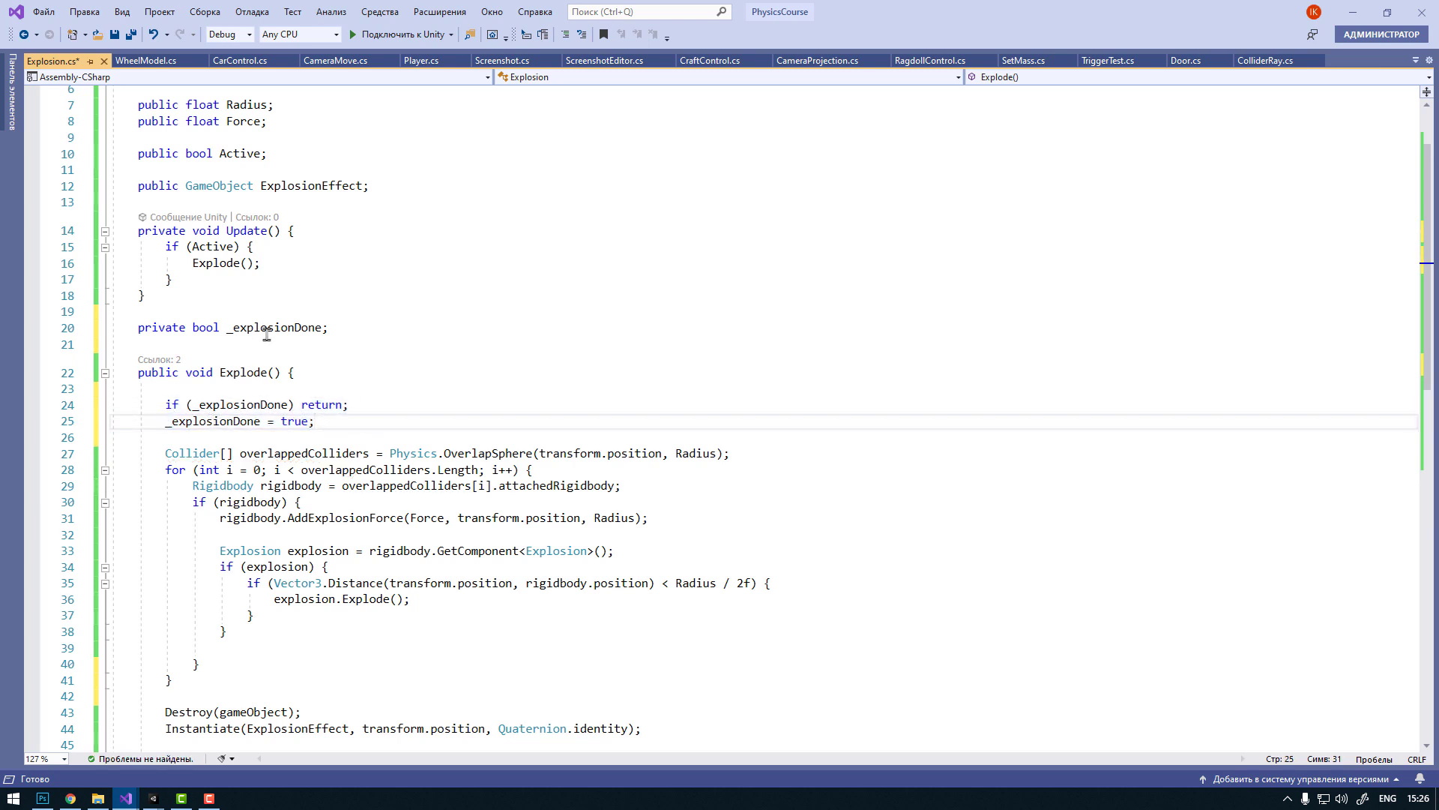
double_click(242, 373)
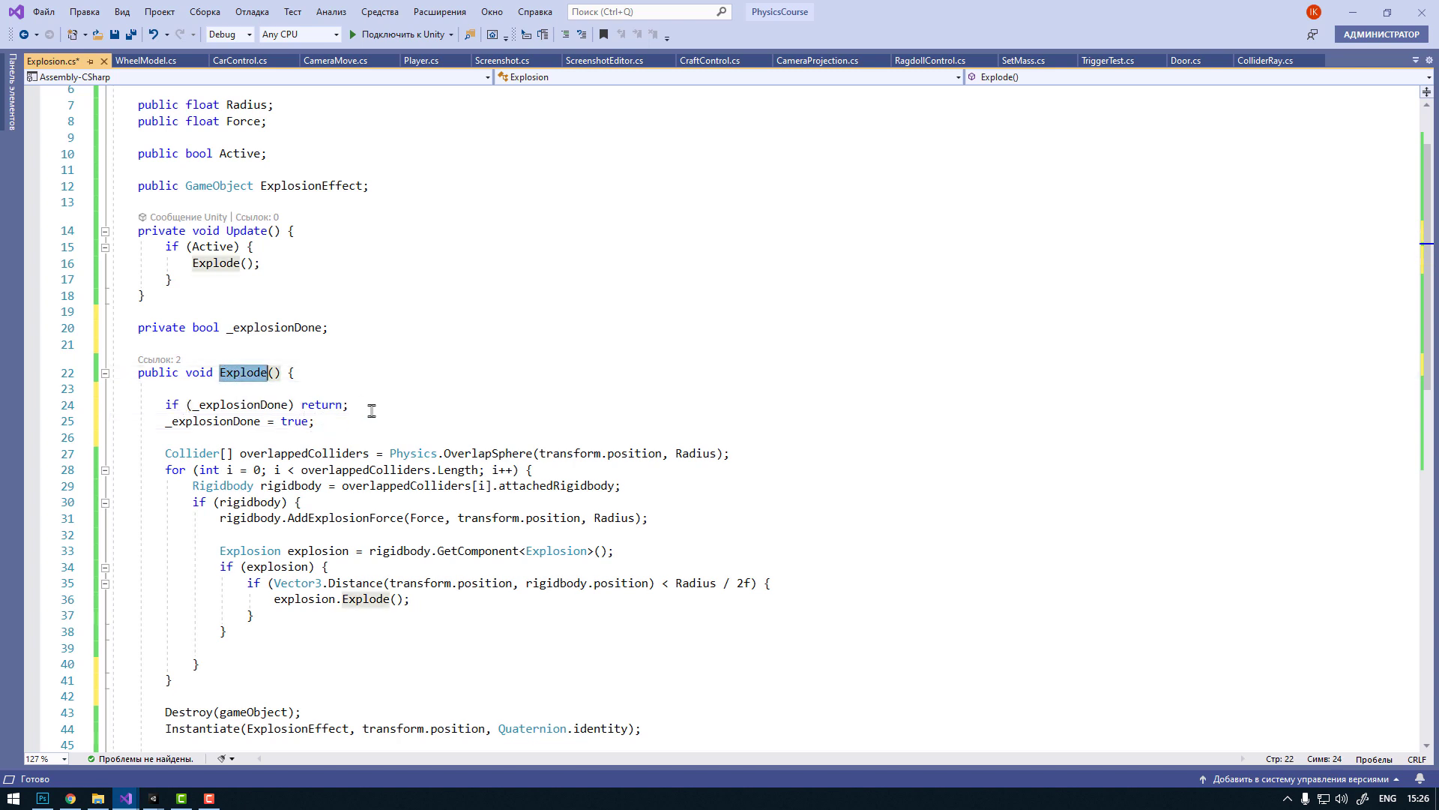
Step: Delete the blank line above the ExplosionEffect field
click(380, 422)
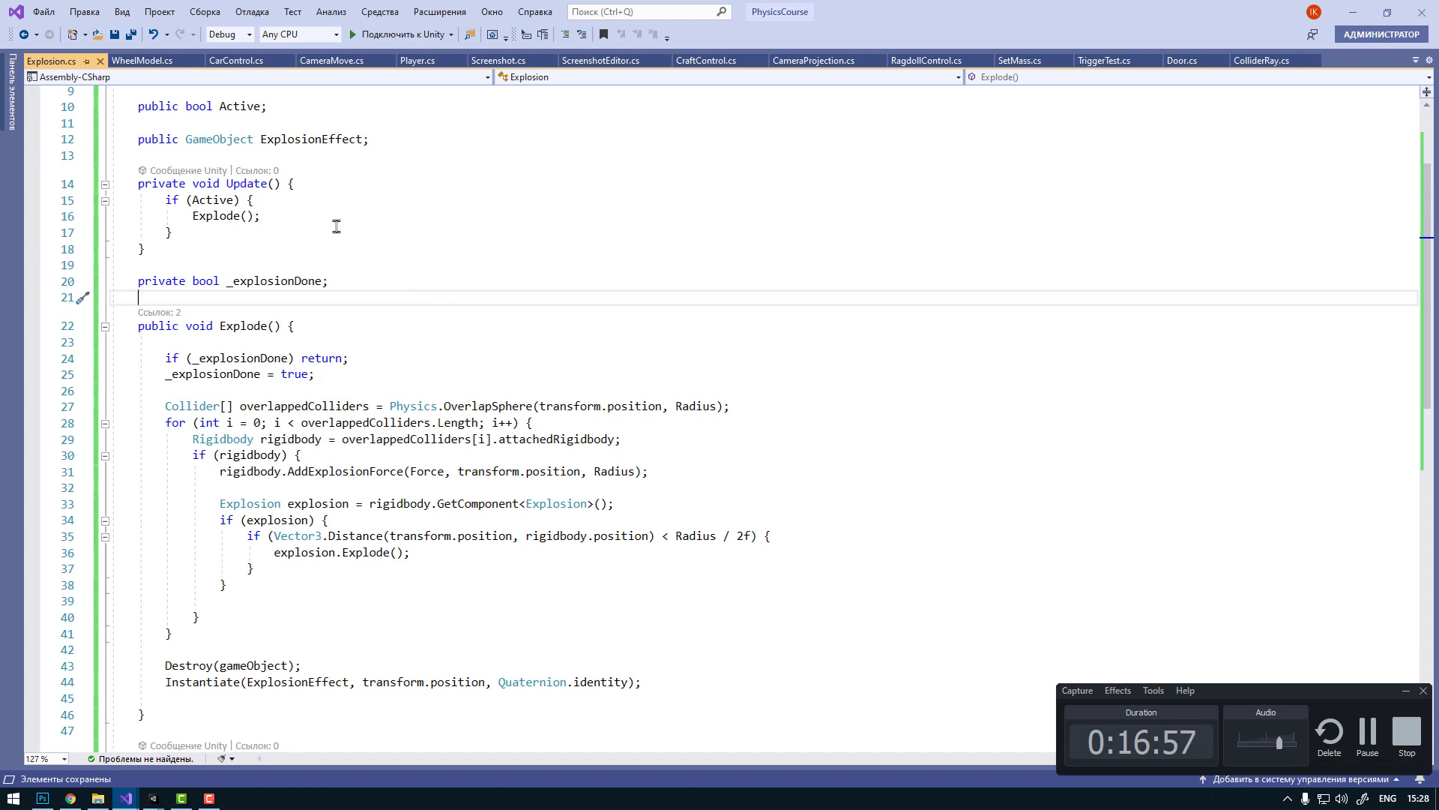
scroll(315, 225, up, 2)
click(235, 223)
key(BackSpace)
Step: Move private bool _explosionDone; below ExplosionEffect and delete the leftover blank lines
click(346, 363)
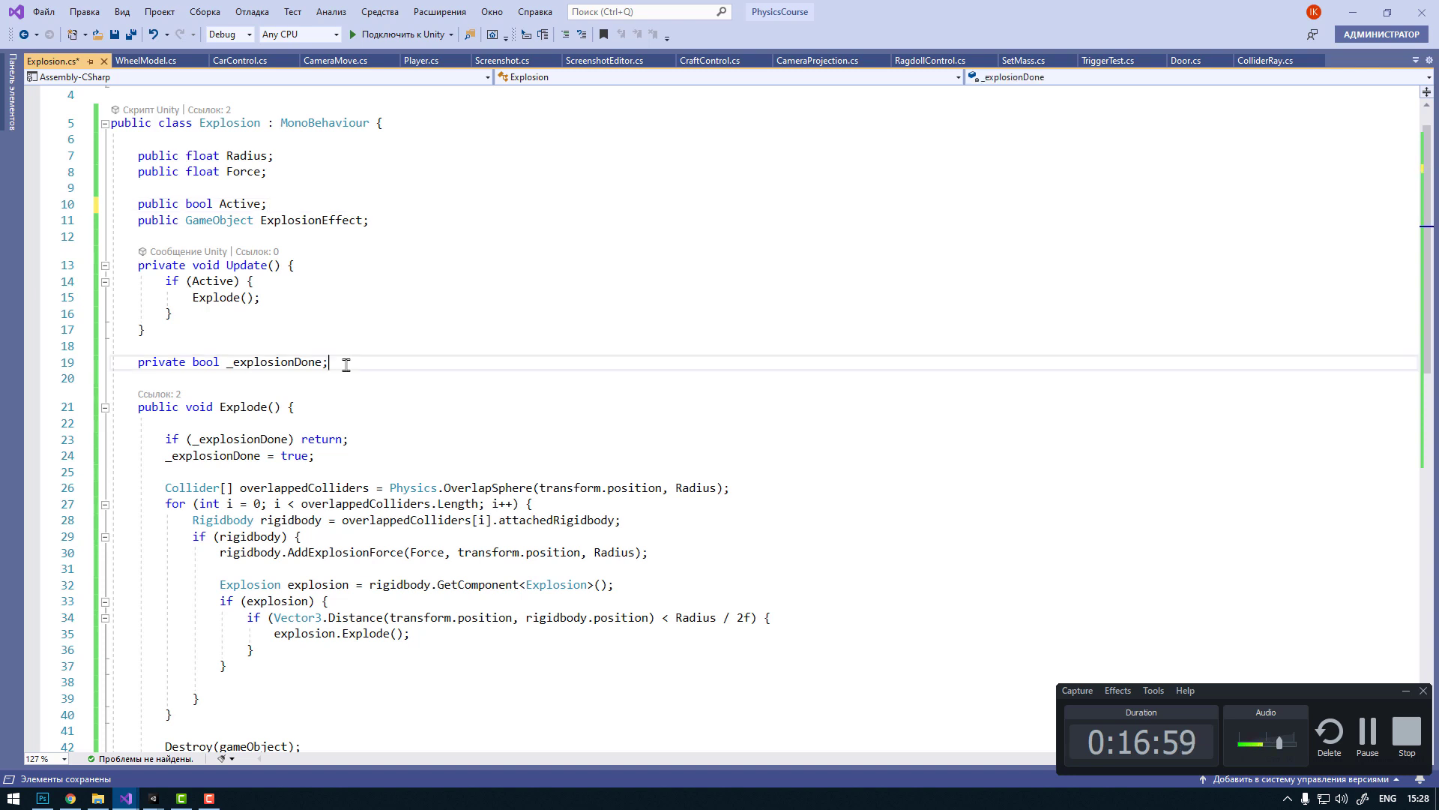
key(alt+Up)
key(alt+Up)
key(alt+Up)
key(alt+Up)
key(alt+Up)
key(alt+Up)
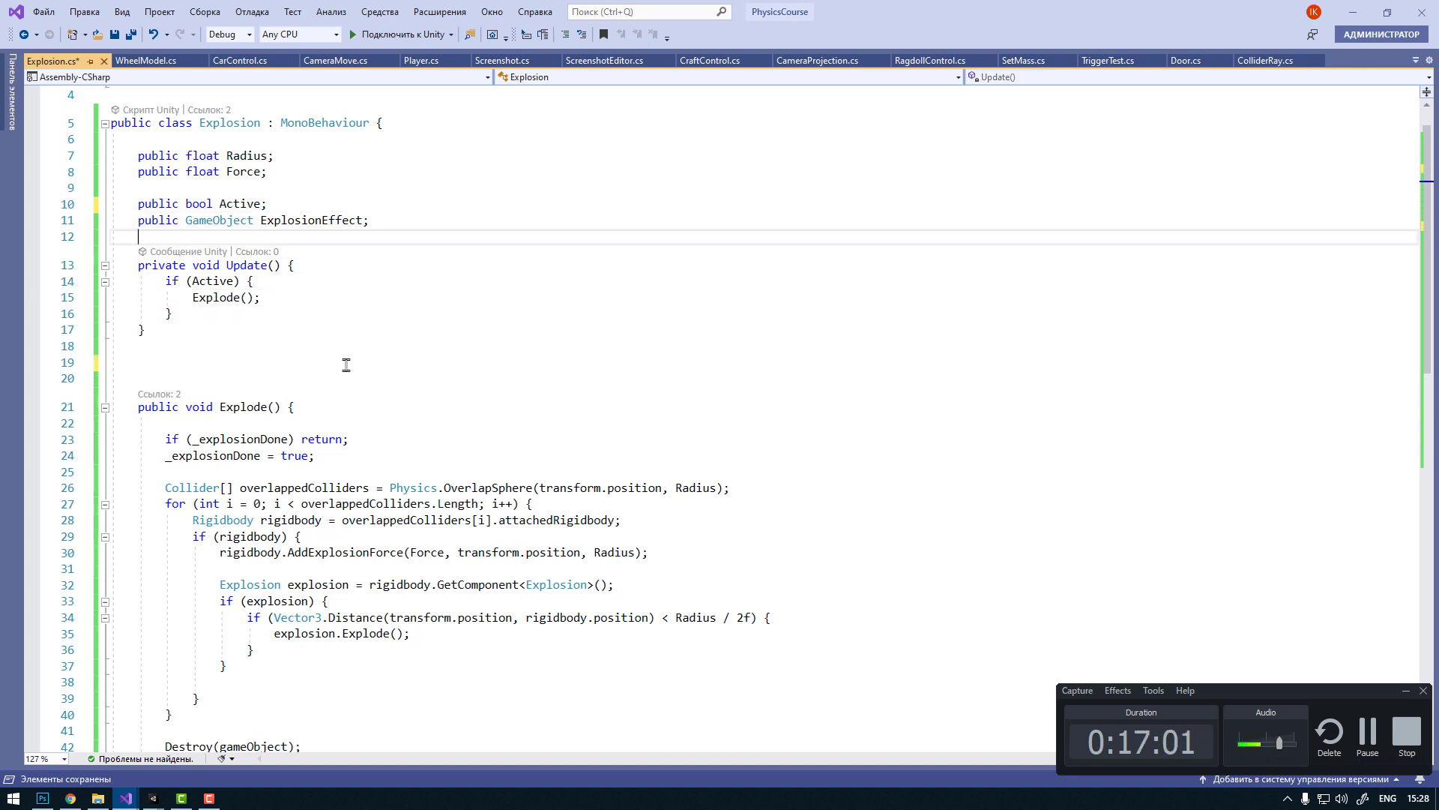
key(Return)
text(private bool _explosionDone;)
drag(201, 419, 139, 378)
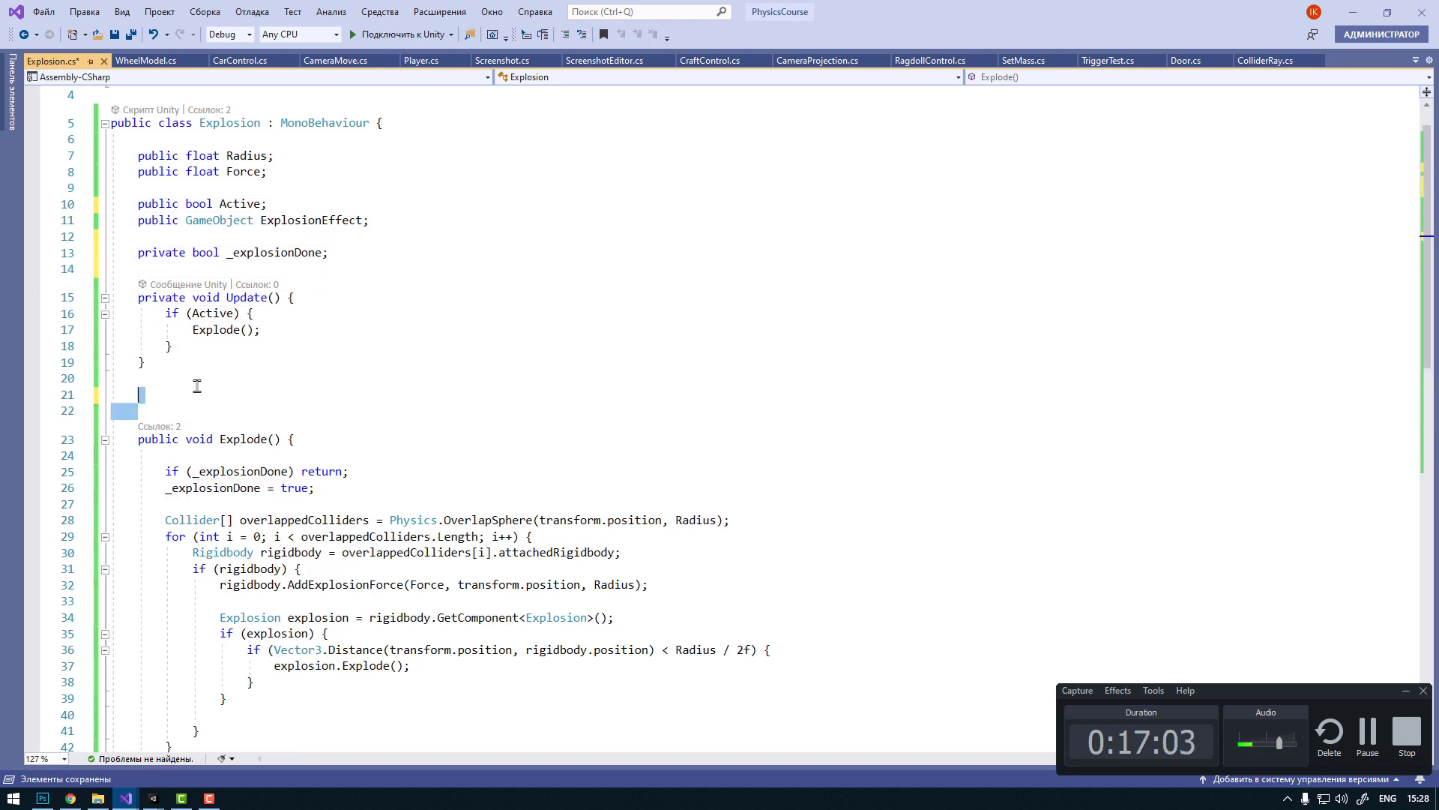
key(Delete)
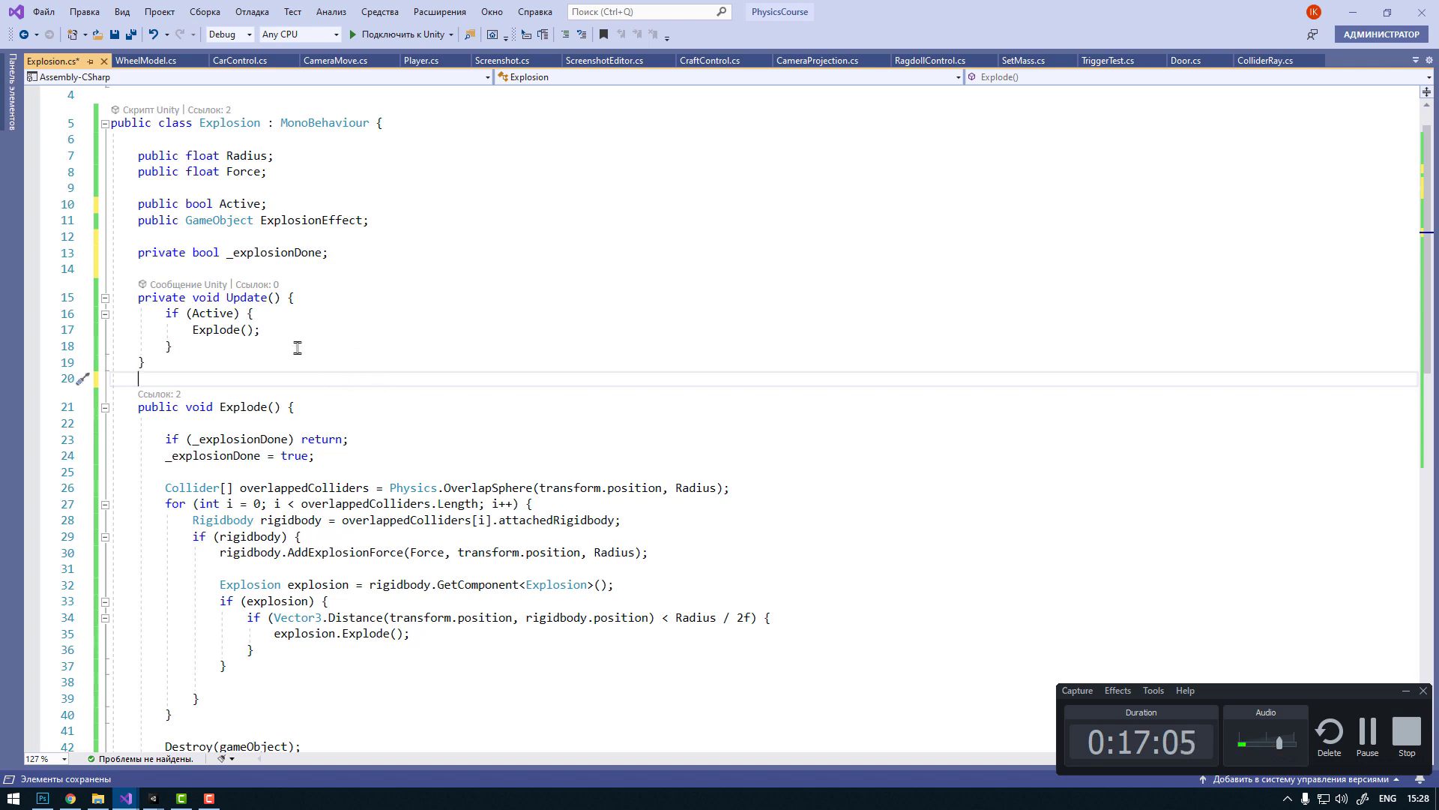
key(Return)
key(Return)
key(Up)
scroll(330, 338, down, 2)
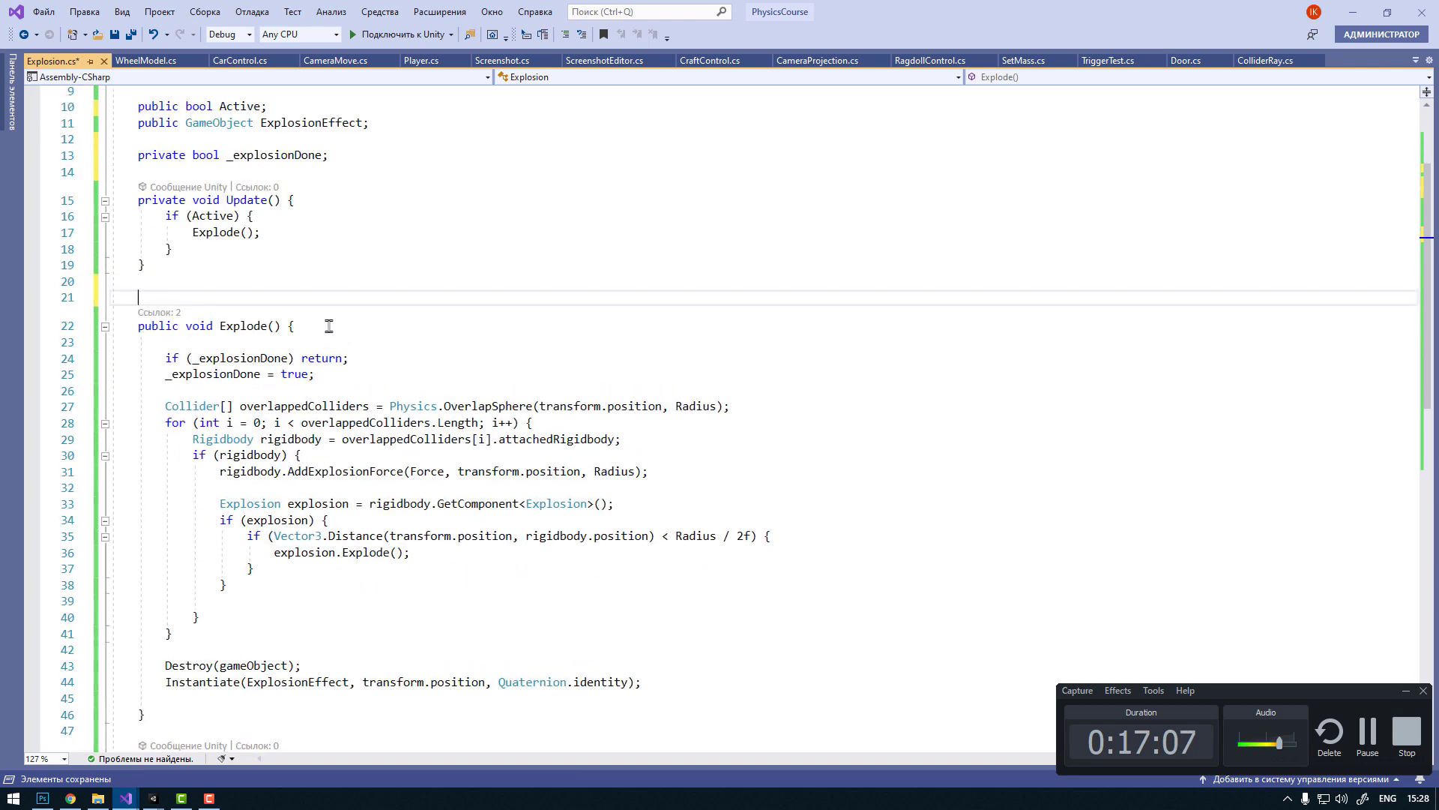
Step: Declare a new method public void ExplodeWithDelay() { after Update()
text(public)
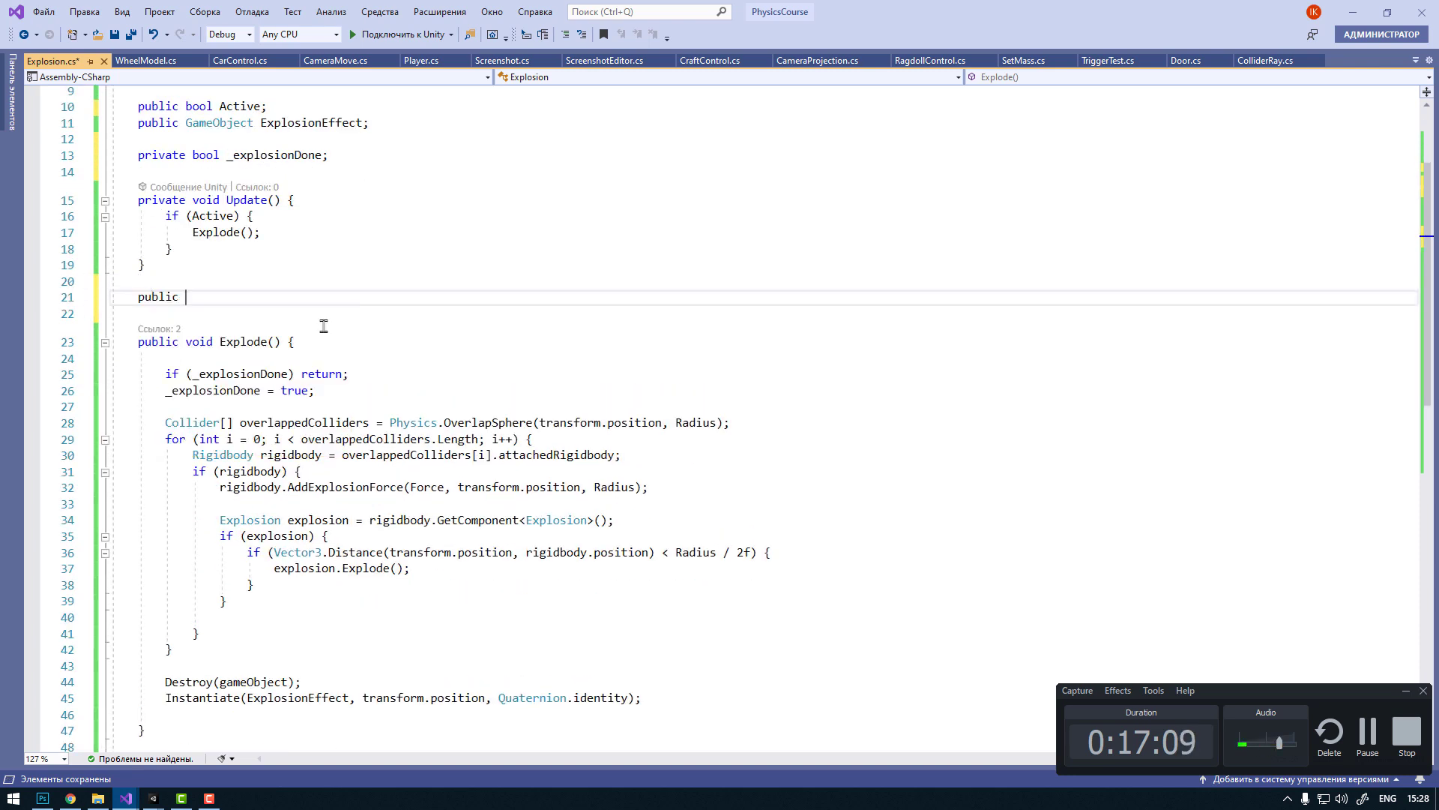
text( void)
double_click(243, 342)
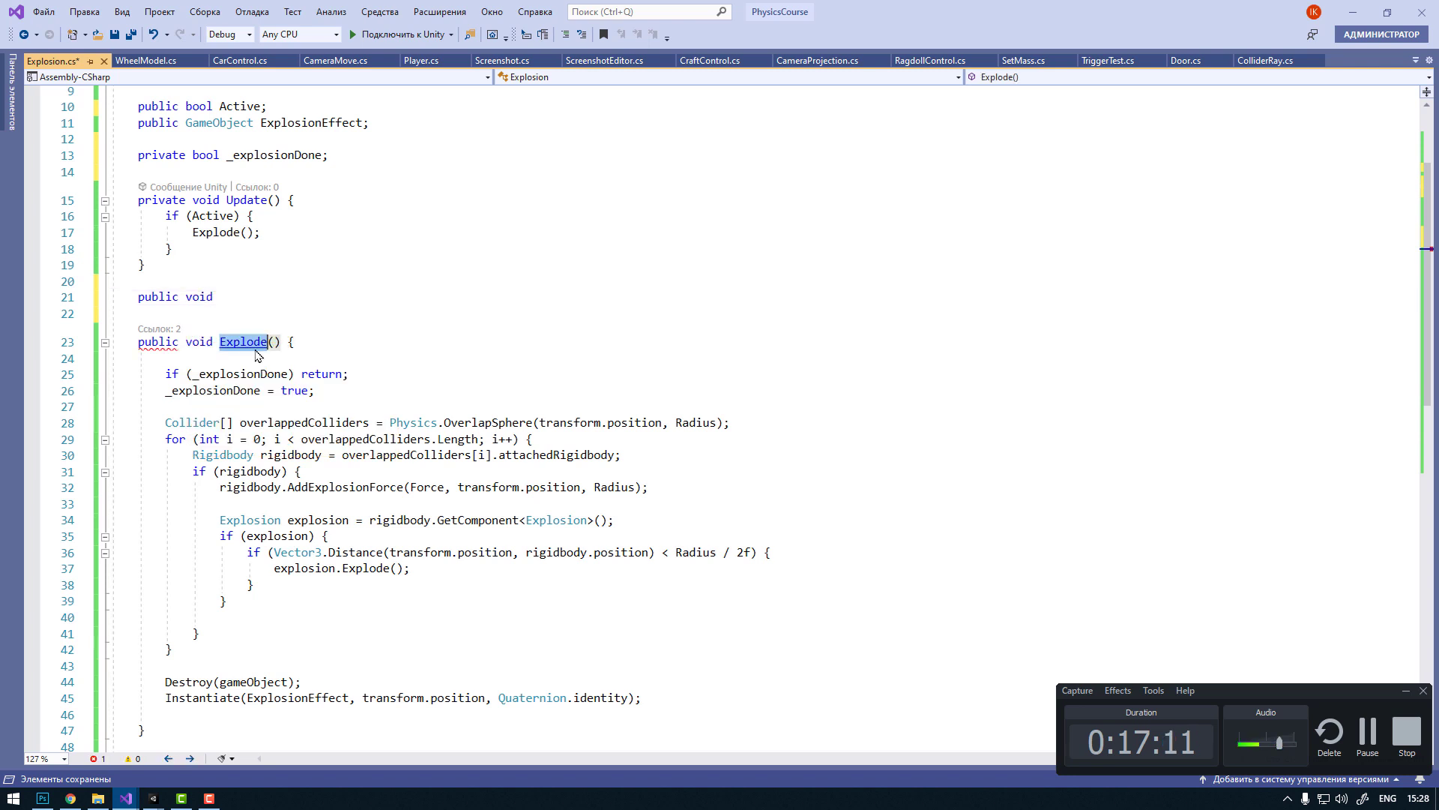
key(ctrl+c)
click(384, 297)
key(ctrl+v)
text(Wi)
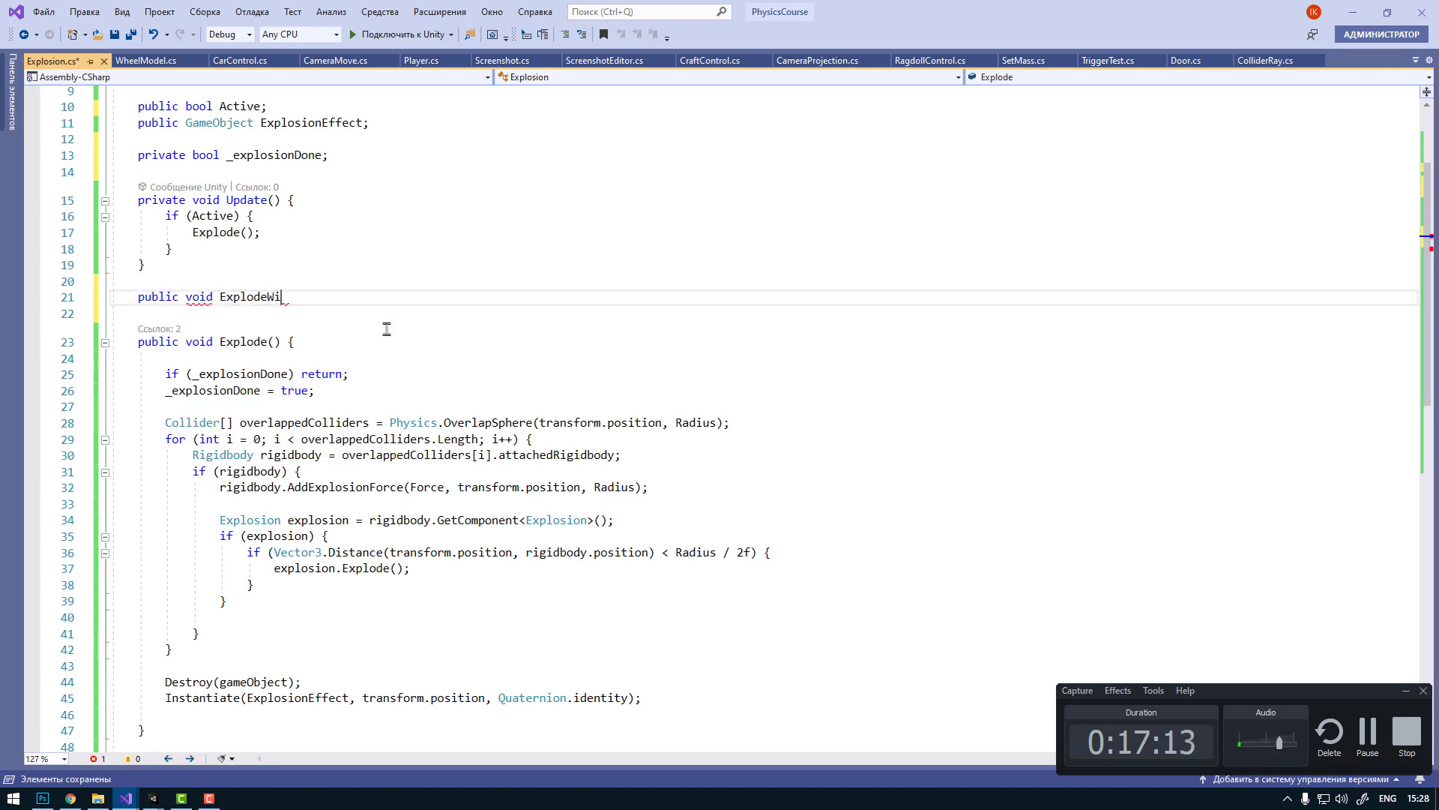
text(thDealy)
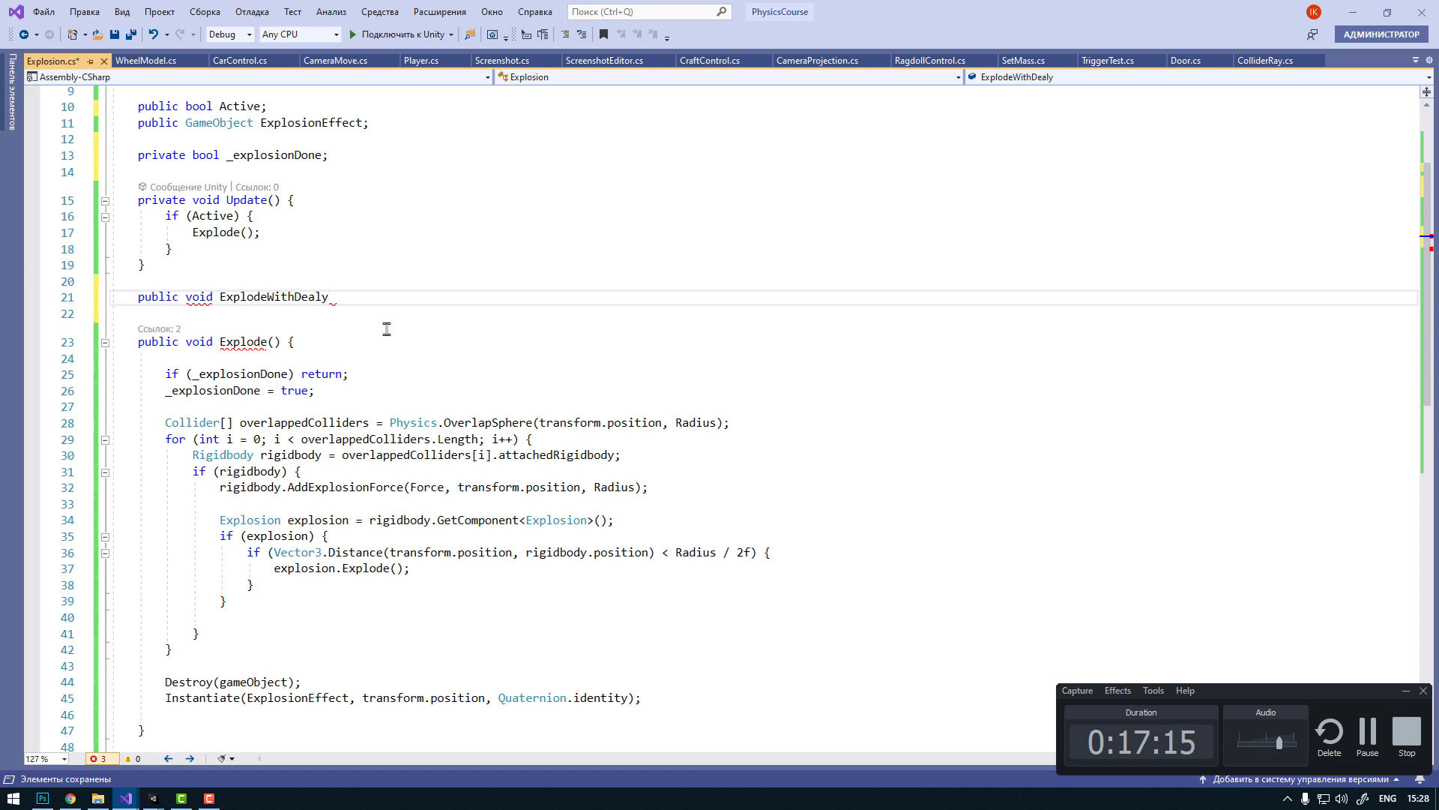
key(BackSpace)
key(BackSpace)
text(ay() {)
key(Return)
Step: Write Invoke("Explode", 0.2f); in the body of ExplodeWithDelay()
click(224, 374)
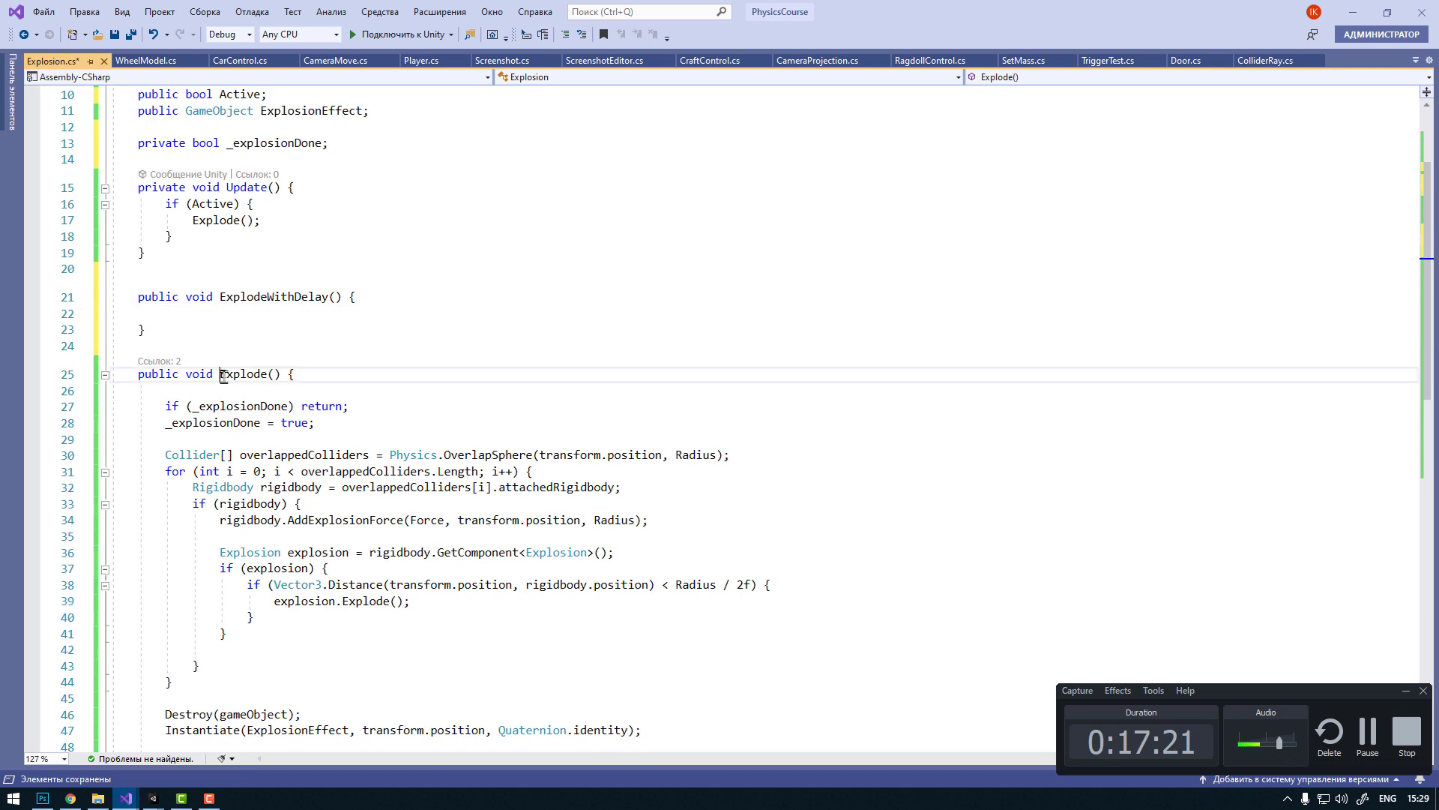
click(230, 315)
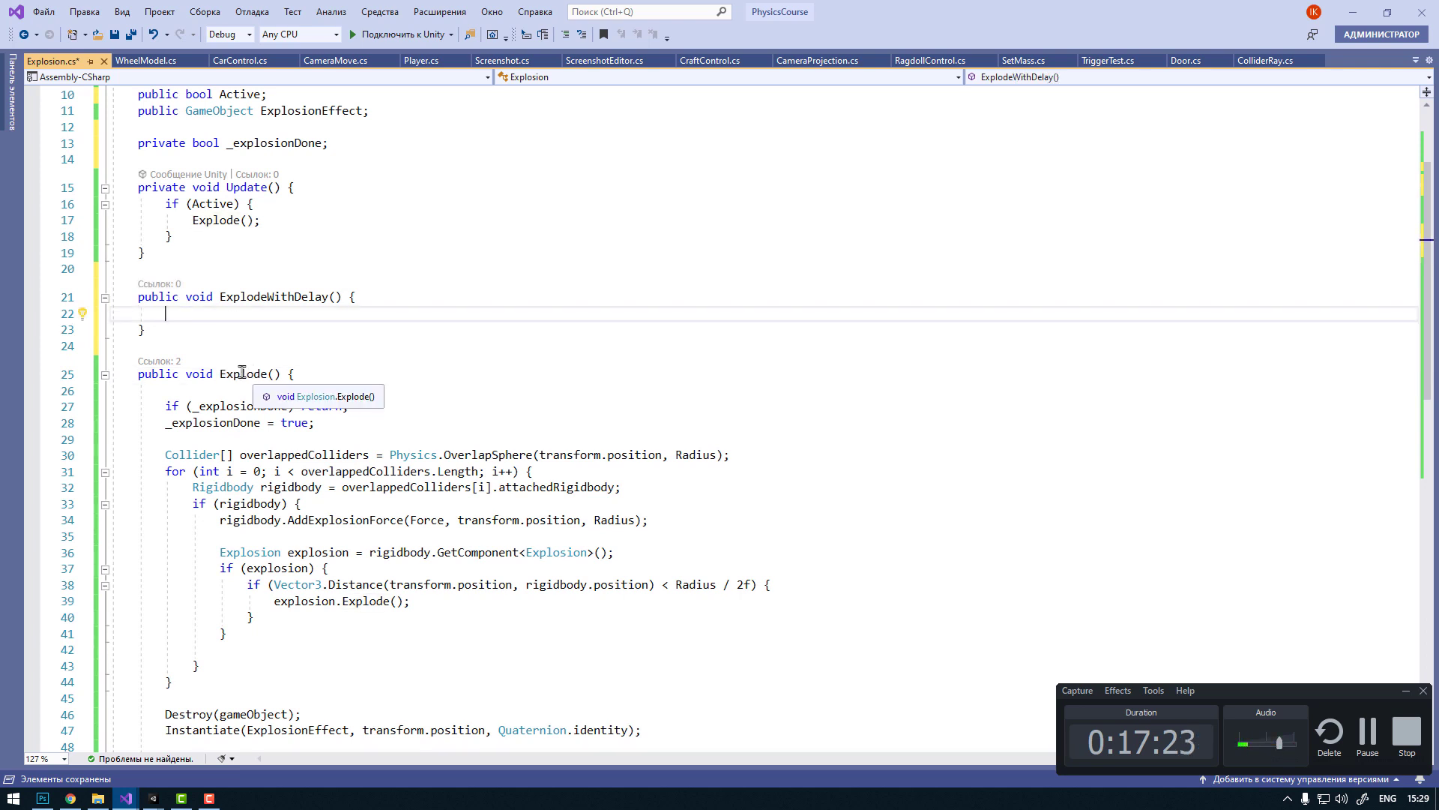
text(i)
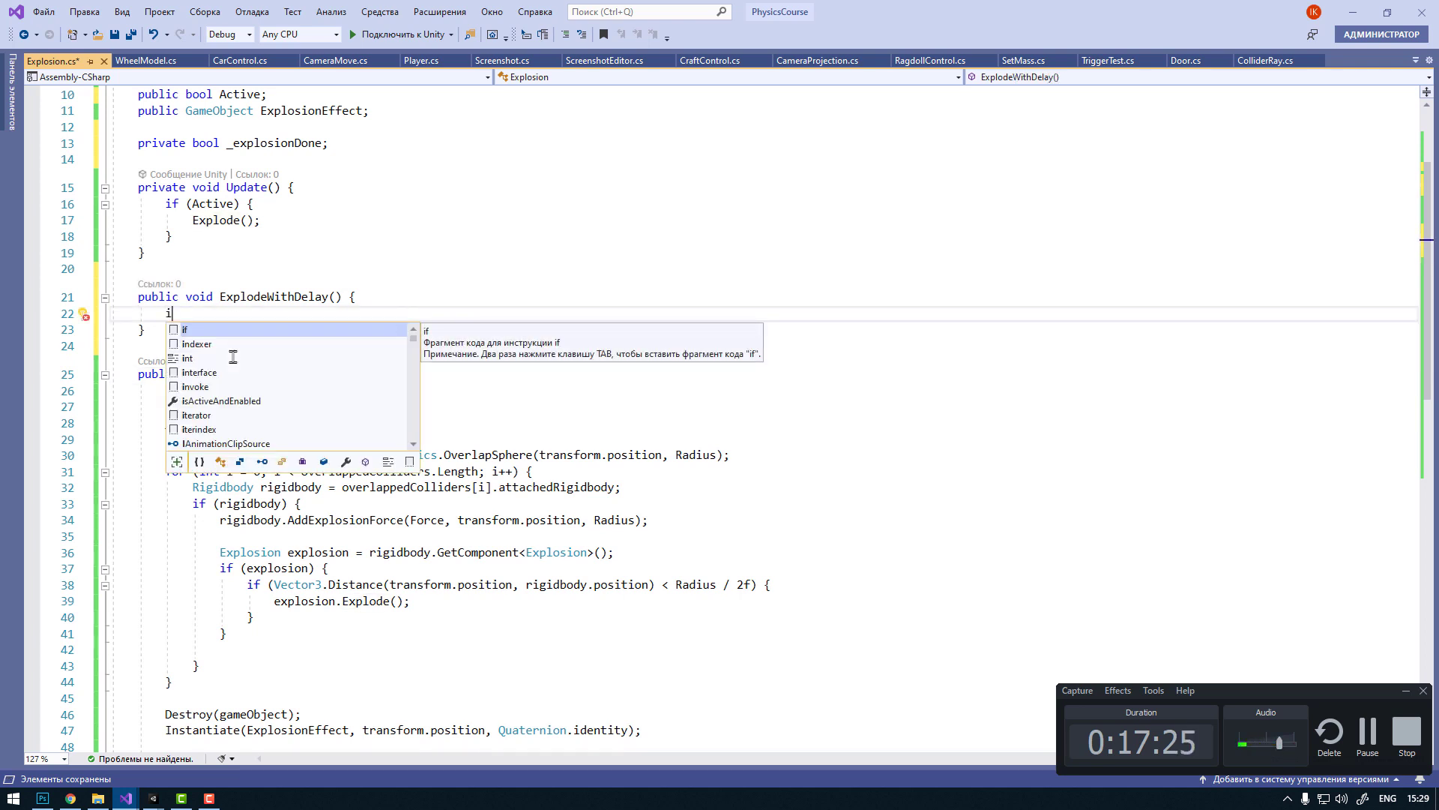
text(nvo)
key(Return)
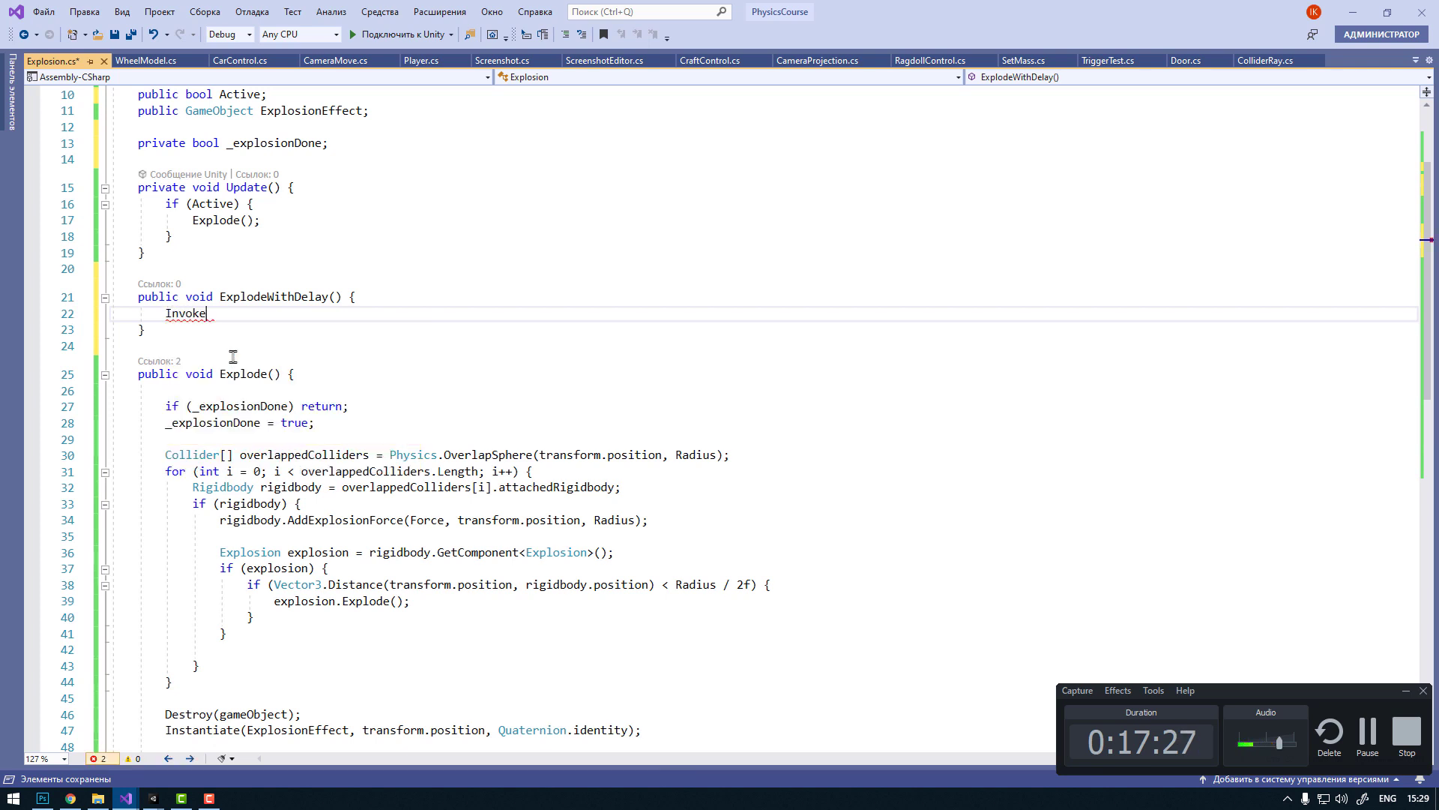
key(BackSpace)
text("Explode")
text())
key(Left)
text(, 0)
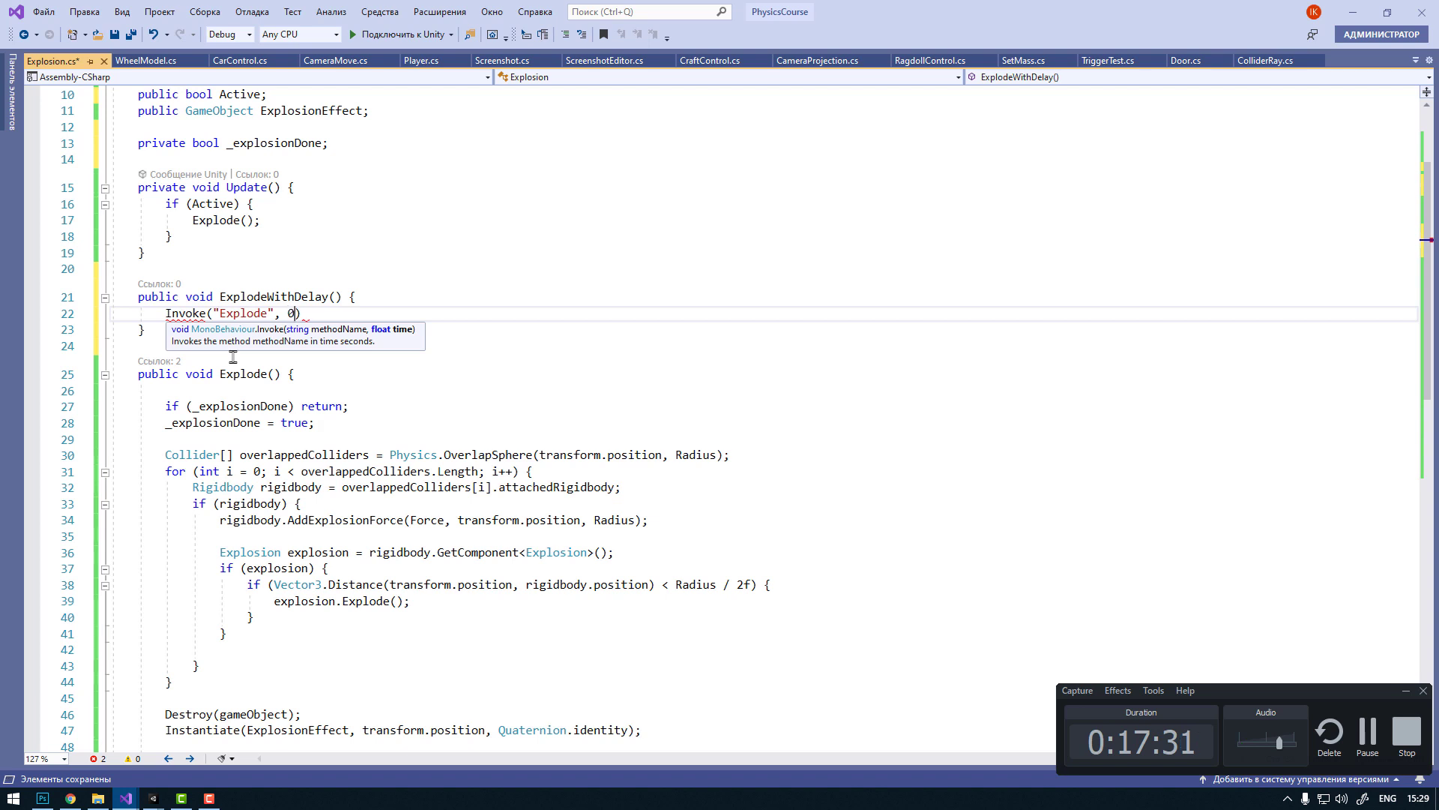
text(.2f)
key(Right)
text(;)
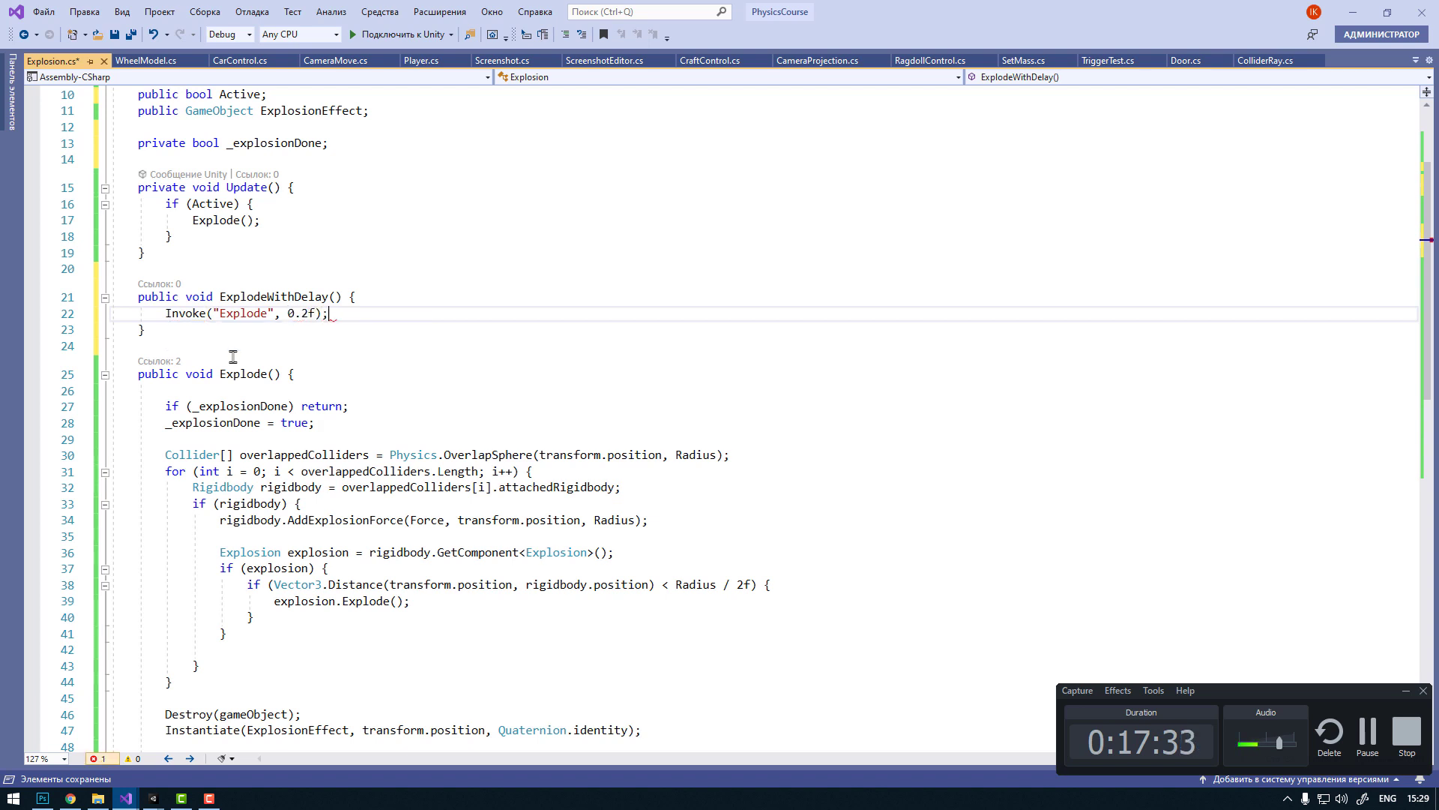
double_click(179, 312)
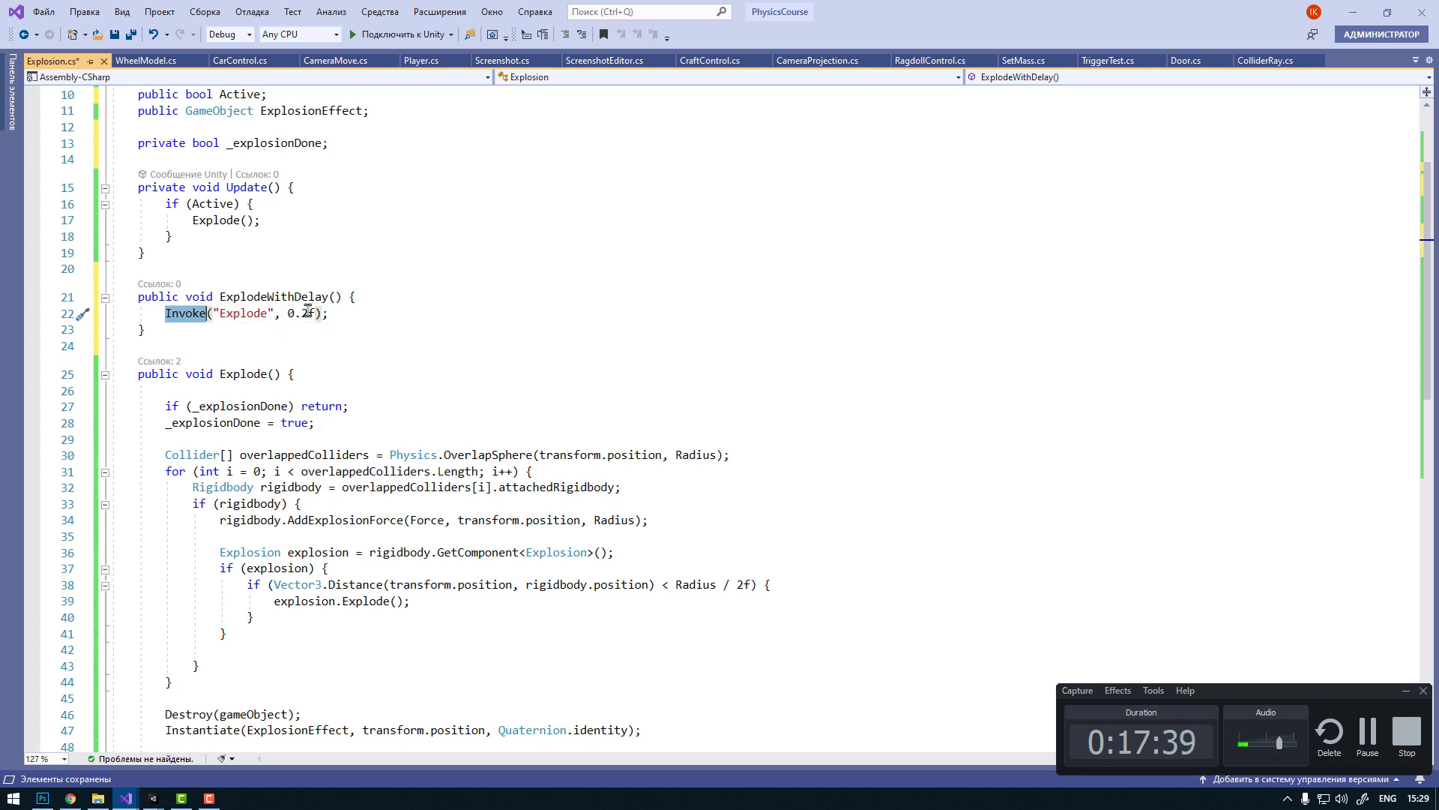
click(343, 315)
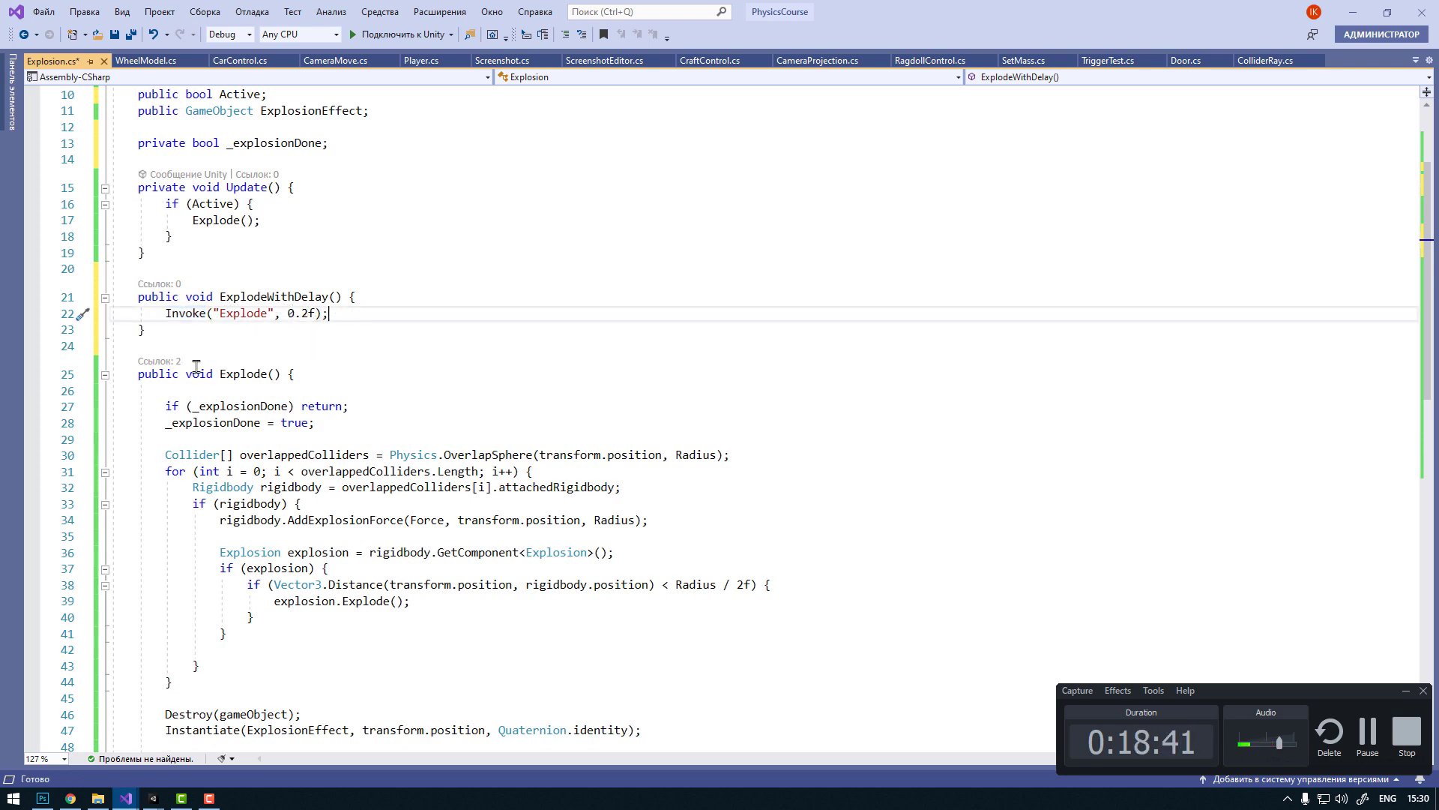
Step: Remove the public modifier from Explode() and take the _explosionDone guard lines out of it
click(245, 376)
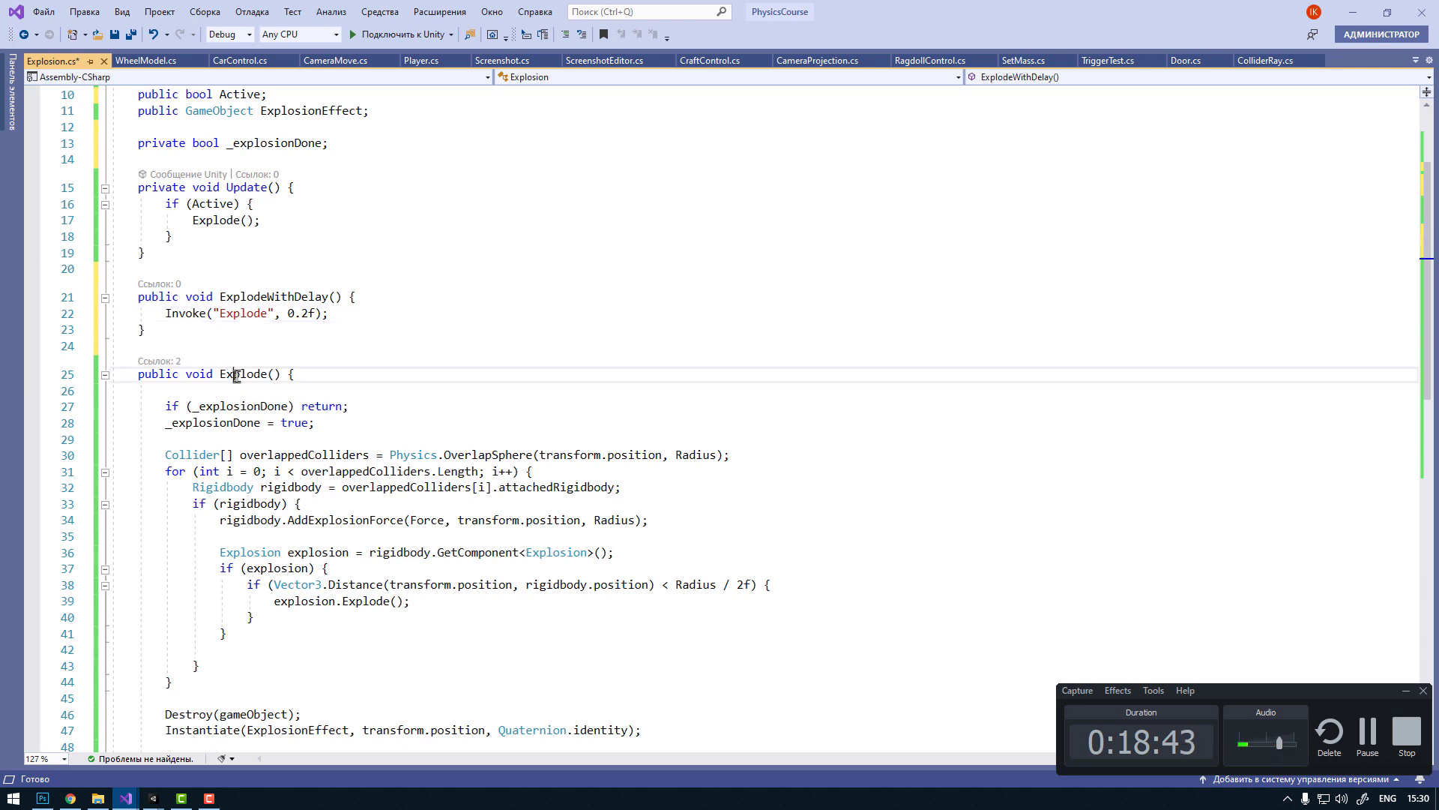
double_click(149, 375)
key(Delete)
key(Delete)
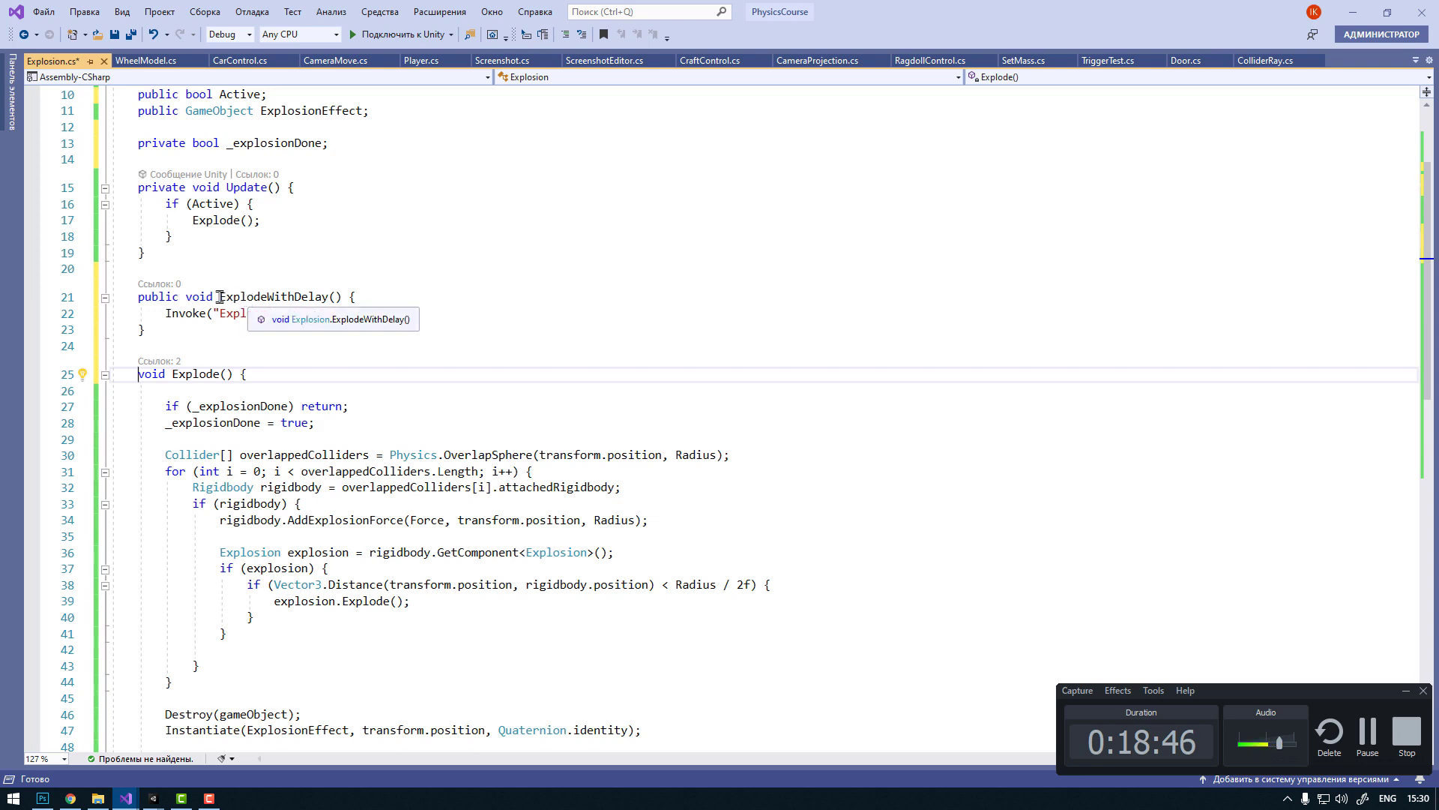
click(285, 298)
double_click(285, 299)
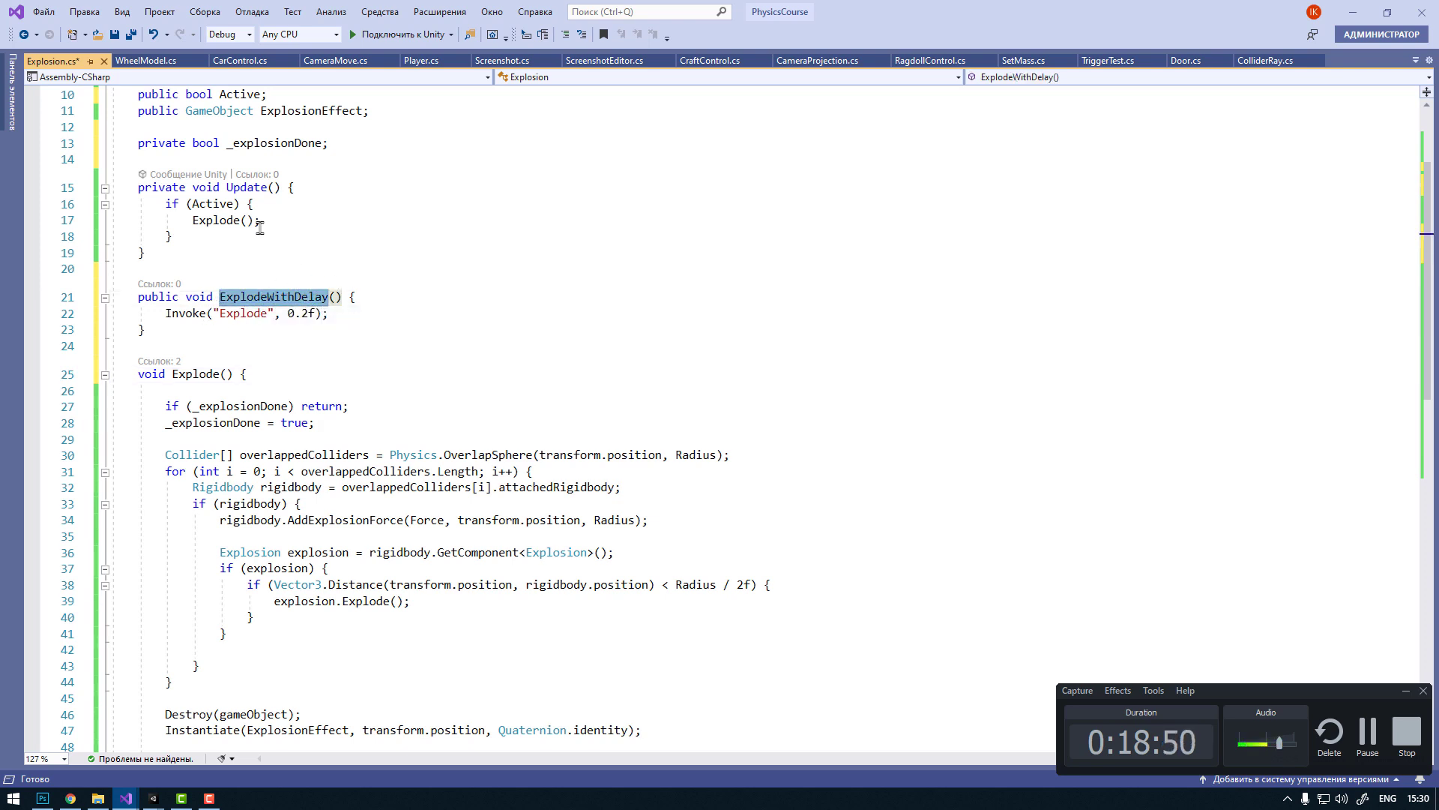
drag(348, 424, 165, 405)
key(ctrl+c)
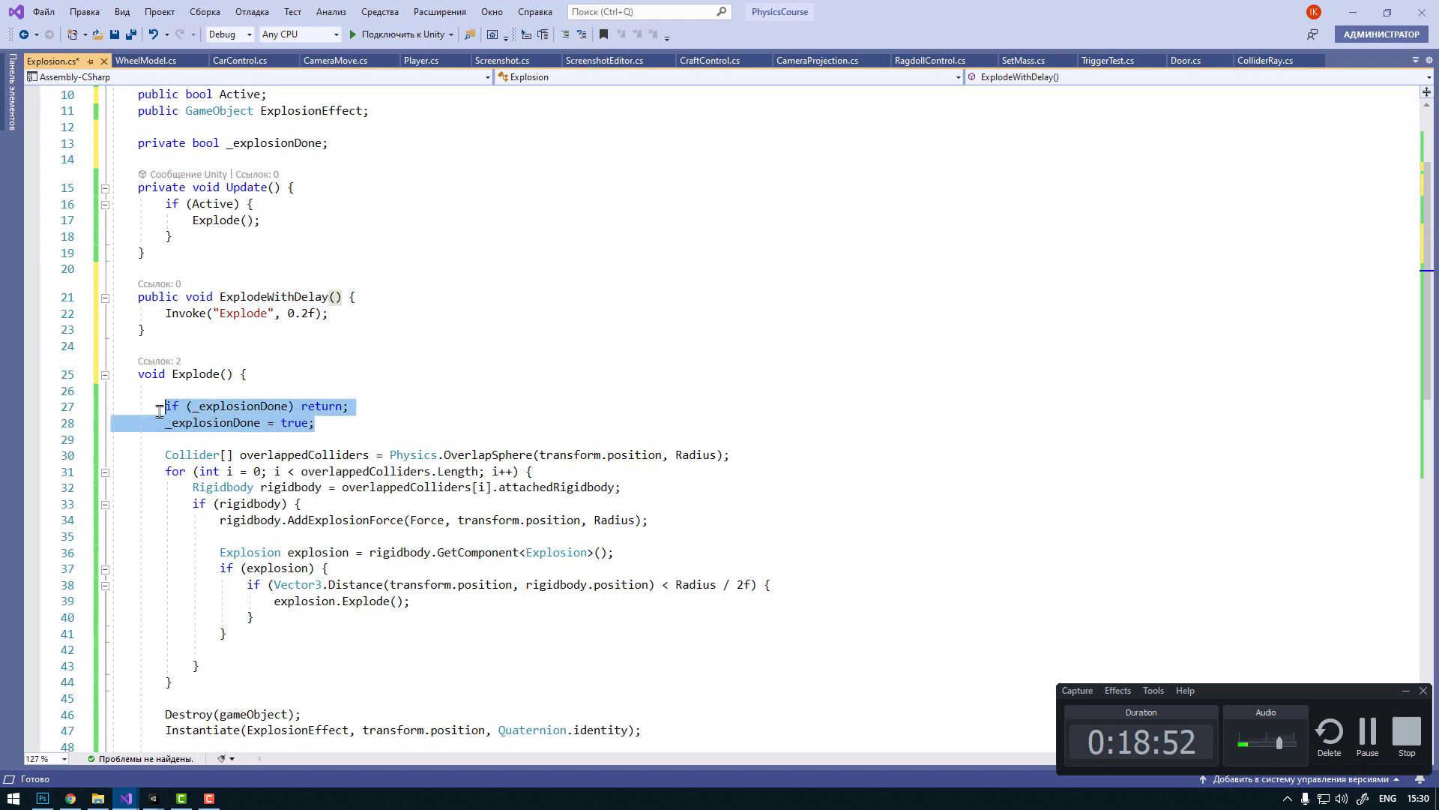
key(Delete)
key(shift+Up)
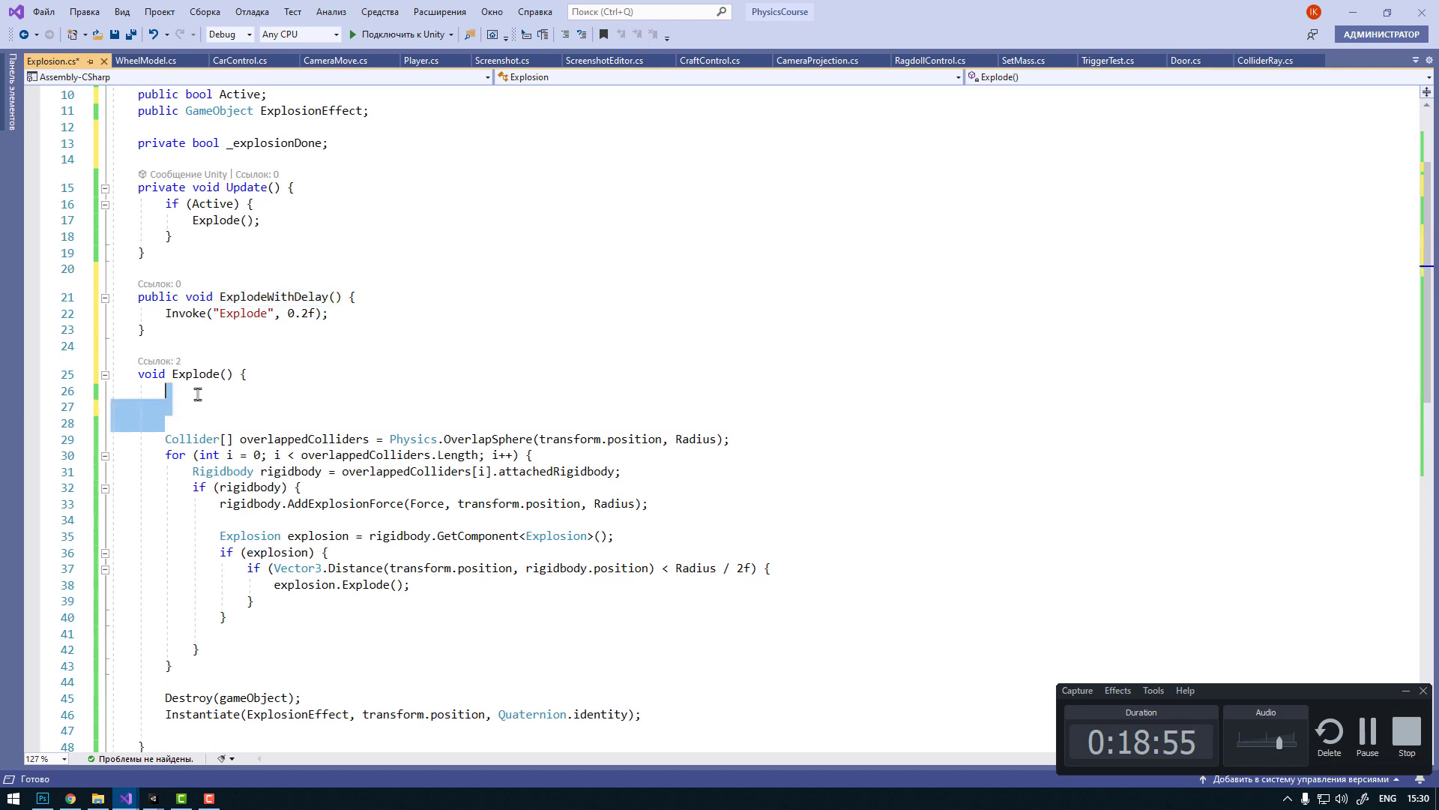
key(Delete)
Step: Put the guard lines at the top of ExplodeWithDelay() and make Update call ExplodeWithDelay
click(391, 292)
key(Return)
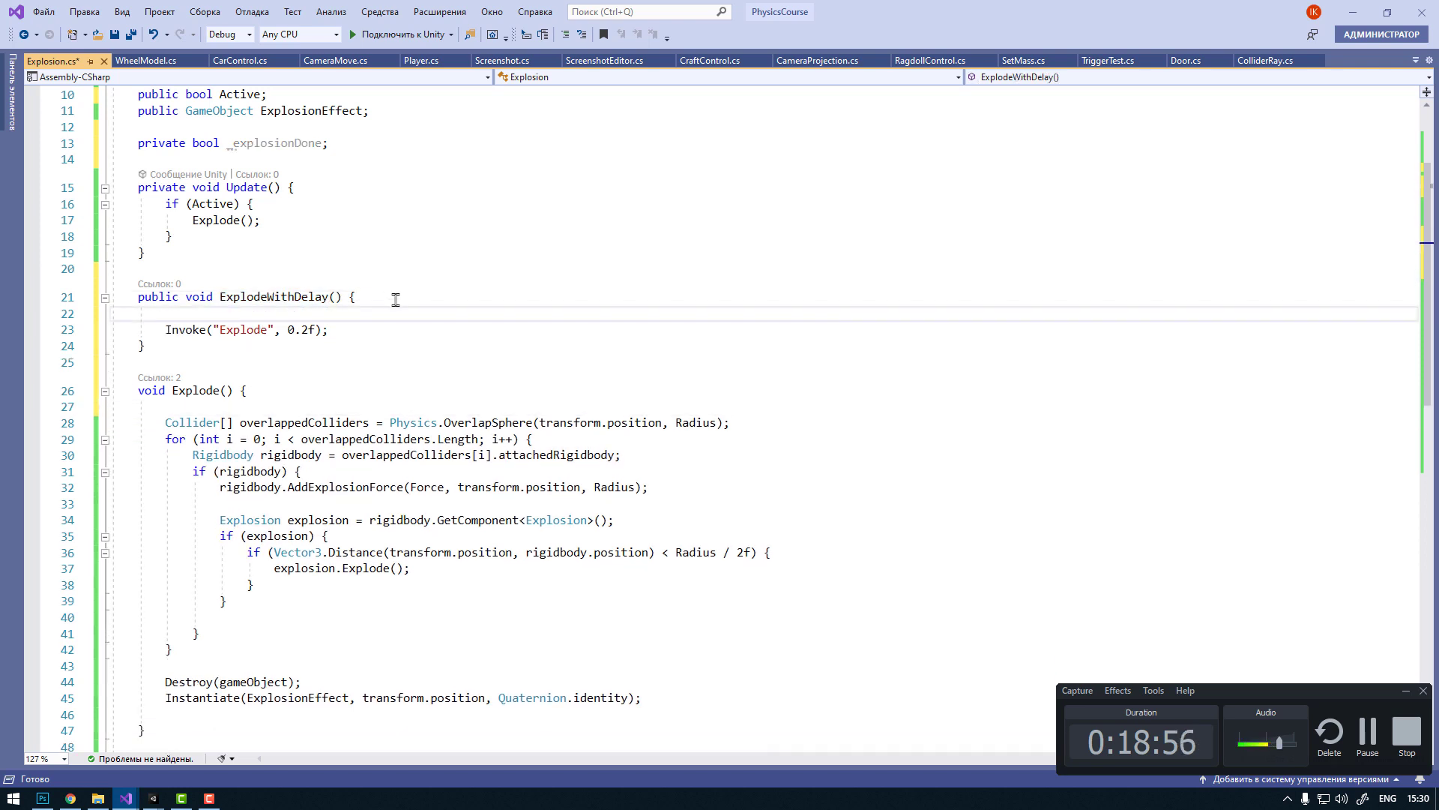
key(ctrl+v)
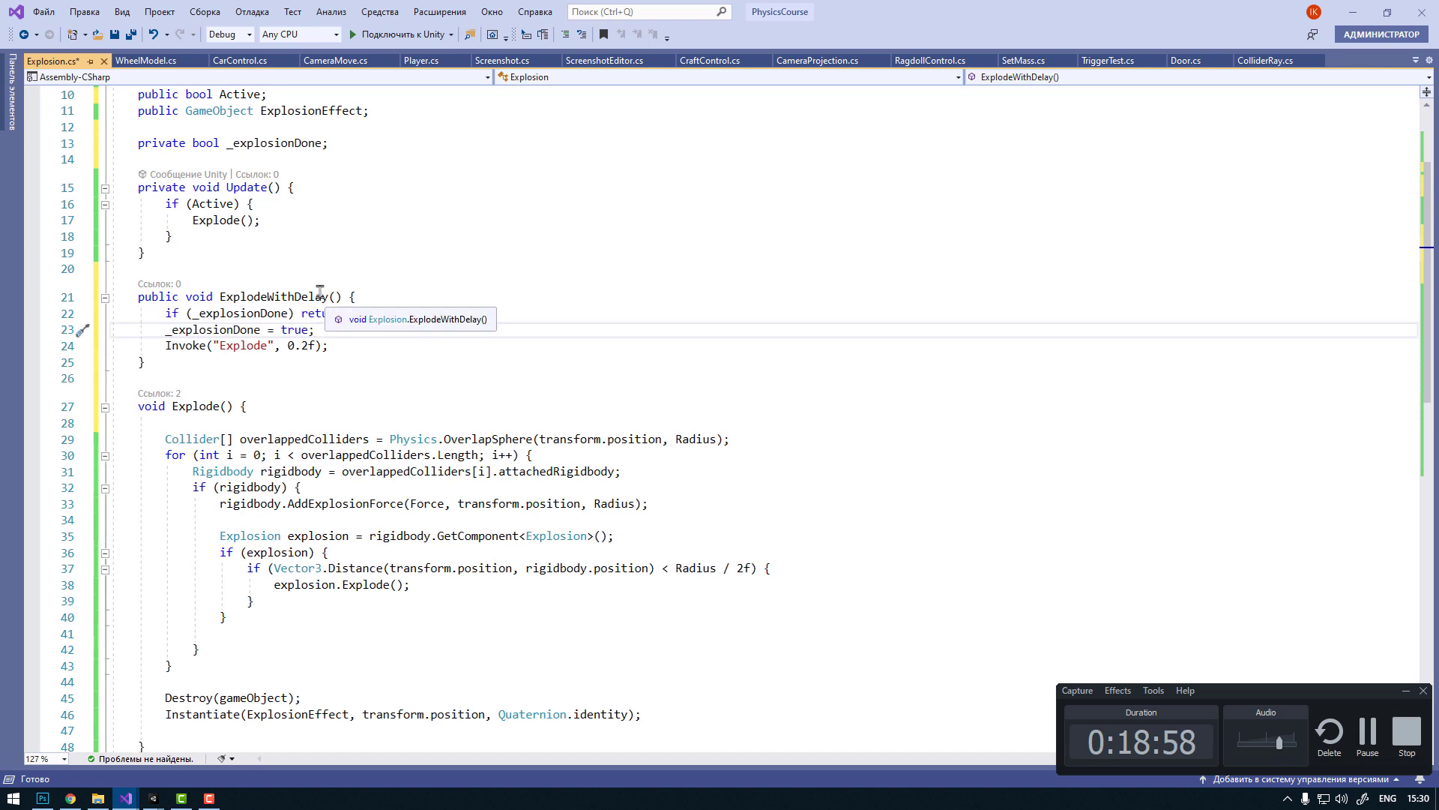
click(254, 219)
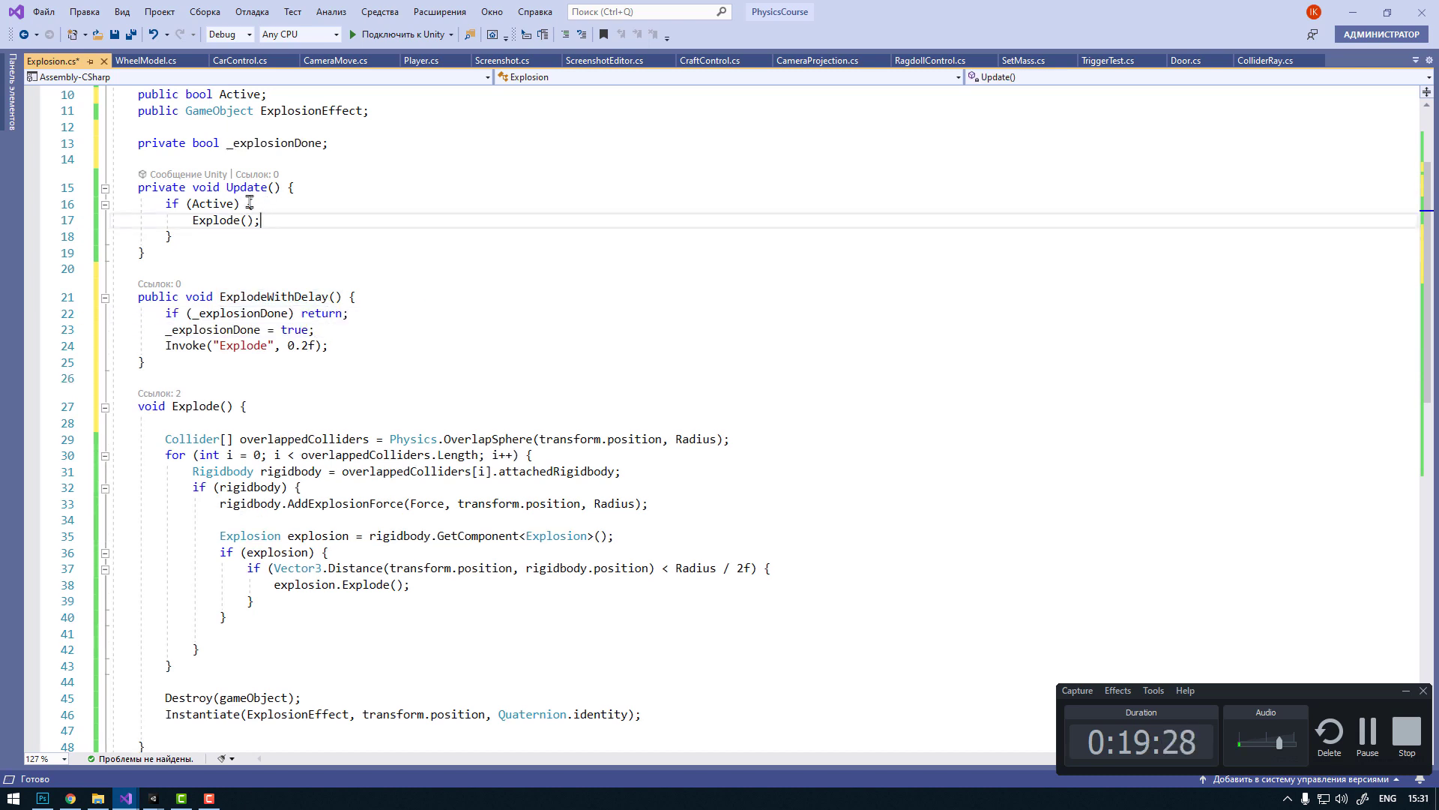
double_click(215, 220)
text(ExplodeWithDelay)
click(347, 220)
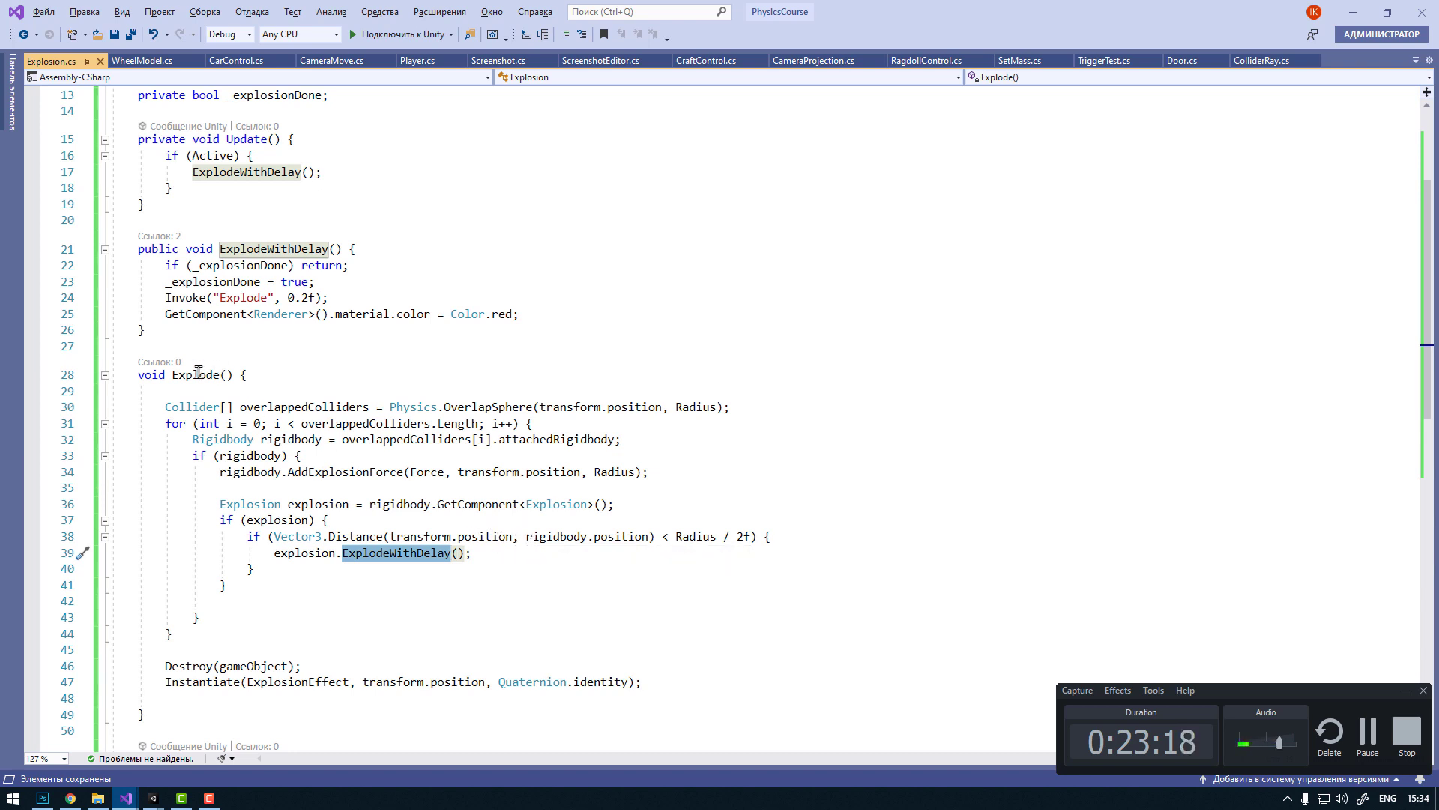
Step: Highlight the Explode method name and the red tint line to point them out
double_click(198, 374)
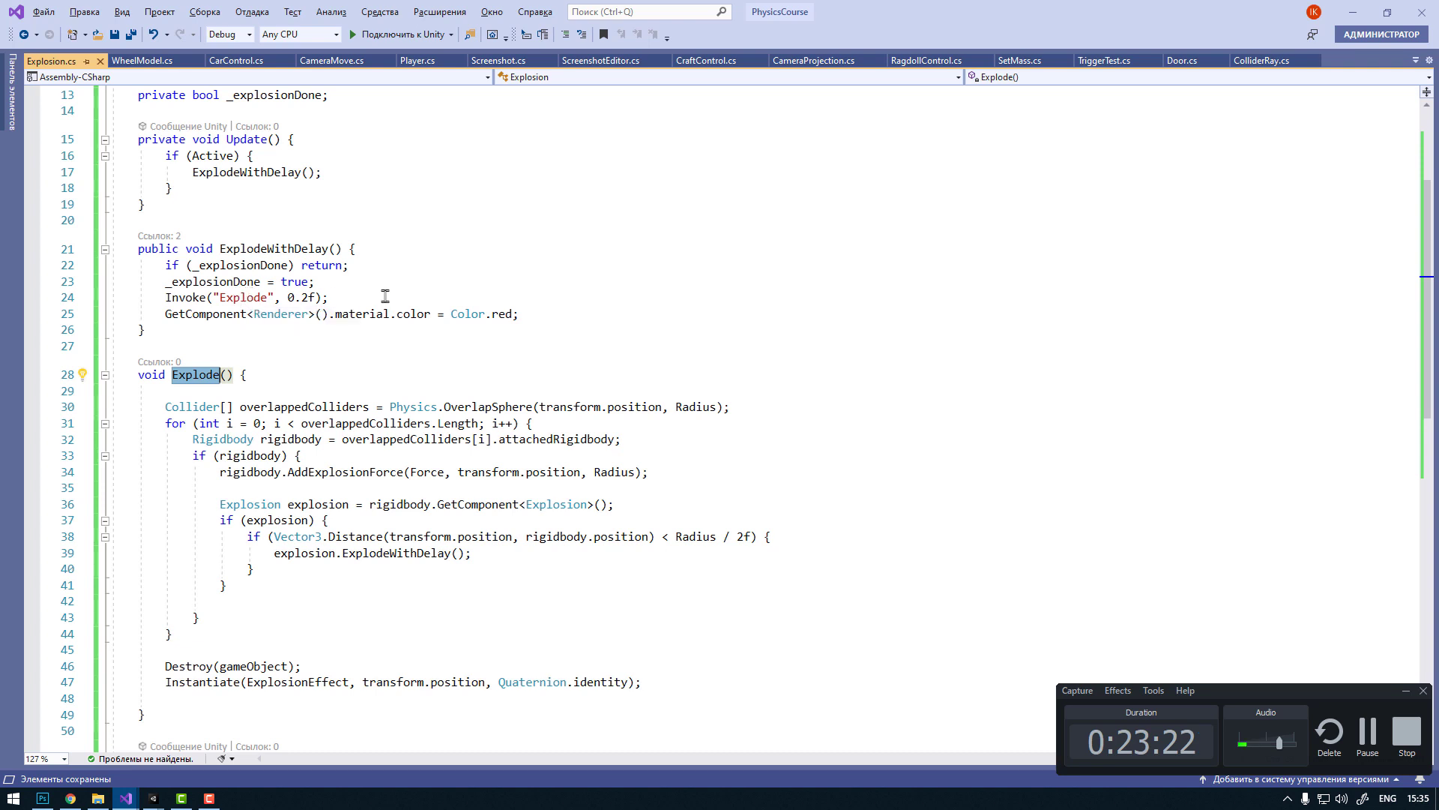
click(386, 296)
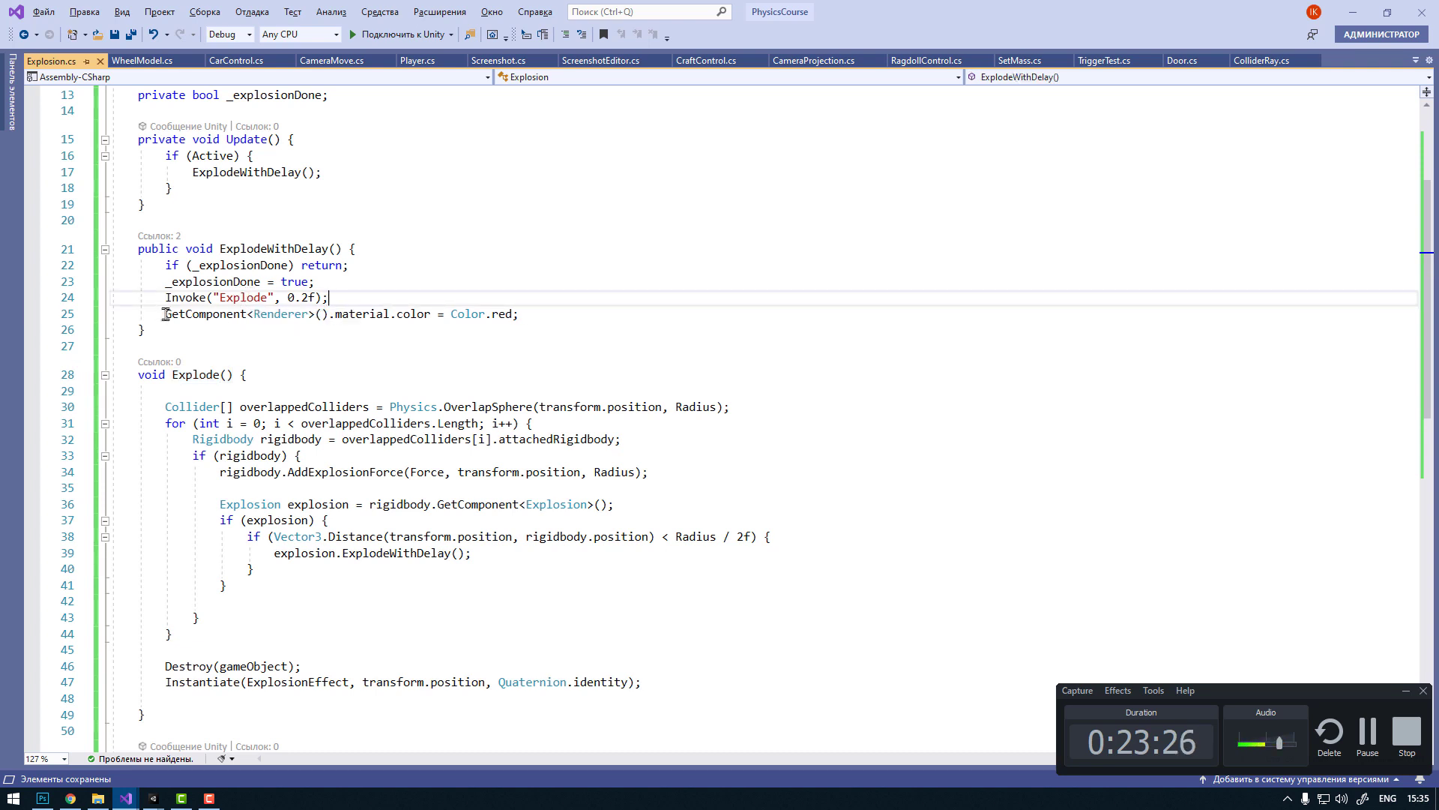
drag(165, 313, 572, 319)
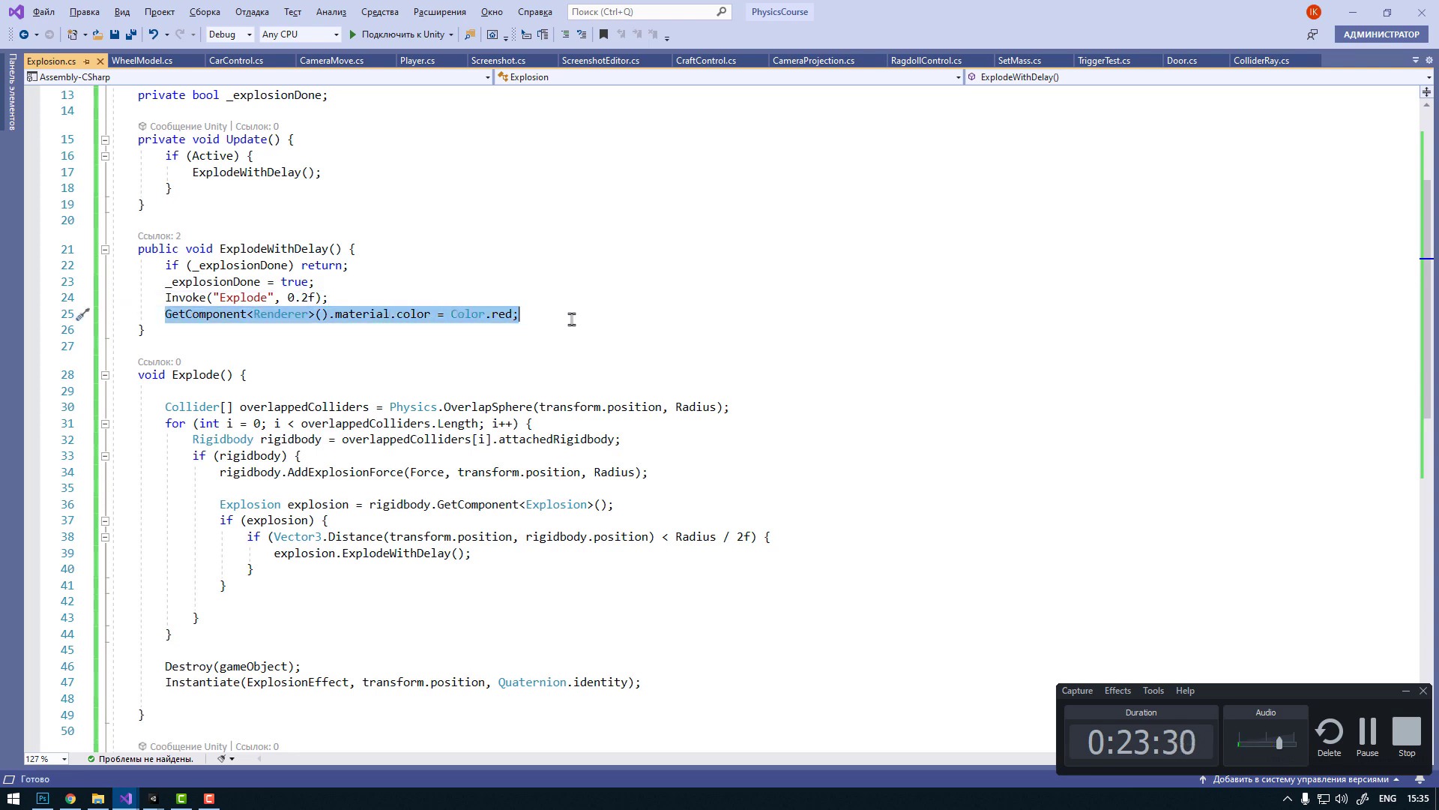
click(549, 314)
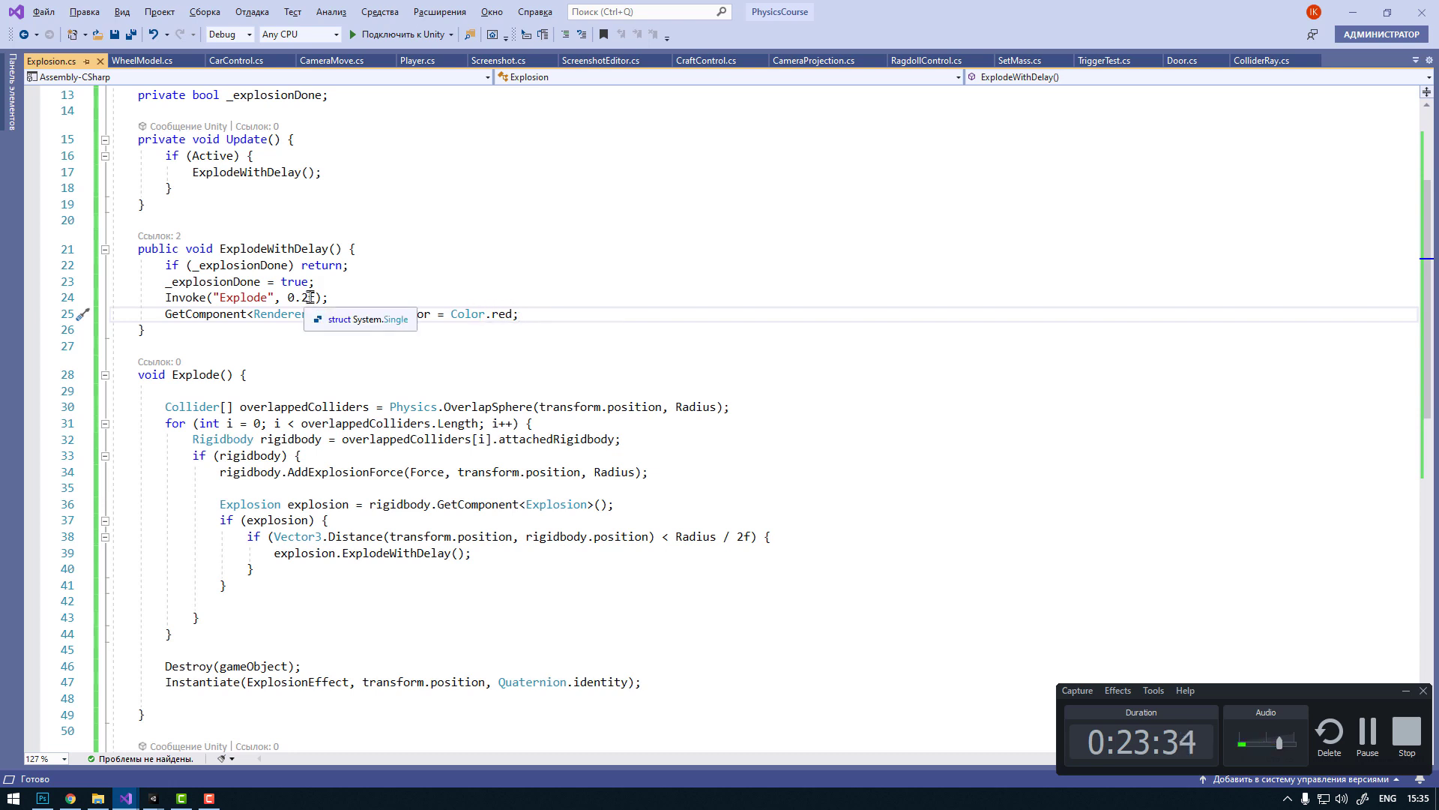
Step: Change the Invoke delay in ExplodeWithDelay to 0.4f and save Explosion.cs
click(303, 297)
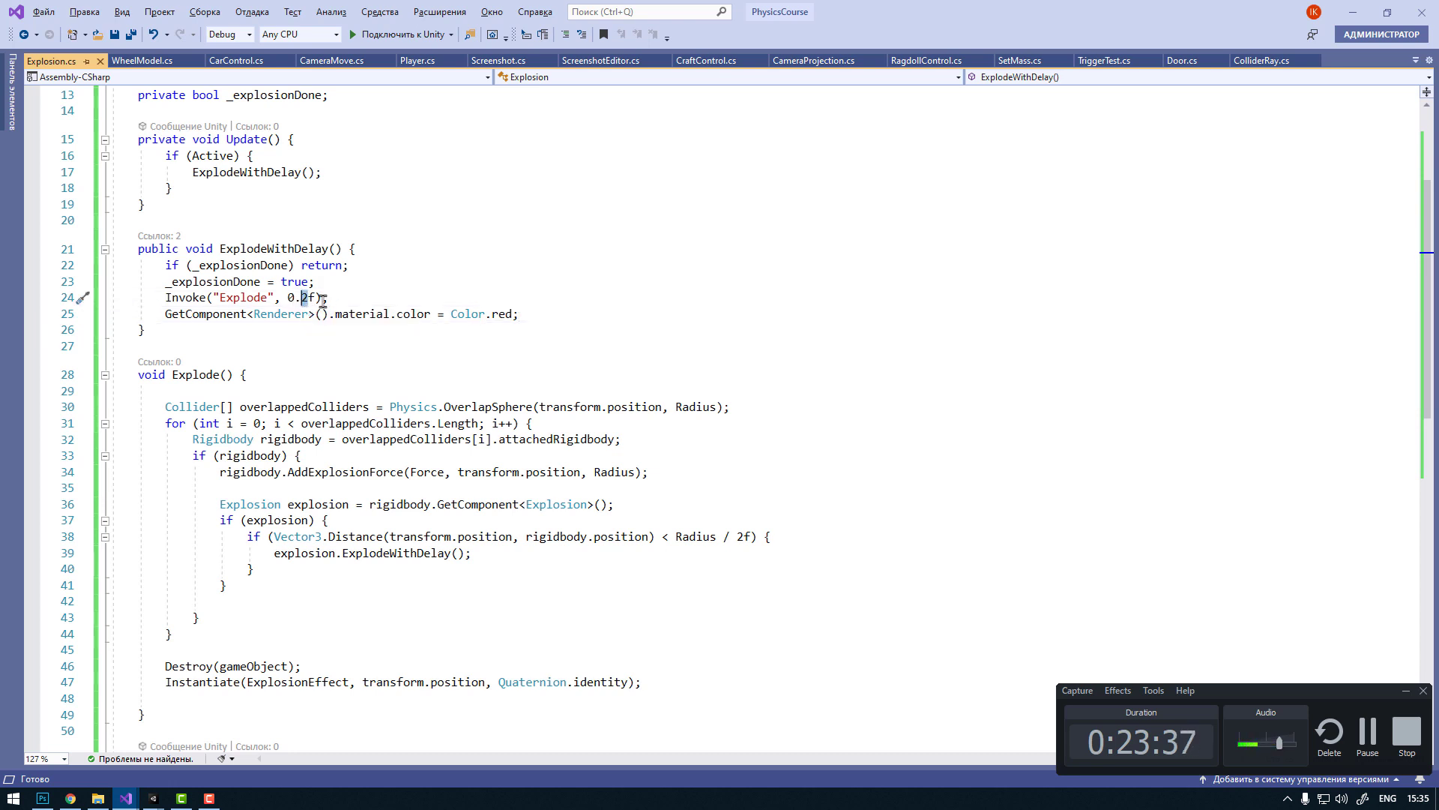
text(4)
click(357, 298)
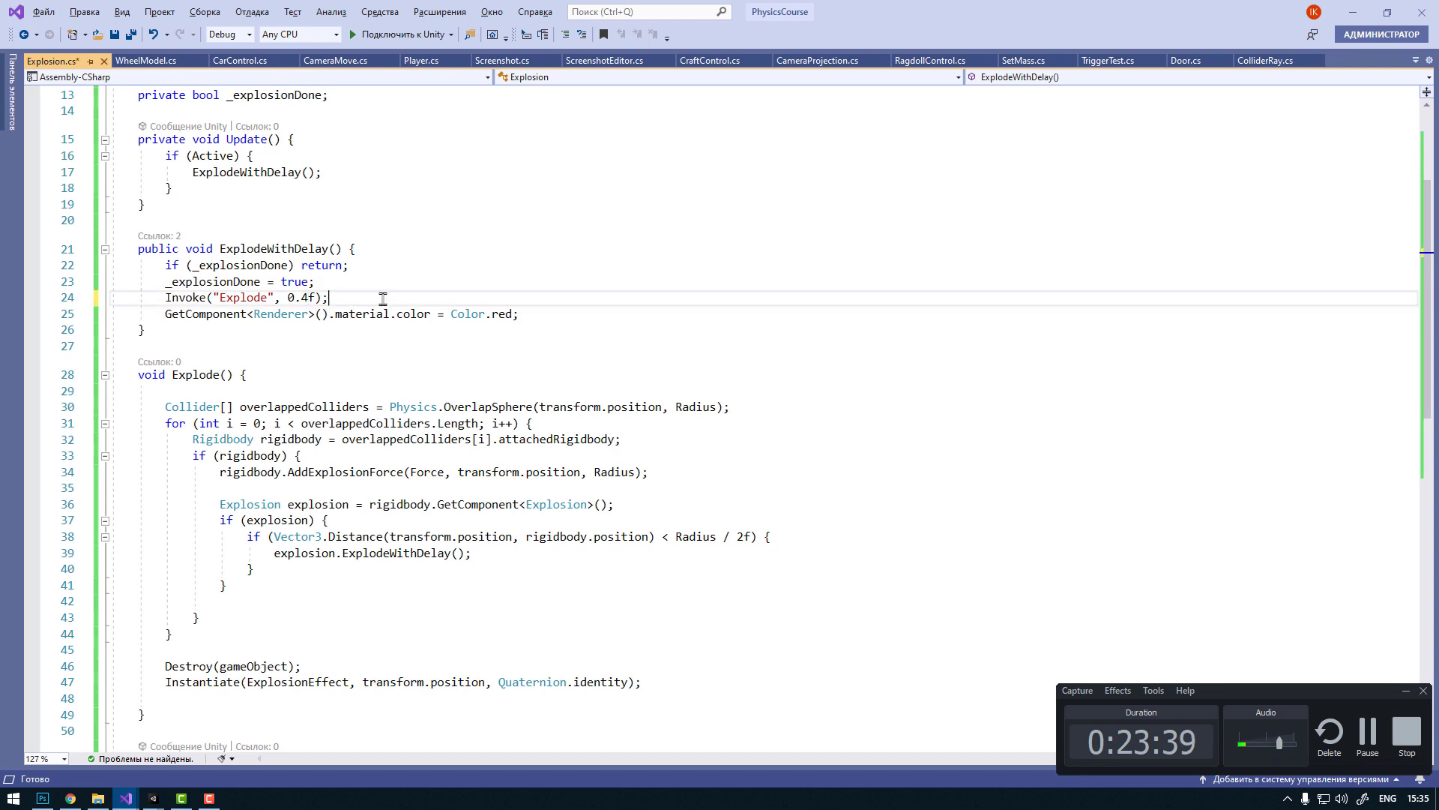
key(ctrl+s)
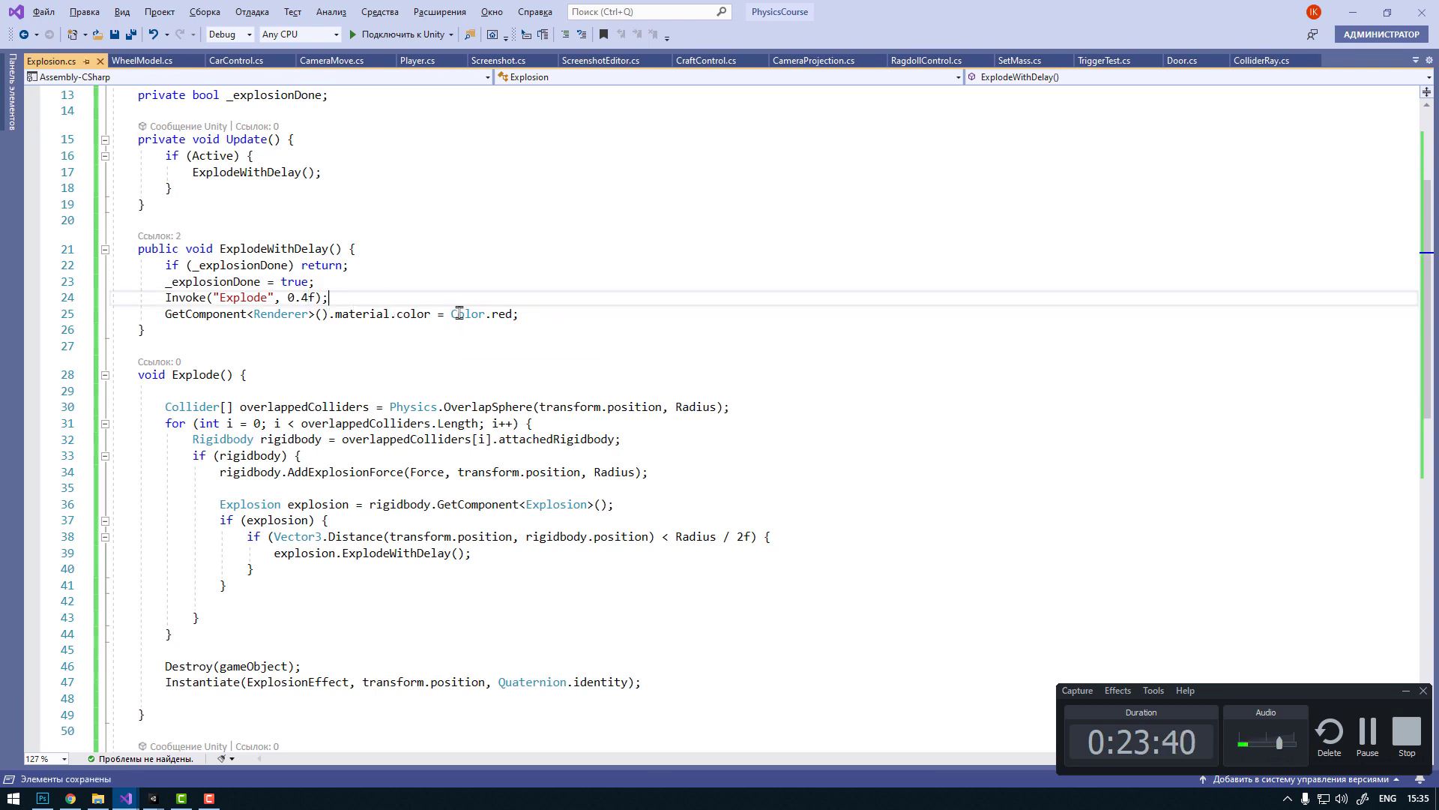
key(alt+Tab)
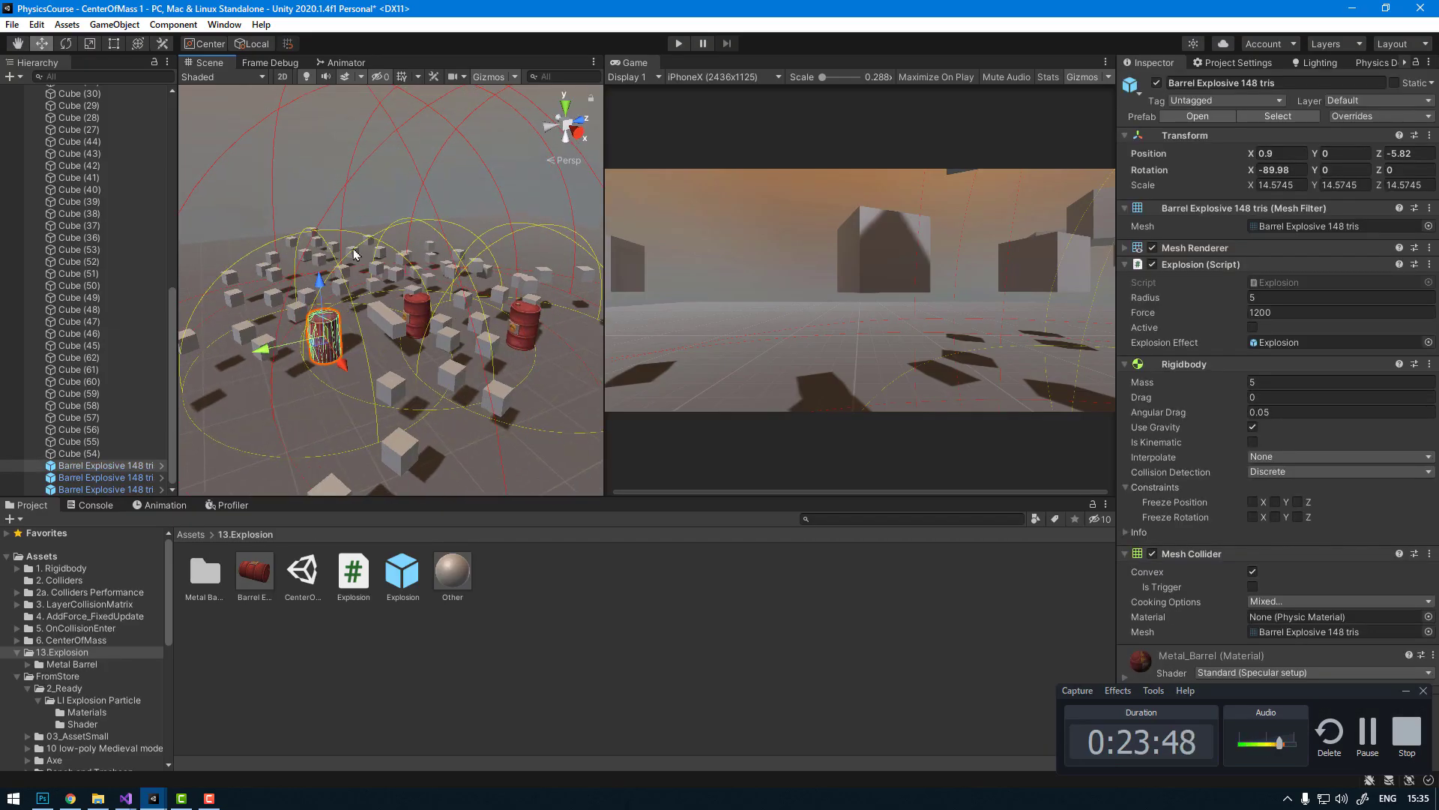
Step: Enter Play mode, detonate the selected barrel and watch the chain explosion from above
scroll(367, 300, up, 1)
scroll(375, 334, up, 1)
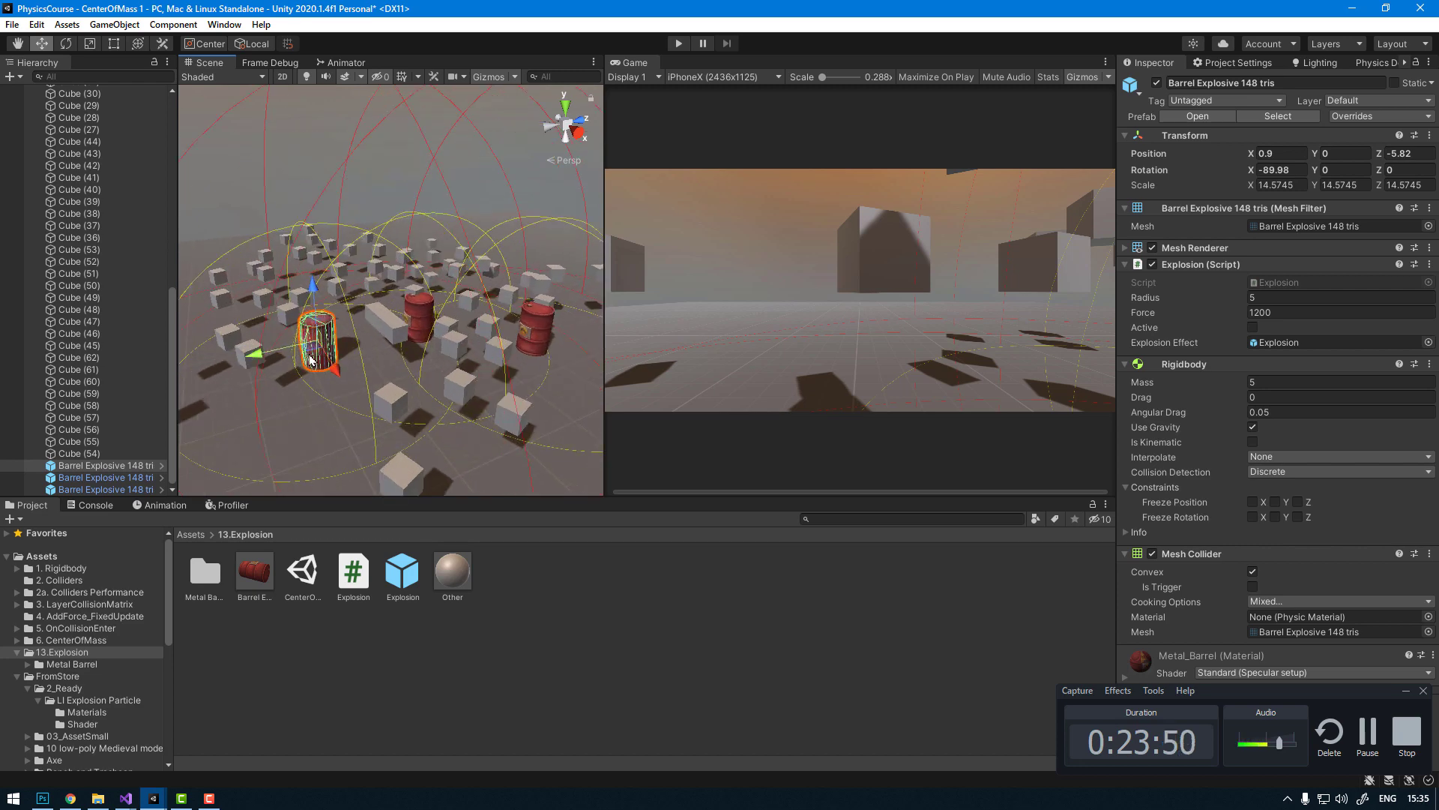
mouse_move(311, 359)
mouse_down()
mouse_move(282, 471)
mouse_move(289, 420)
mouse_up()
drag(321, 343, 324, 248)
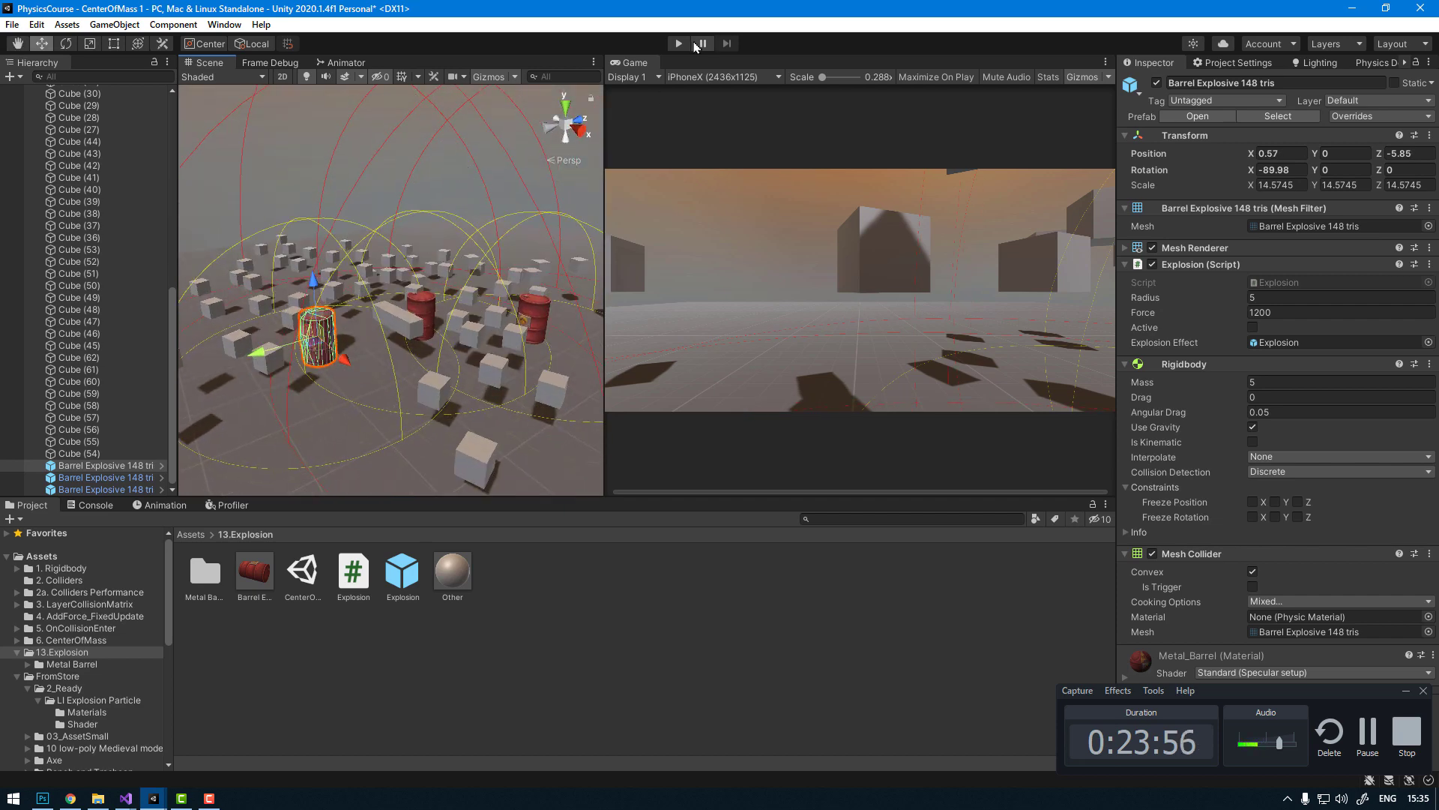
click(678, 43)
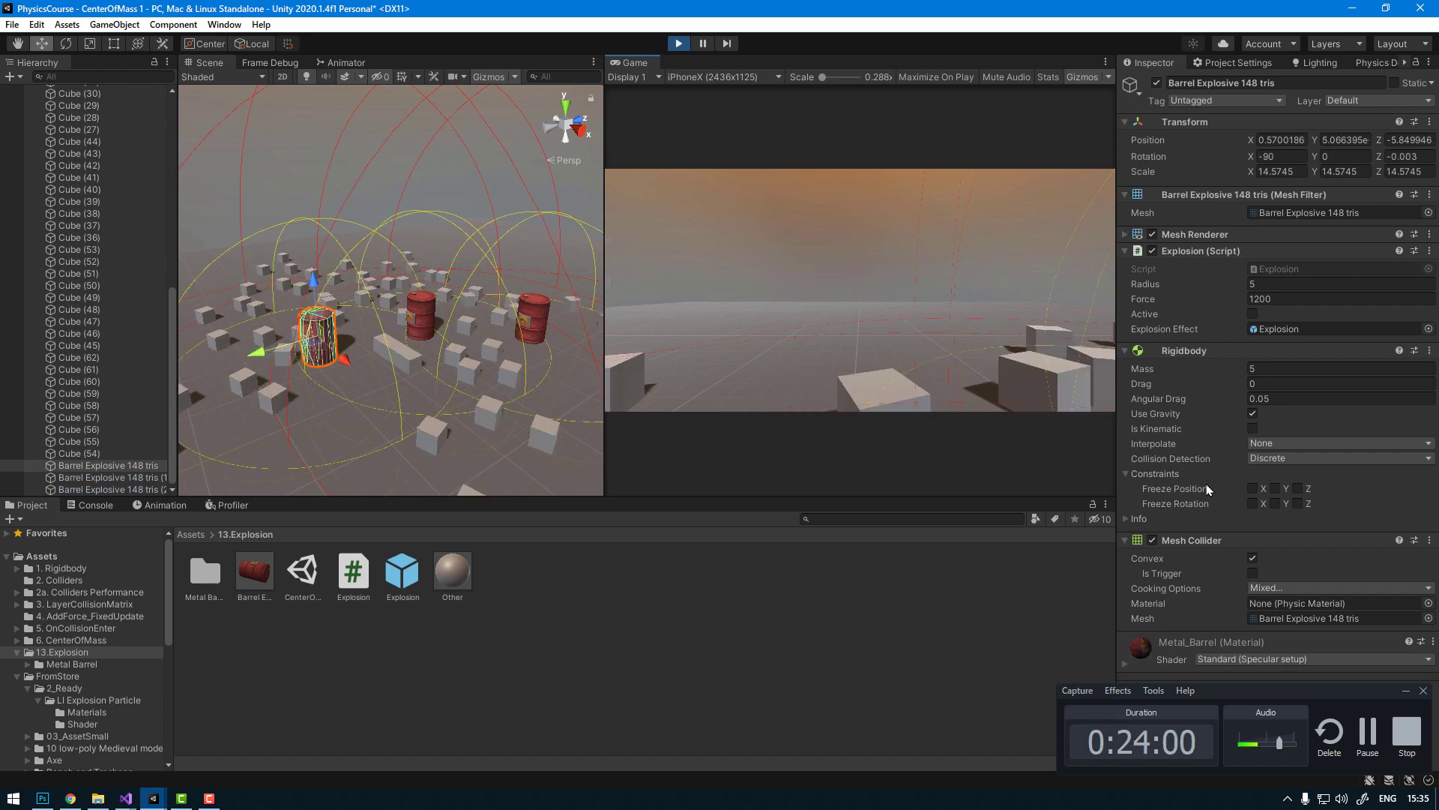
click(1252, 314)
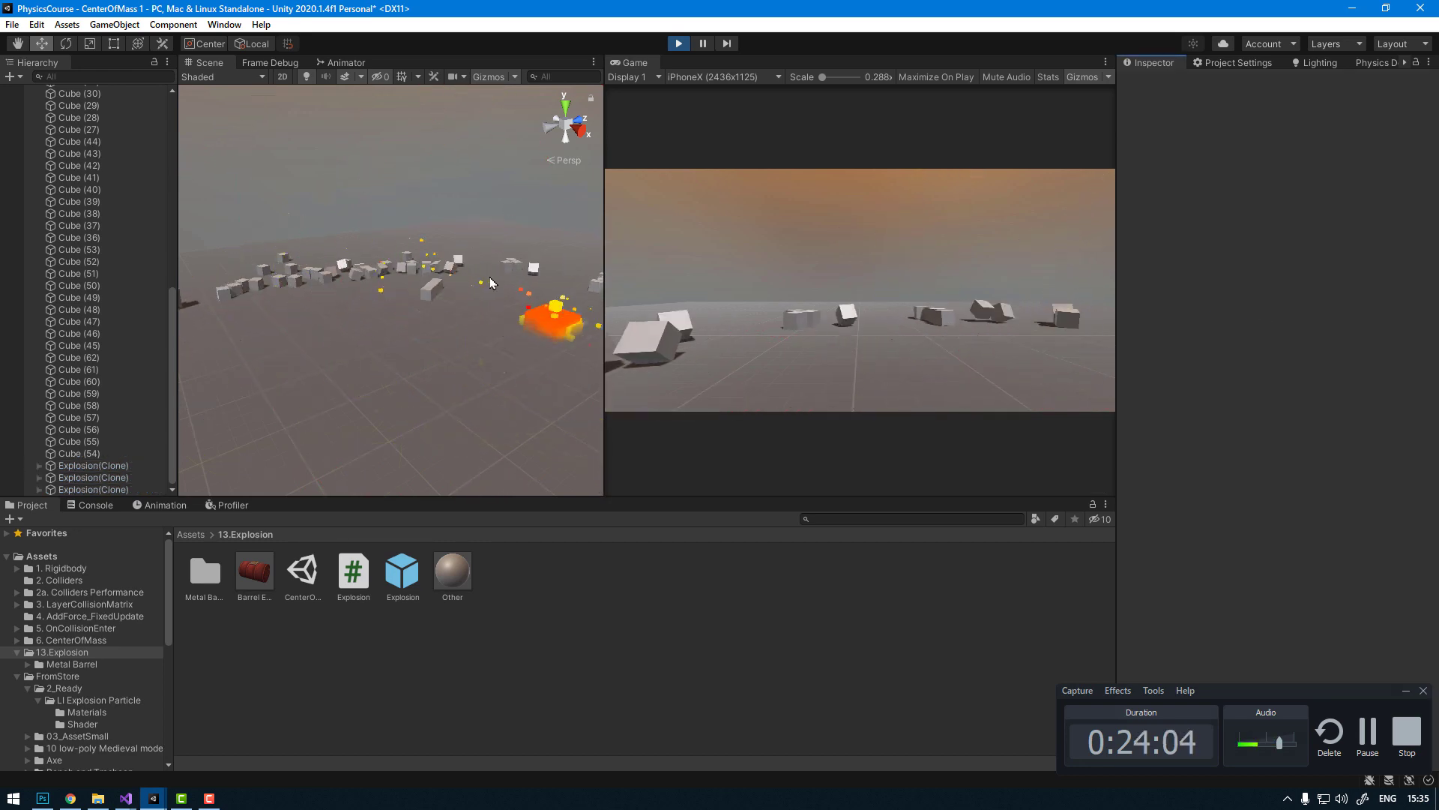
scroll(415, 323, down, 5)
alt+drag(415, 324, 470, 489)
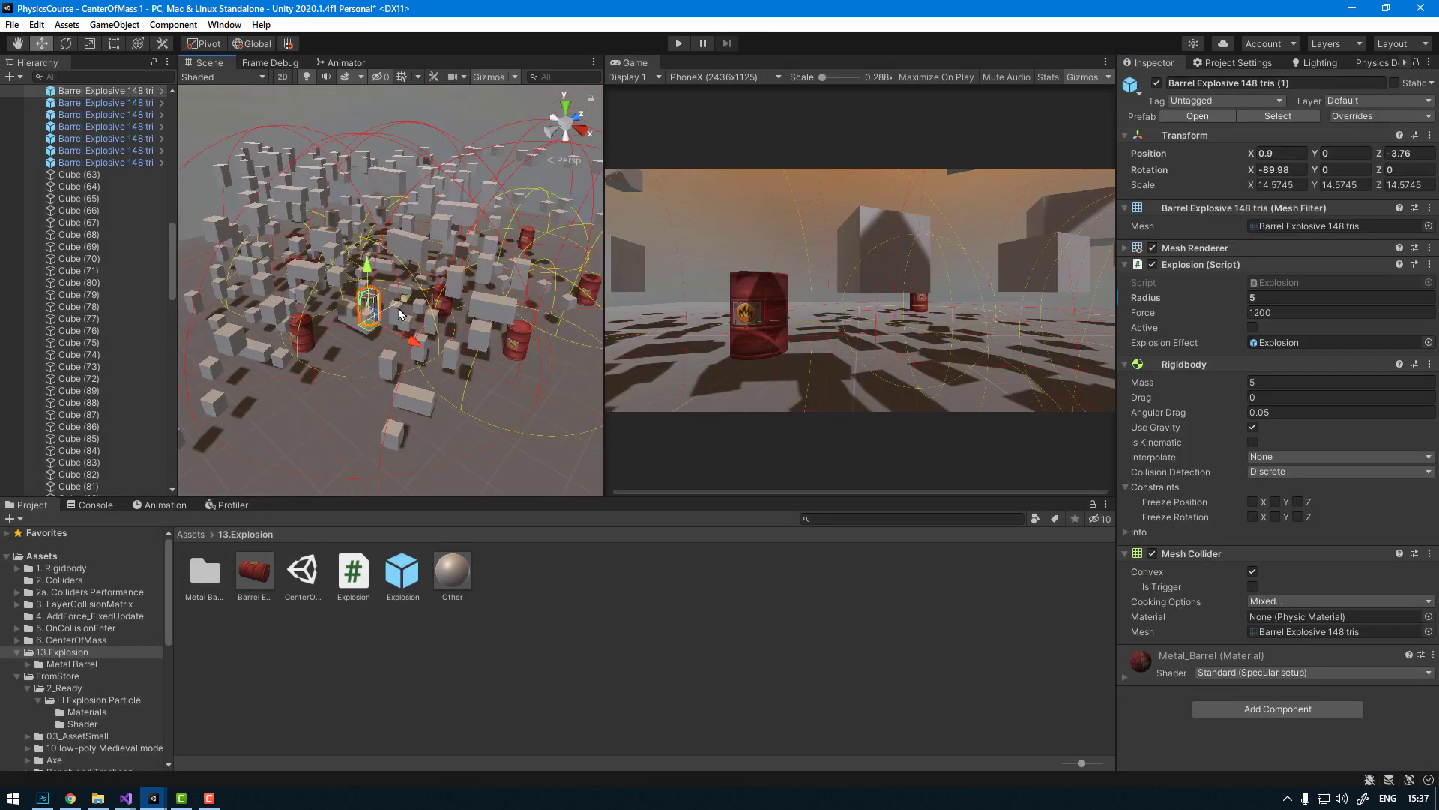
Step: Open Explosion.cs from the Script field, rename OnDrawGizmos to OnDrawGizmosSelected, and save
alt+drag(399, 313, 403, 187)
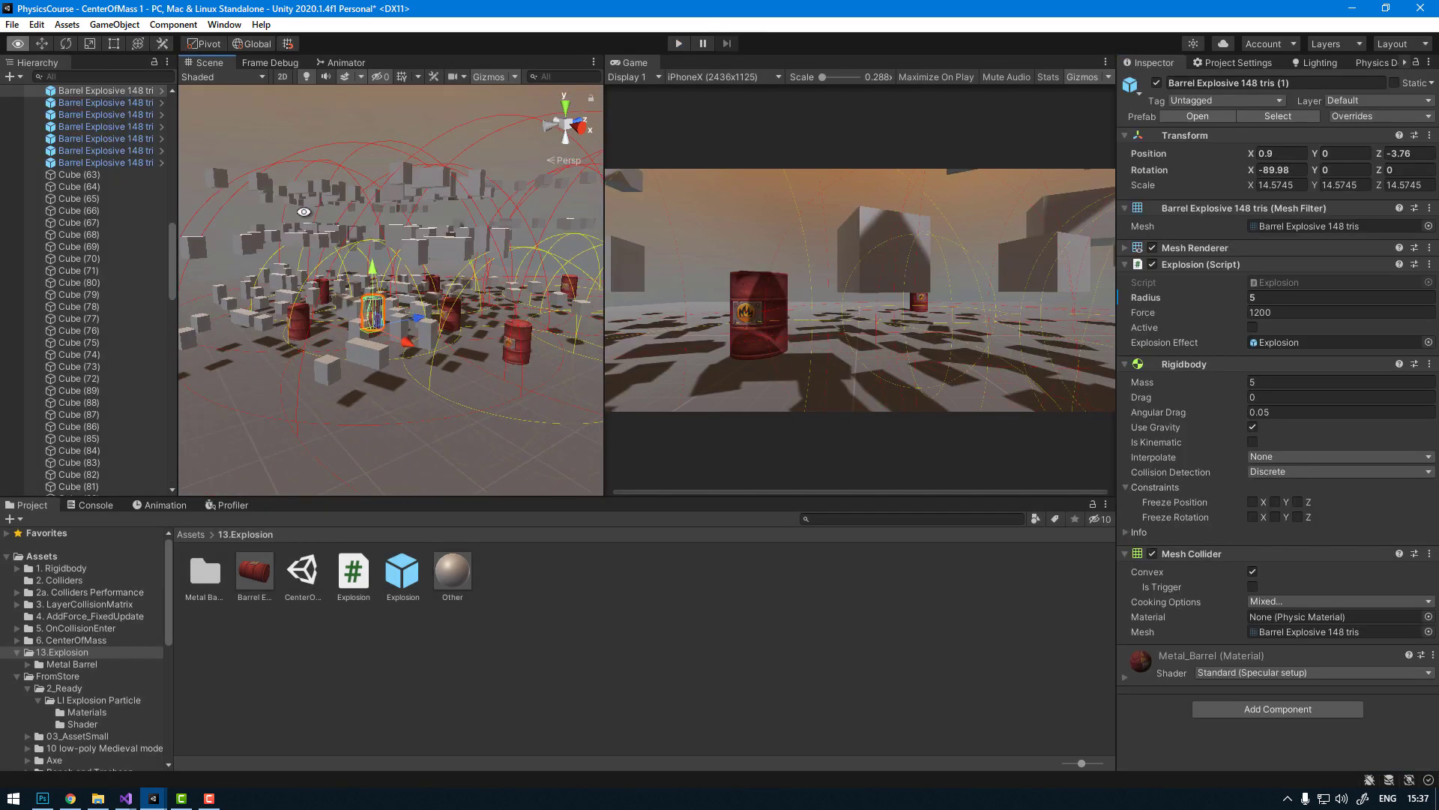
scroll(403, 187, up, 5)
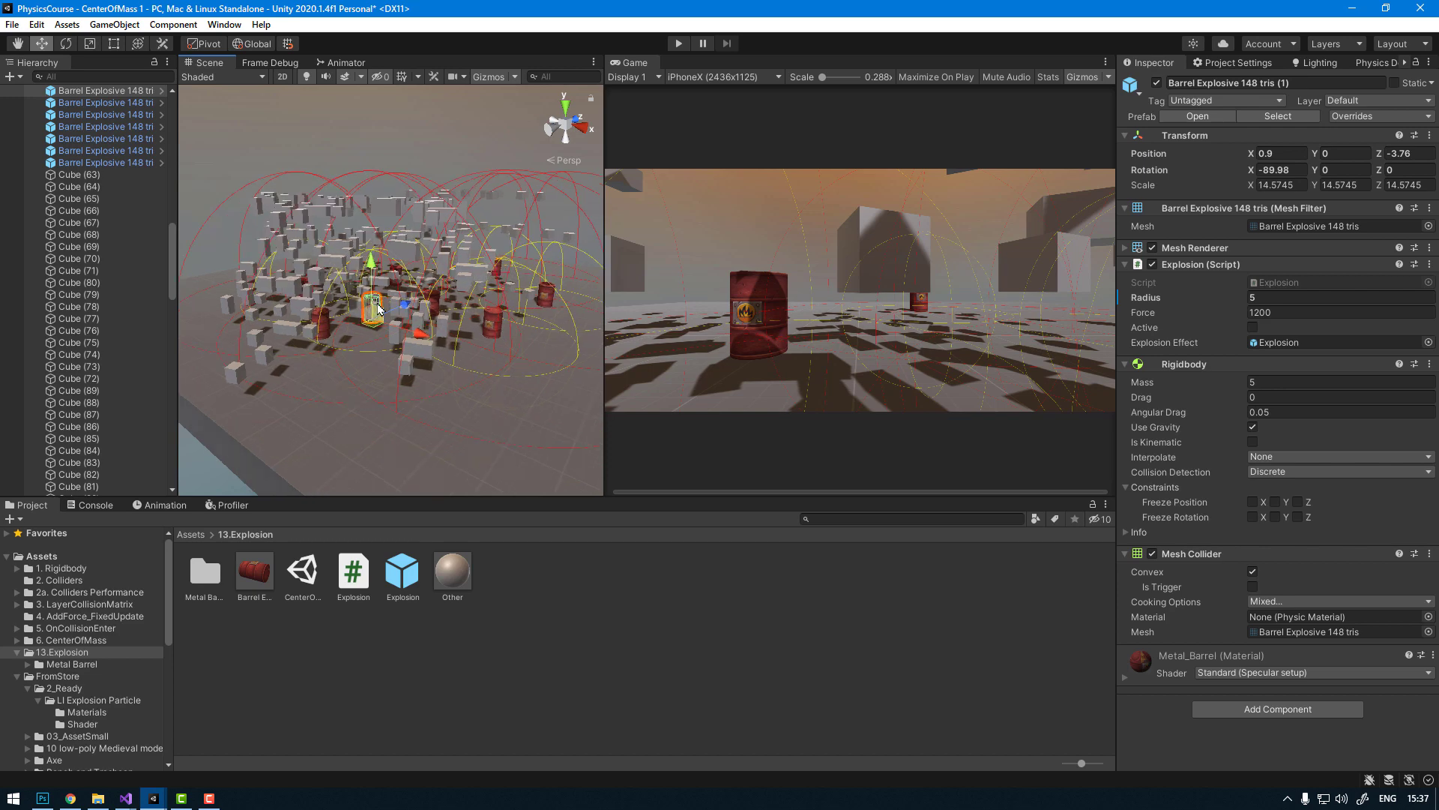
double_click(1295, 285)
scroll(346, 521, down, 2)
scroll(275, 543, down, 2)
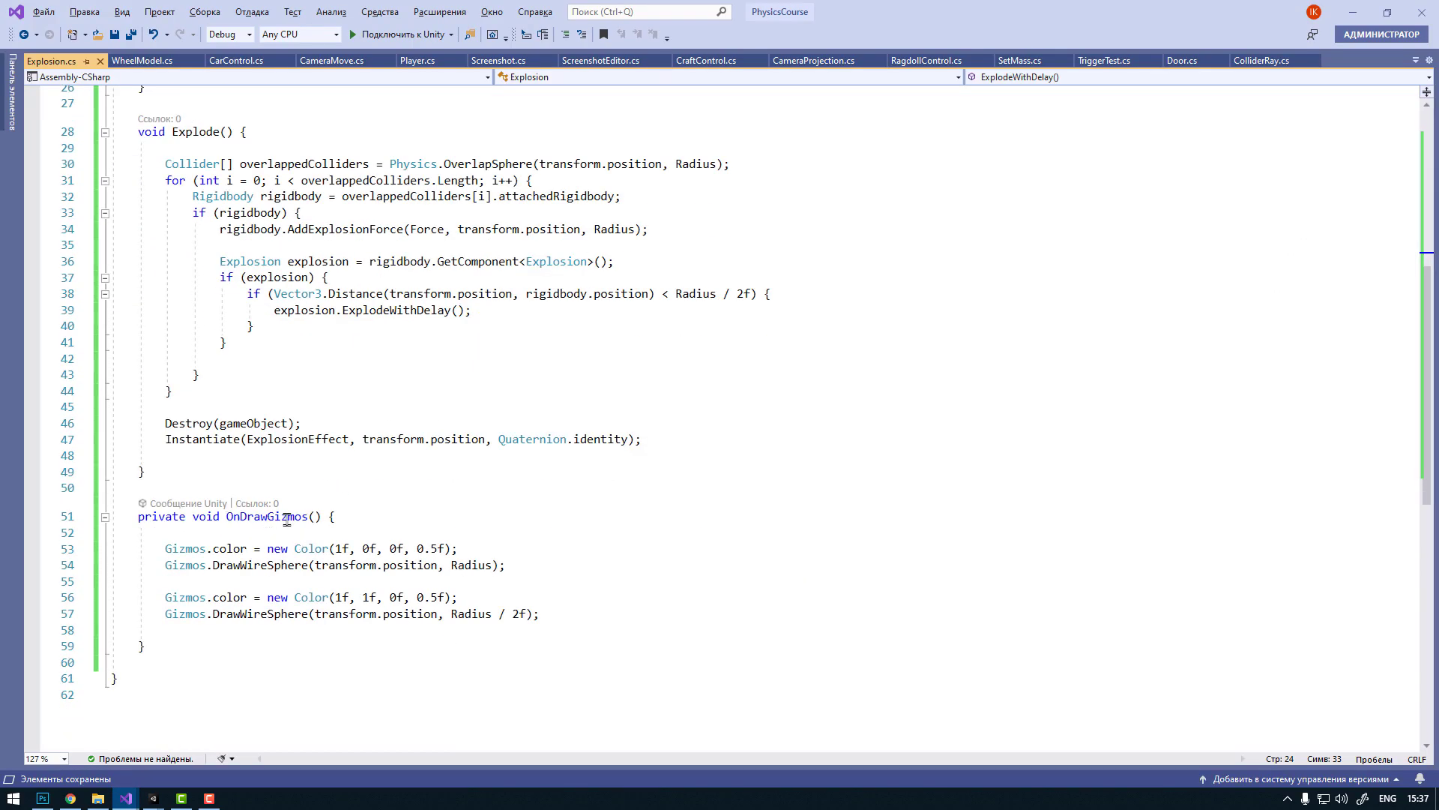
click(309, 515)
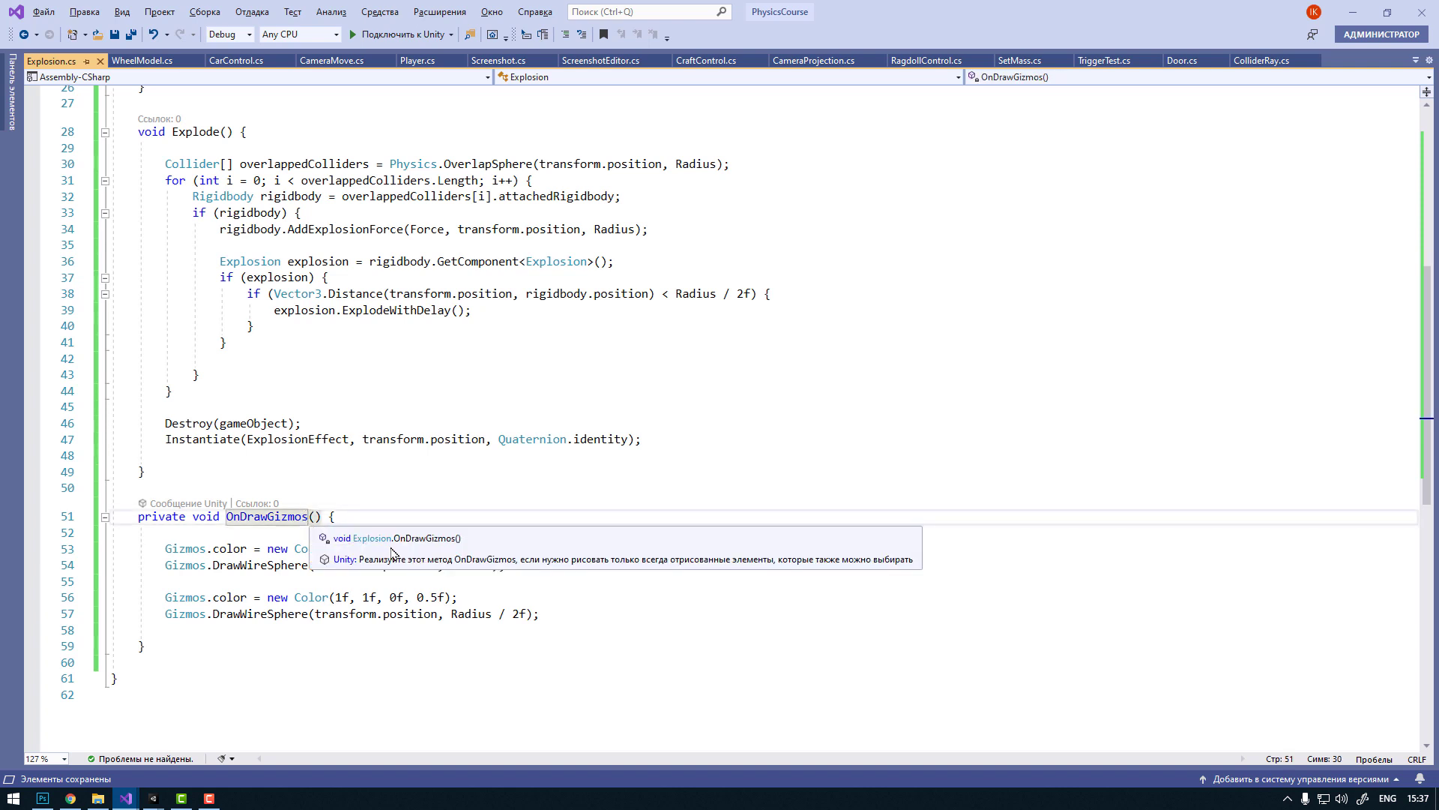
text(Selec)
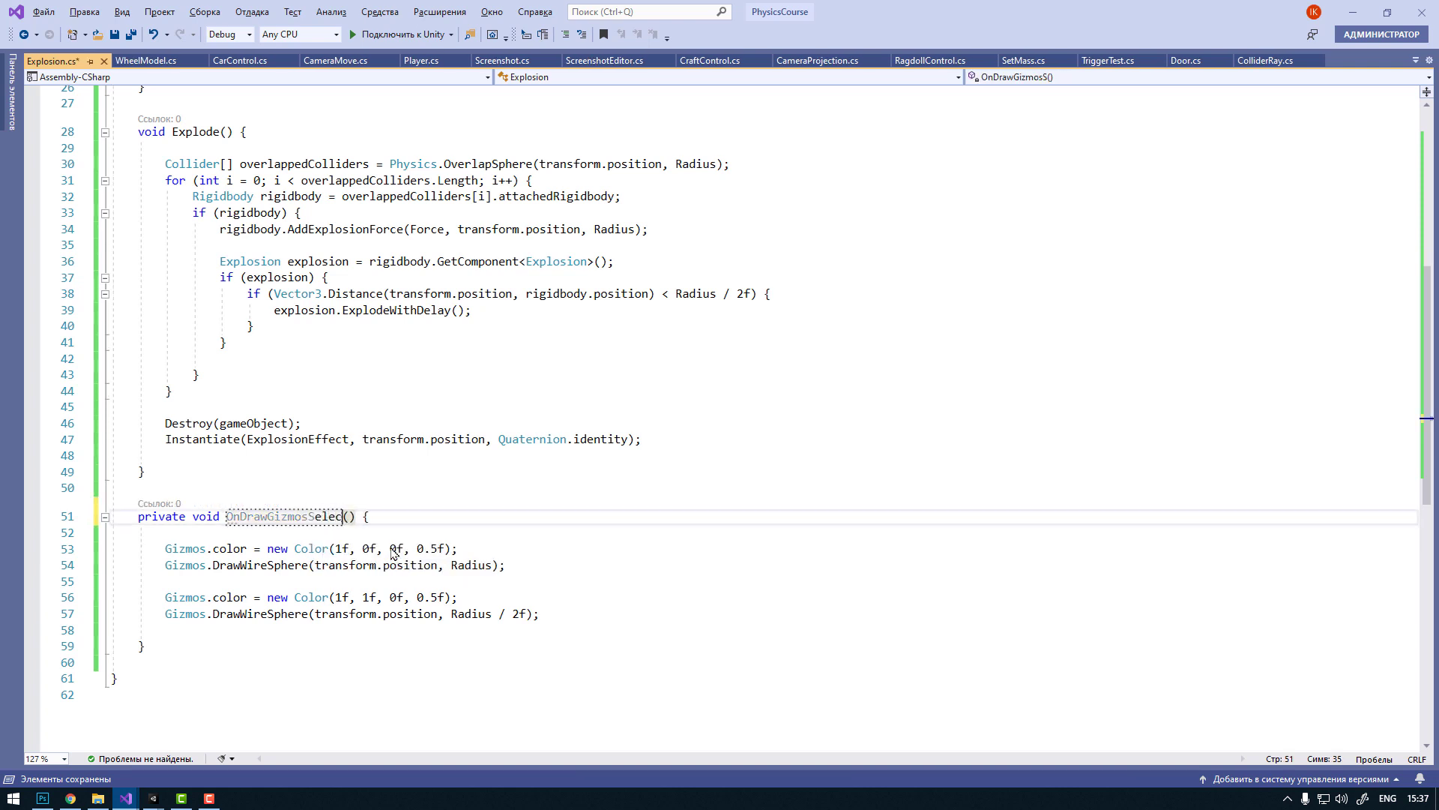
text(ted)
key(ctrl+s)
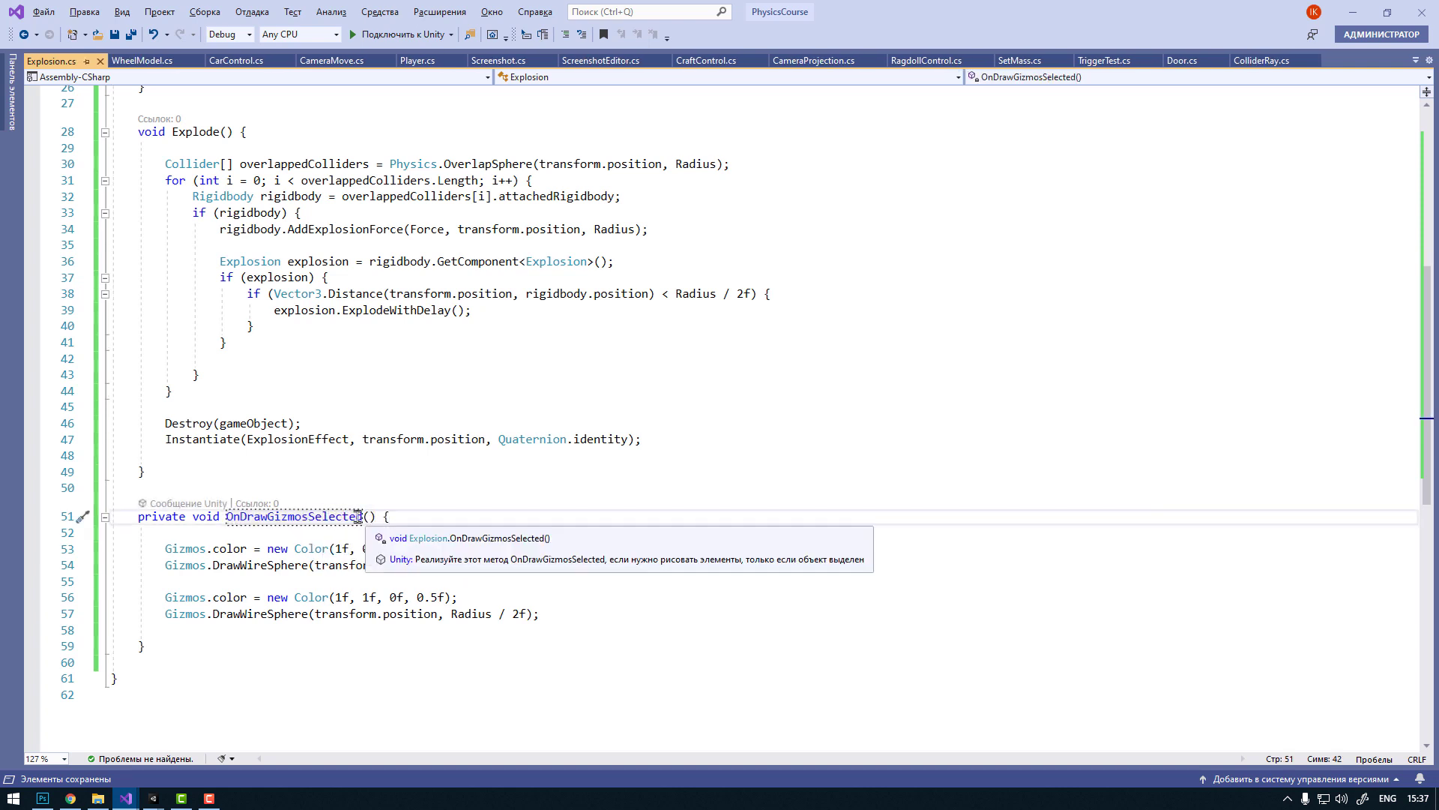
key(alt+Tab)
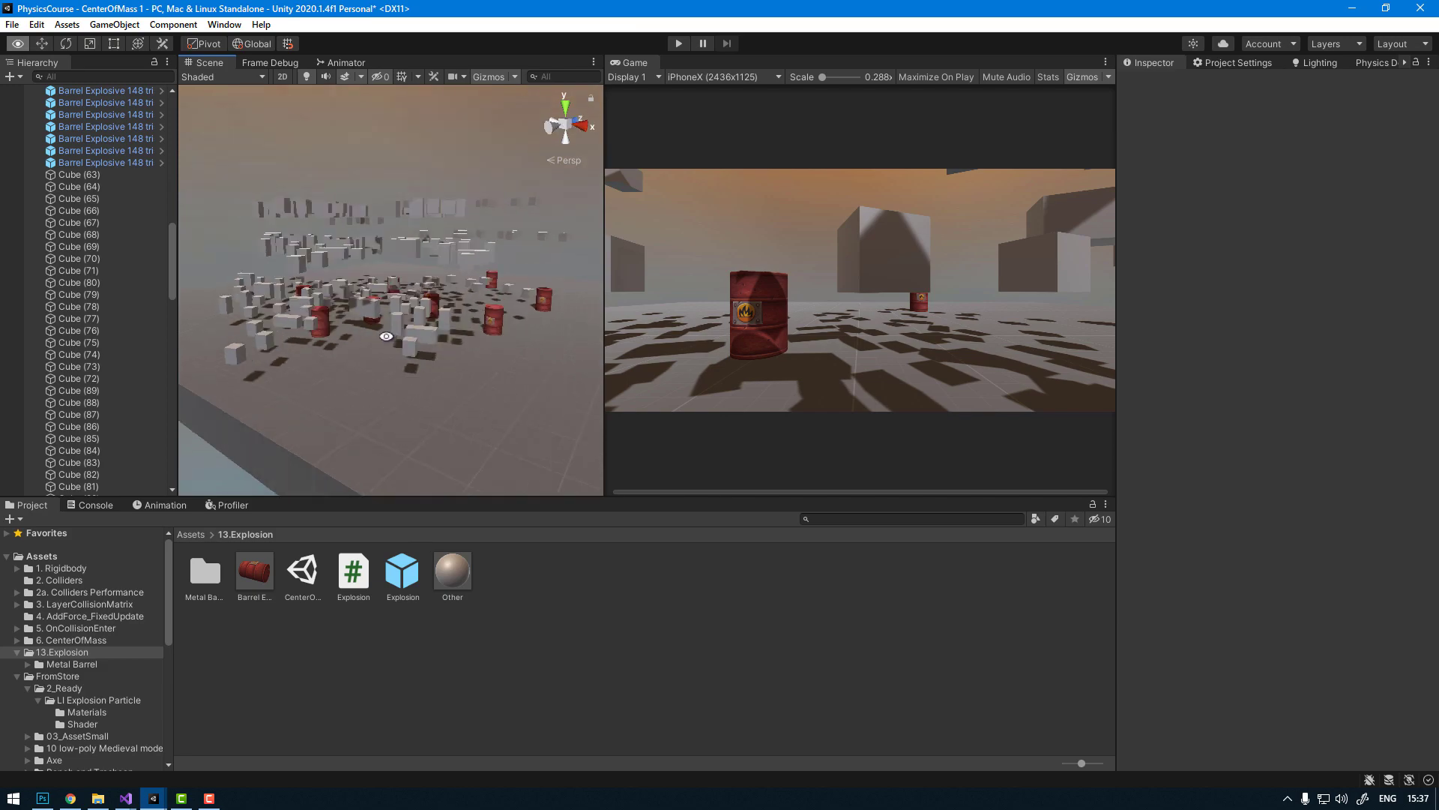
scroll(263, 321, up, 5)
alt+drag(263, 321, 304, 323)
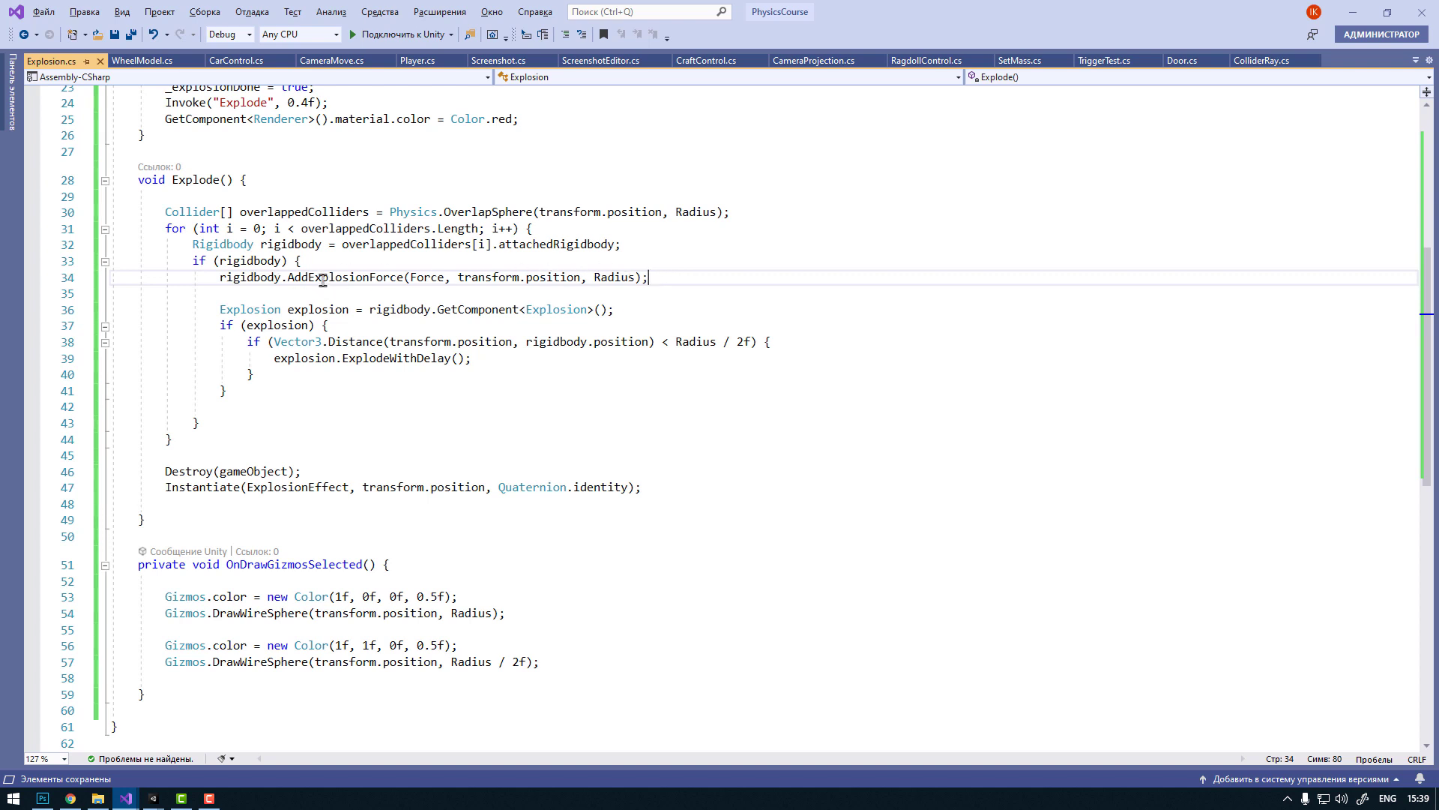
Step: Add ', 1f' as the upwards modifier argument to AddExplosionForce on line 34, save, and return to Unity
click(309, 277)
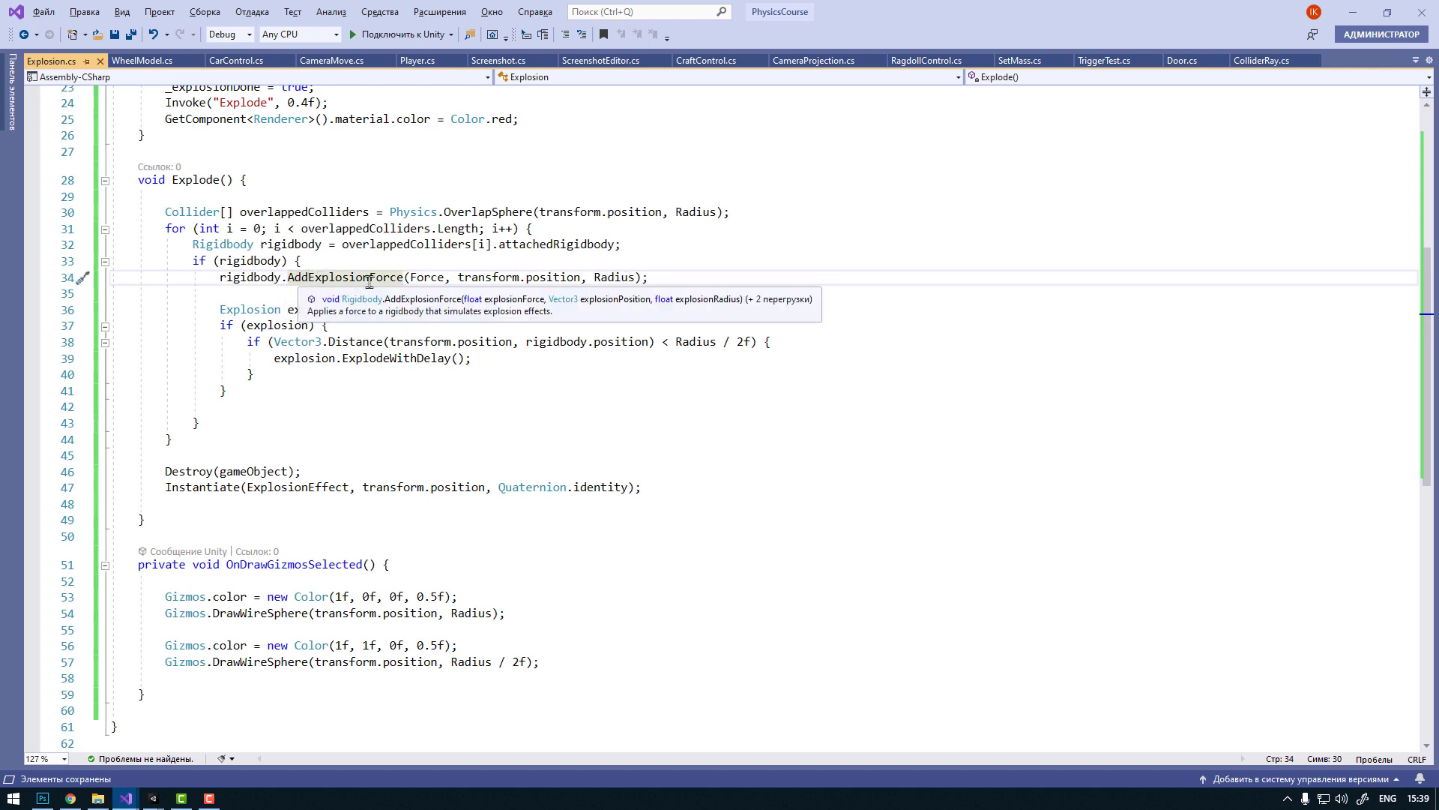
click(636, 277)
text(, 1)
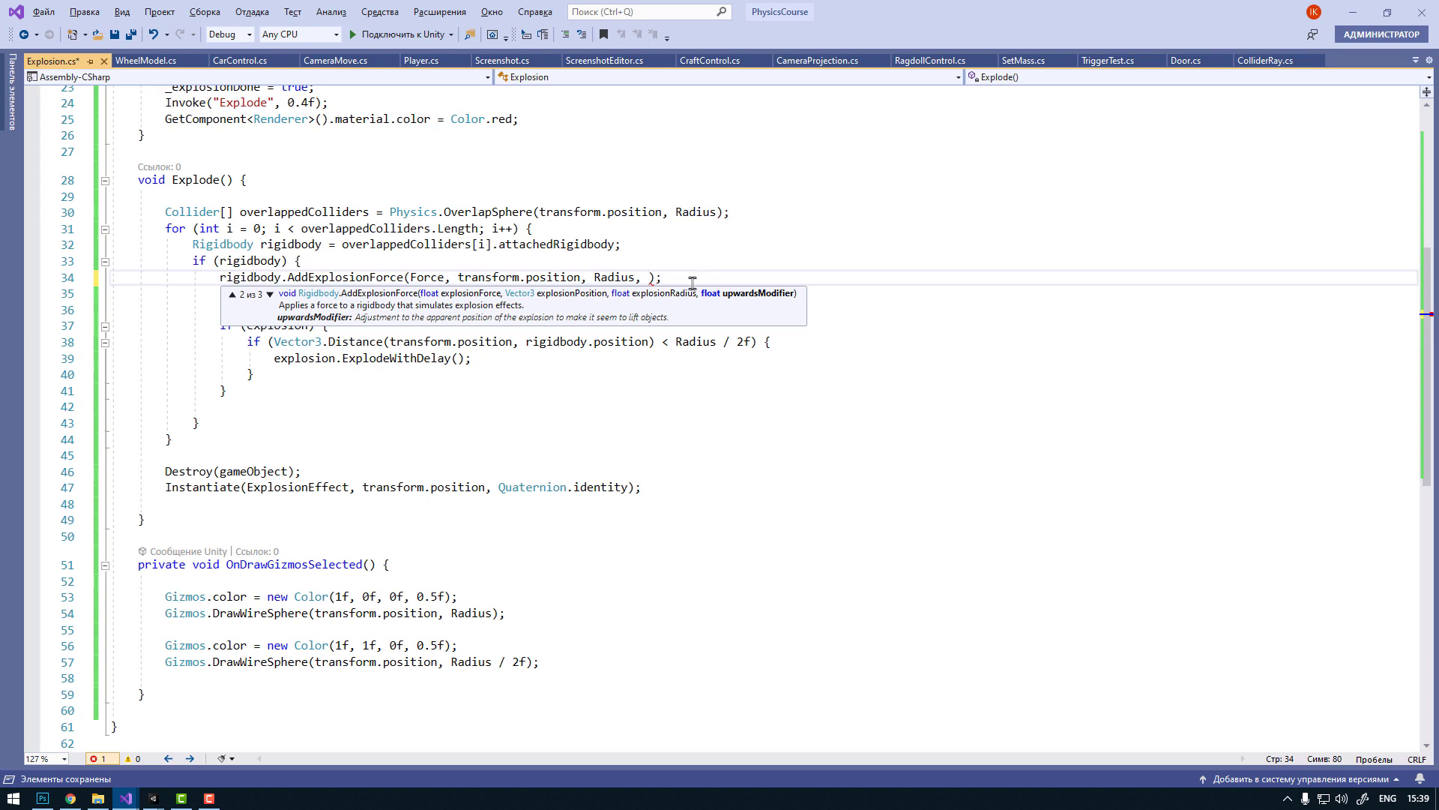
text(f)
key(End)
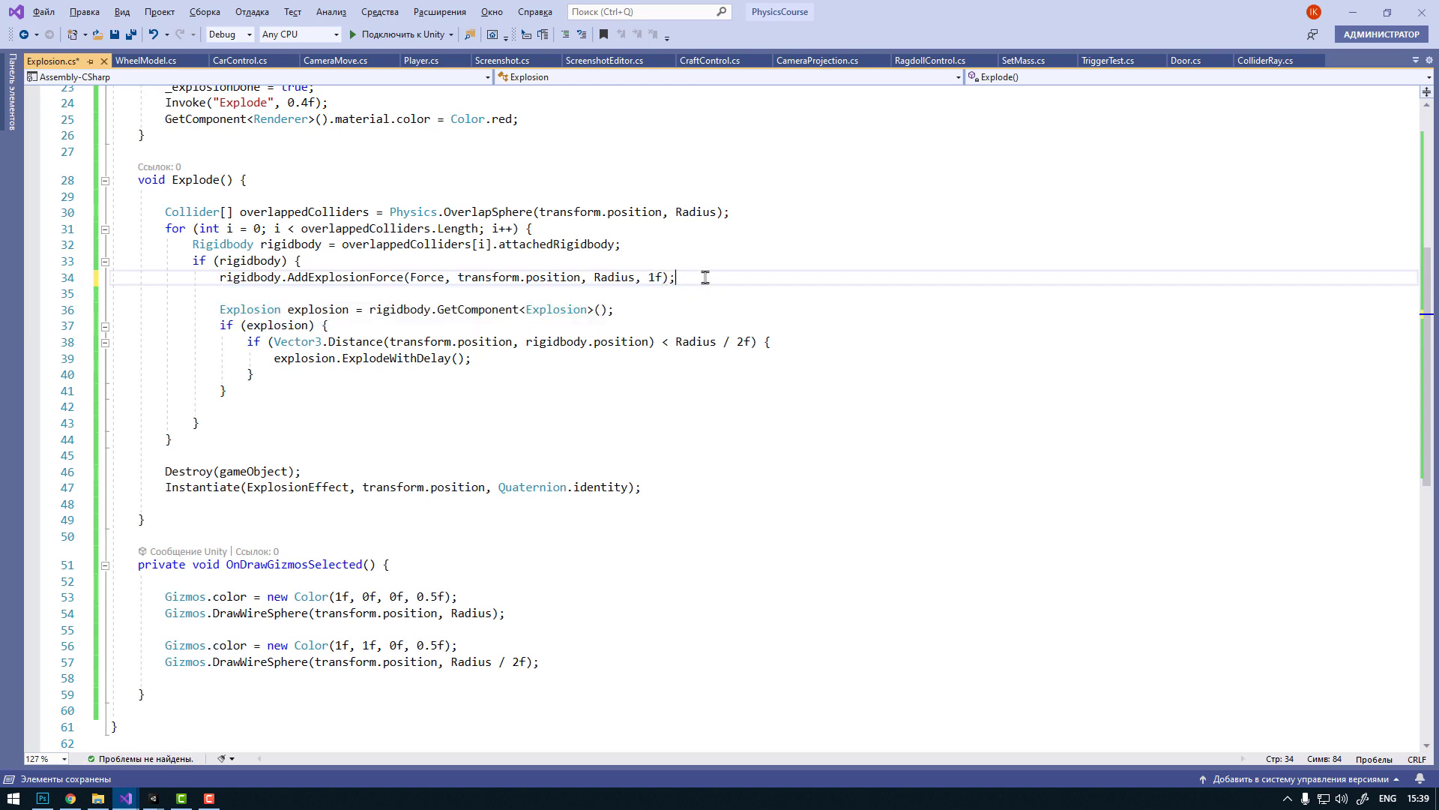
key(ctrl+s)
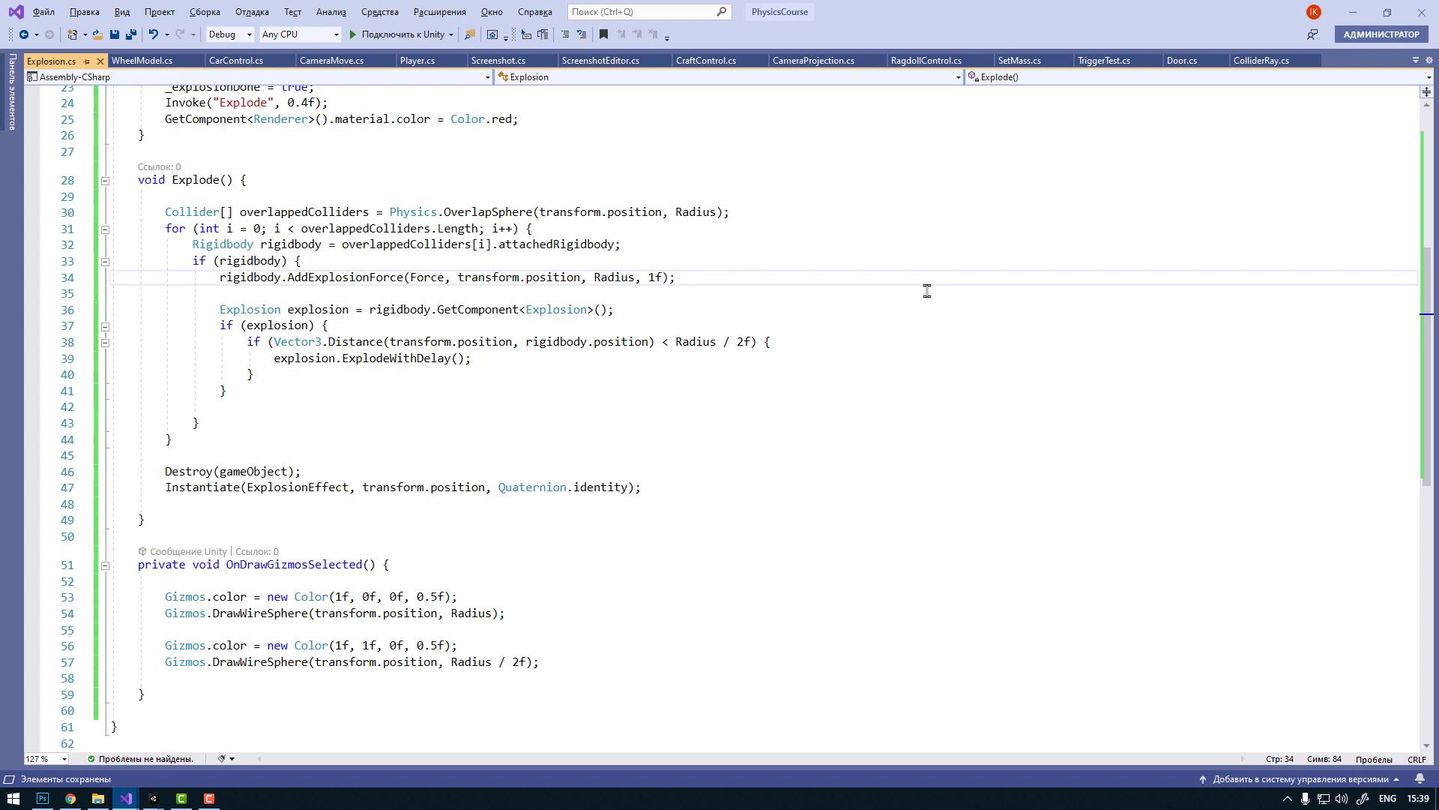
mouse_move(336, 279)
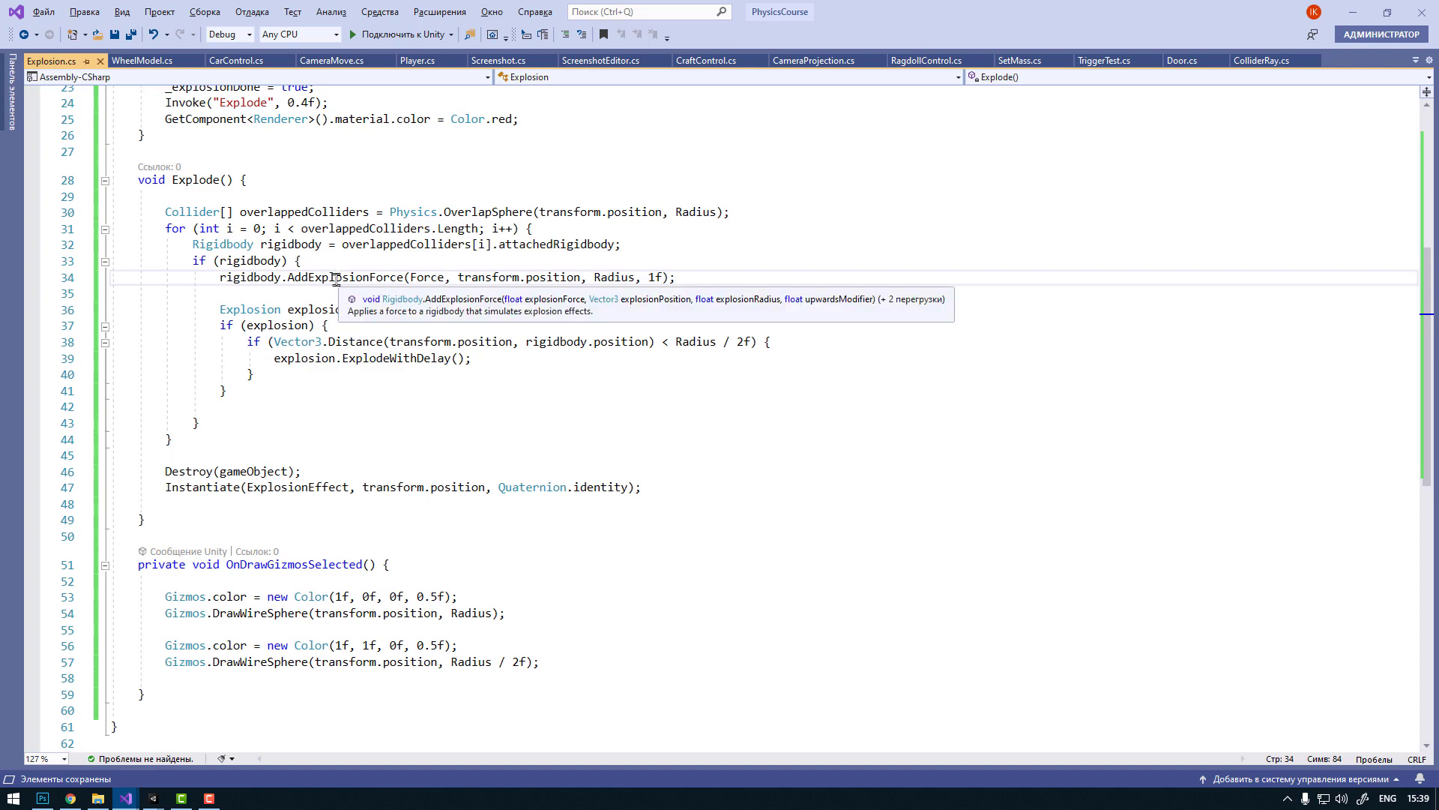
key(alt+Tab)
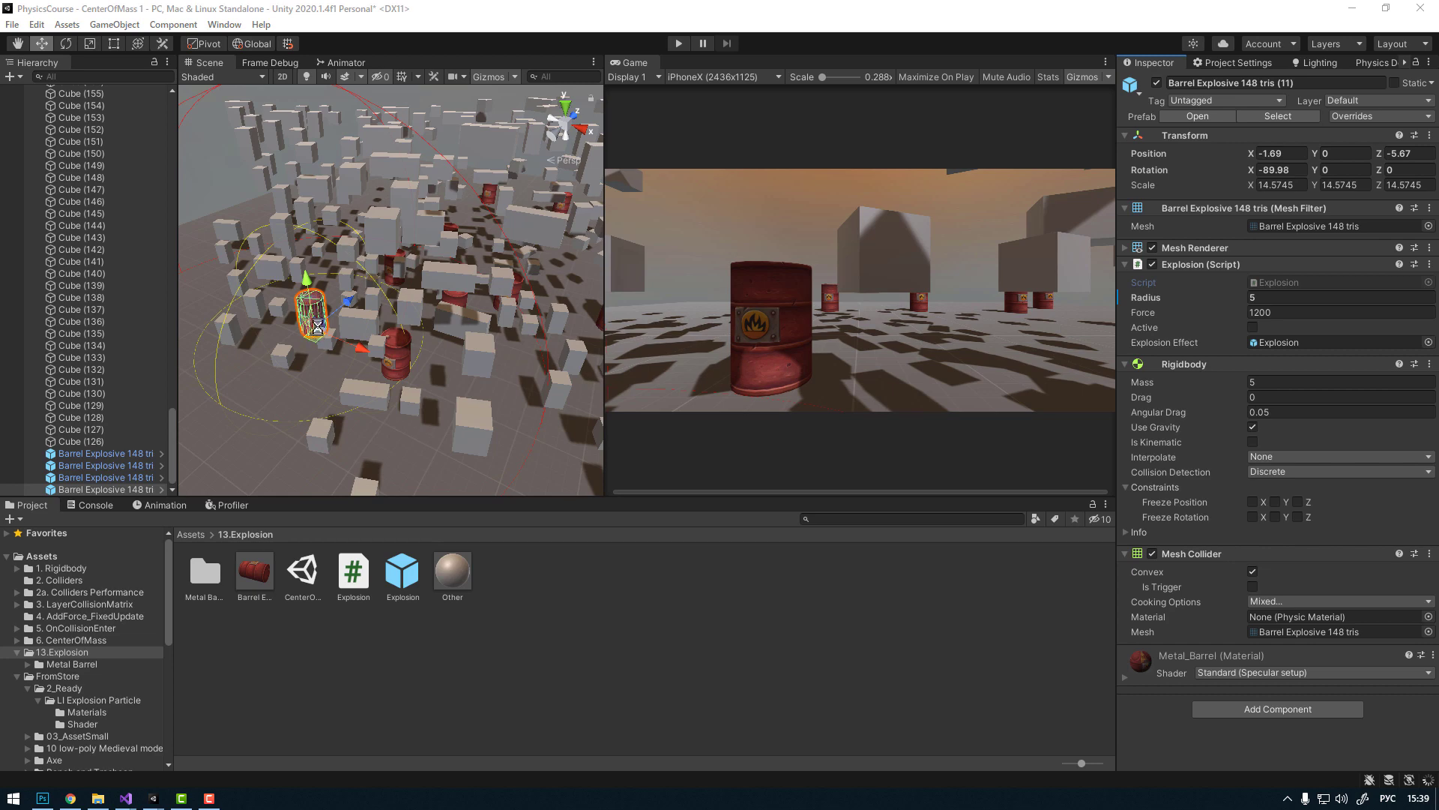
Step: Bring the view down to eye level around the barrel and detonate the selected barrel
alt+drag(318, 326, 508, 239)
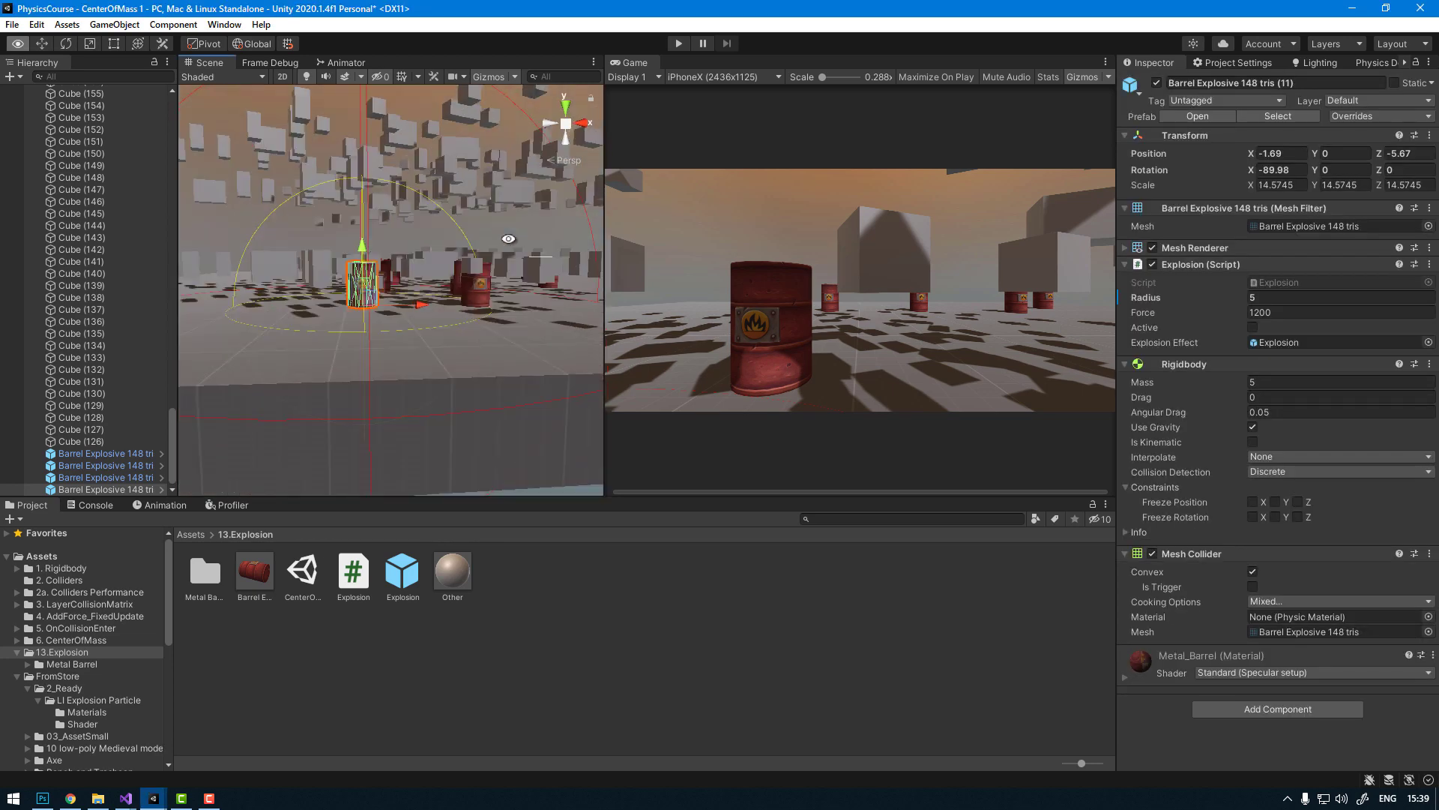
scroll(348, 307, up, 5)
key(ctrl+shift+w)
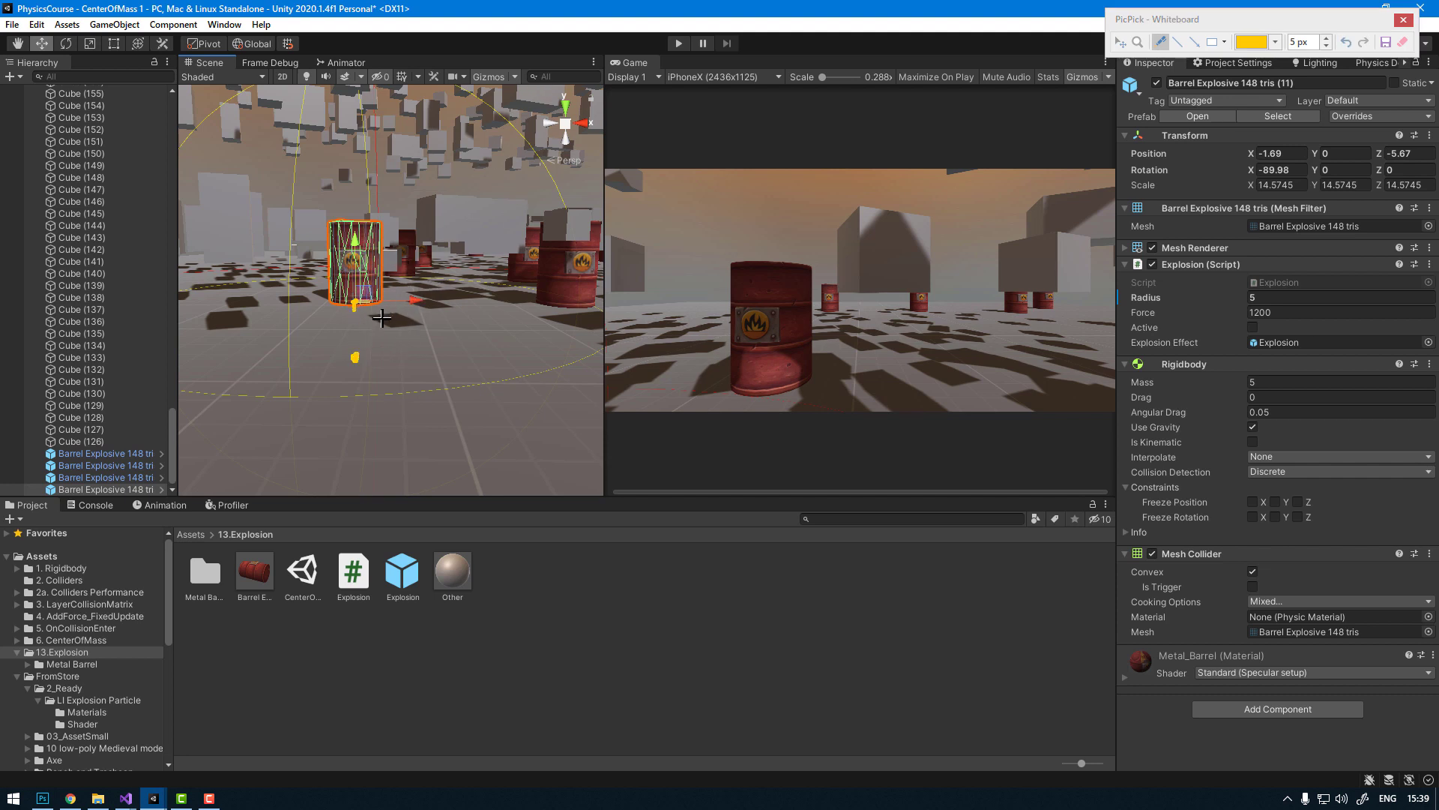
key(ctrl+shift+w)
scroll(461, 242, down, 2)
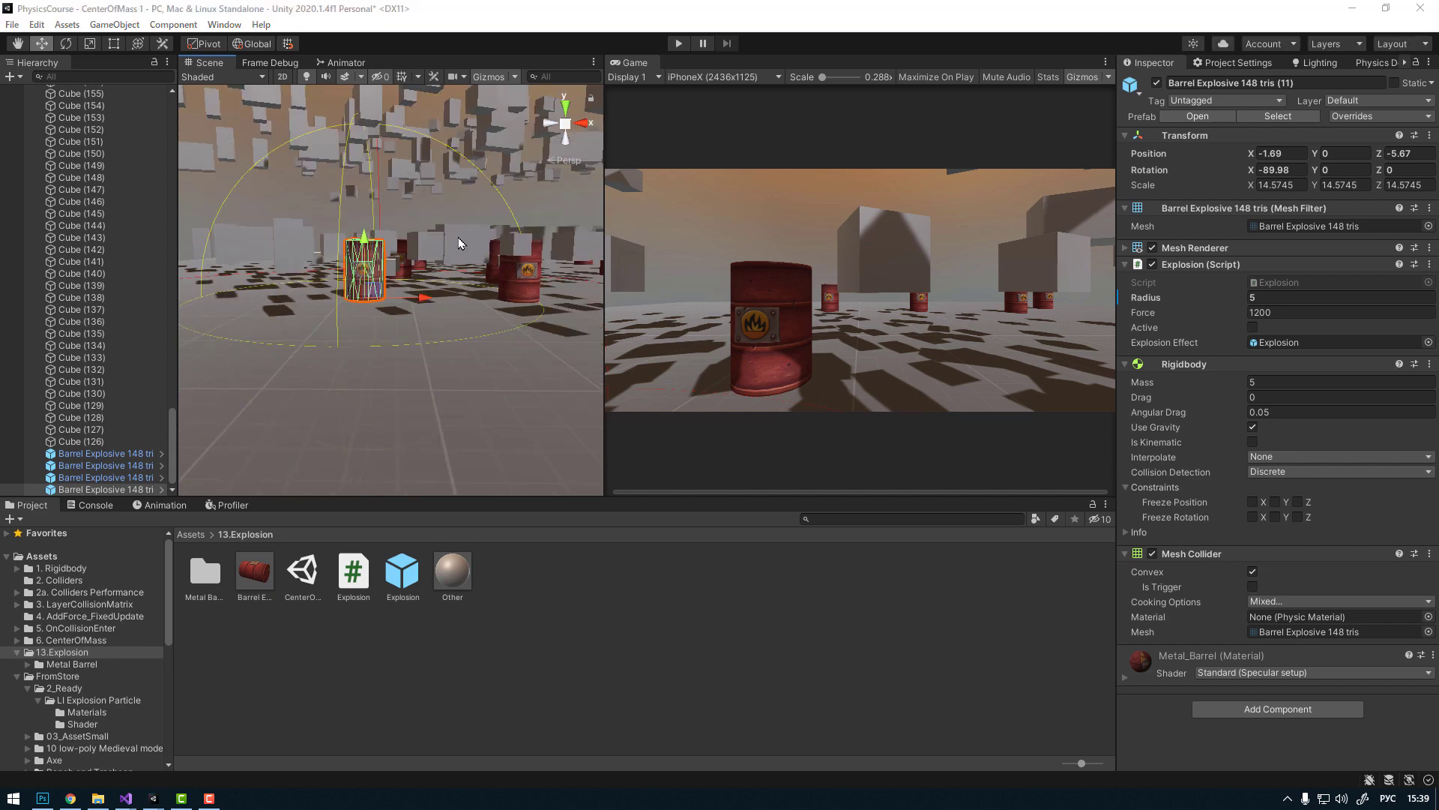
scroll(449, 250, down, 3)
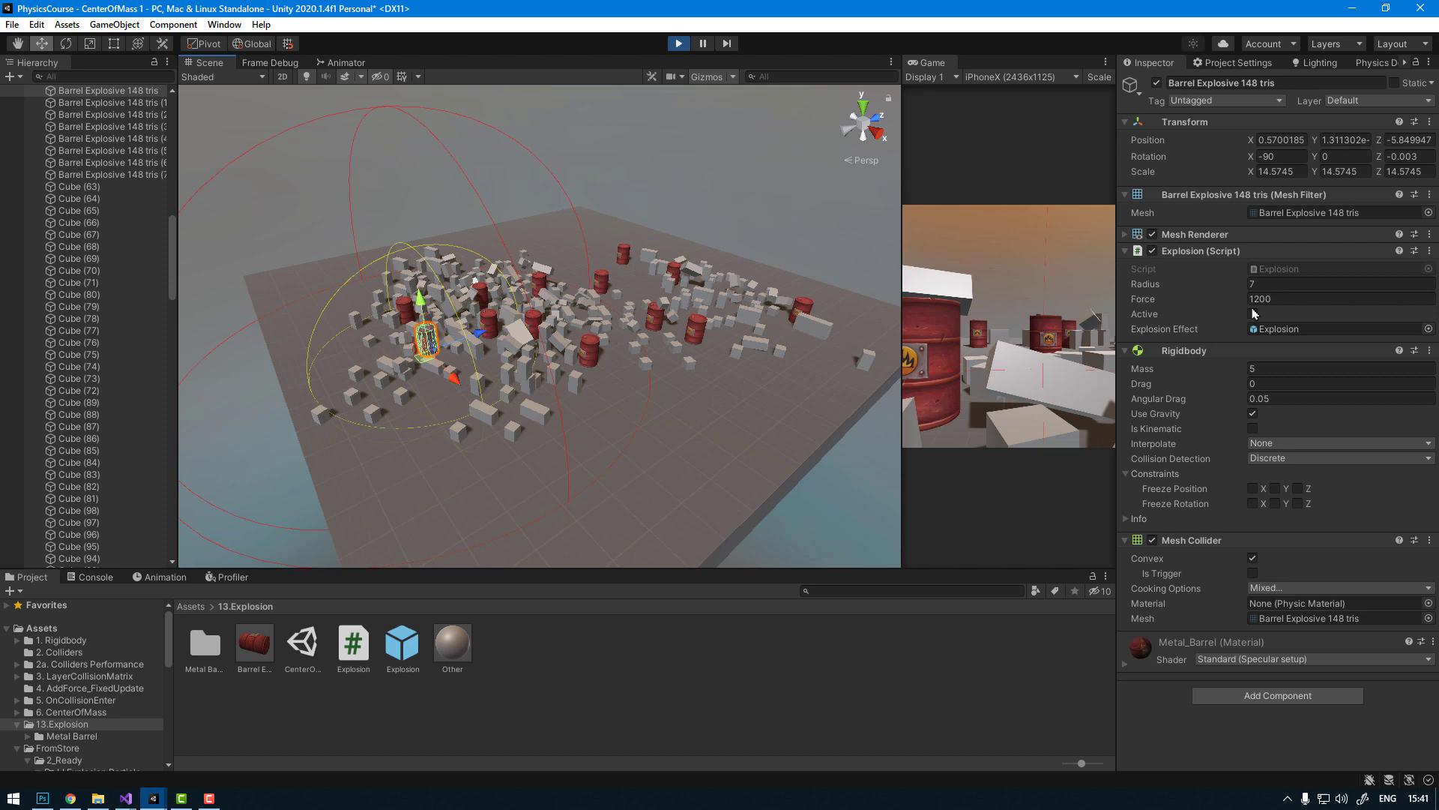
click(1253, 314)
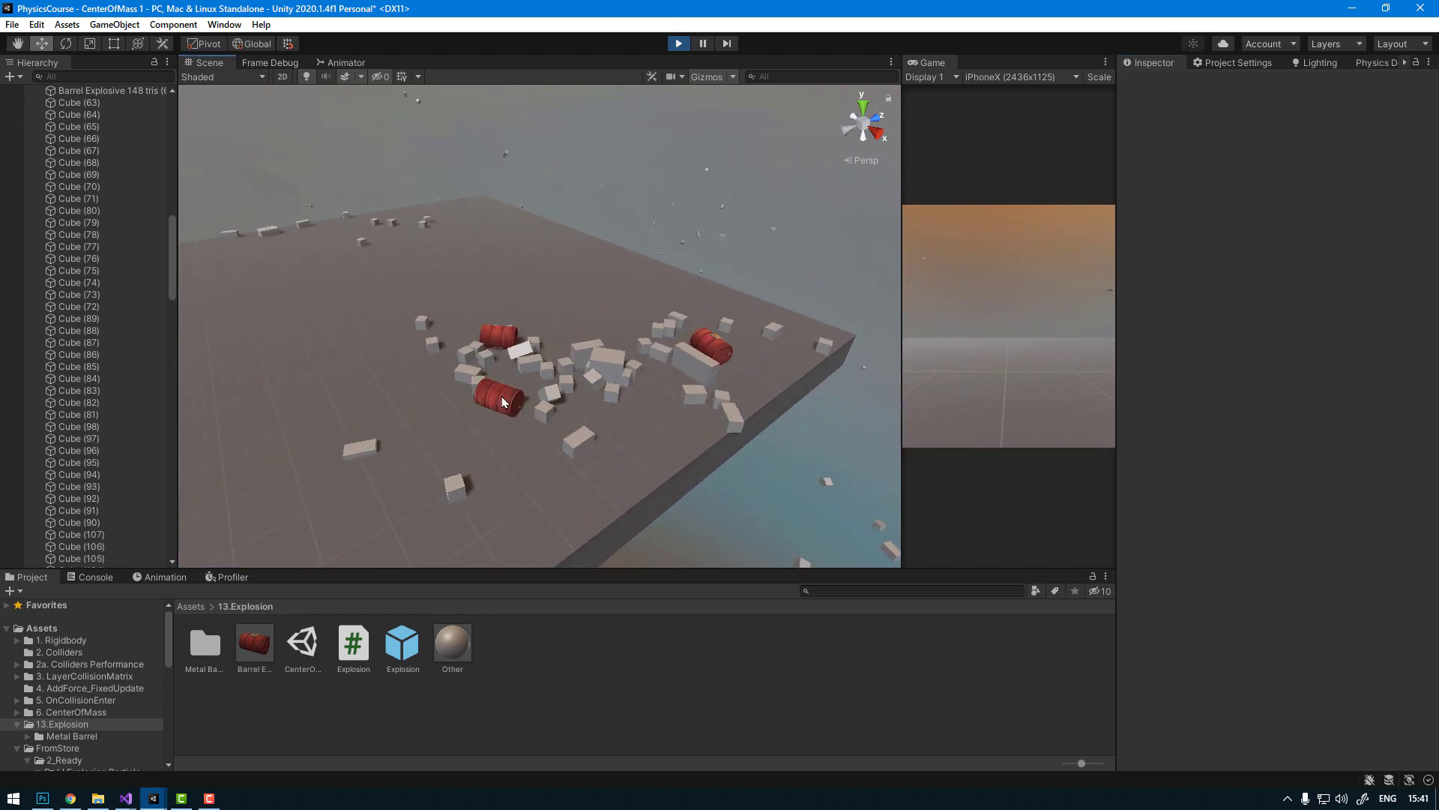
Step: Select and detonate three more barrels in turn, including barrel (8) and the last one
click(519, 383)
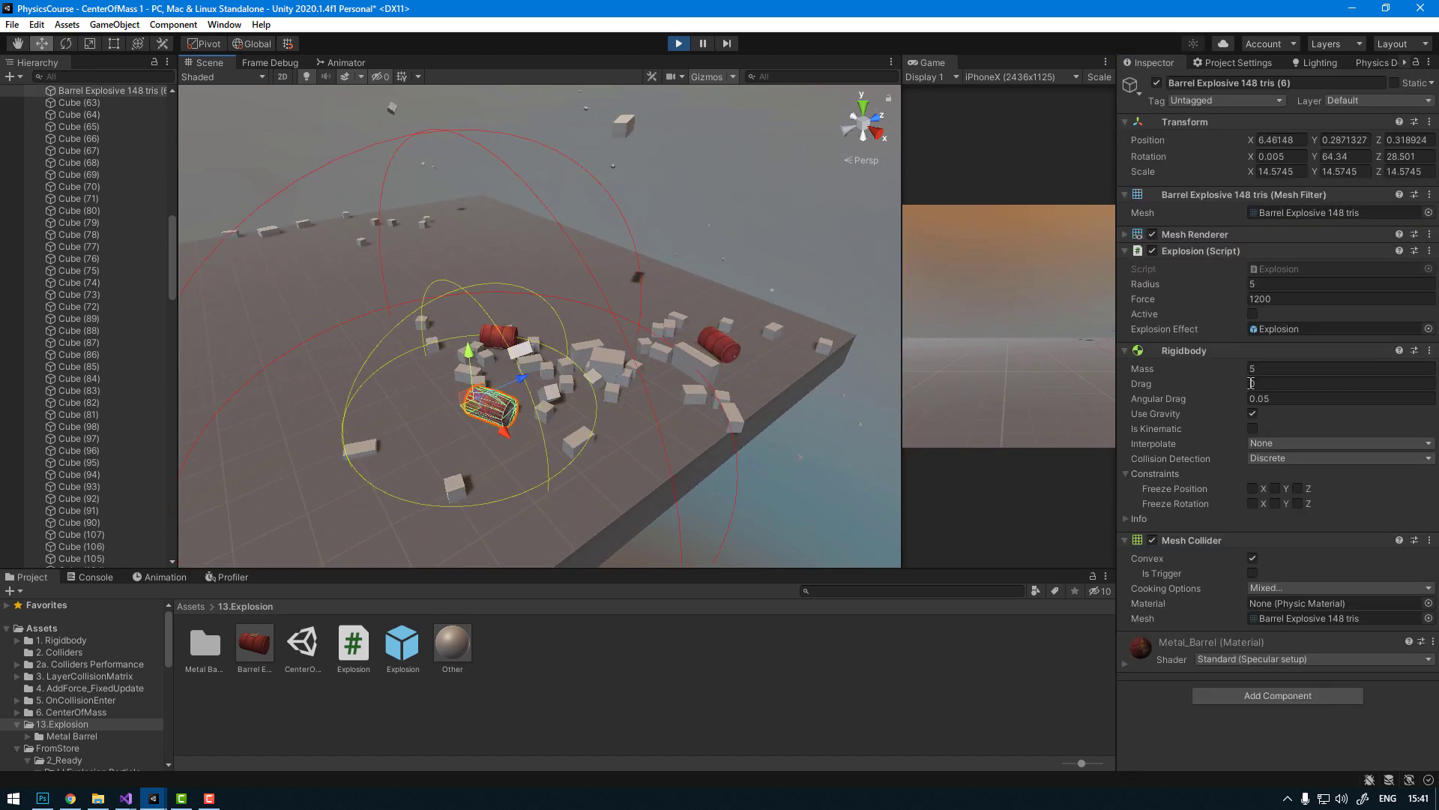
click(1253, 313)
click(558, 326)
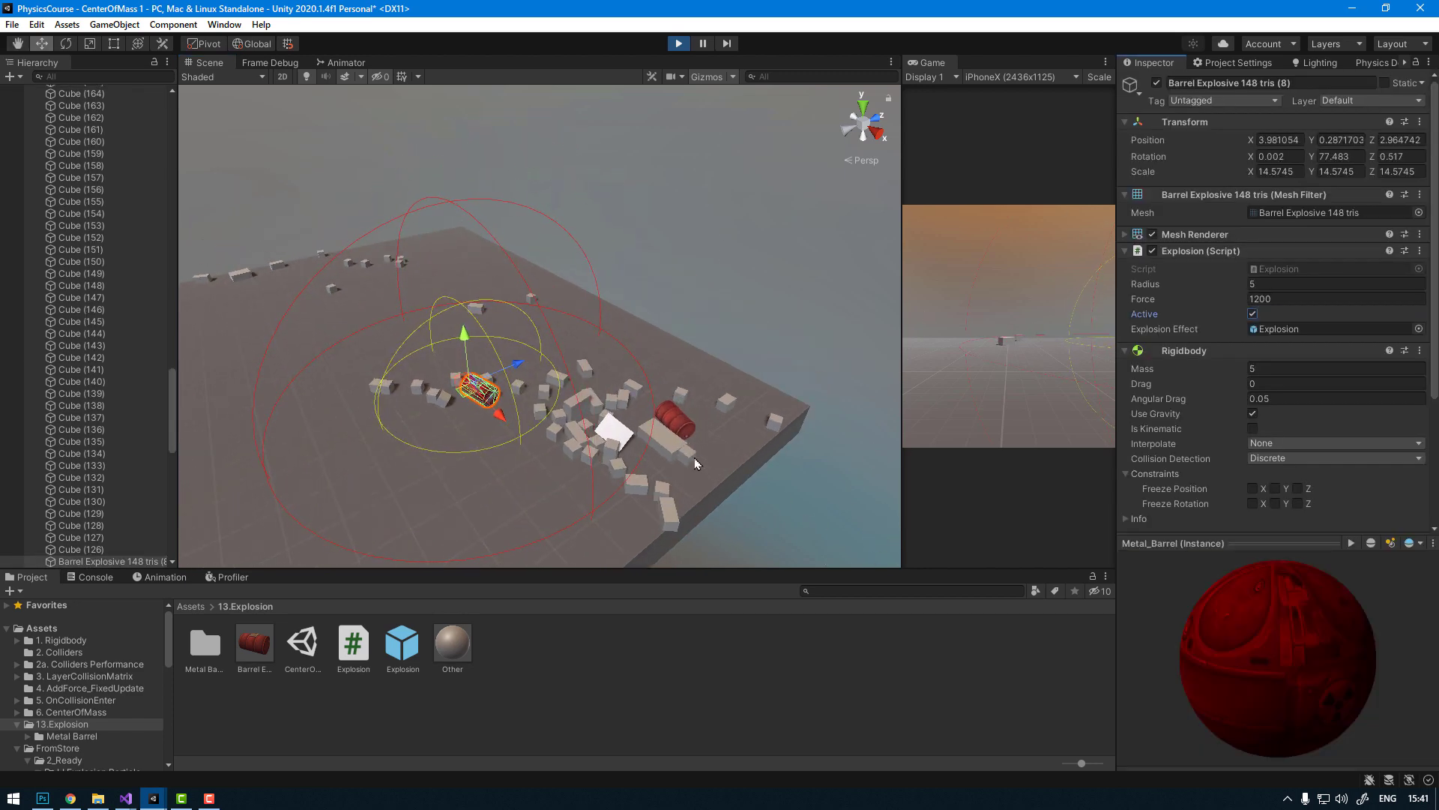
click(1252, 314)
click(658, 416)
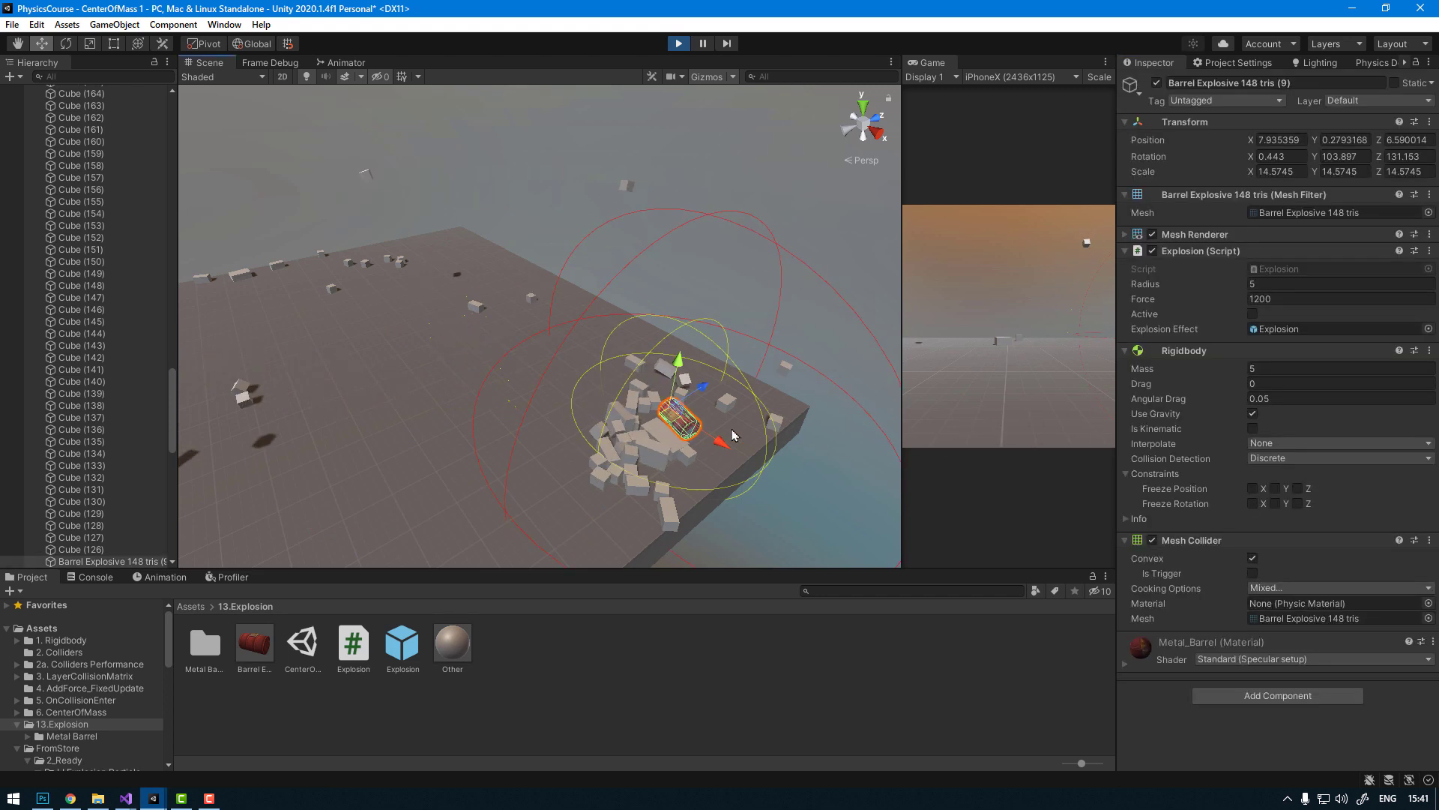
click(1252, 313)
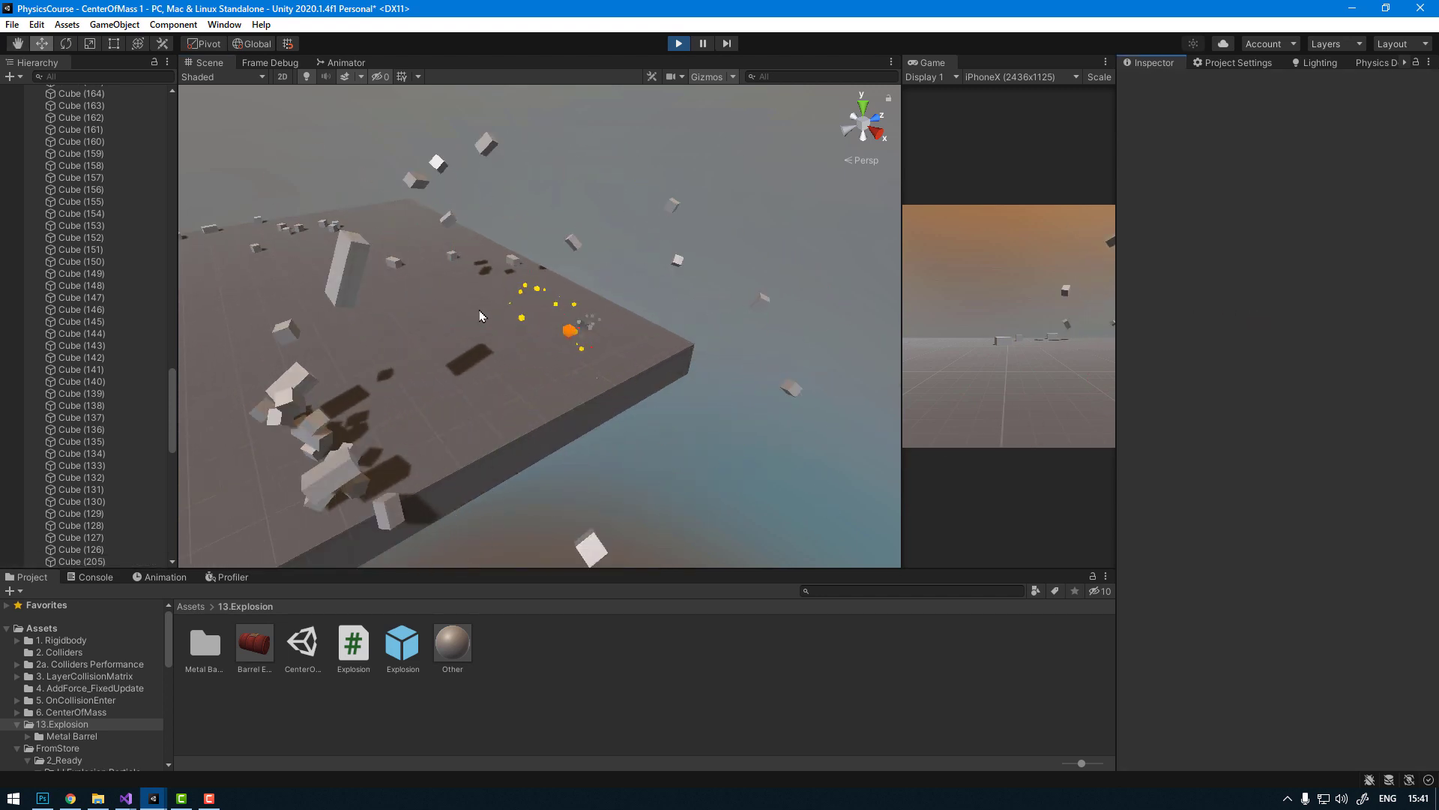